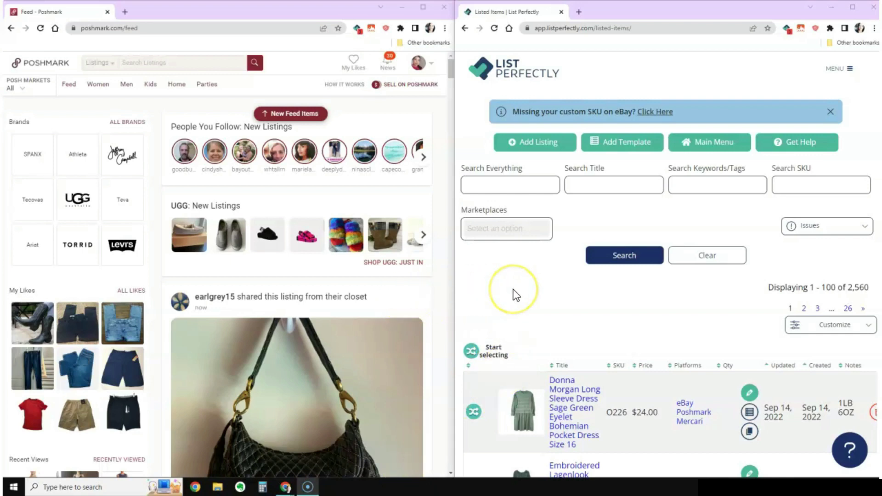
Open the Text Blaze dashboard from its browser extension
{"action": "mouse_move", "coordinate": [180, 88]}
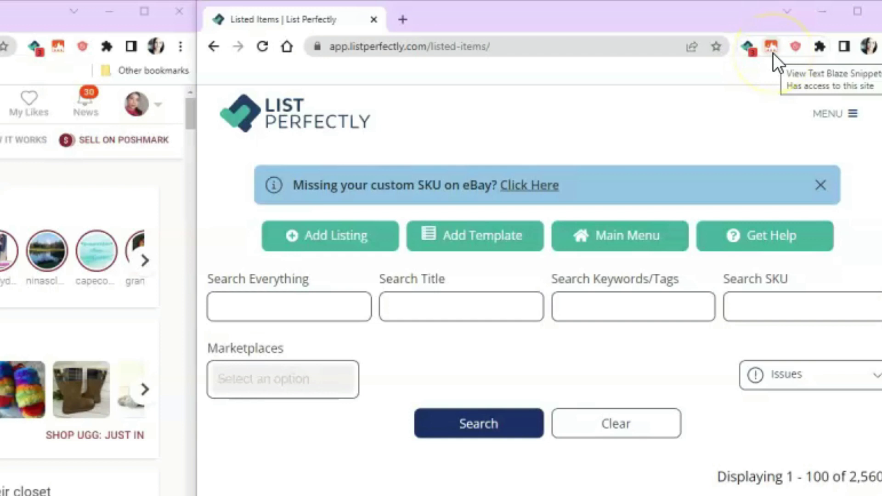
{"action": "left_click", "coordinate": [772, 46]}
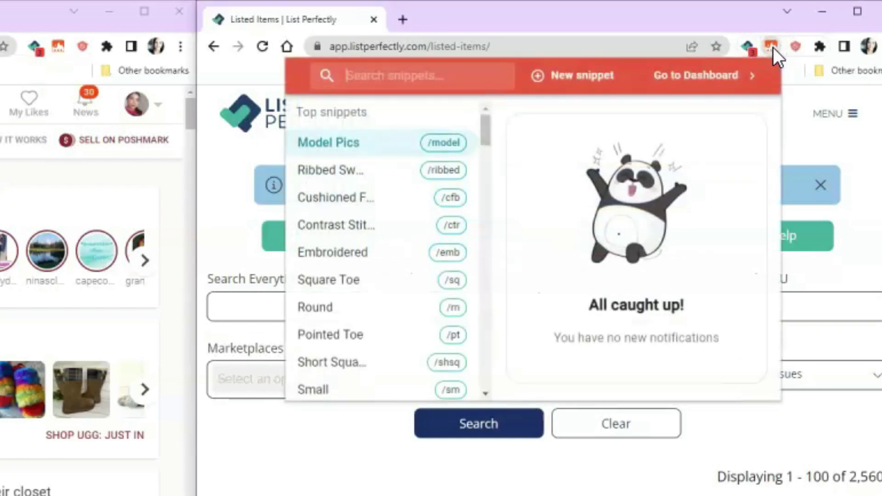
{"action": "left_click", "coordinate": [699, 87]}
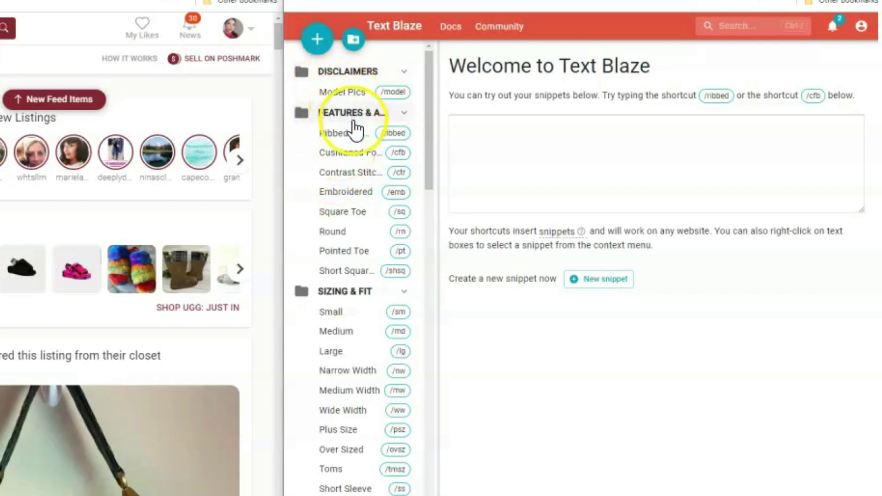
Browse the snippet folders and highlight the keyword text of the Business snippet in the TAGS folder
{"action": "left_click", "coordinate": [362, 116]}
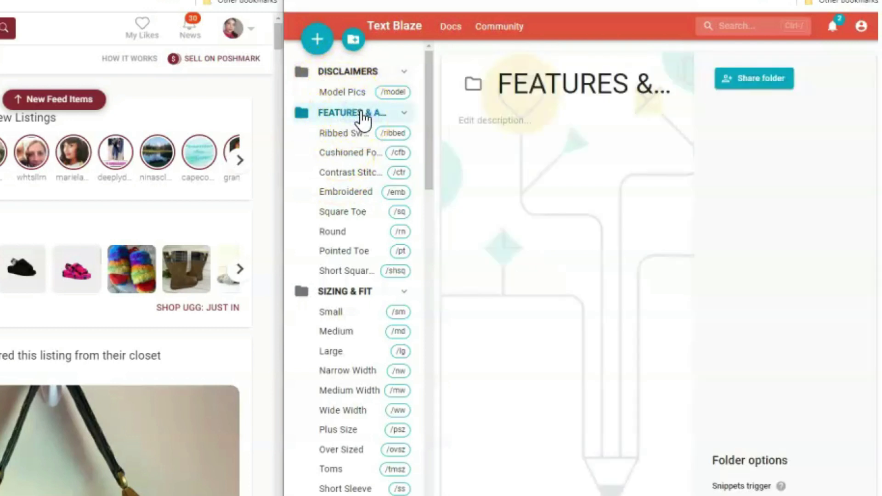
{"action": "scroll", "coordinate": [335, 305], "scroll_direction": "down", "scroll_amount": 7}
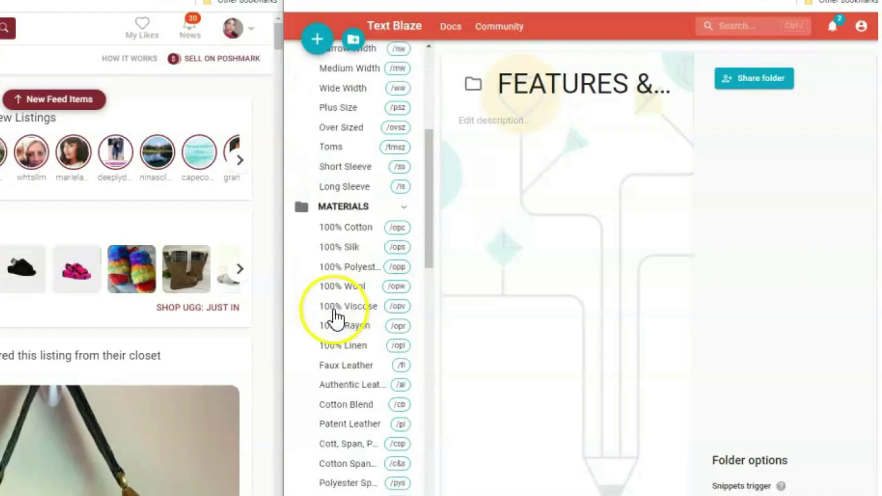
{"action": "scroll", "coordinate": [335, 317], "scroll_direction": "down", "scroll_amount": 15}
{"action": "scroll", "coordinate": [328, 356], "scroll_direction": "down", "scroll_amount": 3}
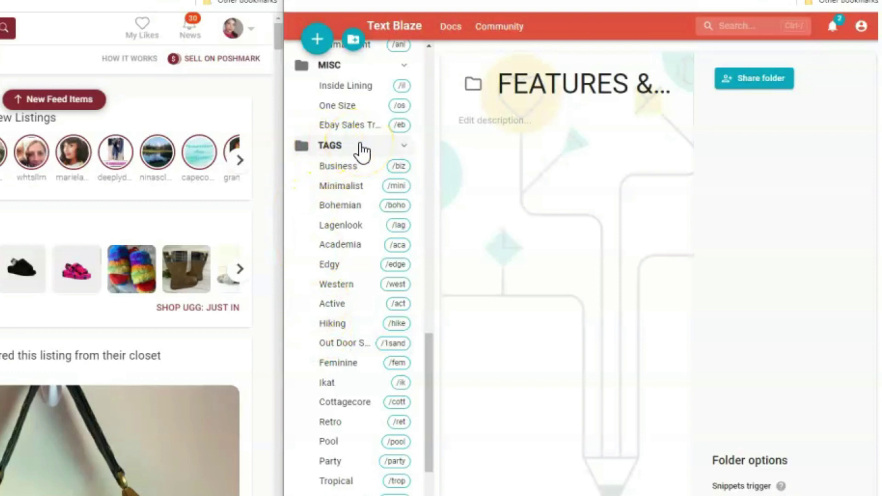
{"action": "left_click", "coordinate": [340, 171]}
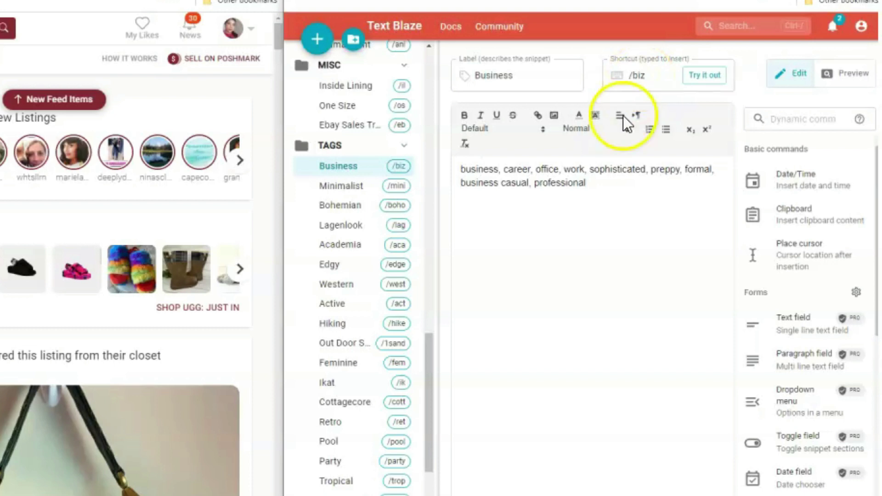
{"action": "left_click_drag", "start_coordinate": [594, 184], "coordinate": [463, 169]}
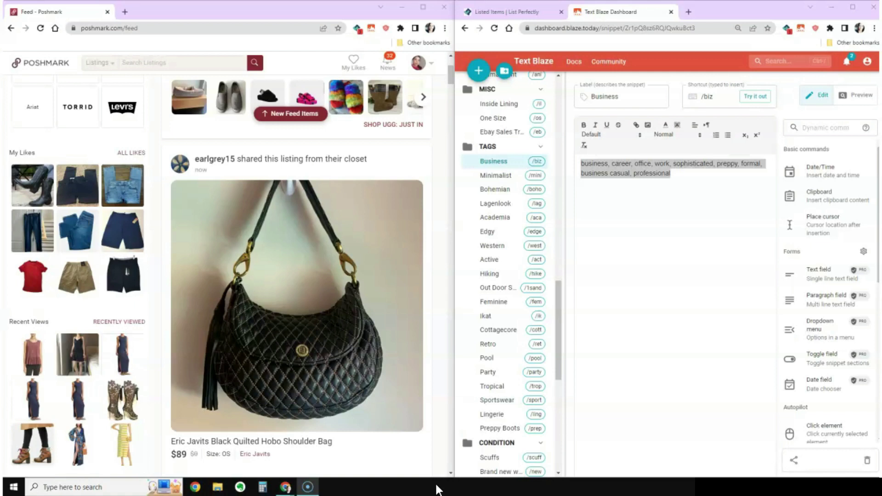
Search the handbag image in the Poshmark feed with Google Lens, review the visual matches and close the results
{"action": "right_click", "coordinate": [268, 333]}
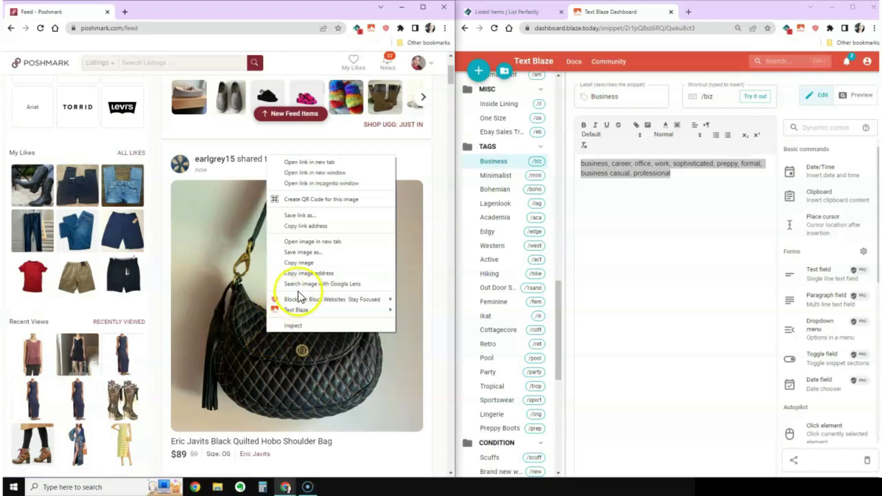
{"action": "left_click", "coordinate": [311, 287]}
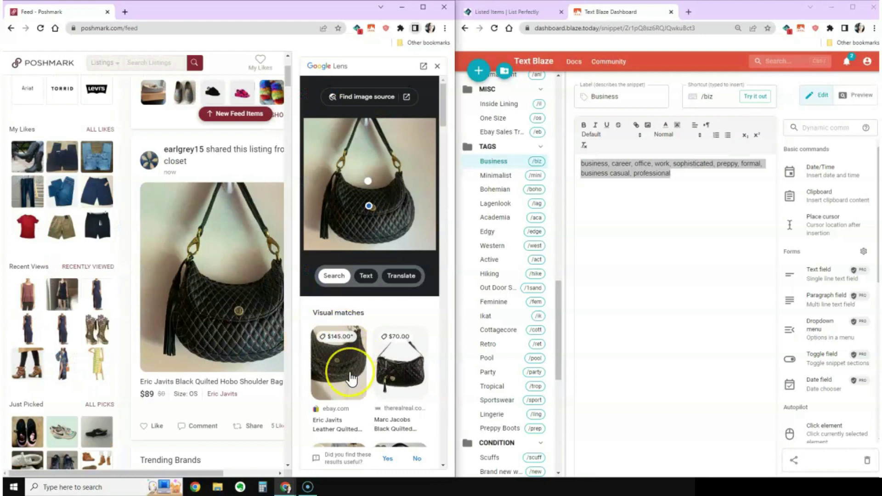
{"action": "scroll", "coordinate": [350, 379], "scroll_direction": "down", "scroll_amount": 1}
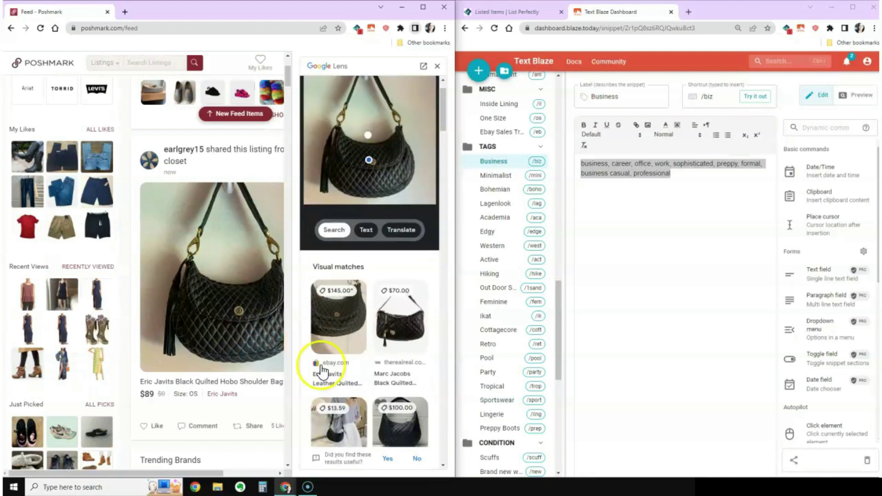
{"action": "scroll", "coordinate": [335, 351], "scroll_direction": "down", "scroll_amount": 1}
{"action": "scroll", "coordinate": [334, 352], "scroll_direction": "down", "scroll_amount": 1}
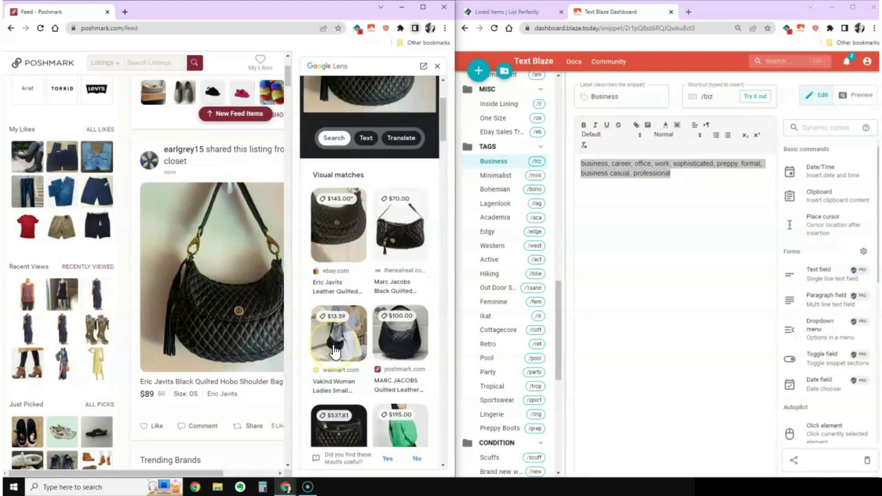
{"action": "left_click", "coordinate": [331, 303]}
{"action": "key", "text": "Escape"}
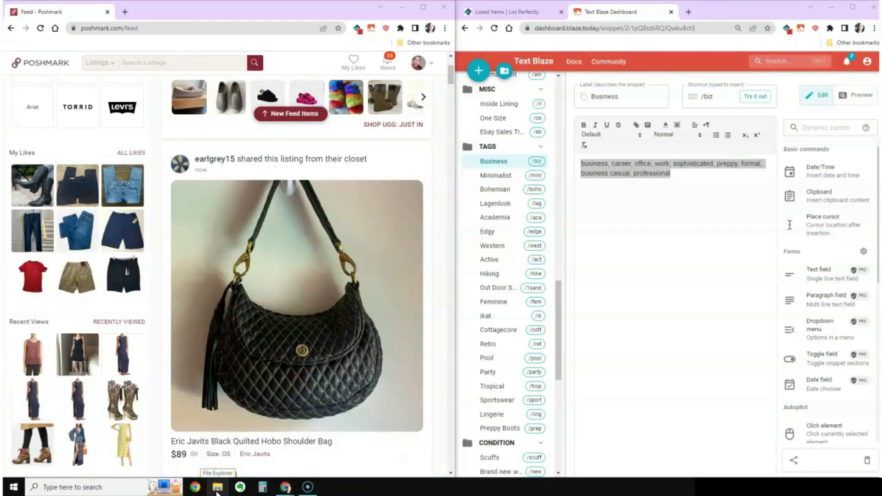
In File Explorer, copy the Camera folder from the Galaxy Note9 phone's DCIM folder into Downloads
{"action": "left_click", "coordinate": [217, 488]}
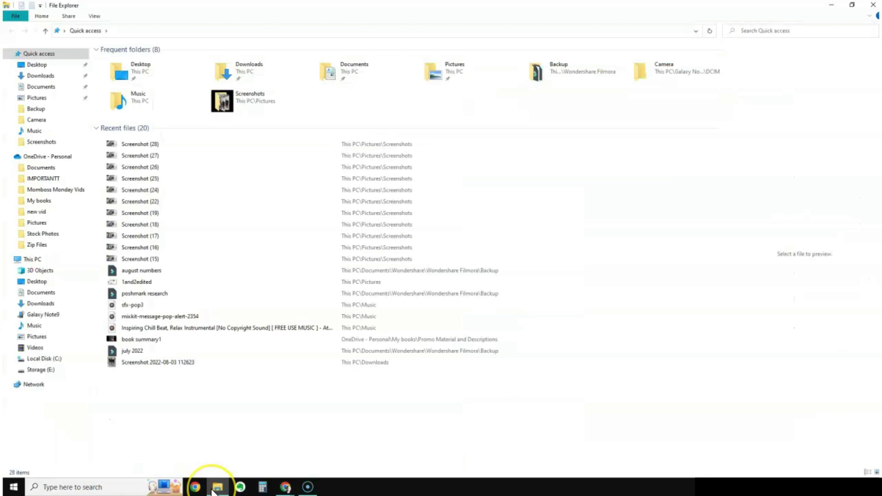
{"action": "left_click", "coordinate": [54, 315]}
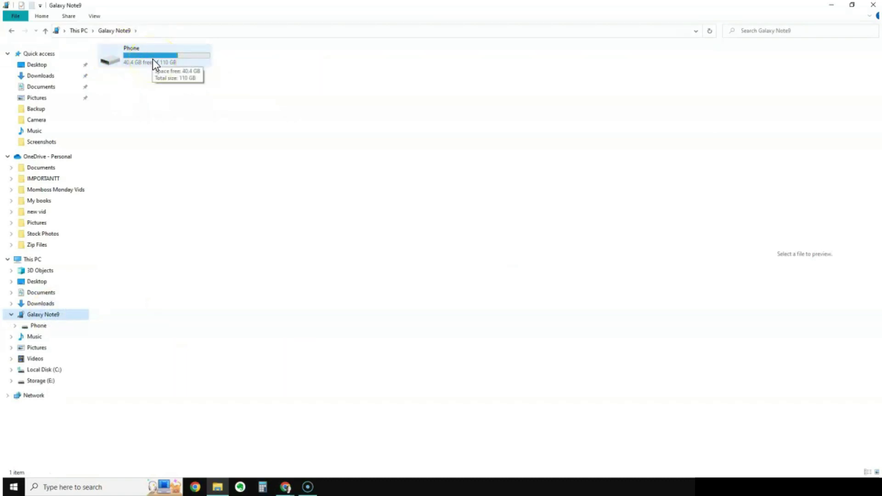
{"action": "double_click", "coordinate": [152, 59]}
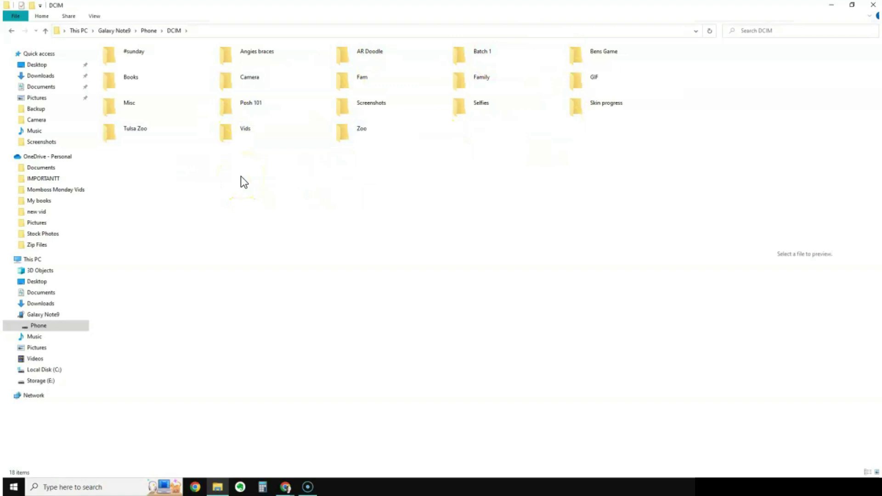
{"action": "left_click", "coordinate": [238, 79]}
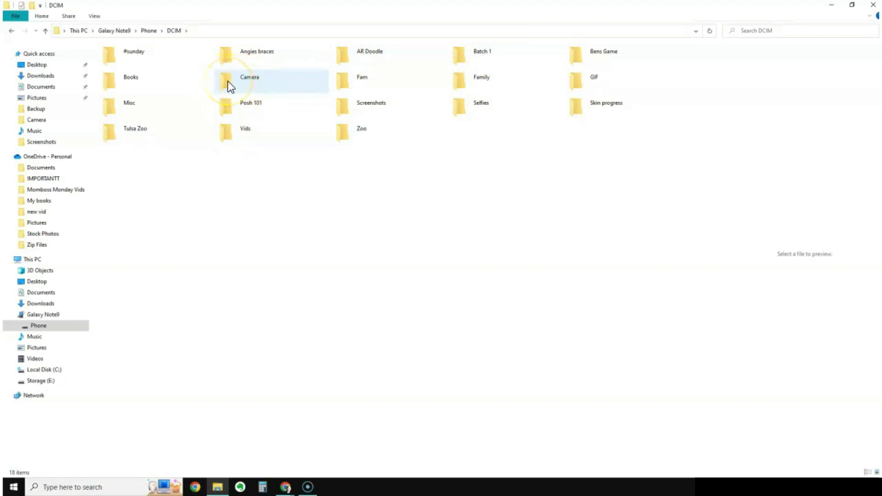
{"action": "left_click", "coordinate": [228, 83]}
{"action": "left_click_drag", "start_coordinate": [229, 83], "coordinate": [39, 75]}
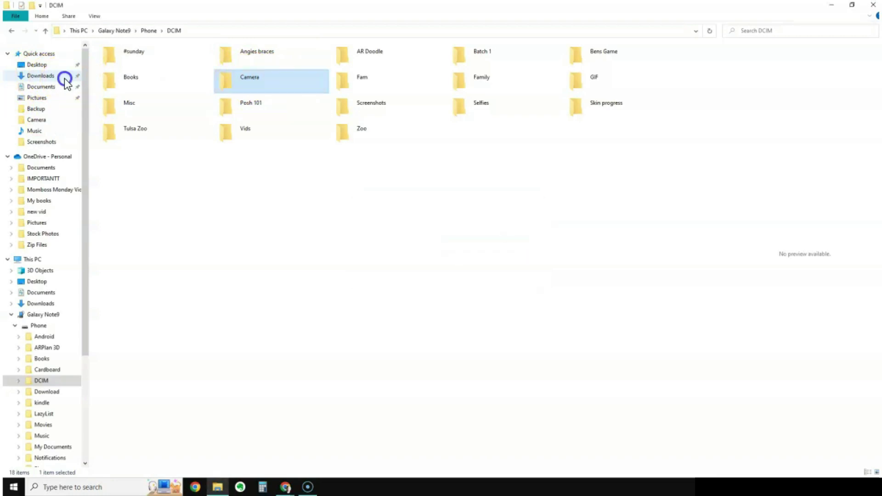
Open the Camera folder in Downloads, move its window over the Poshmark window and narrow the navigation pane
{"action": "left_click", "coordinate": [65, 78]}
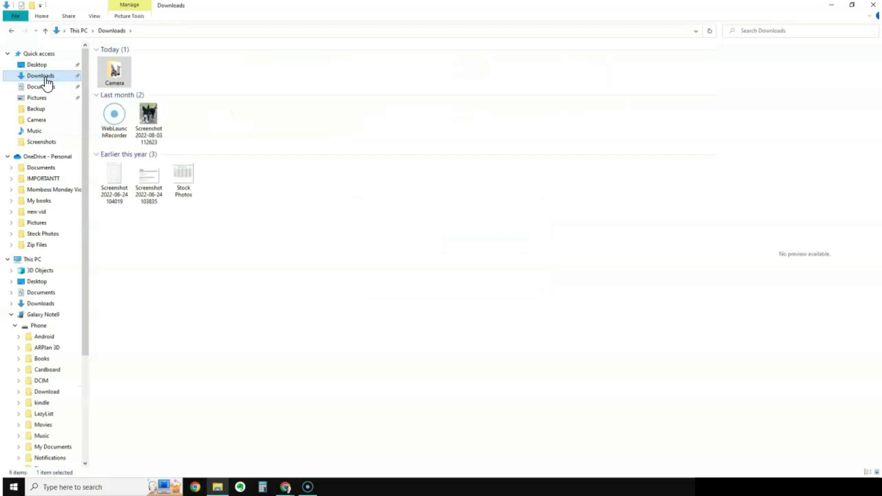
{"action": "double_click", "coordinate": [117, 73]}
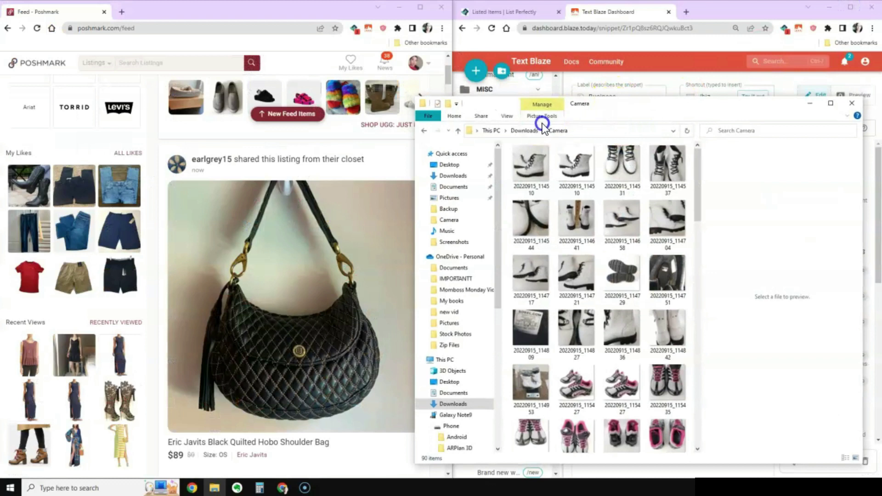
{"action": "left_click_drag", "start_coordinate": [629, 115], "coordinate": [211, 170]}
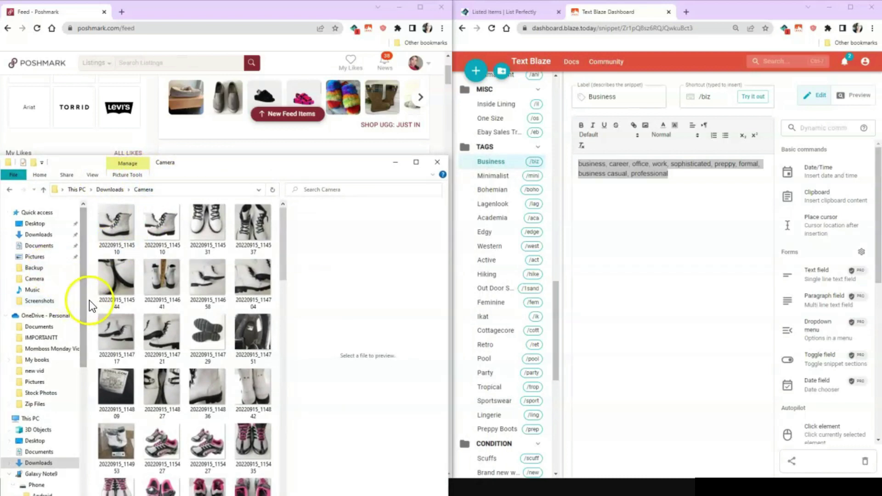
{"action": "left_click_drag", "start_coordinate": [87, 300], "coordinate": [22, 299]}
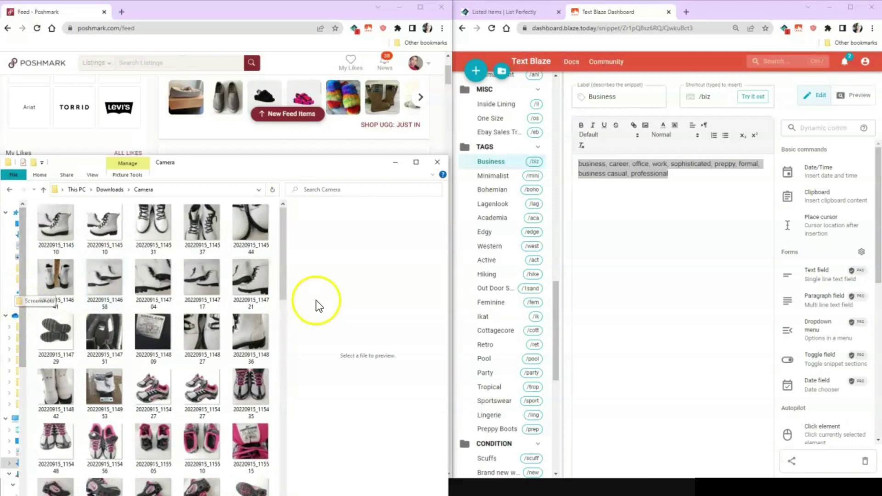
Start a new List Perfectly listing and upload the 16 white boot photos from the Camera folder to it
{"action": "left_click", "coordinate": [670, 12]}
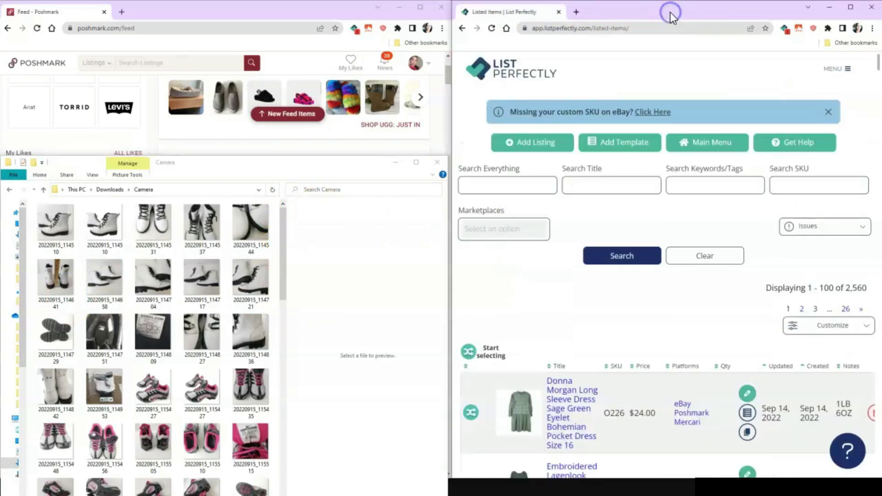
{"action": "left_click", "coordinate": [541, 142]}
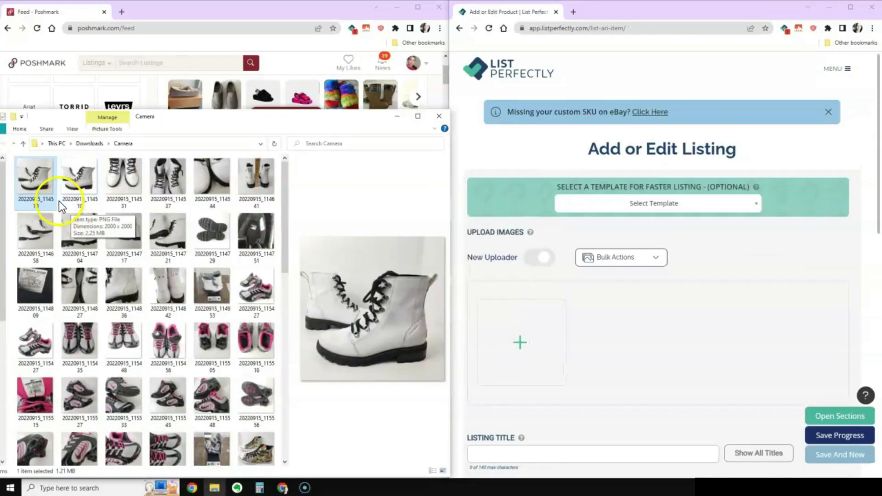
{"action": "left_click", "coordinate": [38, 183]}
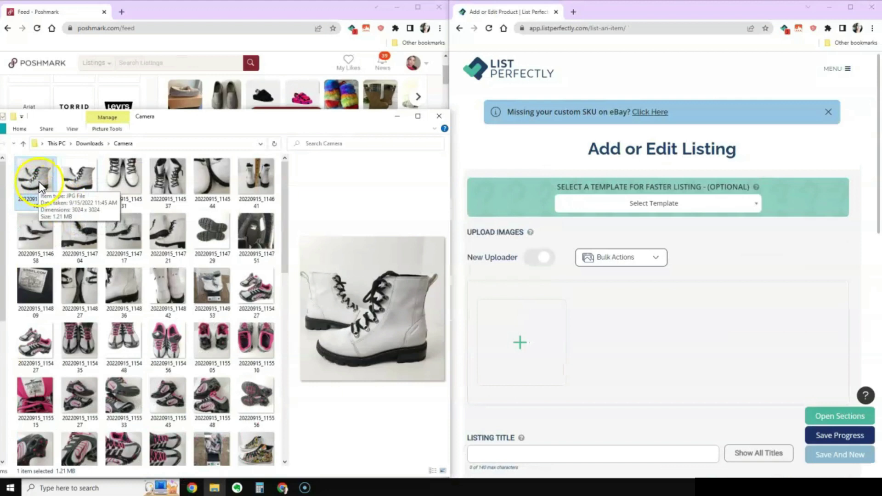
{"action": "left_click", "coordinate": [12, 180]}
{"action": "left_click_drag", "start_coordinate": [12, 180], "coordinate": [266, 287]}
{"action": "left_click_drag", "start_coordinate": [42, 180], "coordinate": [554, 363]}
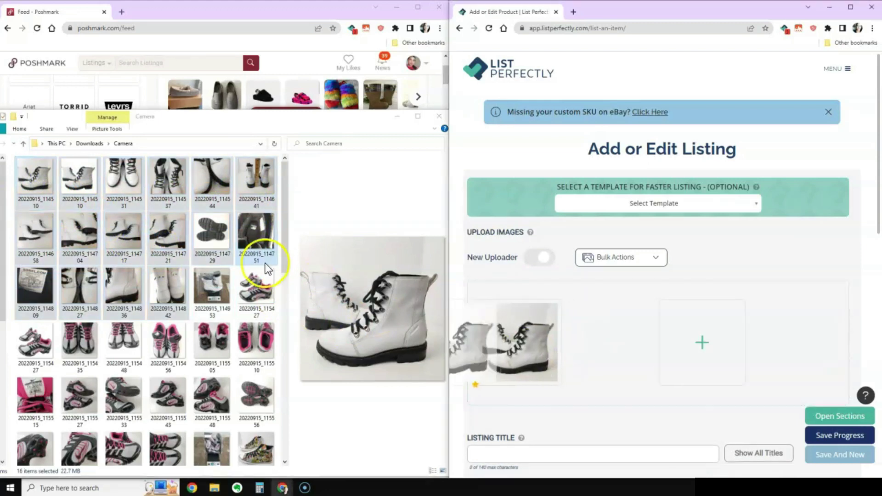
Preview the photo of the bagged boots on the scale and examine the boot photos uploaded to the listing
{"action": "left_click", "coordinate": [211, 283]}
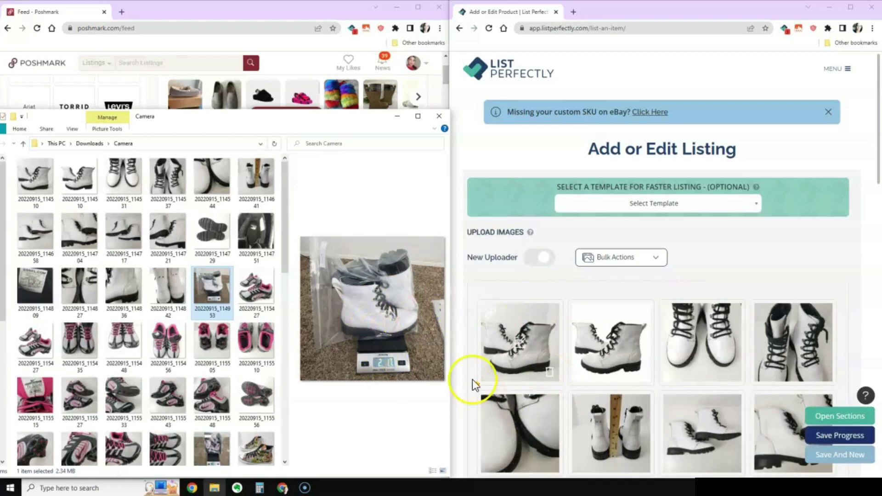
{"action": "scroll", "coordinate": [647, 413], "scroll_direction": "down", "scroll_amount": 3}
{"action": "scroll", "coordinate": [643, 411], "scroll_direction": "down", "scroll_amount": 3}
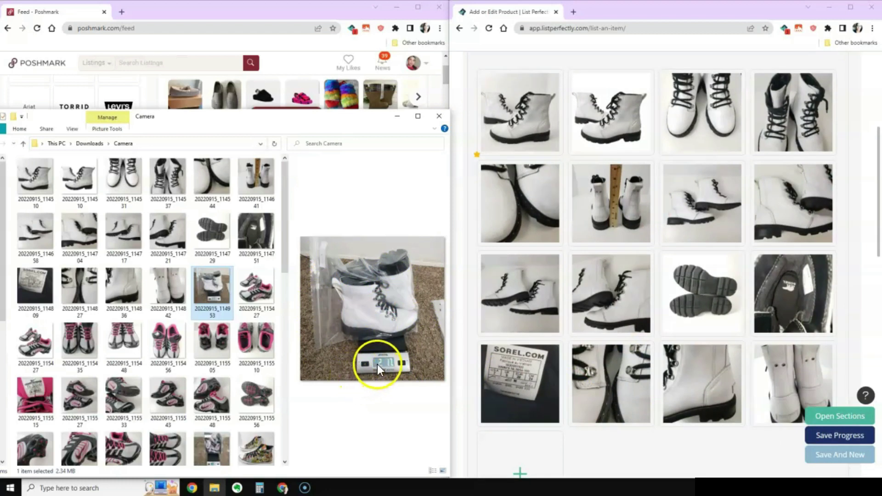
{"action": "mouse_move", "coordinate": [522, 123]}
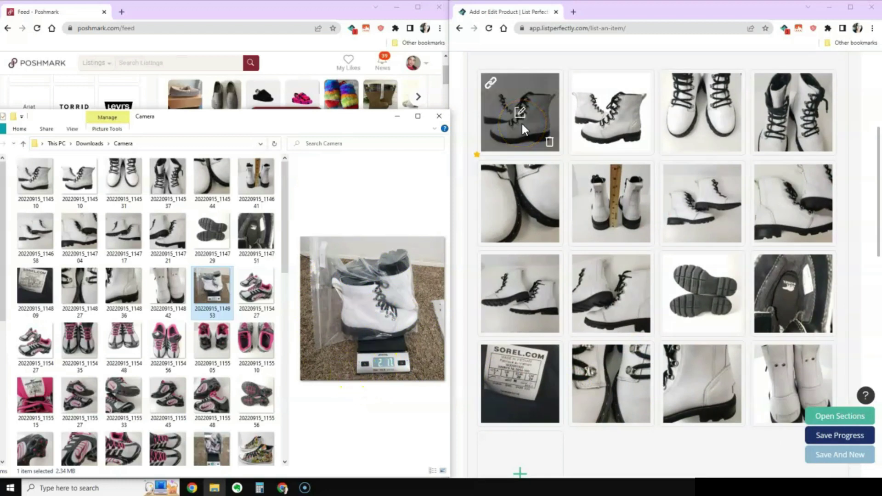
{"action": "mouse_move", "coordinate": [666, 381]}
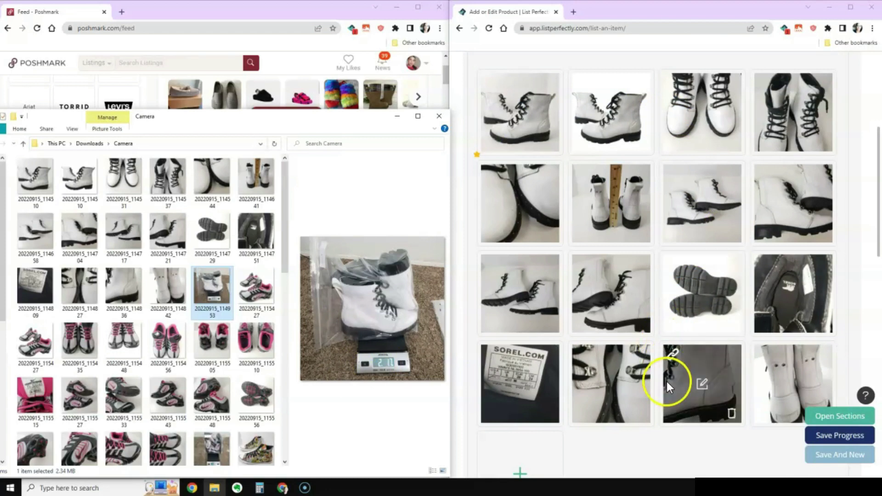
{"action": "mouse_move", "coordinate": [604, 204]}
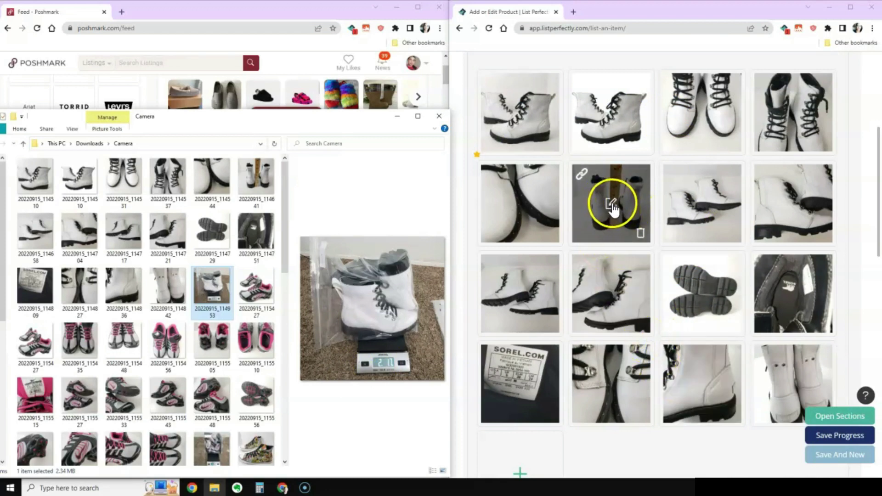
{"action": "mouse_move", "coordinate": [603, 122]}
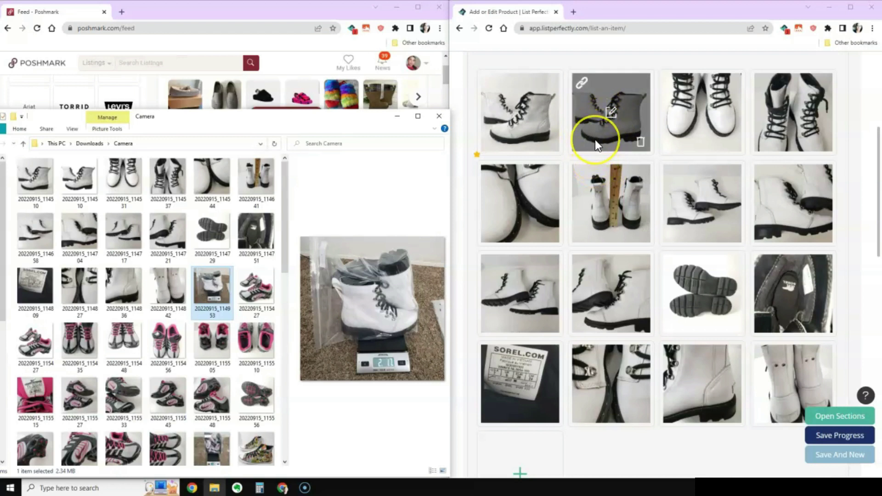
Remove the background from the first boot photo in the listing and save the edited image
{"action": "mouse_move", "coordinate": [594, 140]}
{"action": "left_mouse_down"}
{"action": "mouse_move", "coordinate": [578, 154]}
{"action": "mouse_move", "coordinate": [589, 134]}
{"action": "left_mouse_up"}
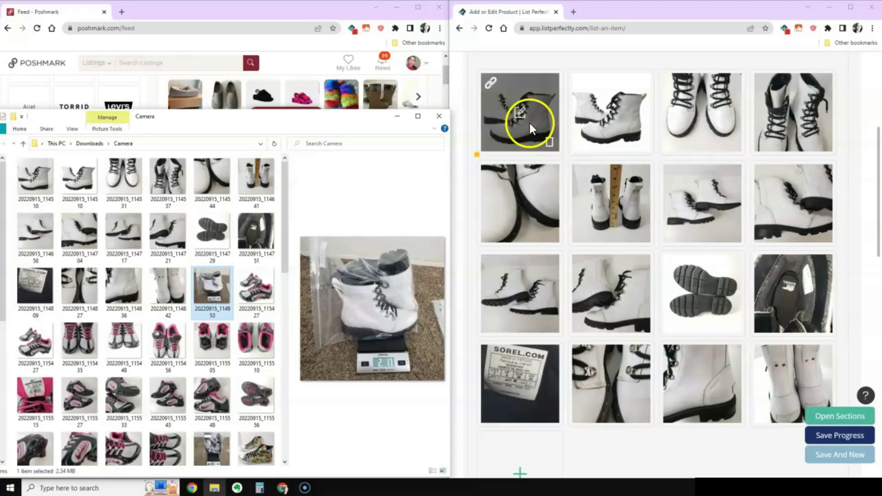
{"action": "left_click_drag", "start_coordinate": [530, 123], "coordinate": [520, 122]}
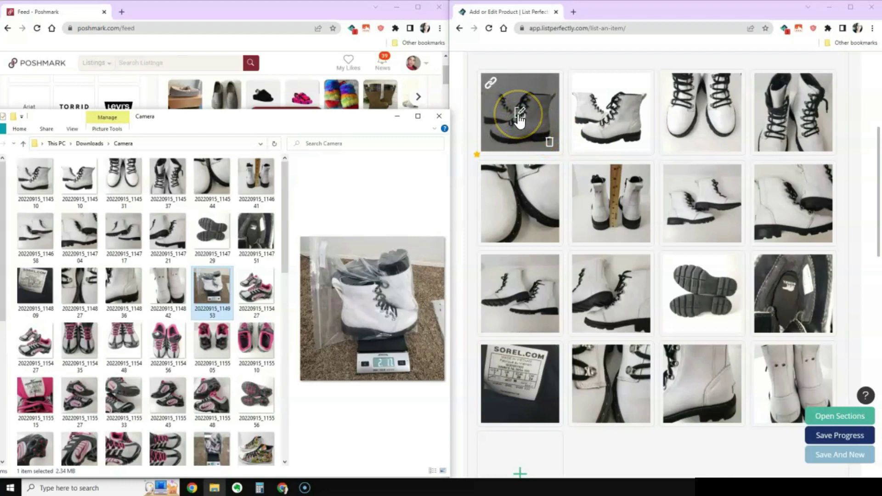
{"action": "left_click", "coordinate": [520, 120]}
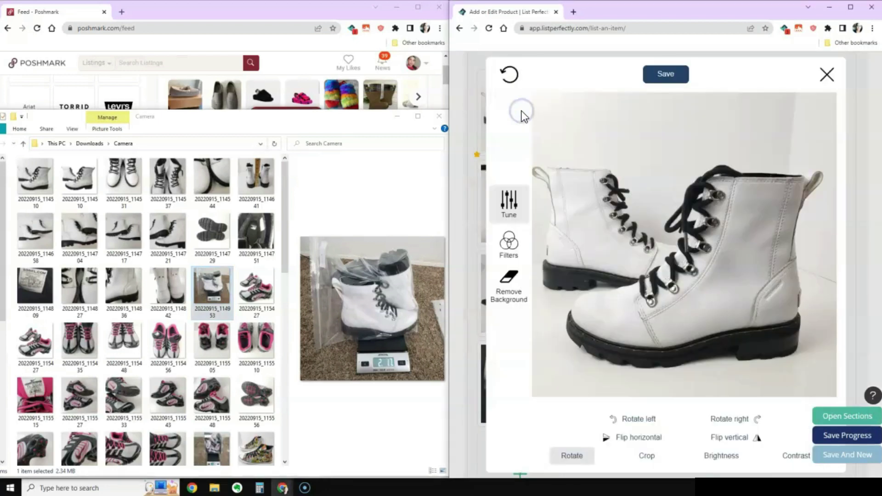
{"action": "left_click", "coordinate": [505, 296]}
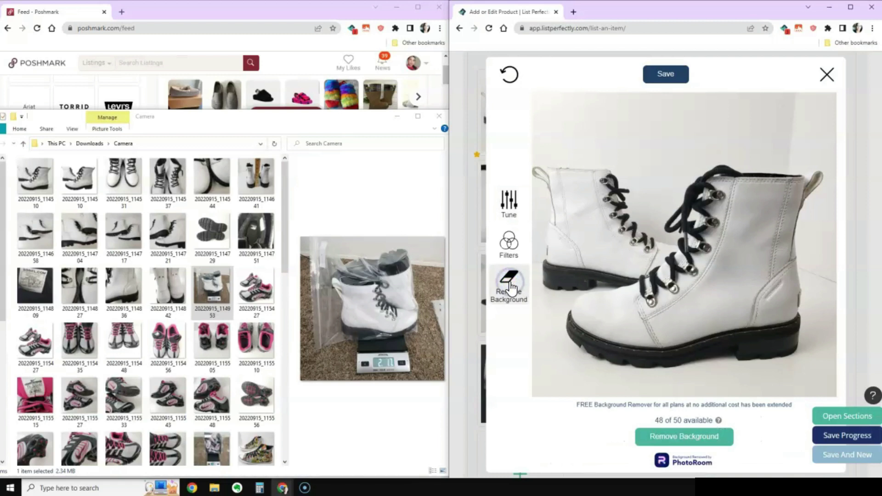
{"action": "left_click", "coordinate": [700, 437]}
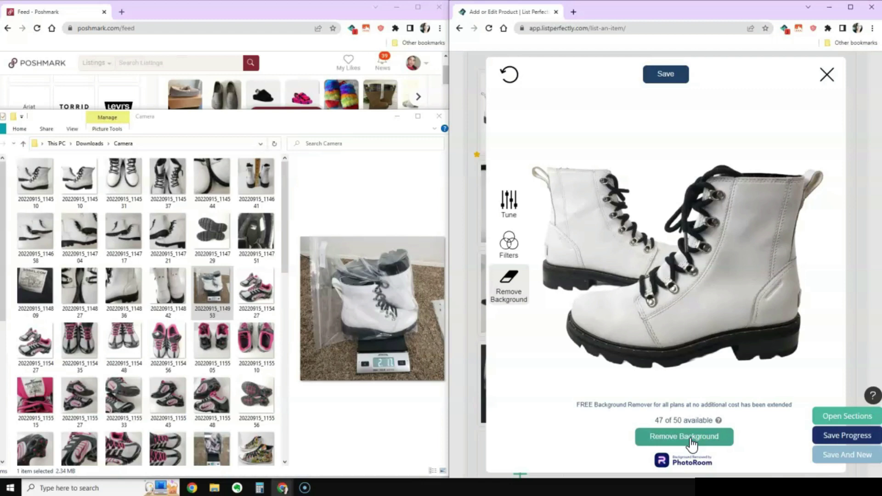
{"action": "left_click", "coordinate": [691, 440]}
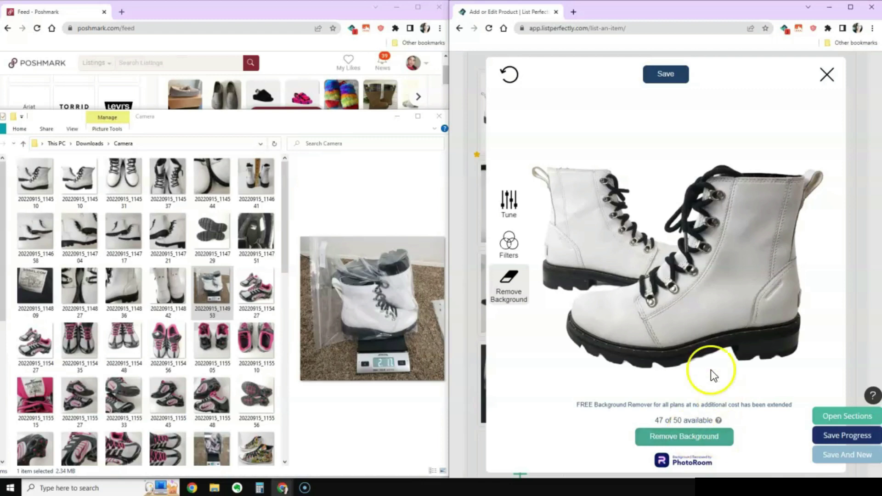
{"action": "left_click", "coordinate": [666, 76]}
{"action": "mouse_move", "coordinate": [617, 202]}
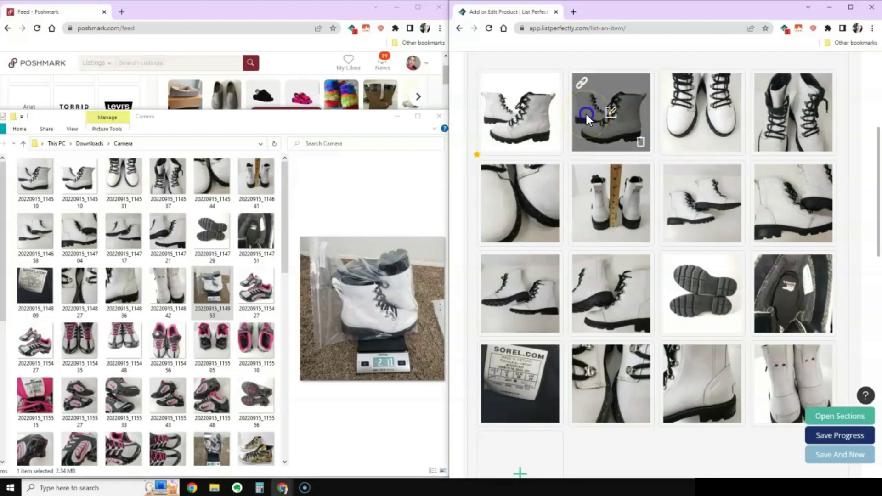
Reorder the listing photos, moving the duplicate side view to the end and the sole and detail shots ahead of the side close-ups
{"action": "left_click_drag", "start_coordinate": [586, 112], "coordinate": [764, 386]}
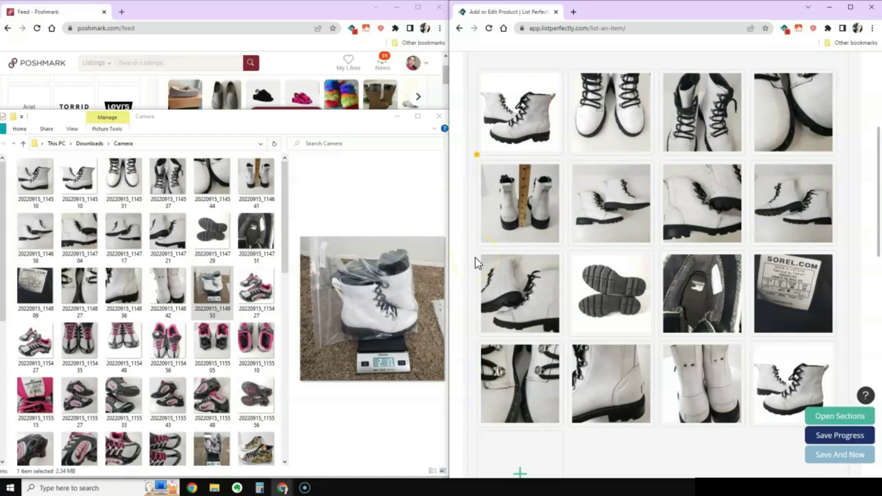
{"action": "left_click_drag", "start_coordinate": [490, 185], "coordinate": [632, 205]}
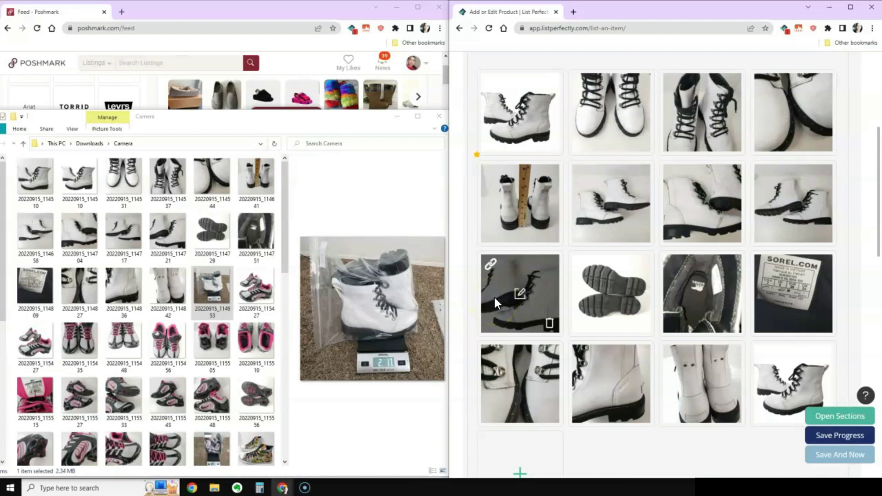
{"action": "left_click_drag", "start_coordinate": [494, 295], "coordinate": [594, 216]}
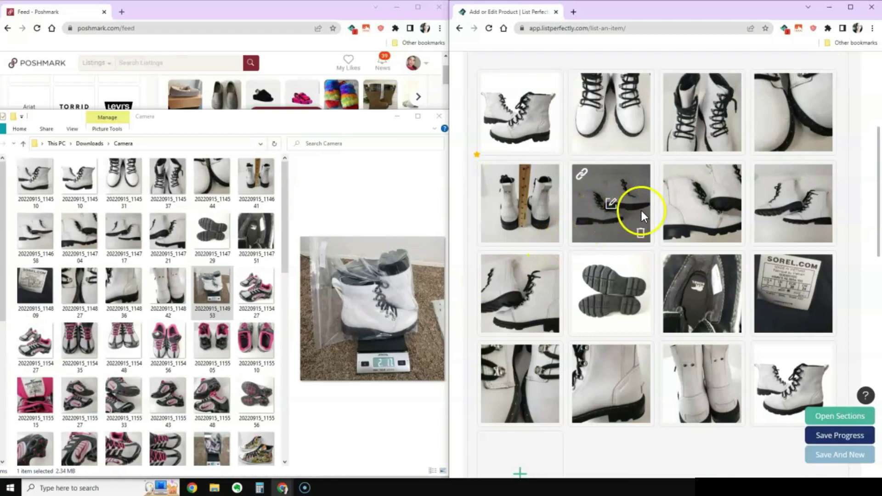
{"action": "left_click_drag", "start_coordinate": [641, 211], "coordinate": [640, 478]}
Brighten the side-view boot photo after the ruler shot, raise its contrast to 0.1 and save the edit
{"action": "mouse_move", "coordinate": [611, 217]}
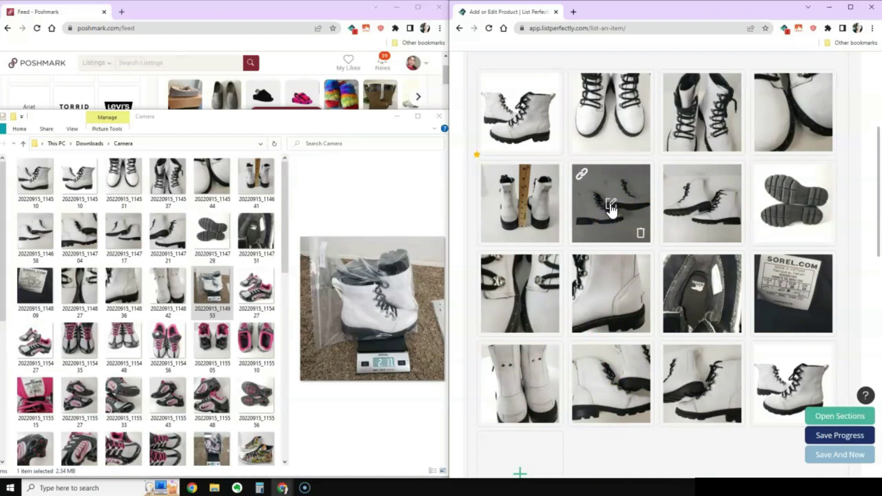
{"action": "left_click", "coordinate": [611, 205]}
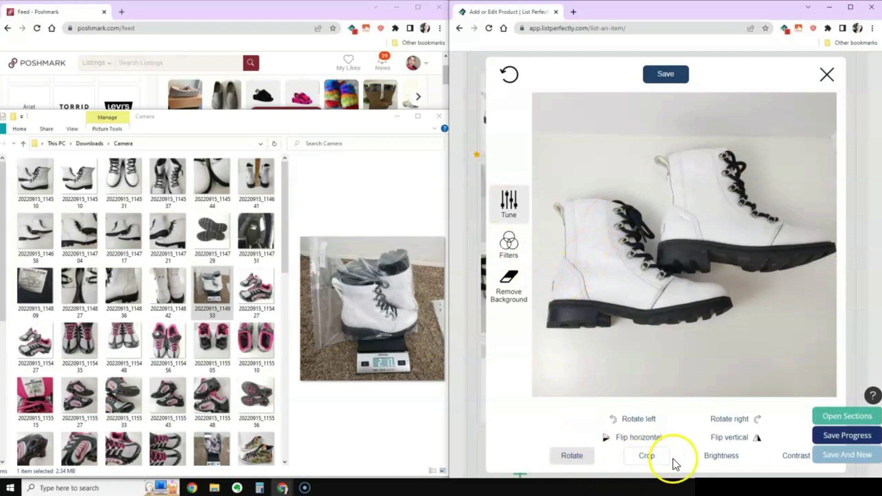
{"action": "left_click", "coordinate": [719, 456]}
{"action": "mouse_move", "coordinate": [678, 426]}
{"action": "left_mouse_down"}
{"action": "mouse_move", "coordinate": [706, 429]}
{"action": "mouse_move", "coordinate": [692, 429]}
{"action": "left_mouse_up"}
{"action": "left_click", "coordinate": [796, 455]}
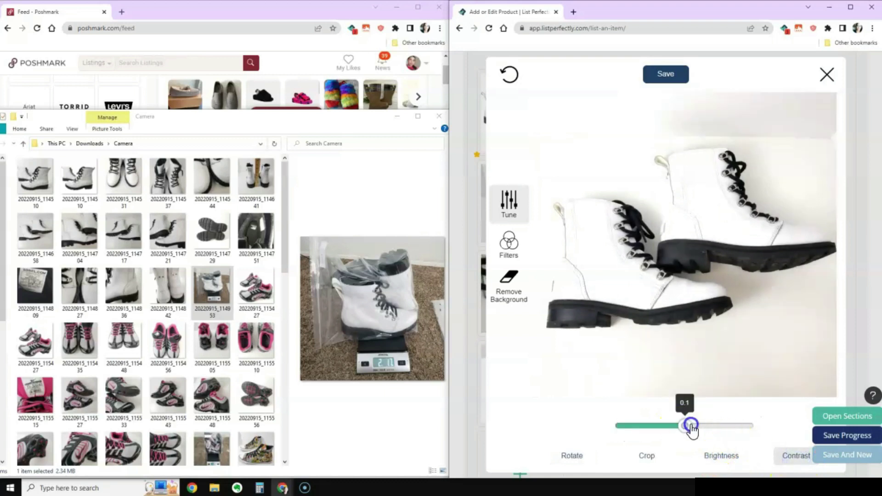
{"action": "left_click", "coordinate": [668, 75]}
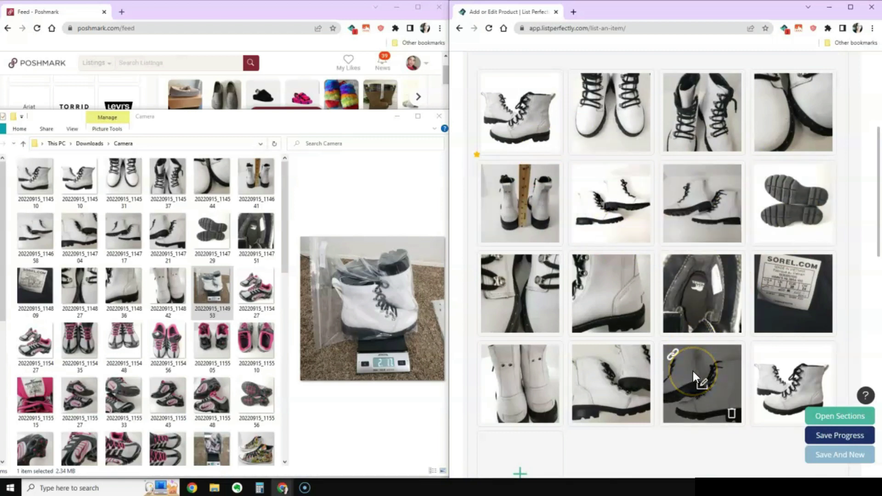
Apply the Ankle Midcalf Boots template to the listing
{"action": "scroll", "coordinate": [693, 371], "scroll_direction": "up", "scroll_amount": 3}
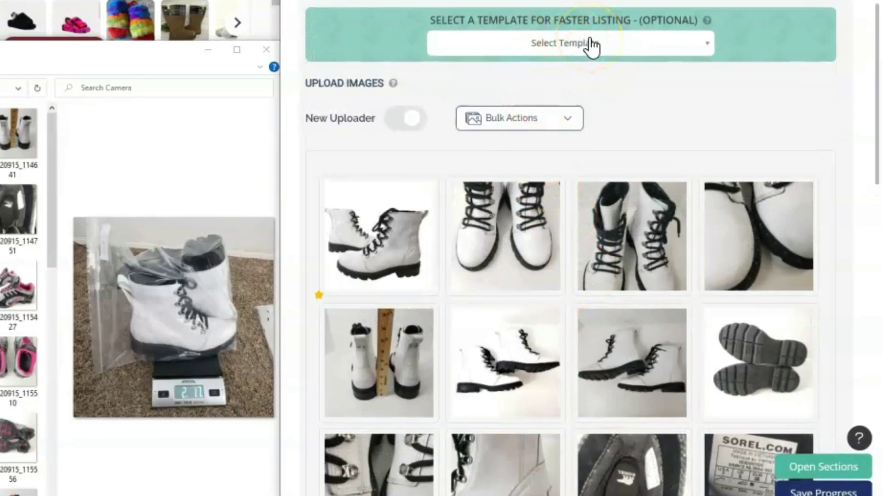
{"action": "left_click", "coordinate": [593, 46]}
{"action": "scroll", "coordinate": [606, 146], "scroll_direction": "down", "scroll_amount": 5}
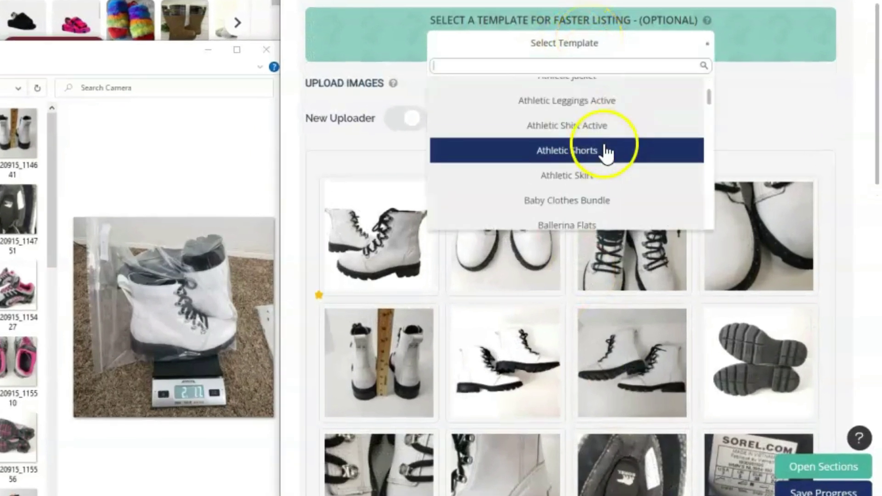
{"action": "scroll", "coordinate": [606, 152], "scroll_direction": "down", "scroll_amount": 1}
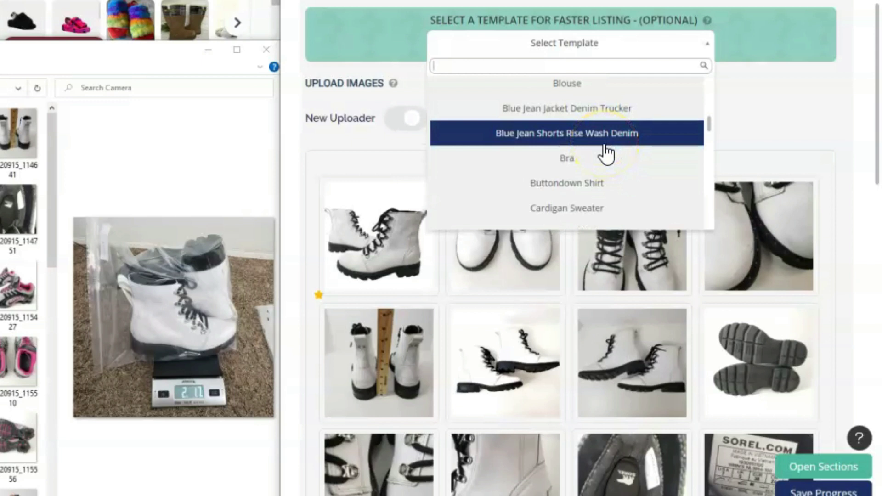
{"action": "scroll", "coordinate": [605, 152], "scroll_direction": "up", "scroll_amount": 4}
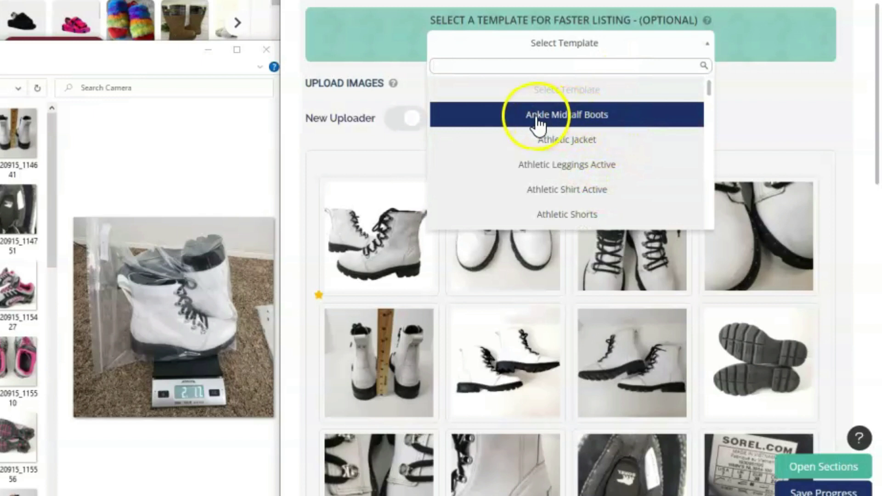
{"action": "left_click", "coordinate": [583, 126]}
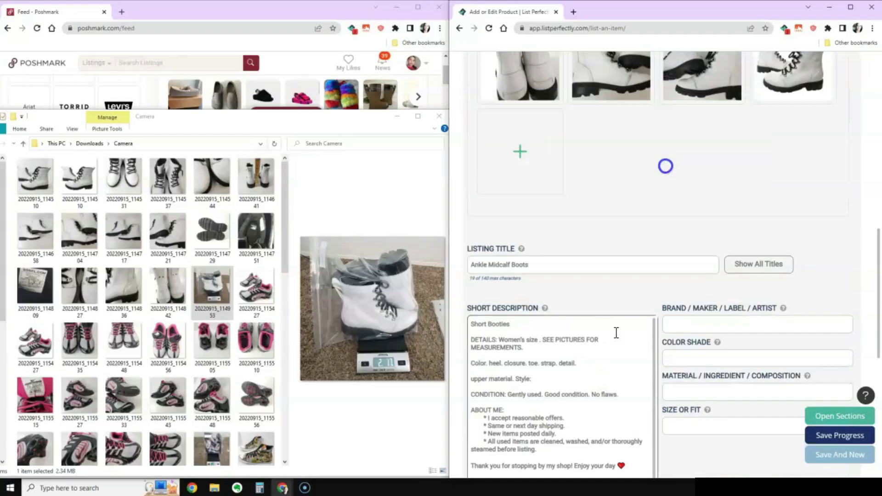
Review the template's title, short description, pricing and SKU fields, and seller notes
{"action": "scroll", "coordinate": [609, 327], "scroll_direction": "down", "scroll_amount": 1}
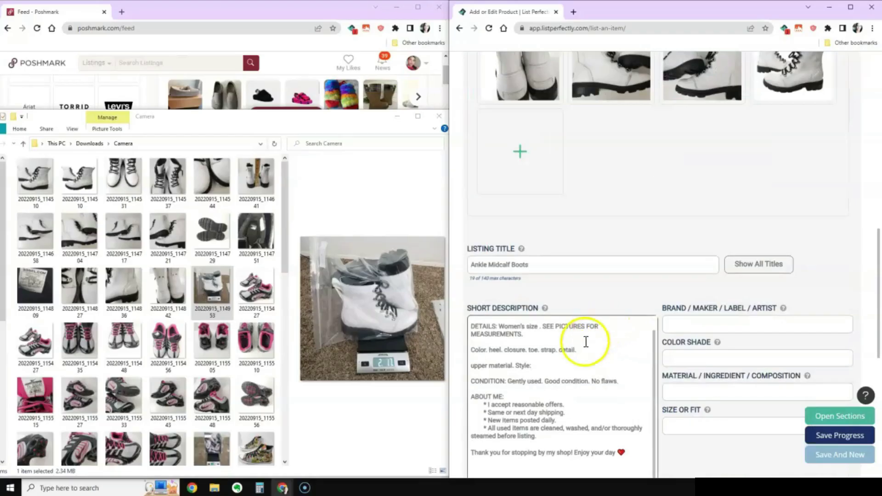
{"action": "scroll", "coordinate": [586, 349], "scroll_direction": "down", "scroll_amount": 3}
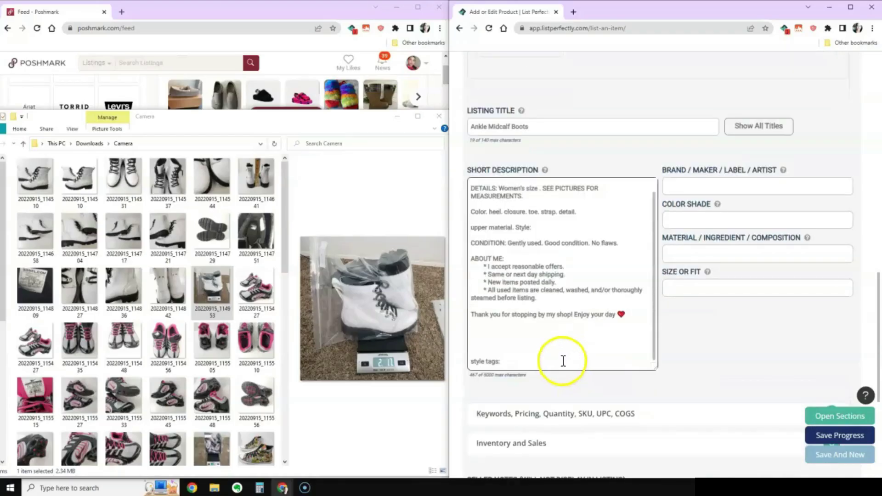
{"action": "left_click", "coordinate": [534, 127]}
{"action": "left_click_drag", "start_coordinate": [528, 127], "coordinate": [472, 125]}
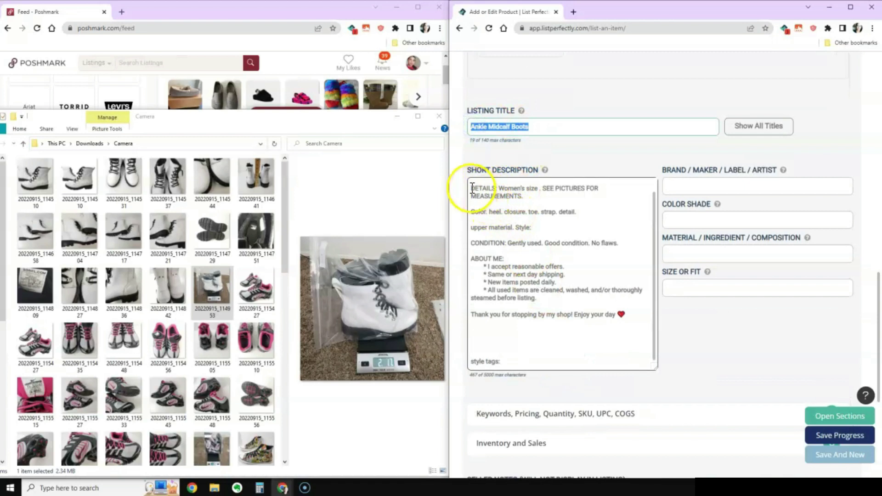
{"action": "scroll", "coordinate": [575, 337], "scroll_direction": "down", "scroll_amount": 4}
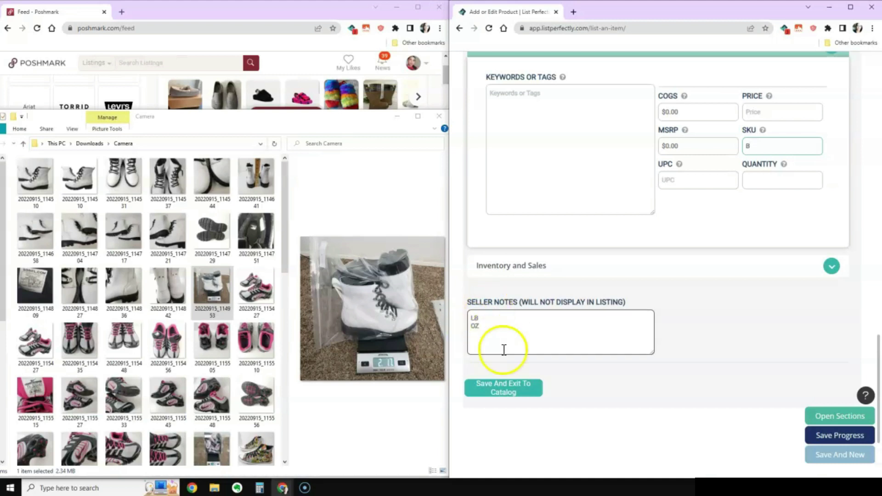
{"action": "scroll", "coordinate": [683, 378], "scroll_direction": "down", "scroll_amount": 2}
{"action": "scroll", "coordinate": [683, 373], "scroll_direction": "up", "scroll_amount": 6}
{"action": "scroll", "coordinate": [685, 374], "scroll_direction": "up", "scroll_amount": 8}
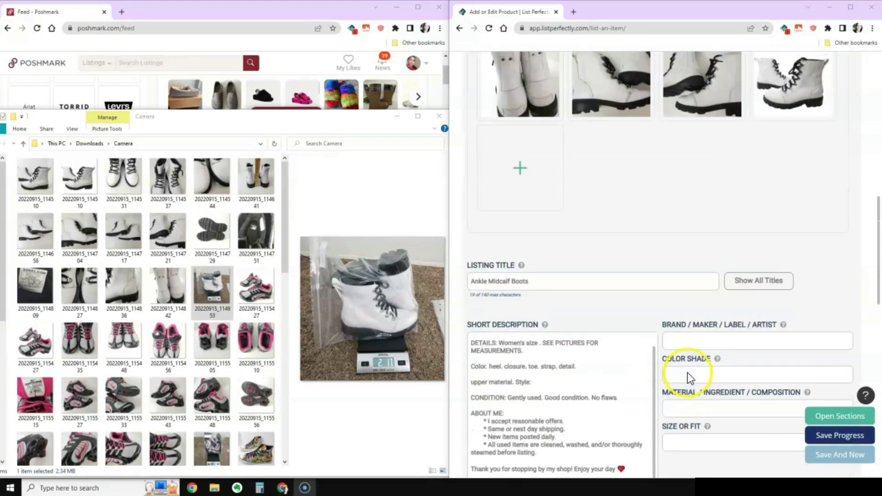
{"action": "scroll", "coordinate": [664, 373], "scroll_direction": "down", "scroll_amount": 2}
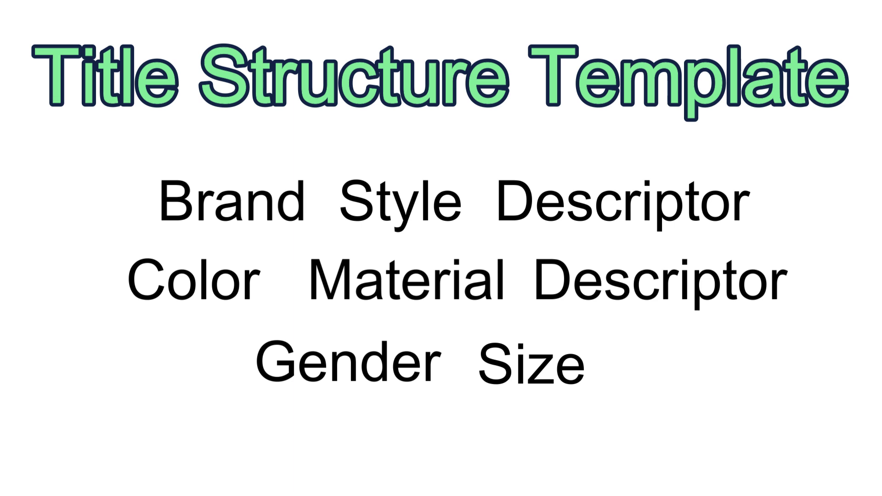
Replace "Ankle" with "Sorel" in the listing title and preview the photo of the boots' size tag
{"action": "double_click", "coordinate": [468, 283]}
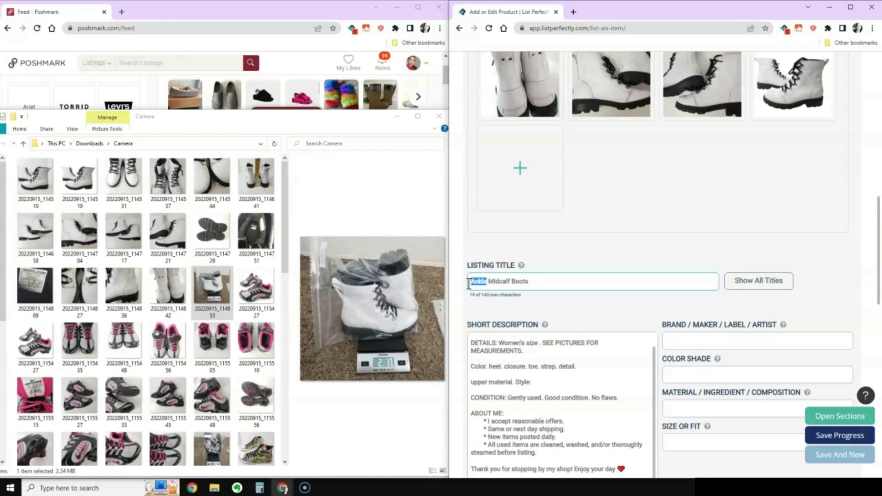
{"action": "type", "text": "Sorel"}
{"action": "left_click", "coordinate": [35, 180]}
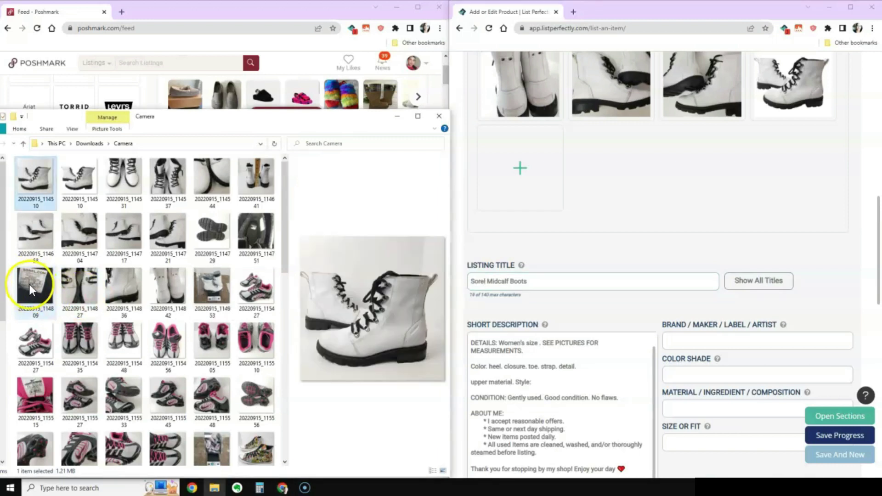
{"action": "left_click", "coordinate": [29, 284]}
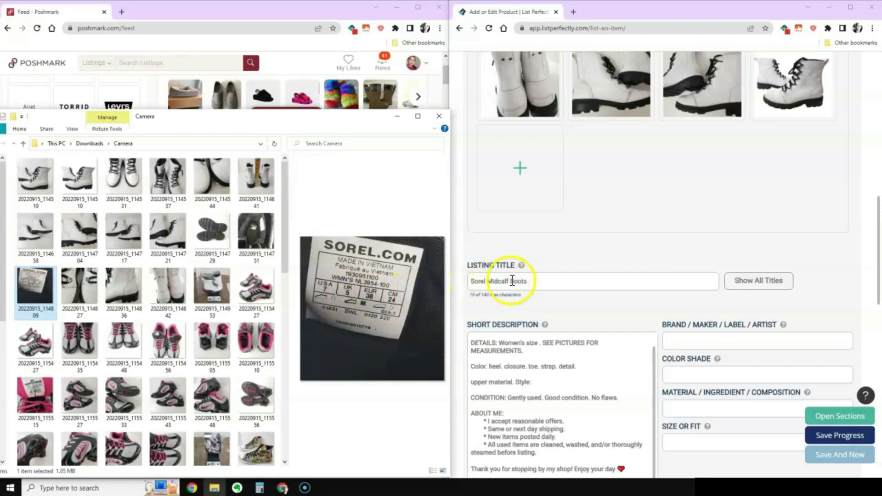
Extend the listing title to "Sorel Lace Up Midcalf Boots White Leather"
{"action": "left_click", "coordinate": [486, 283]}
{"action": "type", "text": "Lac"}
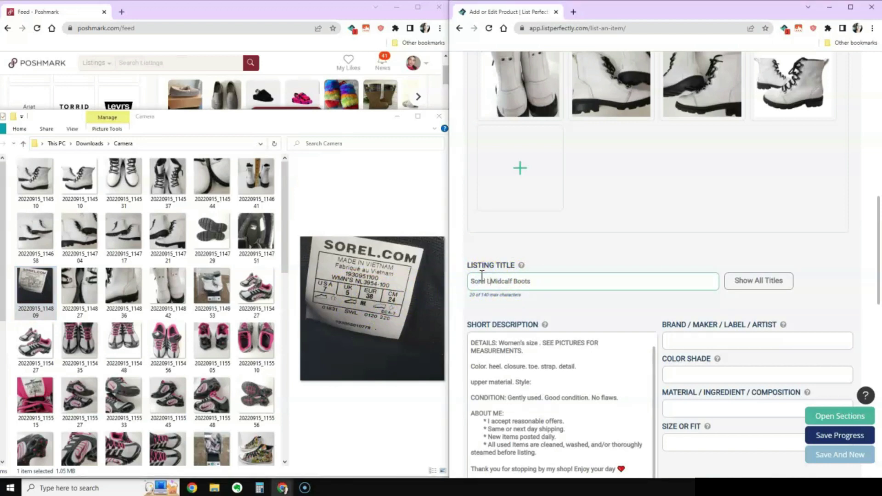
{"action": "type", "text": "e Up"}
{"action": "left_click", "coordinate": [564, 279]}
{"action": "type", "text": "White Leather"}
{"action": "left_click", "coordinate": [723, 199]}
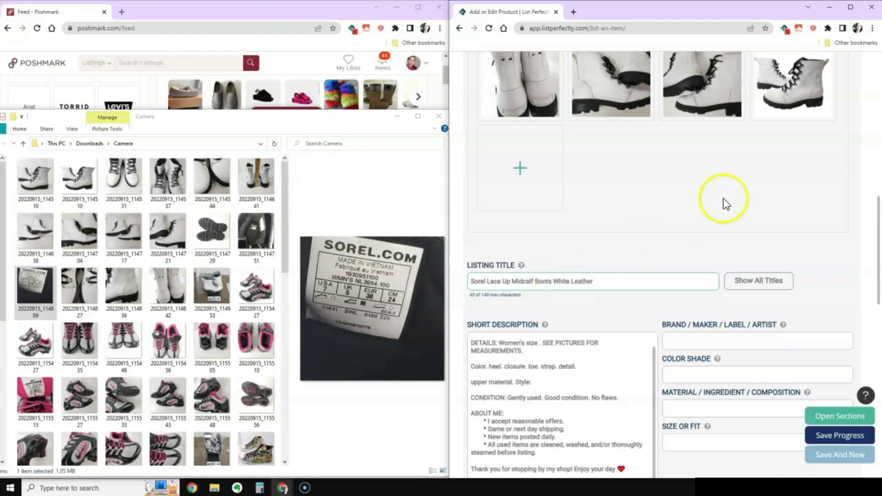
Add "Studded Combat Boot Womens Size 7" to the end of the listing title
{"action": "mouse_move", "coordinate": [806, 99]}
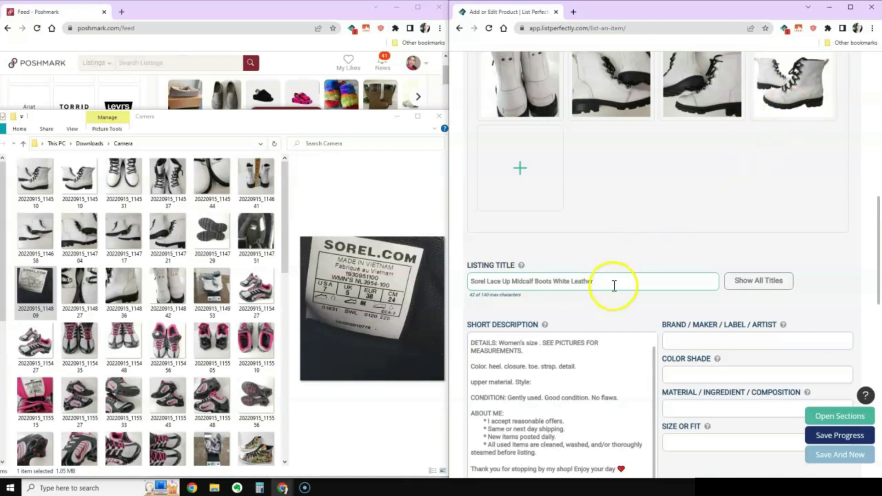
{"action": "type", "text": "Studded Womebn"}
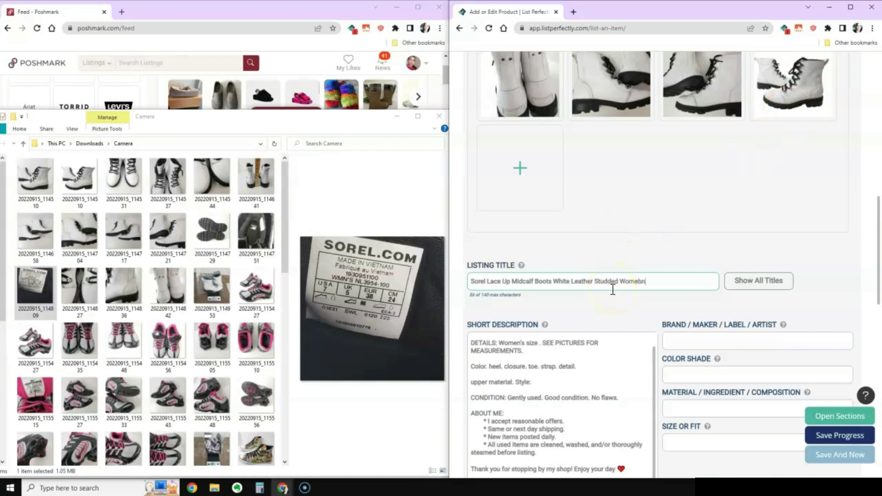
{"action": "type", "text": "ns Size 7"}
{"action": "left_click", "coordinate": [477, 296]}
{"action": "left_click", "coordinate": [620, 281]}
{"action": "type", "text": "Combat Boot"}
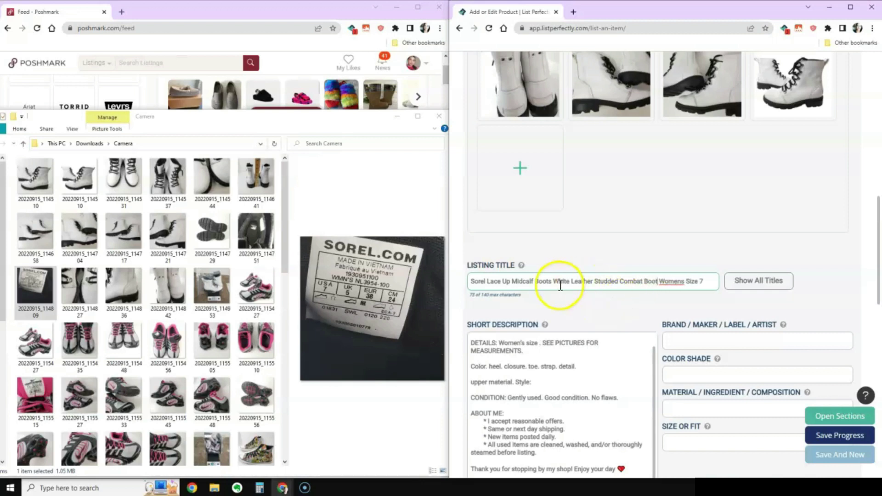
{"action": "left_click", "coordinate": [659, 282]}
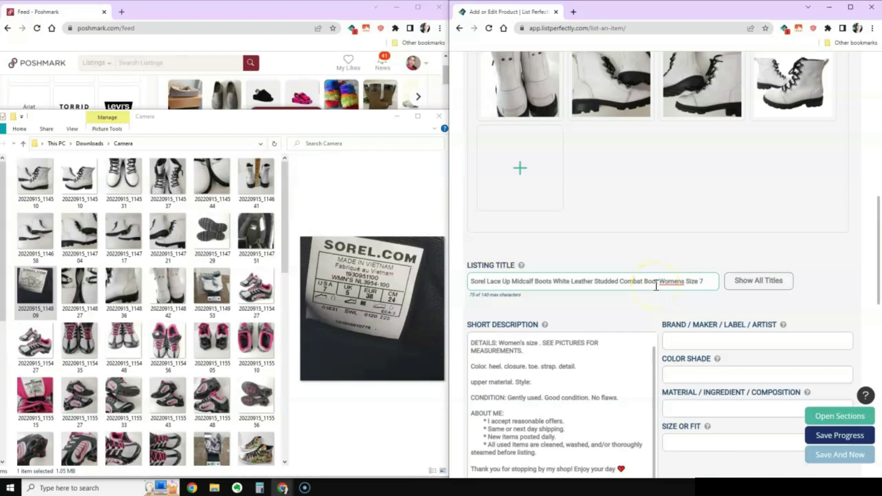
Add the heading "Short Booties" at the start of the short description
{"action": "left_click", "coordinate": [543, 402]}
{"action": "key", "text": "ctrl+Home"}
{"action": "type", "text": "Short Booties"}
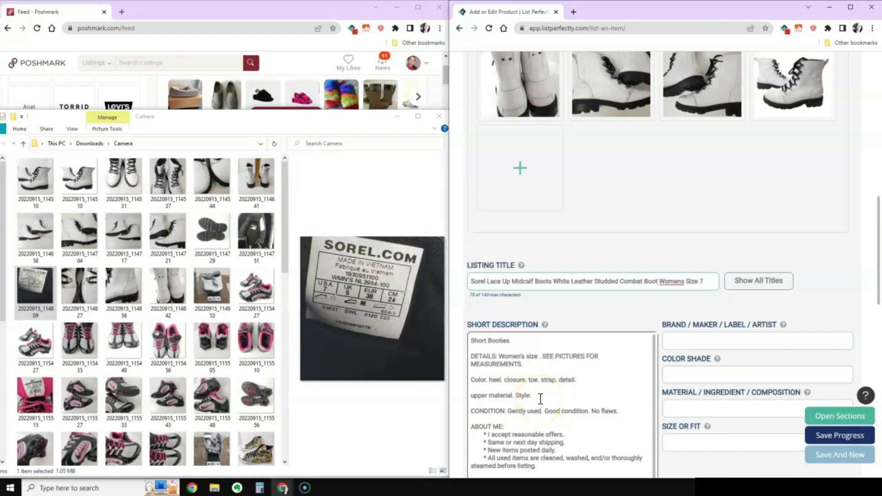
Copy "Sorel" from the listing title and paste it in front of "Short Booties" in the short description
{"action": "left_click", "coordinate": [478, 282]}
{"action": "double_click", "coordinate": [478, 282]}
{"action": "key", "text": "ctrl+c"}
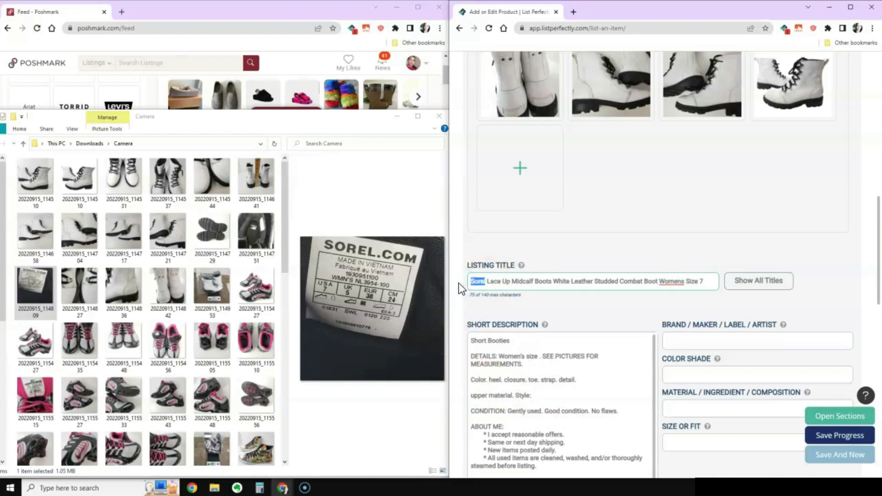
{"action": "left_click", "coordinate": [471, 340]}
{"action": "key", "text": "ctrl+v"}
{"action": "double_click", "coordinate": [480, 341]}
{"action": "left_click_drag", "start_coordinate": [482, 341], "coordinate": [586, 338]}
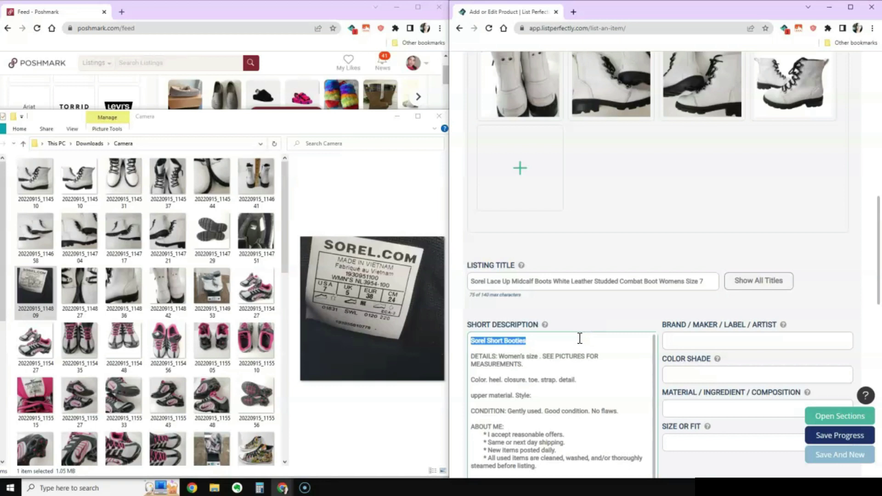
Preview the side close-up photo of the boot and insert "Waterproof Trendy" before "Short Booties" in the description heading
{"action": "left_click_drag", "start_coordinate": [519, 341], "coordinate": [486, 340]}
{"action": "left_click", "coordinate": [126, 289]}
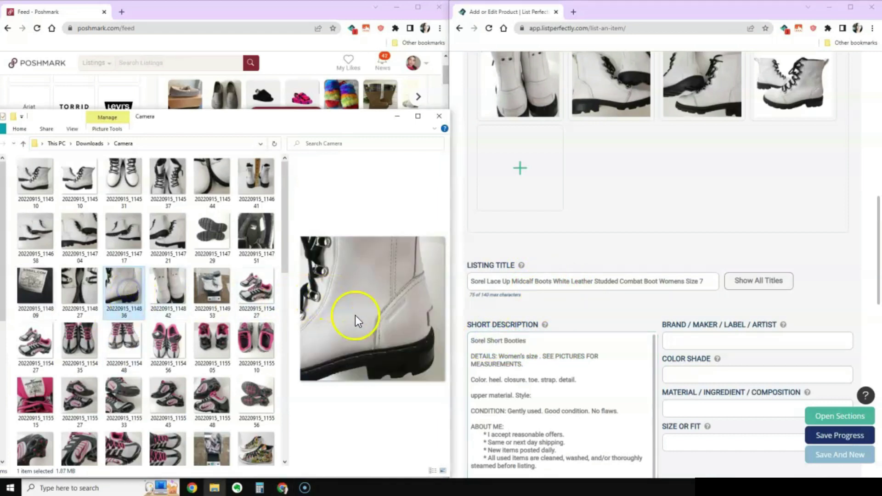
{"action": "left_click", "coordinate": [488, 340]}
{"action": "type", "text": "Waterproof Trendy"}
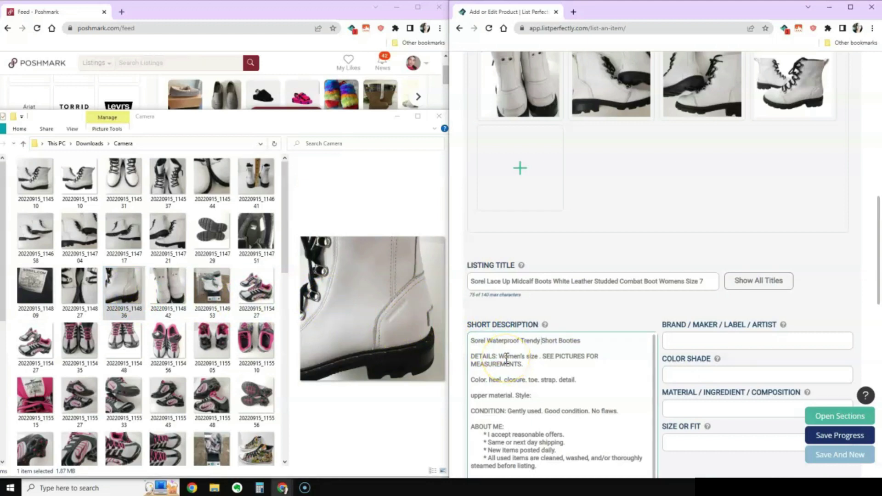
{"action": "left_click", "coordinate": [583, 340]}
Set the brand to "Sorel" and the color shade to "whtie"
{"action": "key", "text": "Tab"}
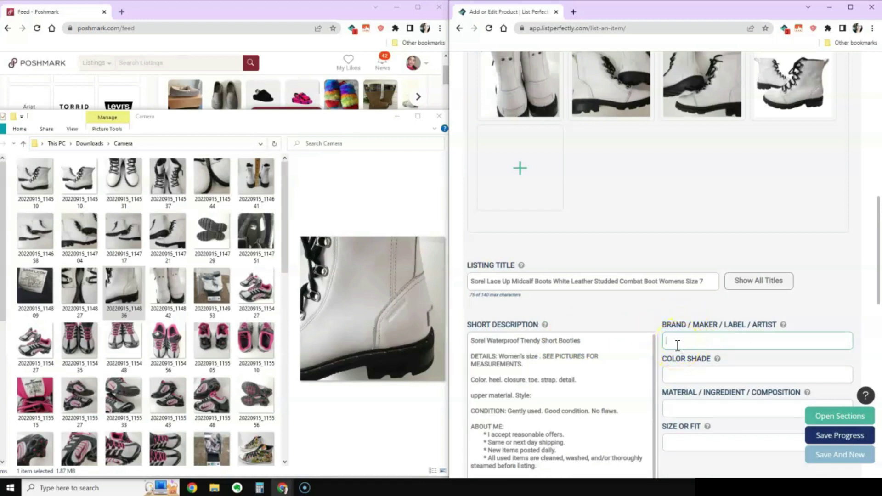
{"action": "type", "text": "Sorel"}
{"action": "key", "text": "Tab"}
{"action": "type", "text": "whtie"}
{"action": "key", "text": "ctrl+a"}
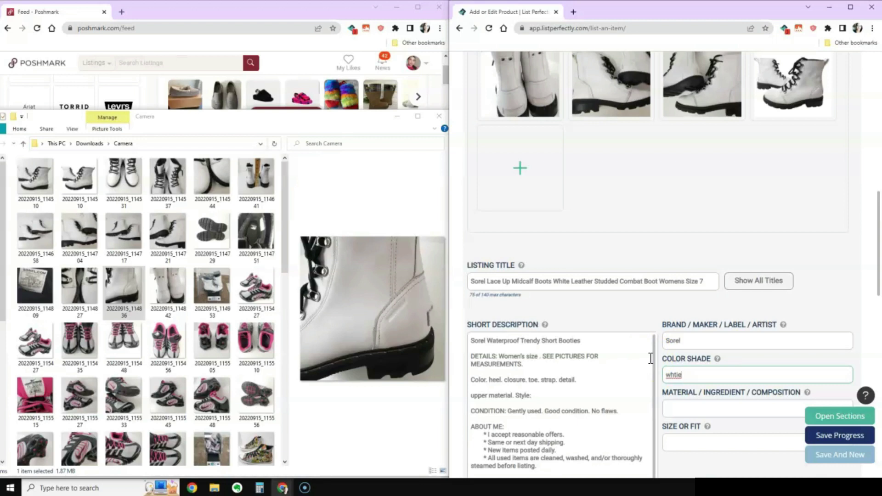
{"action": "key", "text": "Tab"}
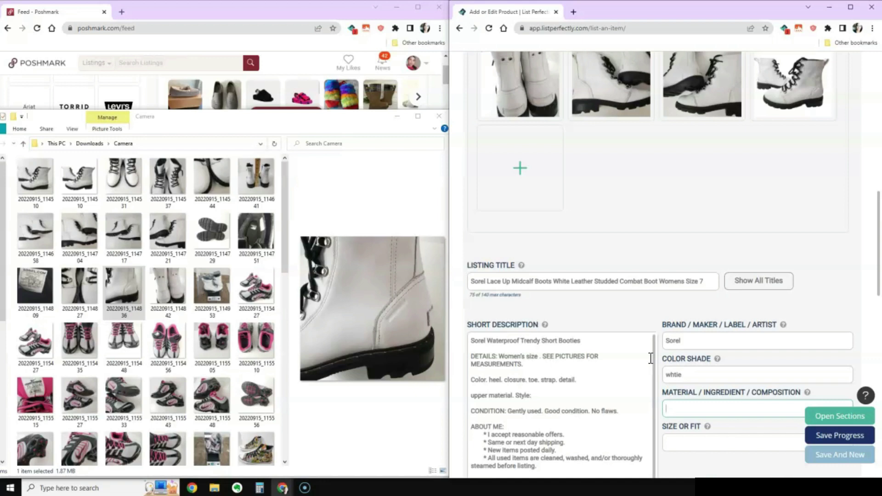
Set the size or fit to 7 and add 7 after "Women's size" in the short description
{"action": "left_click", "coordinate": [508, 429]}
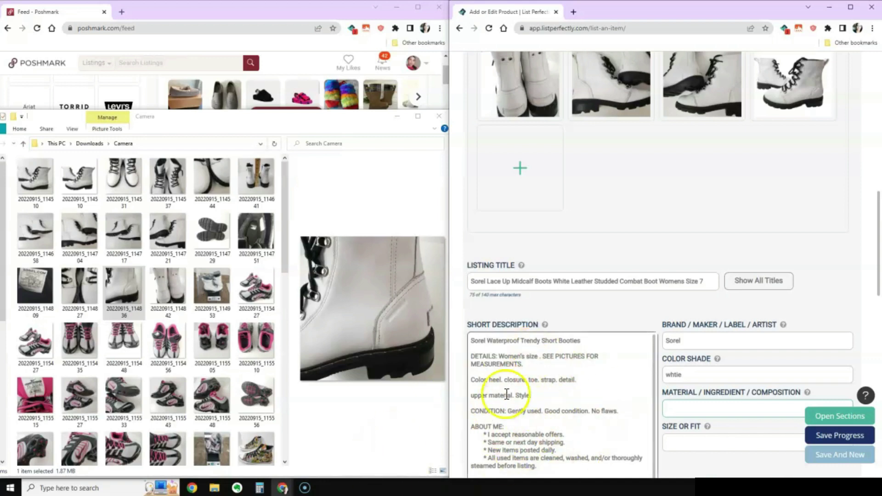
{"action": "left_click", "coordinate": [670, 443]}
{"action": "type", "text": "7"}
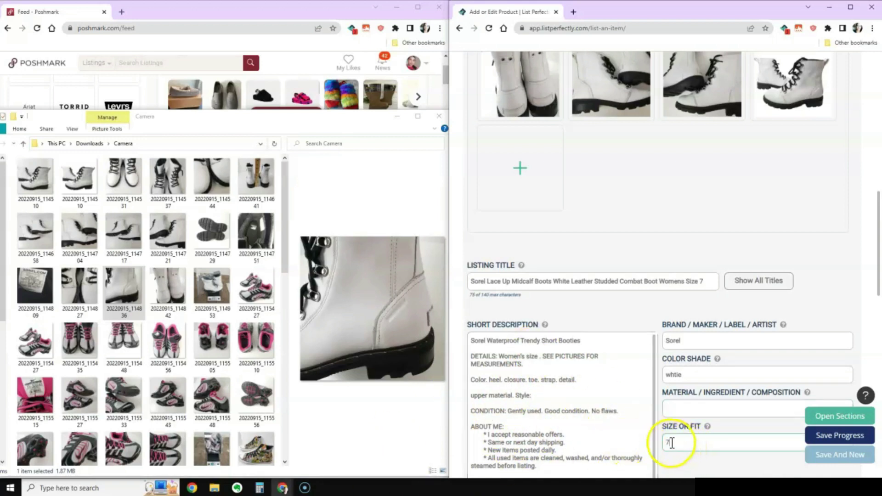
{"action": "left_click", "coordinate": [562, 361]}
{"action": "scroll", "coordinate": [528, 275], "scroll_direction": "down", "scroll_amount": 3}
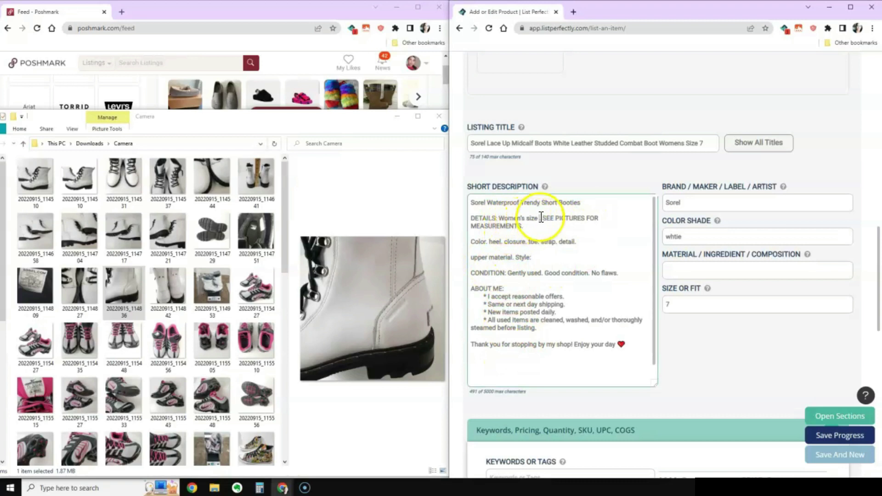
{"action": "type", "text": "7"}
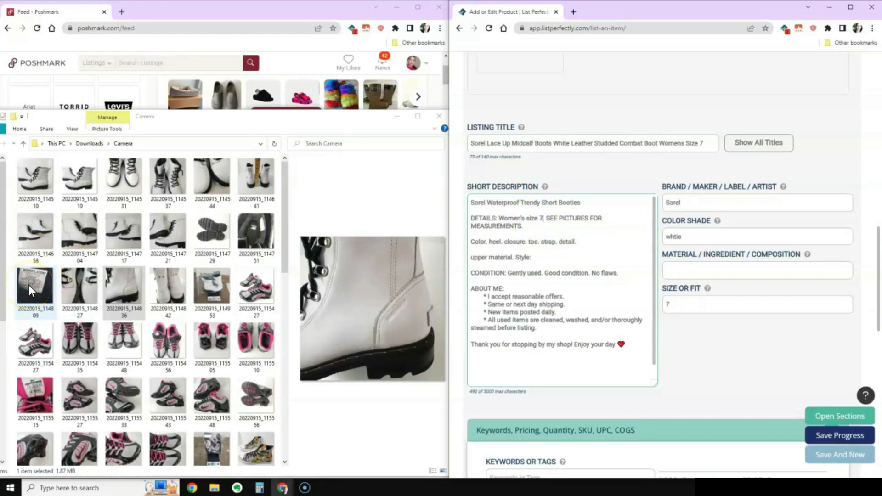
Preview the size tag photo and change the description's "Color" placeholder to "White color w/ black midsole and shoe lace"
{"action": "left_click", "coordinate": [28, 285]}
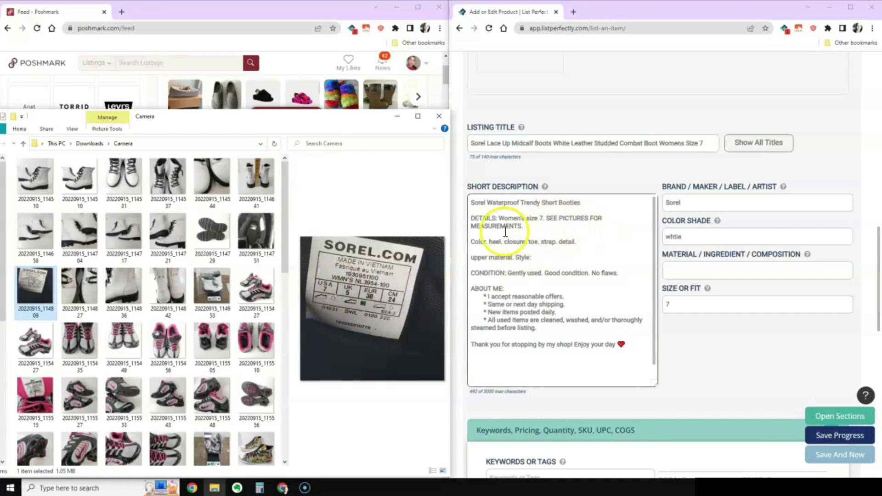
{"action": "scroll", "coordinate": [551, 331], "scroll_direction": "up", "scroll_amount": 3}
{"action": "scroll", "coordinate": [505, 275], "scroll_direction": "down", "scroll_amount": 4}
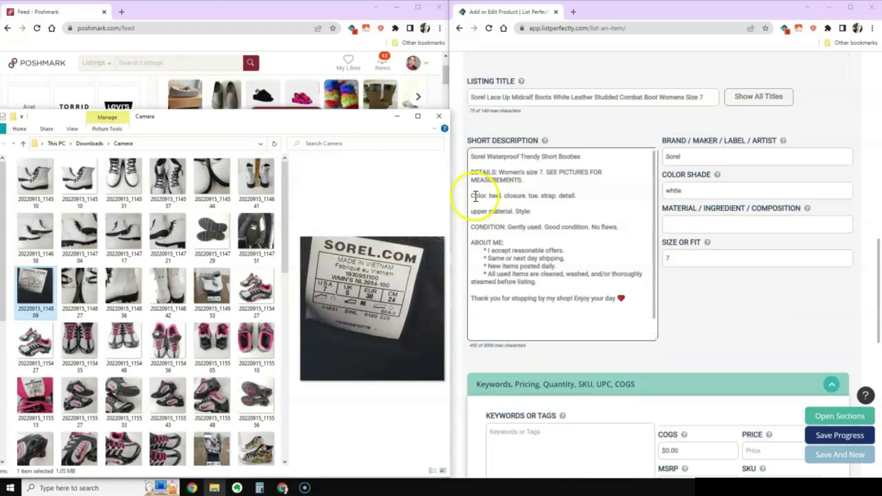
{"action": "left_click_drag", "start_coordinate": [475, 196], "coordinate": [467, 195]}
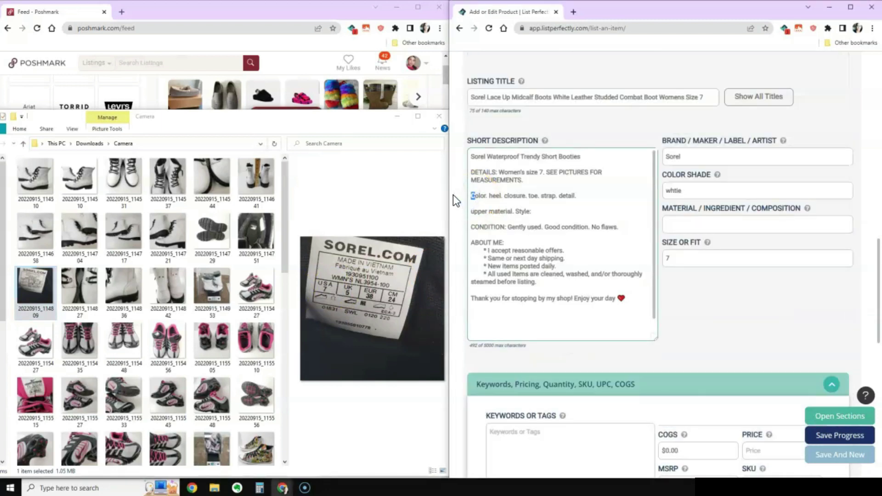
{"action": "type", "text": "White color w/"}
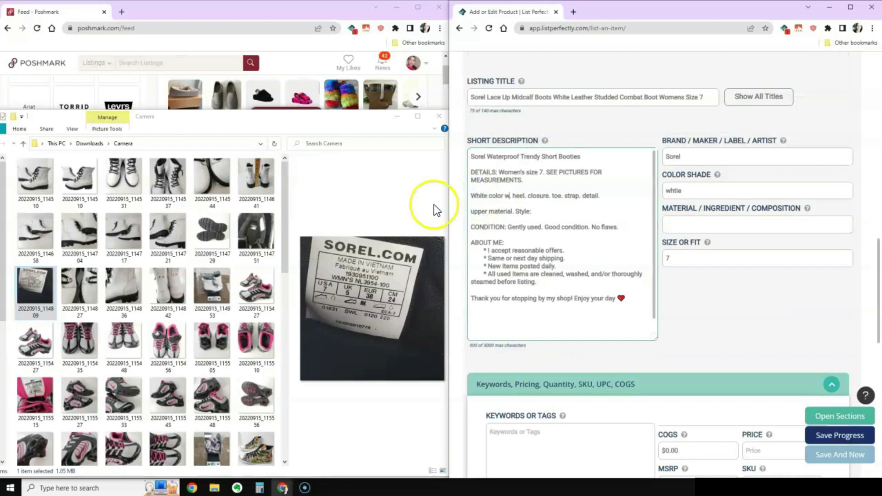
{"action": "type", "text": " black"}
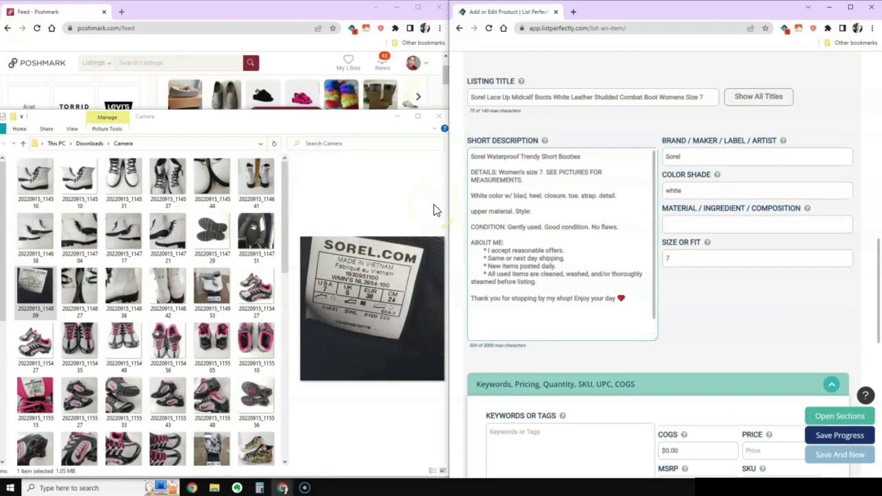
{"action": "type", "text": " midsole and shoe lace."}
Preview a side photo of the pair and complete the description's placeholders as "Short square heel", "Lace up closure" and "Round toe"
{"action": "left_click", "coordinate": [168, 235]}
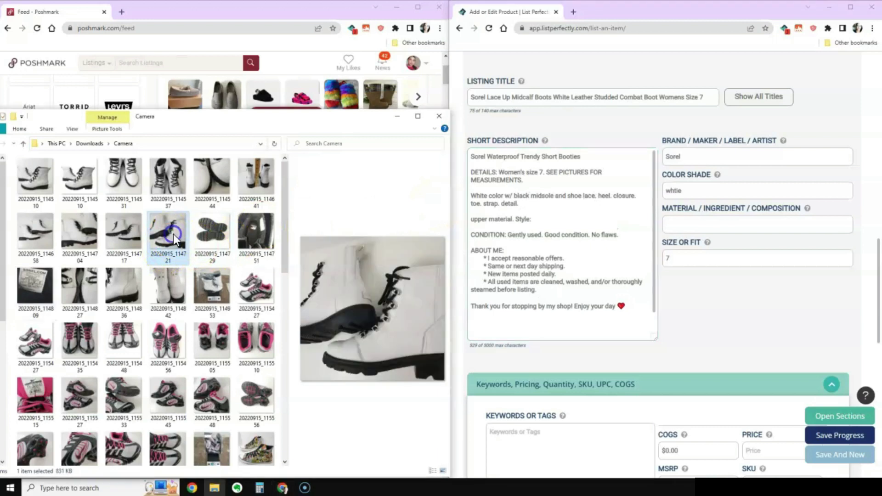
{"action": "left_click", "coordinate": [599, 198]}
{"action": "type", "text": "Short square"}
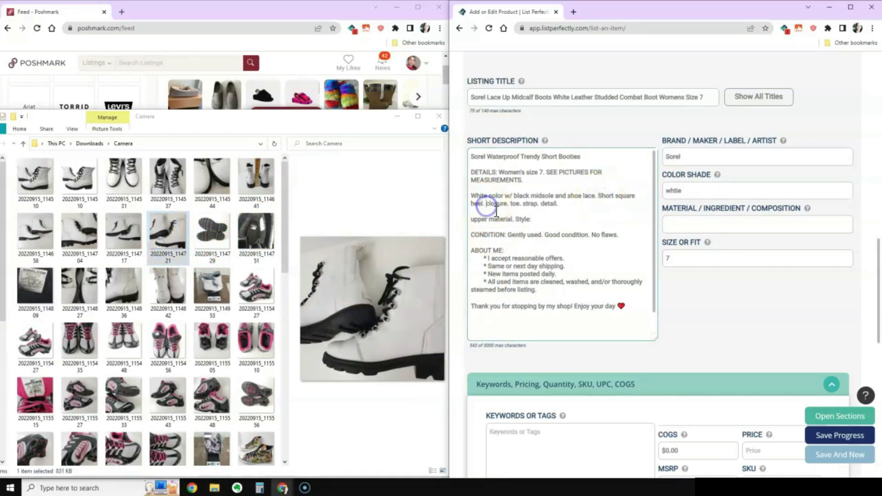
{"action": "left_click", "coordinate": [486, 203]}
{"action": "type", "text": "Lace up closure. "}
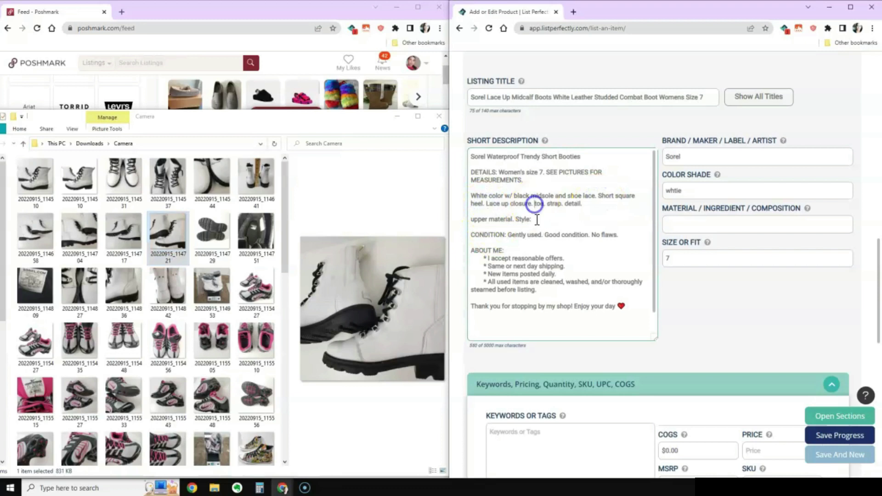
{"action": "type", "text": "Round"}
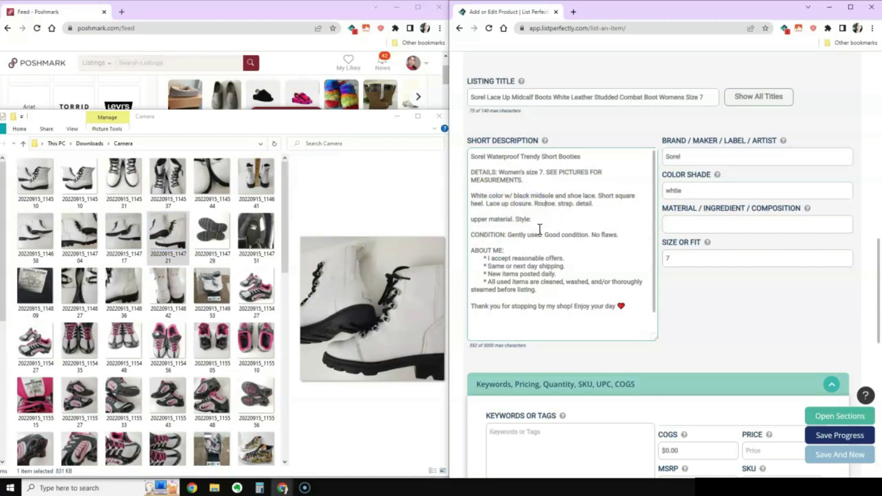
Replace "strap. detail" in the short description with "Studding details"
{"action": "left_click", "coordinate": [570, 203]}
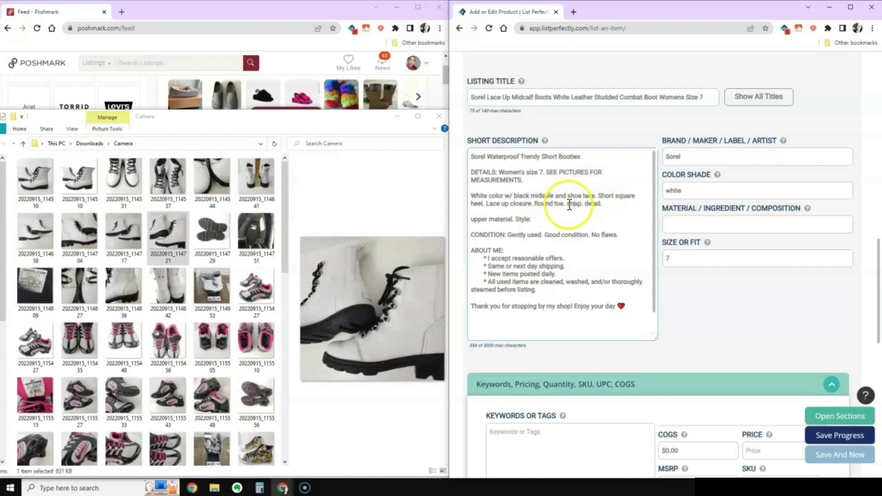
{"action": "left_click", "coordinate": [569, 205]}
{"action": "left_click_drag", "start_coordinate": [569, 204], "coordinate": [587, 206]}
{"action": "left_click", "coordinate": [577, 202]}
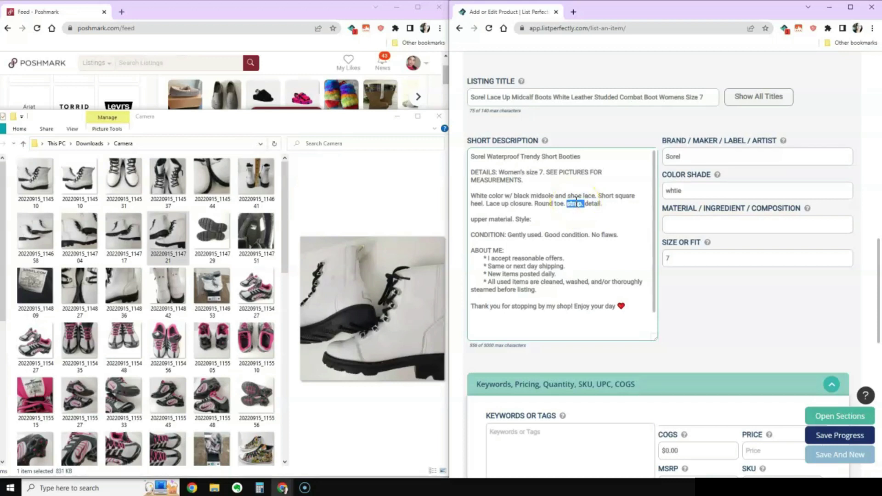
{"action": "key", "text": "BackSpace"}
{"action": "type", "text": "Studding"}
{"action": "key", "text": "Right"}
{"action": "key", "text": "Right"}
{"action": "key", "text": "Right"}
{"action": "key", "text": "Right"}
{"action": "key", "text": "Right"}
{"action": "key", "text": "Right"}
{"action": "type", "text": "s"}
Insert "100% authentic leather" before "upper material" in the short description
{"action": "left_click", "coordinate": [465, 227]}
{"action": "type", "text": "A"}
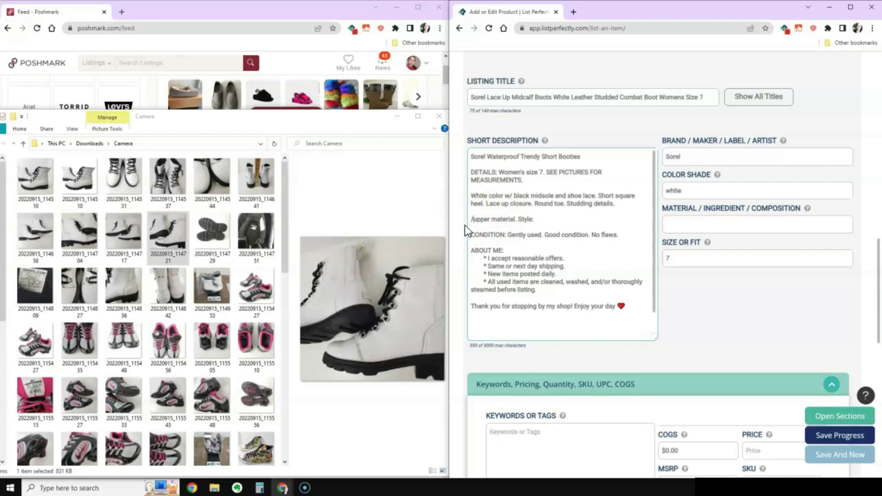
{"action": "type", "text": "100% authentic leather"}
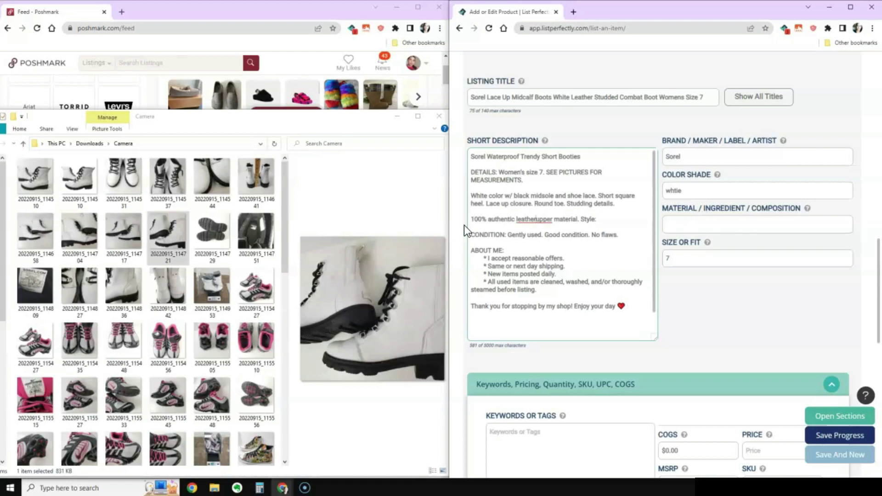
Preview the size tag photo and enter "NL 3954-100" after "Style:" in the short description
{"action": "left_click", "coordinate": [49, 292]}
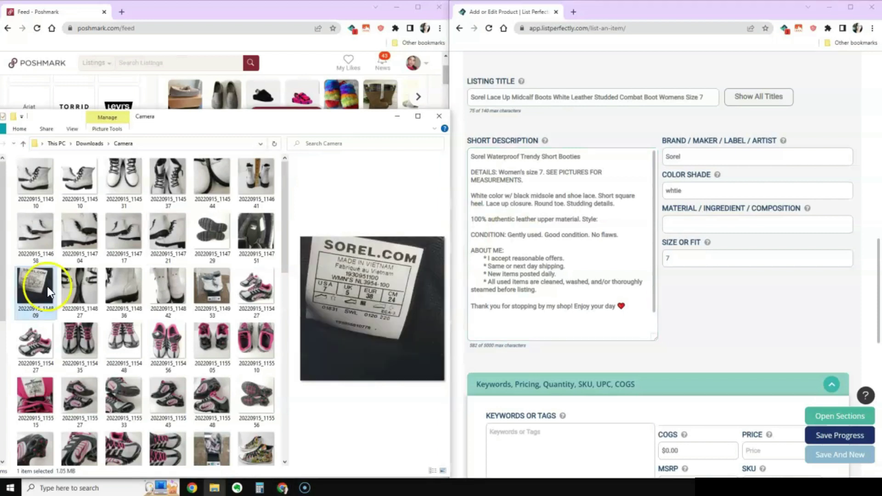
{"action": "left_click", "coordinate": [600, 220]}
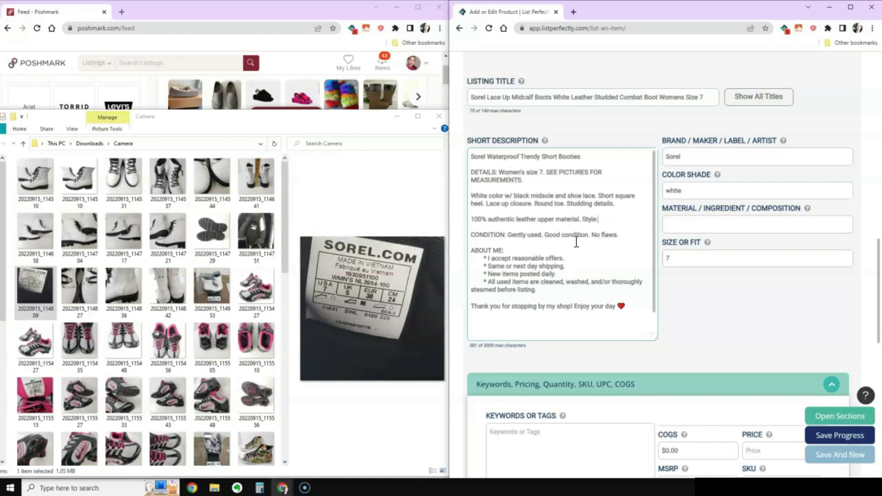
{"action": "scroll", "coordinate": [576, 242], "scroll_direction": "down", "scroll_amount": 2}
{"action": "type", "text": "NL 3954-100"}
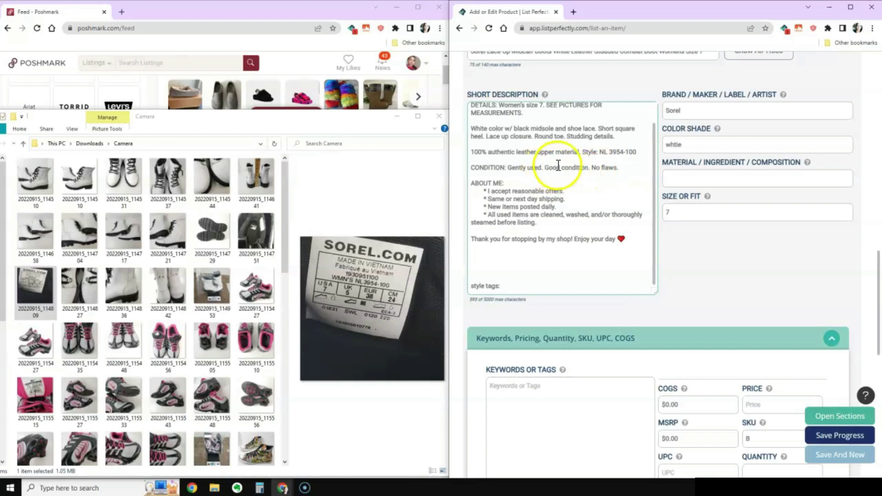
Inspect the boots' front photos and replace "Good condition" in the condition line with "Has scruffs & marks (shown in pictures)"
{"action": "left_click", "coordinate": [142, 226]}
{"action": "left_click", "coordinate": [161, 189]}
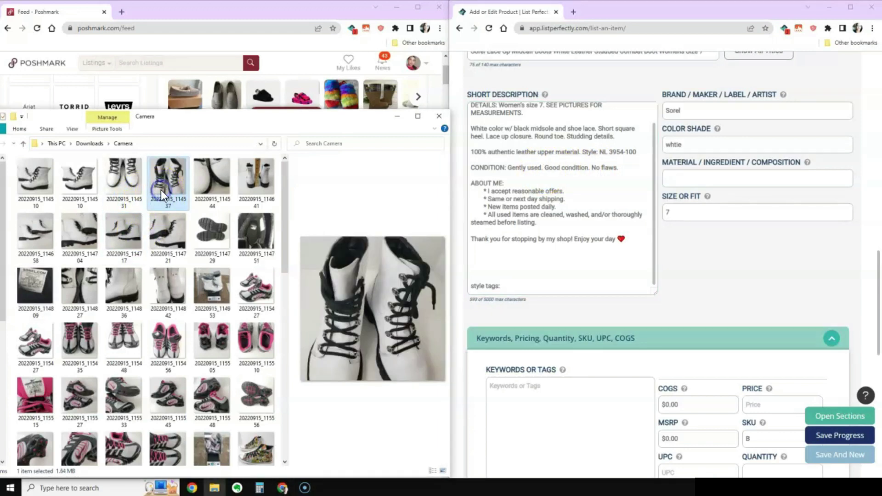
{"action": "left_click", "coordinate": [123, 181]}
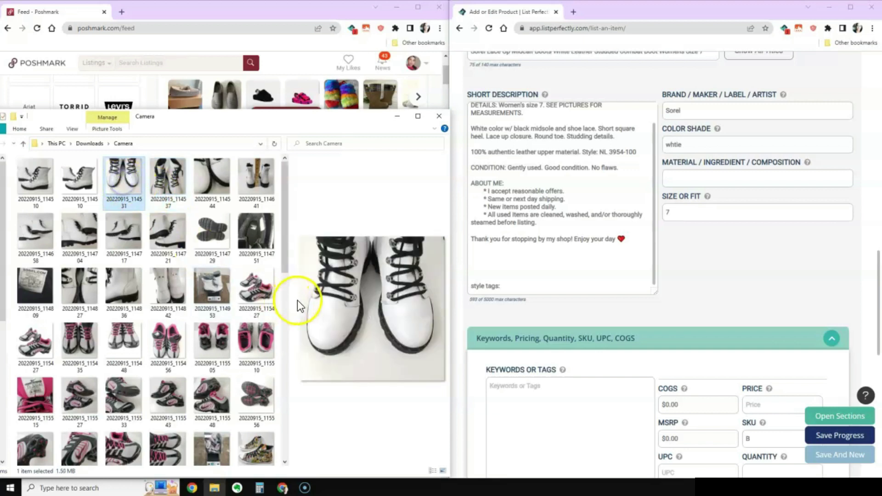
{"action": "left_click", "coordinate": [532, 179]}
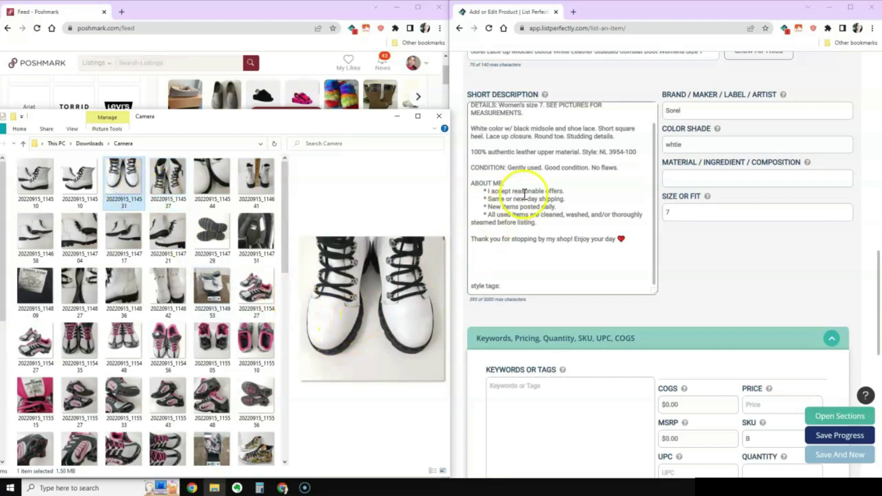
{"action": "left_click_drag", "start_coordinate": [548, 167], "coordinate": [589, 168]}
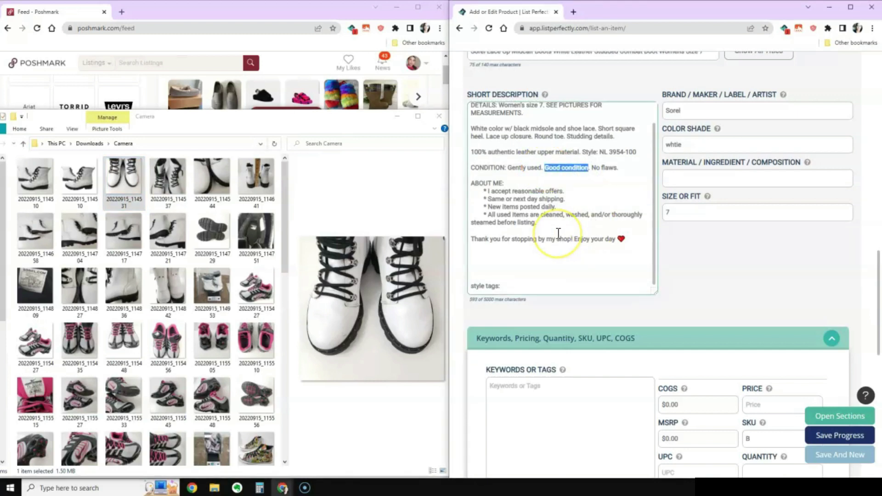
{"action": "type", "text": "Has scruffs & ma"}
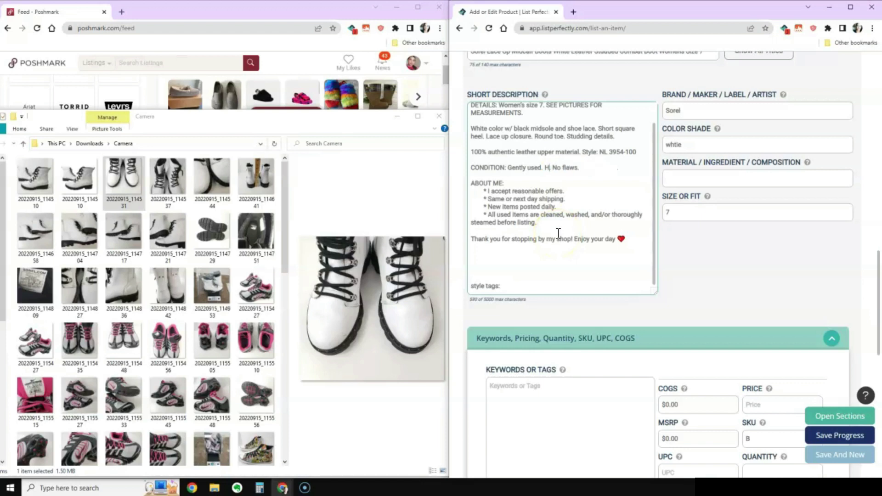
{"action": "type", "text": "rks ."}
{"action": "type", "text": "(shown in pictures)."}
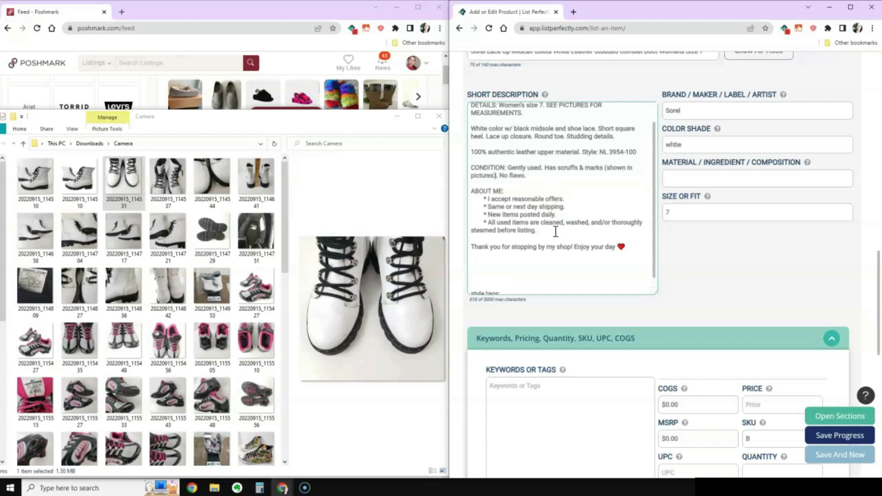
{"action": "left_click", "coordinate": [507, 174]}
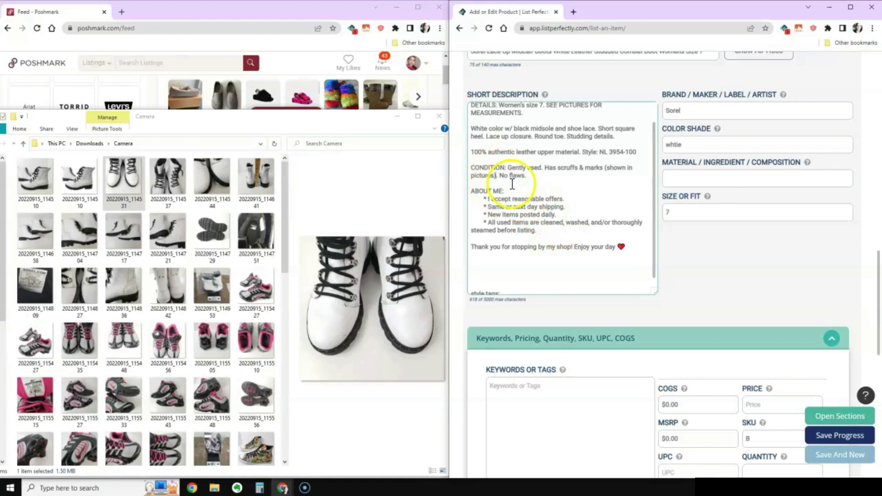
Insert "major" before "flaws" in the condition line of the short description
{"action": "type", "text": "maj "}
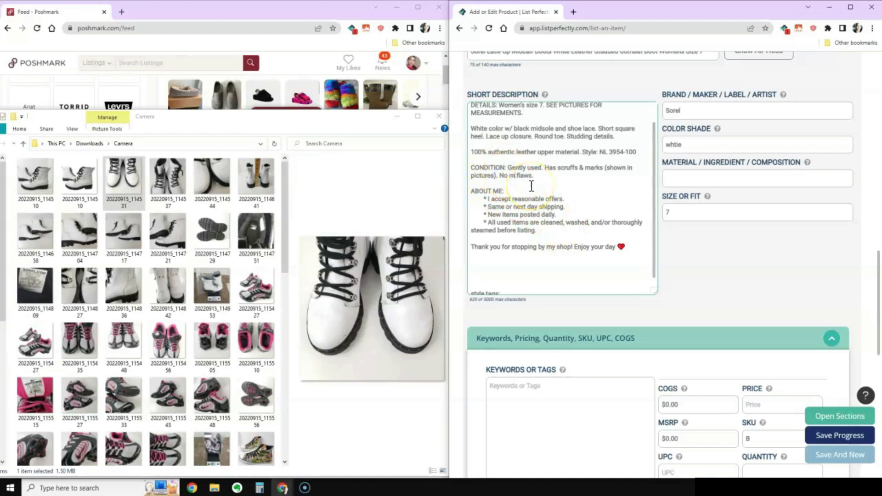
{"action": "type", "text": "or"}
{"action": "left_click", "coordinate": [535, 251]}
Insert the minimalist tags snippet (/min) after "style tags:" in the short description and enlarge the description box
{"action": "scroll", "coordinate": [536, 250], "scroll_direction": "down", "scroll_amount": 1}
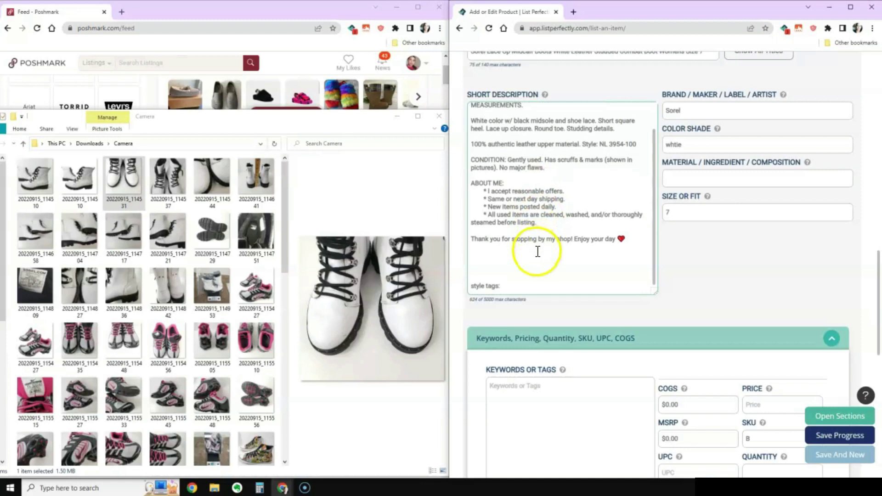
{"action": "scroll", "coordinate": [515, 220], "scroll_direction": "down", "scroll_amount": 2}
{"action": "left_click", "coordinate": [501, 200]}
{"action": "left_click", "coordinate": [511, 195]}
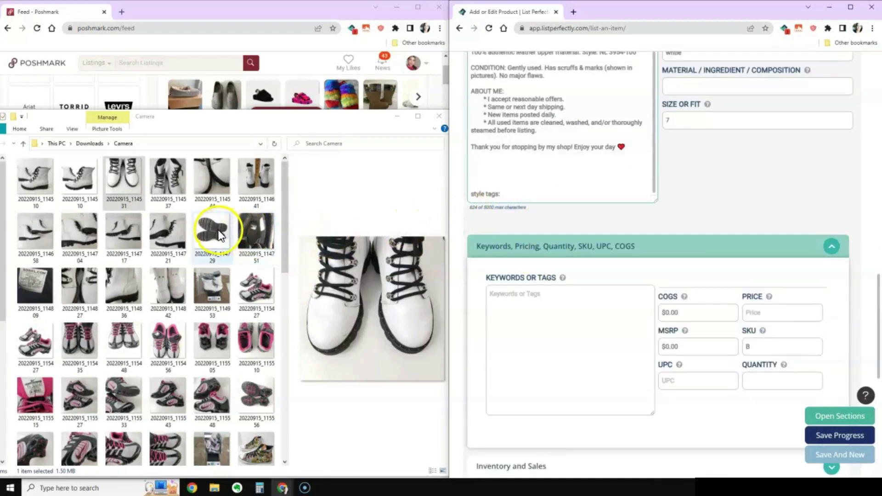
{"action": "left_click", "coordinate": [535, 195]}
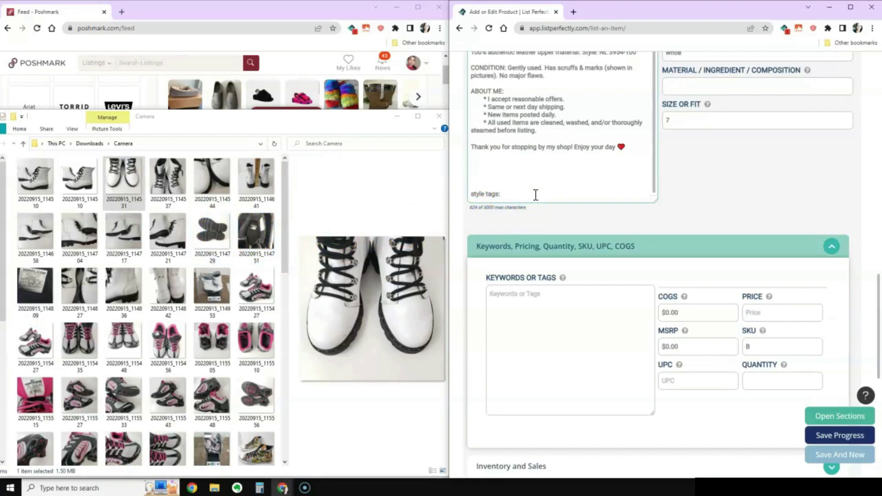
{"action": "left_click", "coordinate": [540, 192]}
{"action": "type", "text": "/"}
{"action": "type", "text": "min"}
{"action": "left_click_drag", "start_coordinate": [656, 201], "coordinate": [653, 244]}
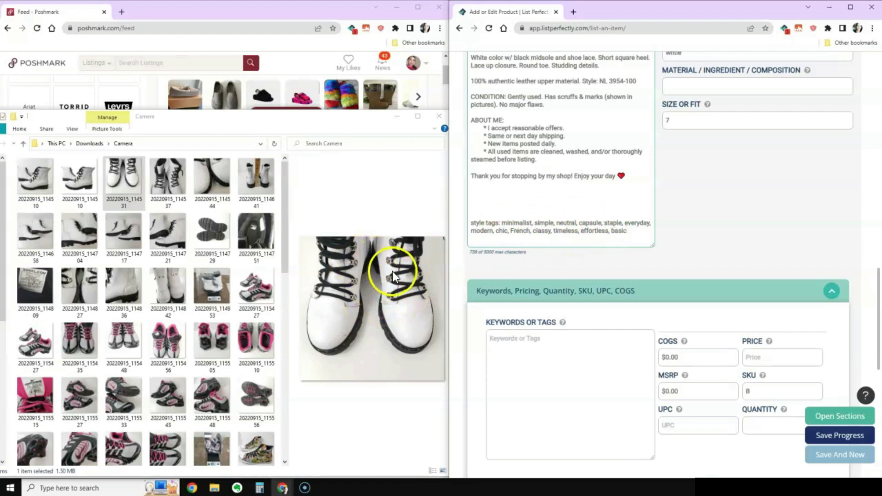
Remove "French, classy" from the style tags in the short description
{"action": "left_click_drag", "start_coordinate": [509, 232], "coordinate": [563, 232]}
{"action": "key", "text": "BackSpace"}
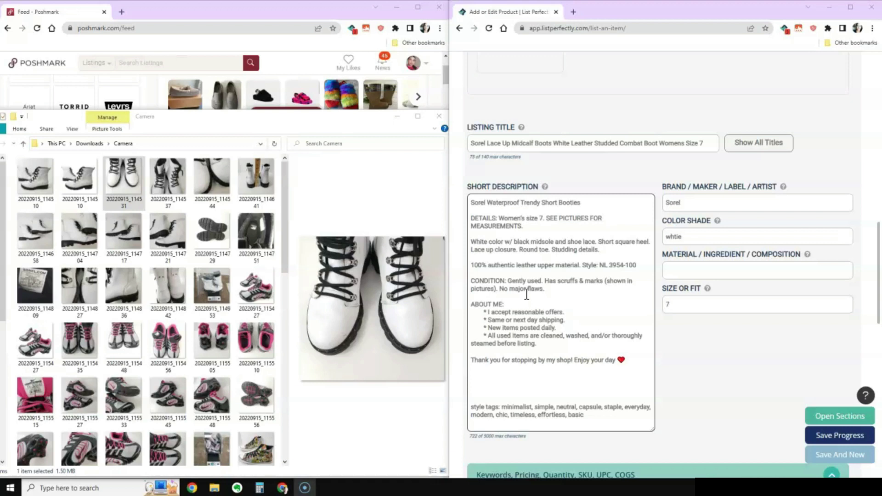
Bring Poshmark forward and enter "Sorel Waterproof", copied from the short description, as its listing search text
{"action": "left_click", "coordinate": [445, 258]}
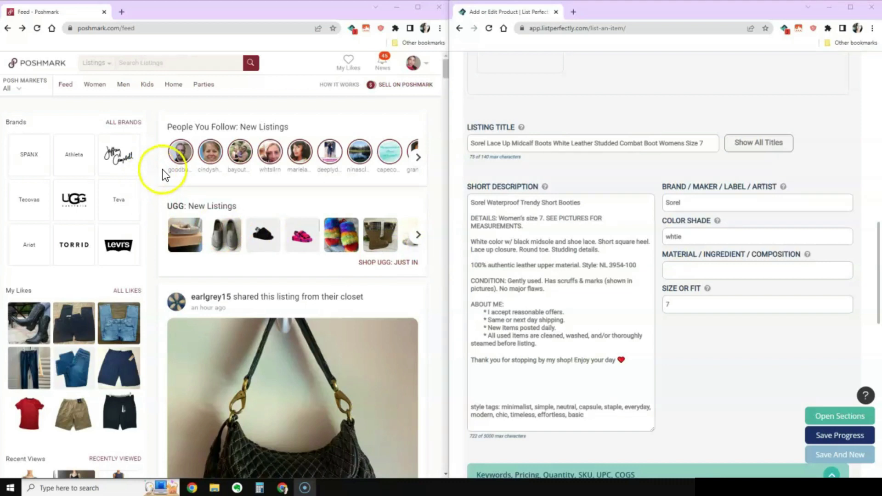
{"action": "left_click", "coordinate": [501, 204]}
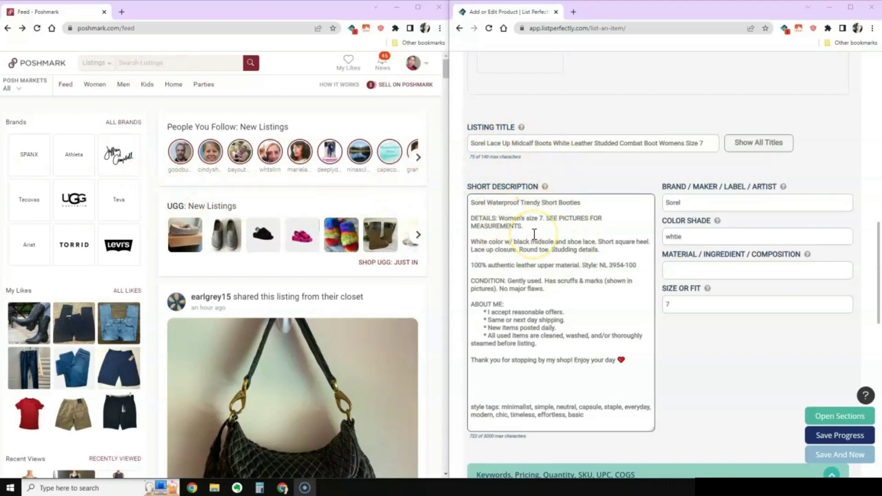
{"action": "left_click_drag", "start_coordinate": [471, 202], "coordinate": [519, 202]}
{"action": "key", "text": "ctrl+c"}
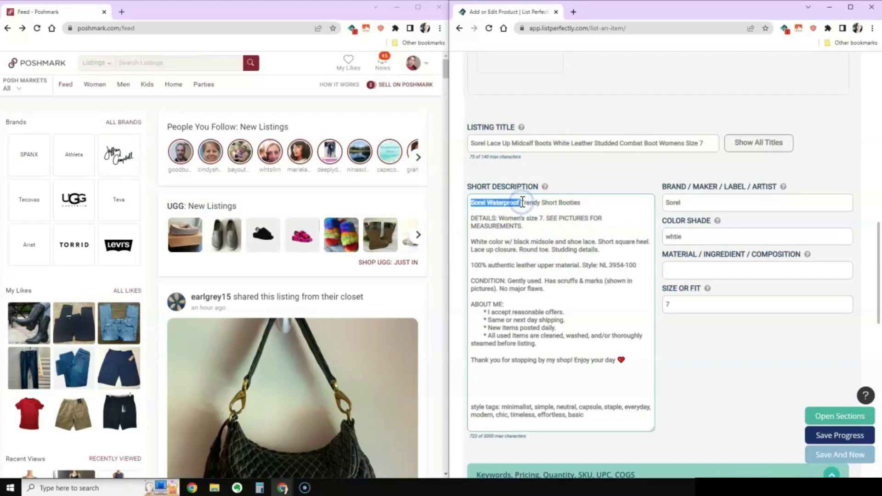
{"action": "left_click", "coordinate": [150, 61]}
{"action": "key", "text": "ctrl+v"}
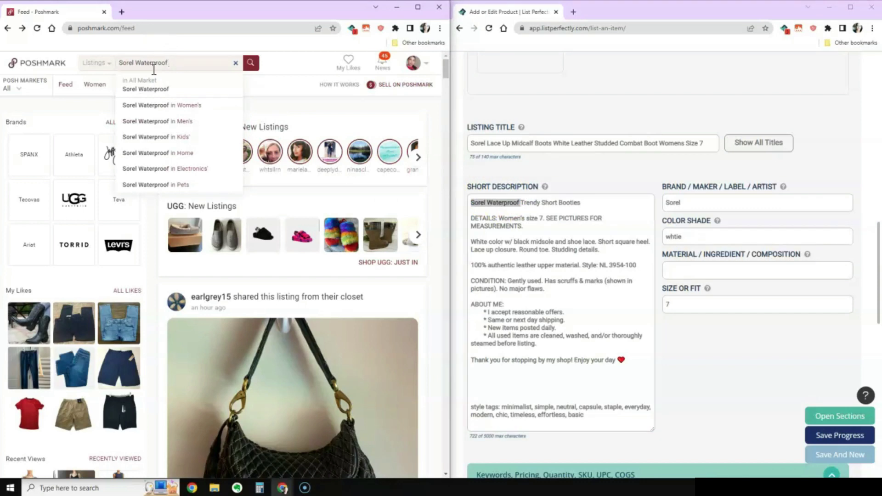
Extend the Poshmark query with "White Leather Studded Combat Boots", using the listing title's wording, and run the search
{"action": "left_click", "coordinate": [558, 143]}
{"action": "left_click_drag", "start_coordinate": [556, 144], "coordinate": [655, 151]}
{"action": "key", "text": "ctrl+c"}
{"action": "left_click", "coordinate": [213, 63]}
{"action": "key", "text": "ctrl+v"}
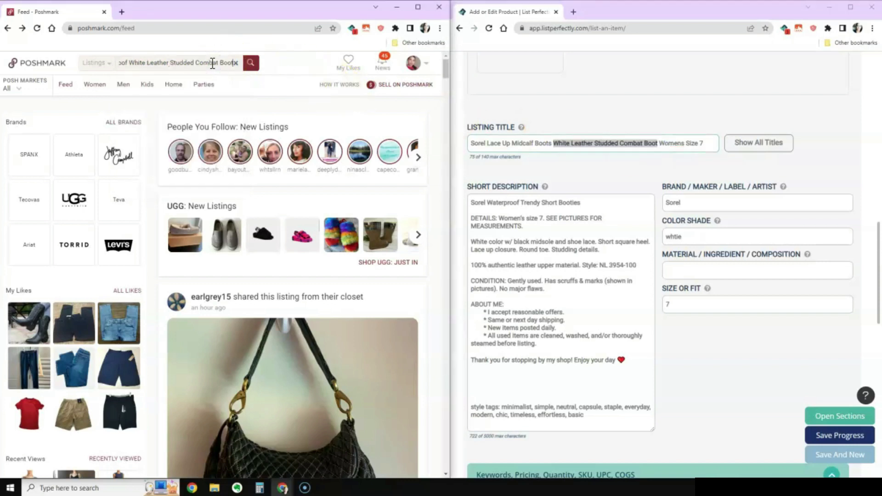
{"action": "type", "text": "s"}
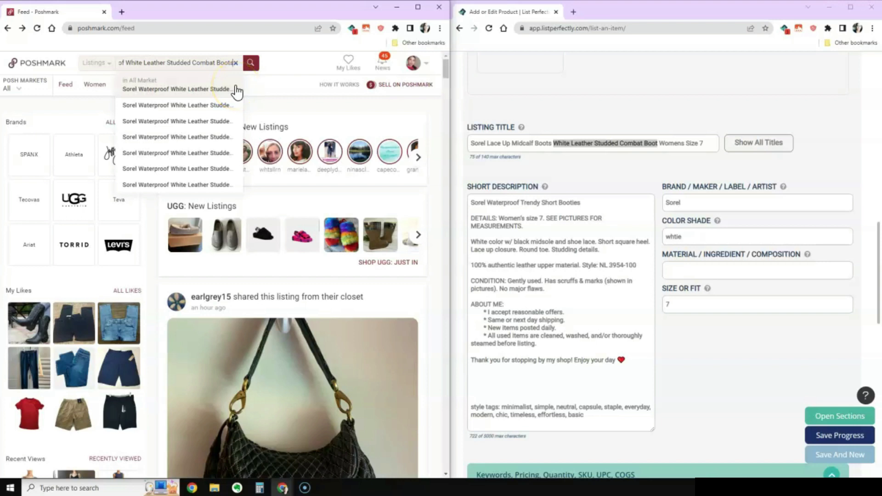
{"action": "left_click", "coordinate": [251, 65]}
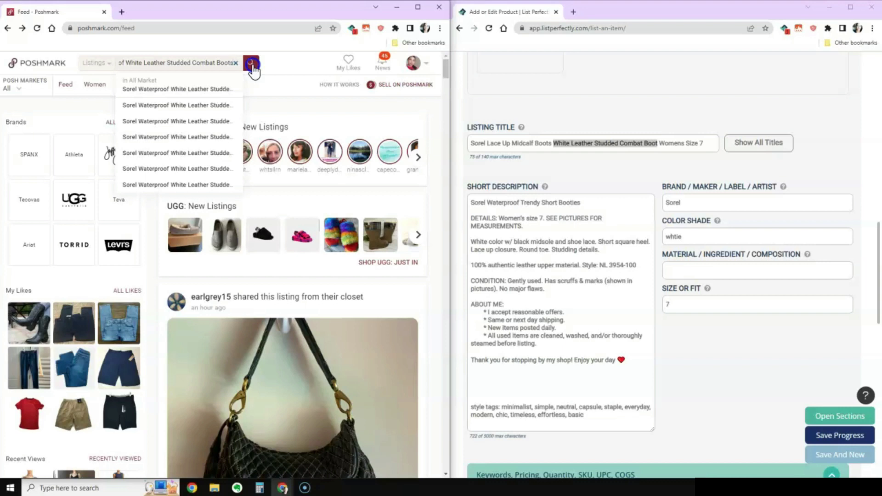
{"action": "left_click", "coordinate": [251, 64]}
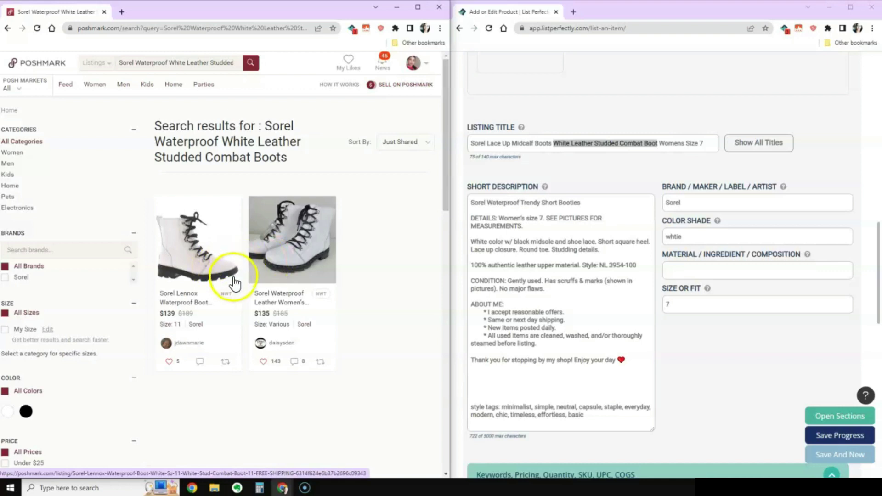
Open the size 11 Sorel Lennox Waterproof Boot result in a new browser tab
{"action": "scroll", "coordinate": [234, 283], "scroll_direction": "down", "scroll_amount": 2}
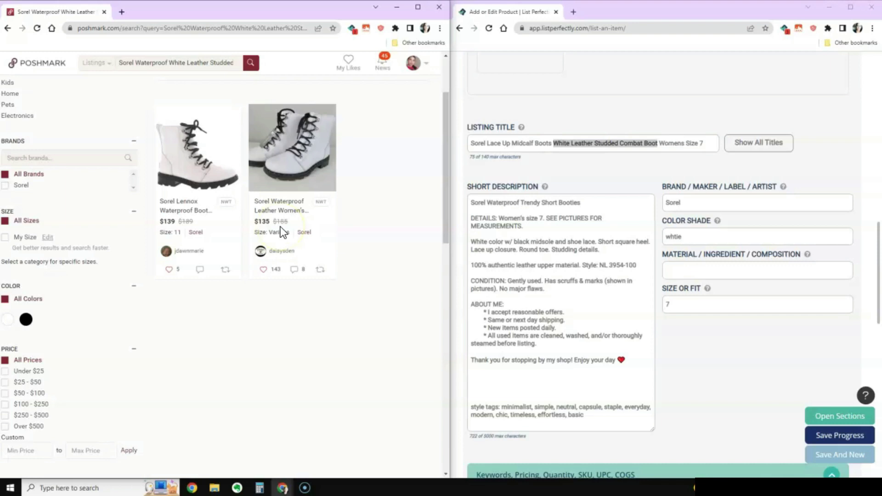
{"action": "right_click", "coordinate": [182, 151]}
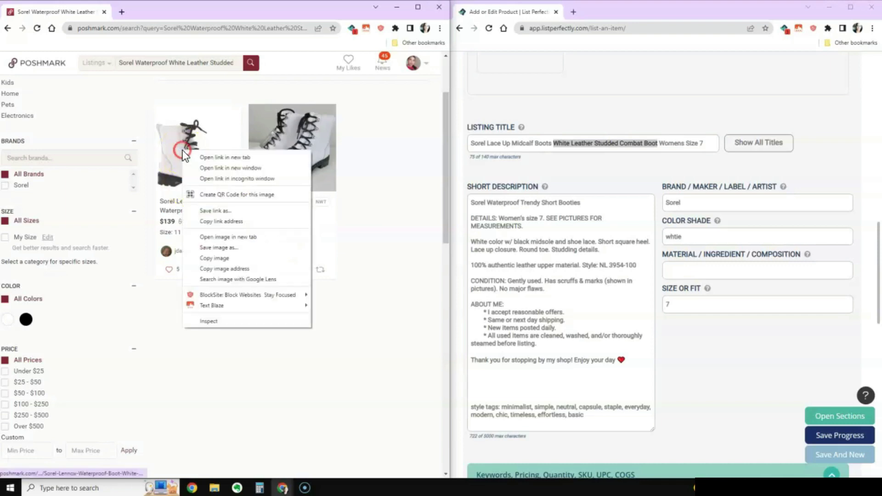
{"action": "left_click", "coordinate": [200, 157]}
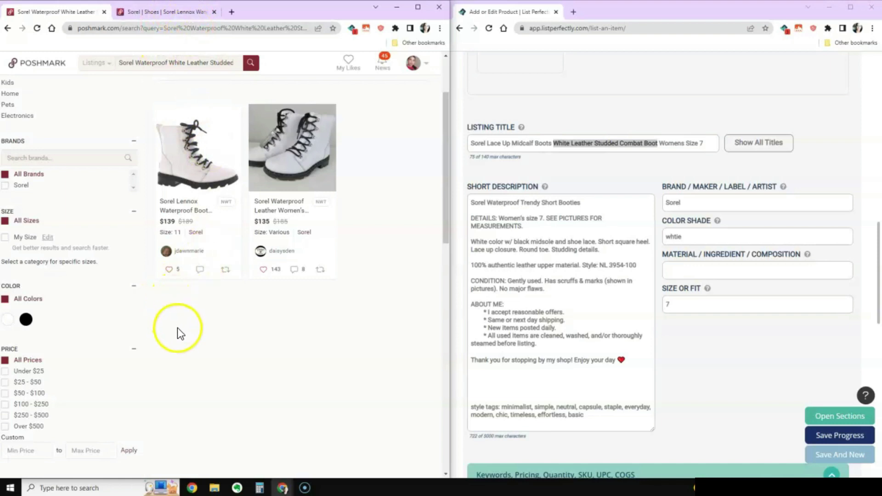
Filter the Poshmark search results by availability to sold items
{"action": "scroll", "coordinate": [84, 341], "scroll_direction": "down", "scroll_amount": 9}
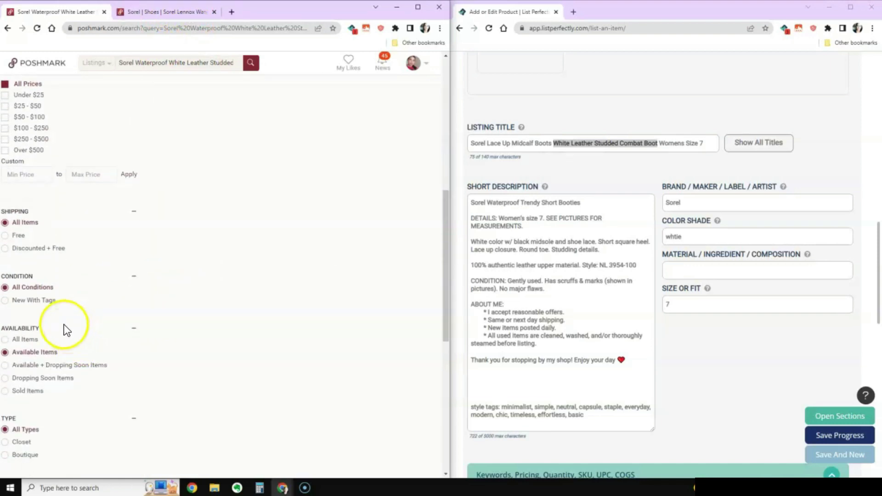
{"action": "scroll", "coordinate": [45, 300], "scroll_direction": "up", "scroll_amount": 1}
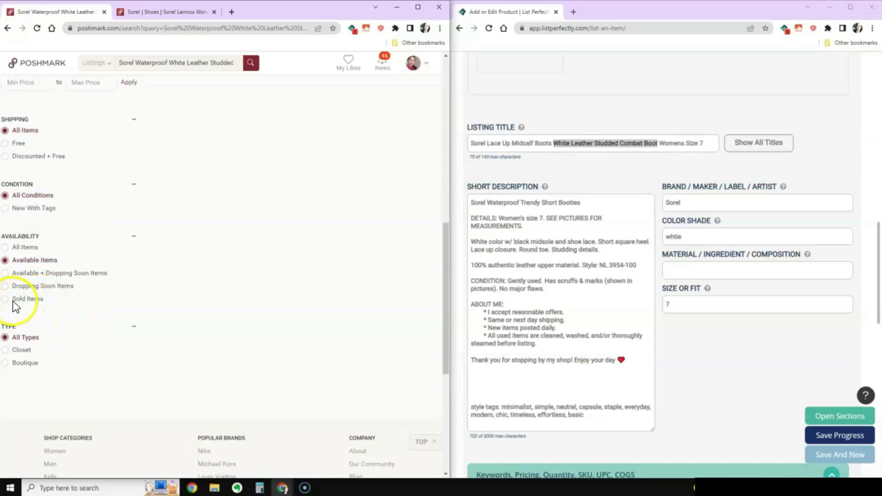
{"action": "left_click", "coordinate": [21, 300]}
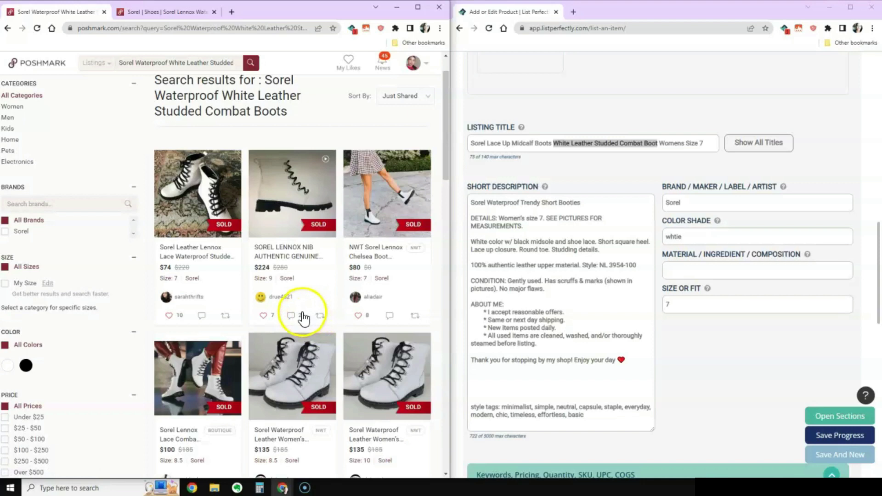
Examine the sold Sorel boot listings, comparing their titles, prices, sizes and conditions
{"action": "scroll", "coordinate": [299, 309], "scroll_direction": "down", "scroll_amount": 2}
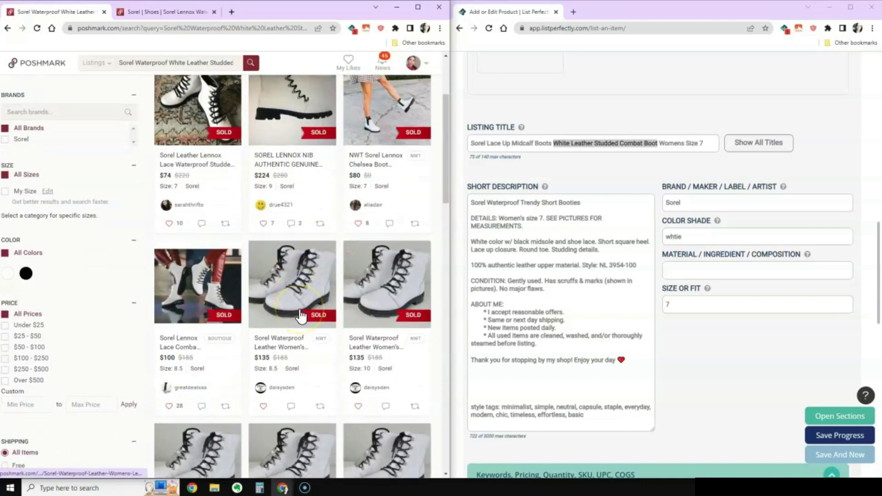
{"action": "scroll", "coordinate": [299, 316], "scroll_direction": "down", "scroll_amount": 4}
{"action": "scroll", "coordinate": [300, 316], "scroll_direction": "down", "scroll_amount": 9}
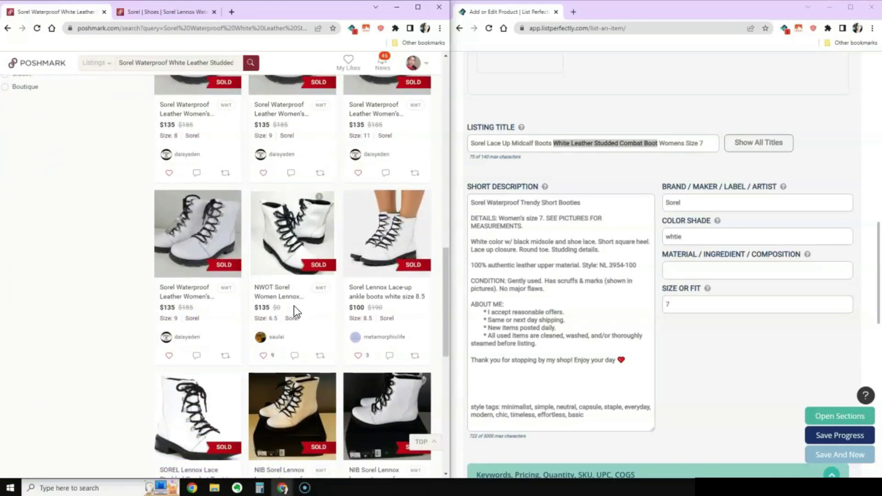
{"action": "left_click", "coordinate": [270, 305]}
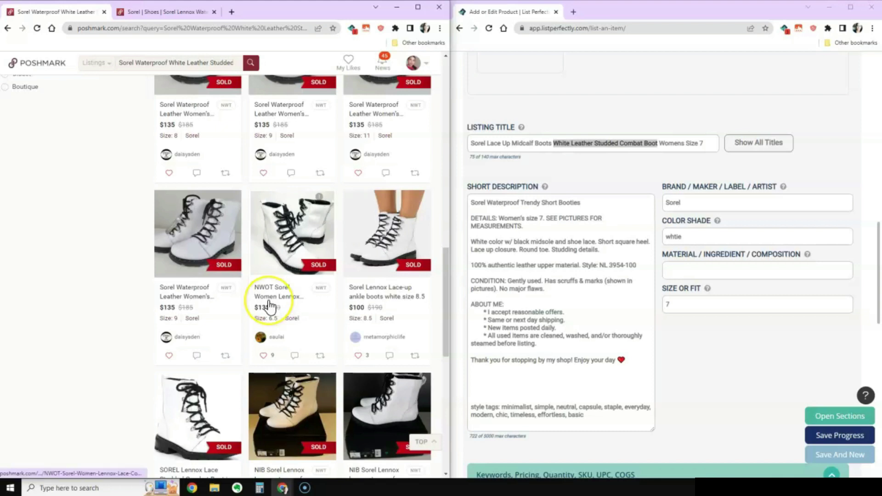
{"action": "left_click", "coordinate": [258, 305]}
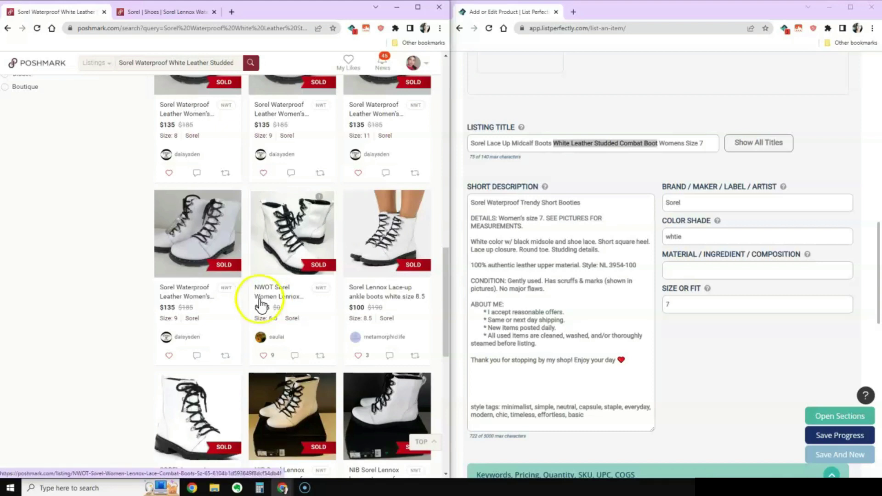
{"action": "scroll", "coordinate": [258, 305], "scroll_direction": "up", "scroll_amount": 10}
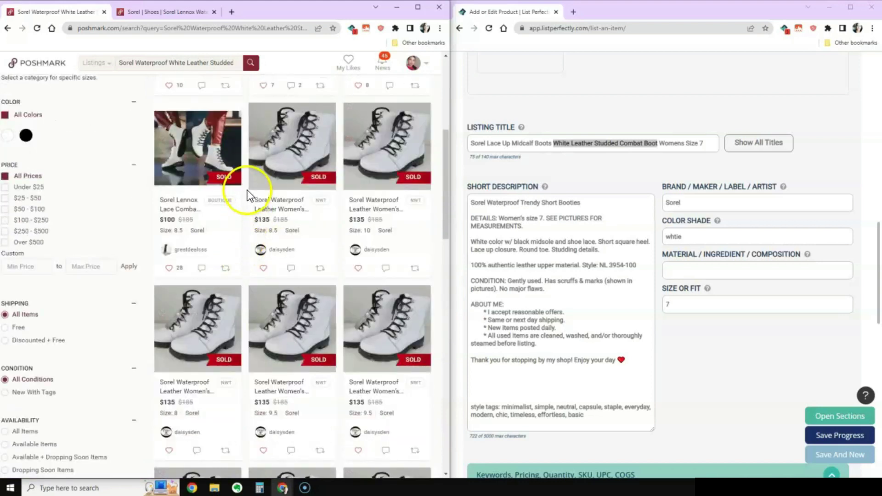
{"action": "scroll", "coordinate": [250, 257], "scroll_direction": "down", "scroll_amount": 3}
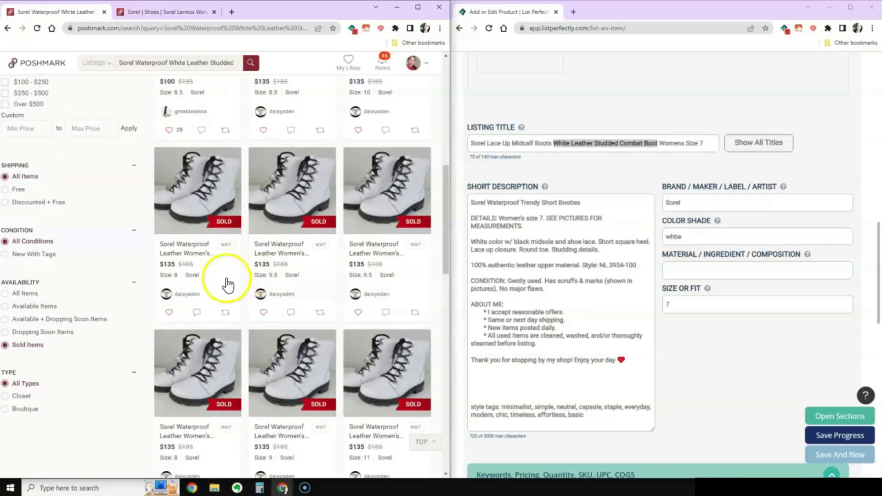
{"action": "scroll", "coordinate": [219, 294], "scroll_direction": "down", "scroll_amount": 3}
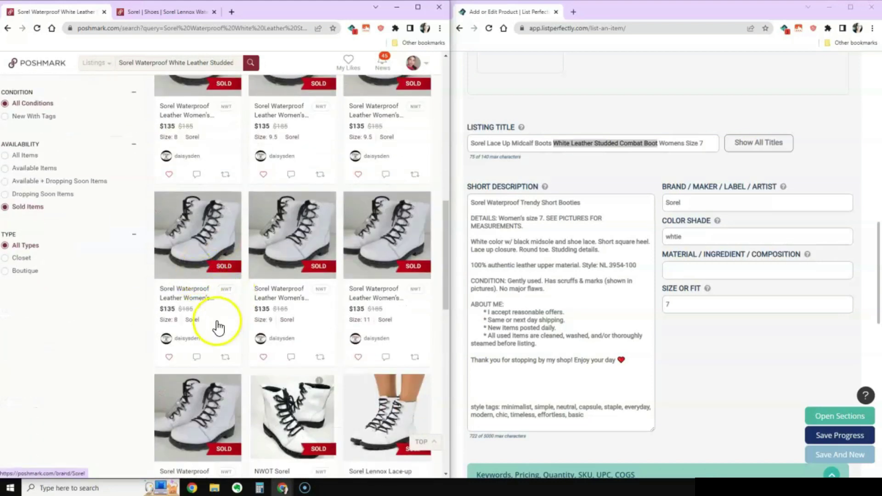
{"action": "scroll", "coordinate": [219, 315], "scroll_direction": "down", "scroll_amount": 4}
{"action": "scroll", "coordinate": [214, 324], "scroll_direction": "down", "scroll_amount": 2}
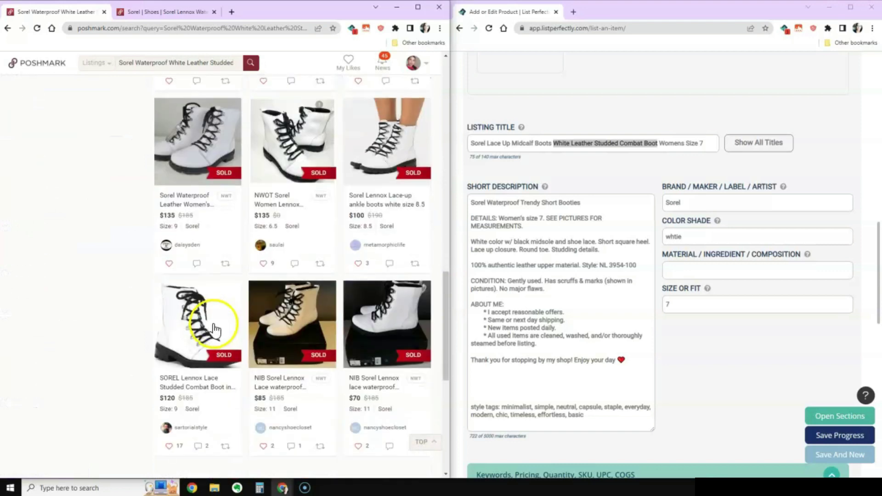
{"action": "scroll", "coordinate": [214, 325], "scroll_direction": "down", "scroll_amount": 3}
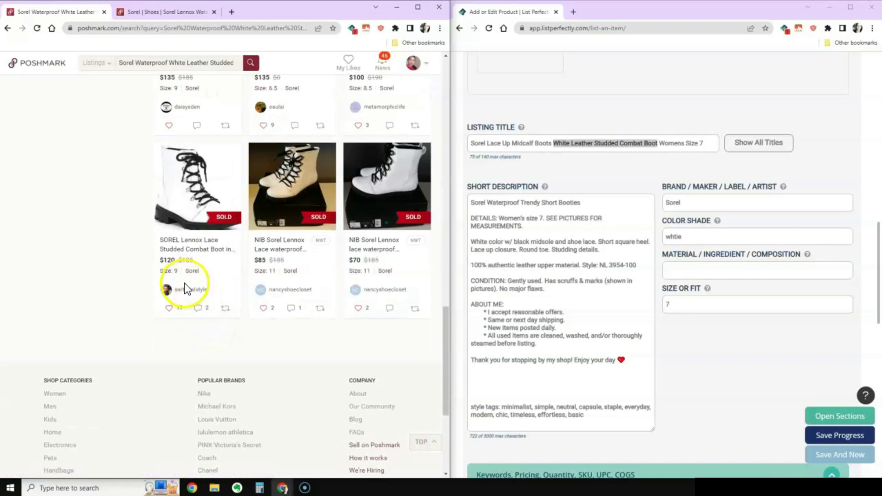
{"action": "scroll", "coordinate": [181, 234], "scroll_direction": "up", "scroll_amount": 3}
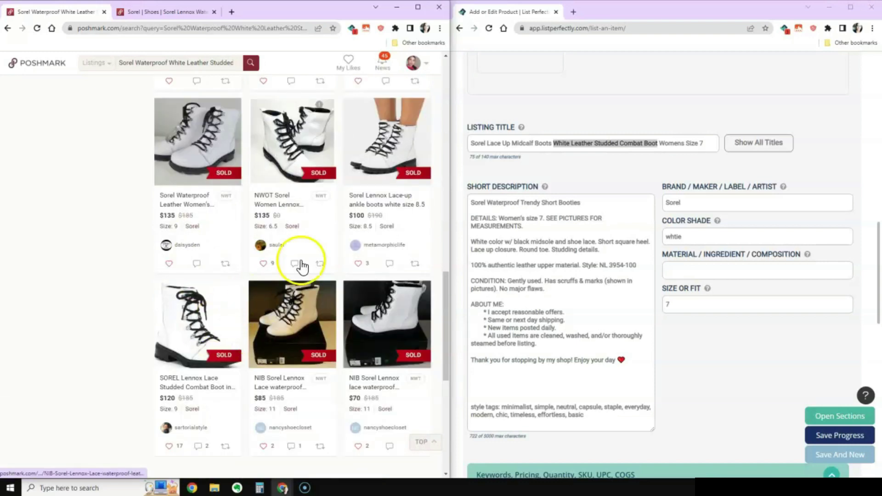
Open the sold size 9 Lennox Lace Studded Combat Boot and size 8.5 Lennox Lace-up ankle boots listings in new tabs
{"action": "right_click", "coordinate": [182, 309]}
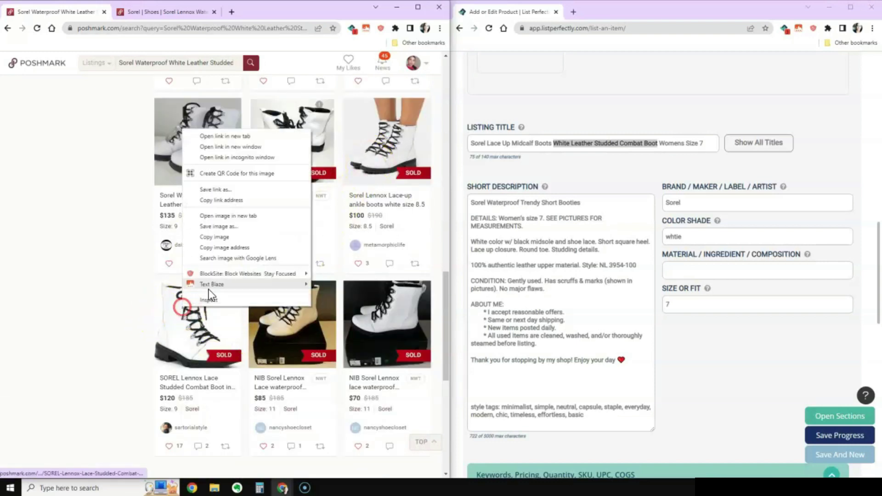
{"action": "left_click", "coordinate": [227, 136]}
{"action": "right_click", "coordinate": [382, 144]}
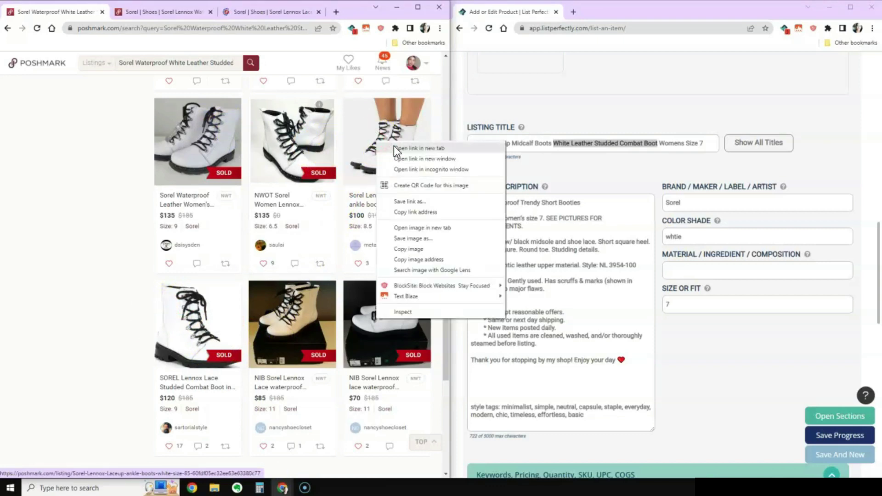
{"action": "left_click", "coordinate": [393, 147]}
Copy the model name "Lennox" from the size 11 Poshmark listing into the description's first line after "Sorel"
{"action": "left_click", "coordinate": [131, 10]}
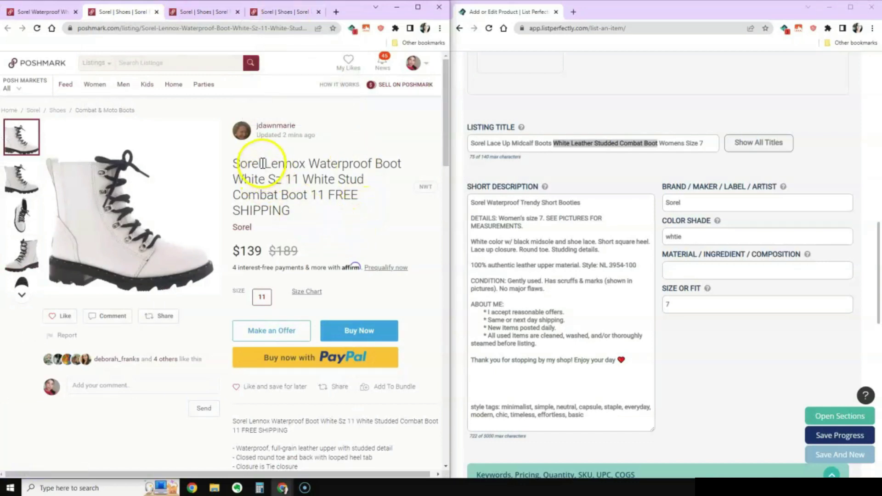
{"action": "left_click_drag", "start_coordinate": [268, 168], "coordinate": [305, 168]}
{"action": "key", "text": "ctrl+c"}
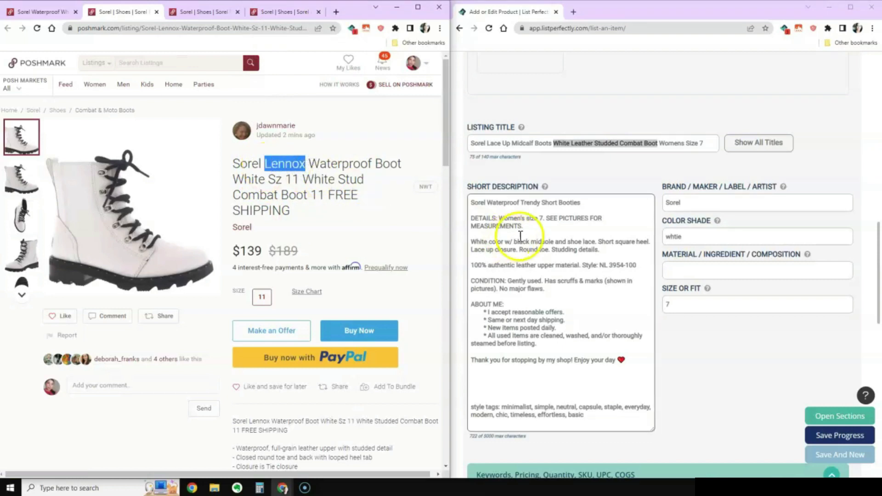
{"action": "left_click", "coordinate": [488, 203]}
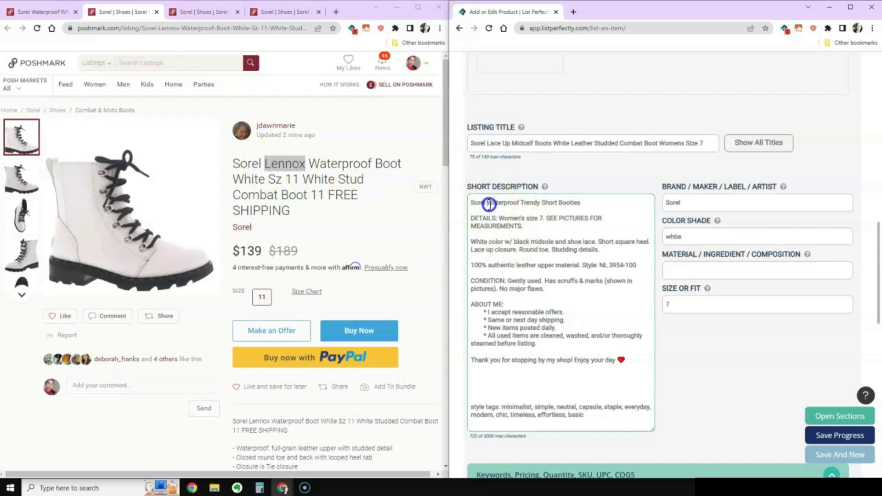
{"action": "key", "text": "ctrl+v"}
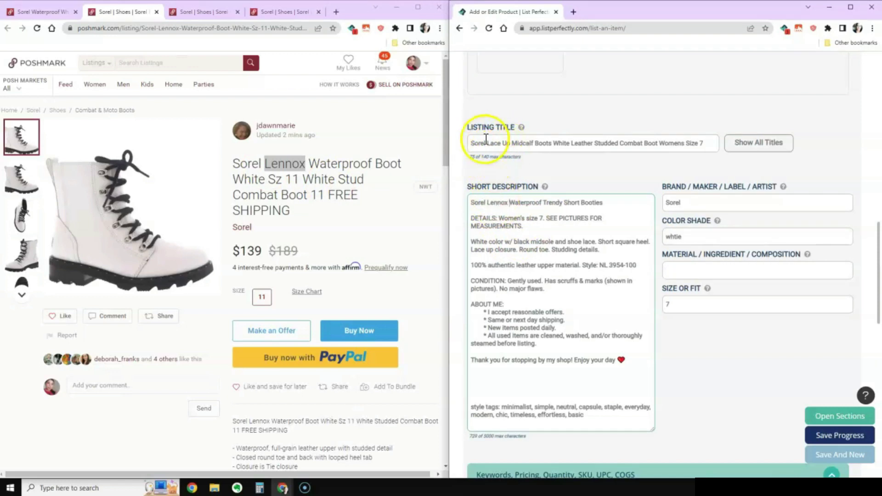
Copy "Stud" from the Poshmark listing title into the description's first line before "Booties"
{"action": "double_click", "coordinate": [350, 179]}
{"action": "key", "text": "ctrl+c"}
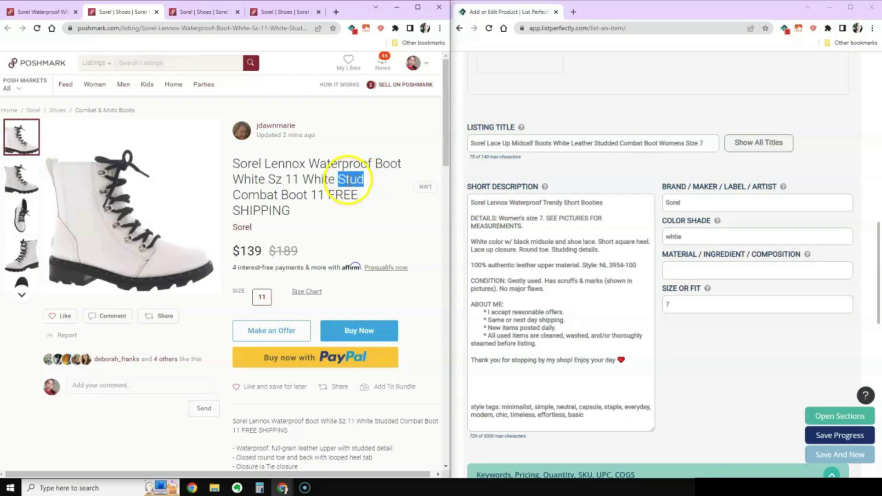
{"action": "left_click", "coordinate": [579, 205]}
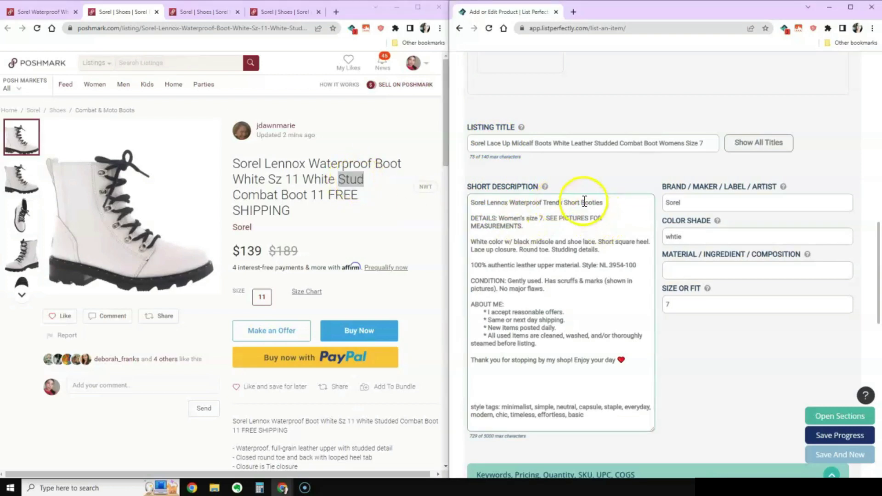
{"action": "key", "text": "ctrl+v"}
{"action": "double_click", "coordinate": [600, 143]}
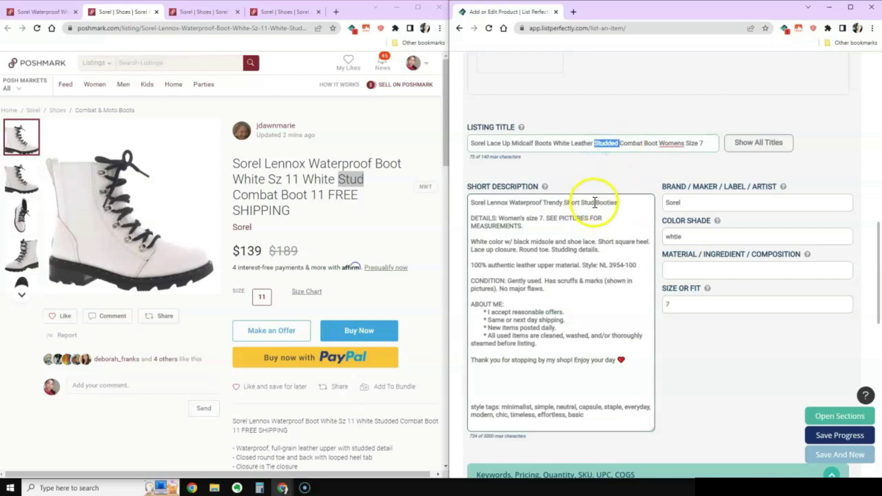
{"action": "left_click_drag", "start_coordinate": [595, 203], "coordinate": [582, 202]}
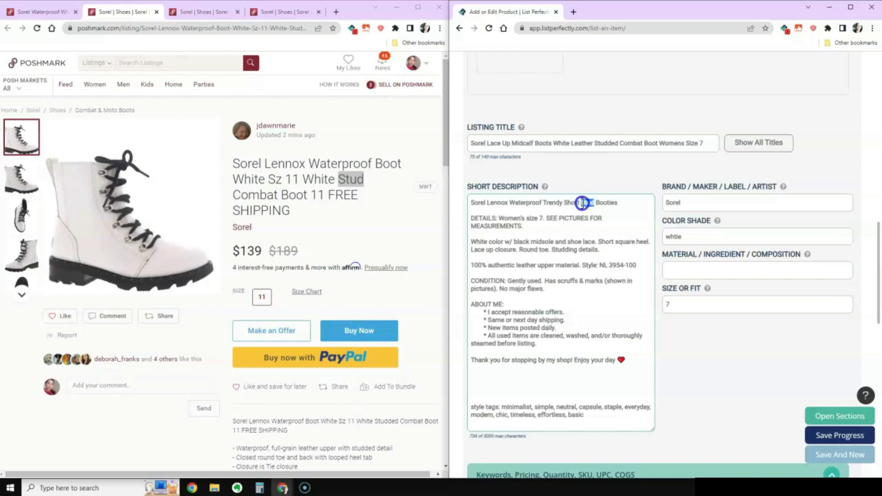
Copy "full-grain" from the Poshmark listing details into the description's leather material line after "100%"
{"action": "scroll", "coordinate": [292, 262], "scroll_direction": "down", "scroll_amount": 4}
{"action": "left_click_drag", "start_coordinate": [272, 264], "coordinate": [299, 264]}
{"action": "key", "text": "ctrl+c"}
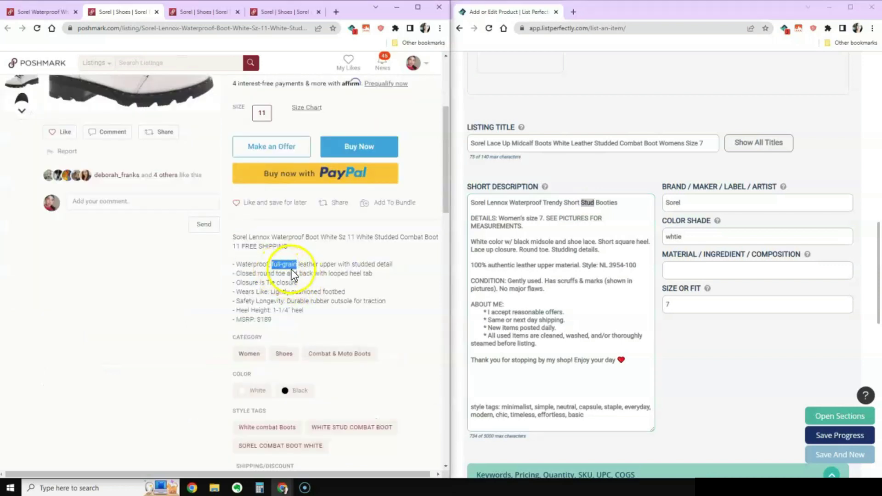
{"action": "left_click", "coordinate": [489, 266]}
{"action": "key", "text": "ctrl+v"}
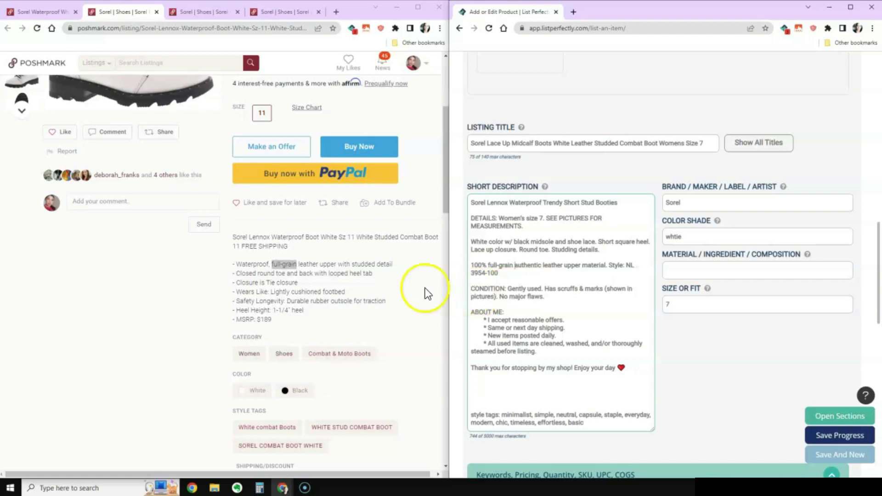
Copy "Lightly cushioned footbed" from the Poshmark listing to the end of the description's design details, followed by a period
{"action": "left_click_drag", "start_coordinate": [271, 291], "coordinate": [344, 292]}
{"action": "key", "text": "ctrl+c"}
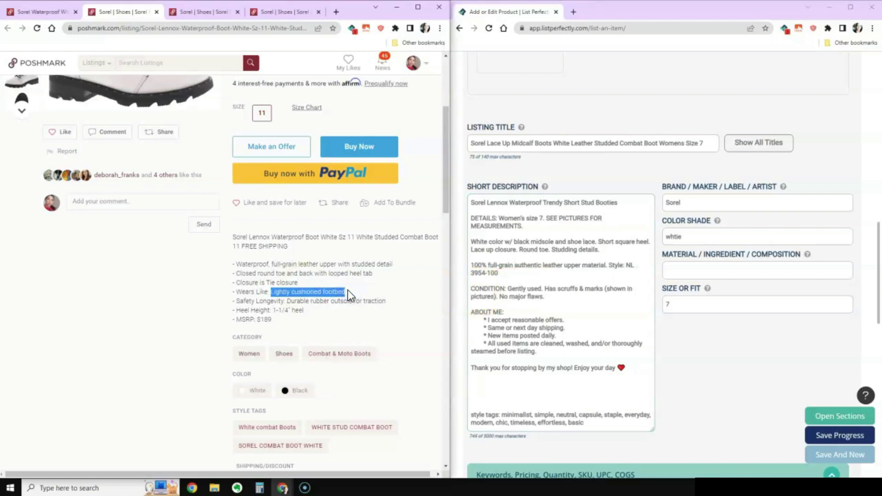
{"action": "left_click", "coordinate": [602, 249]}
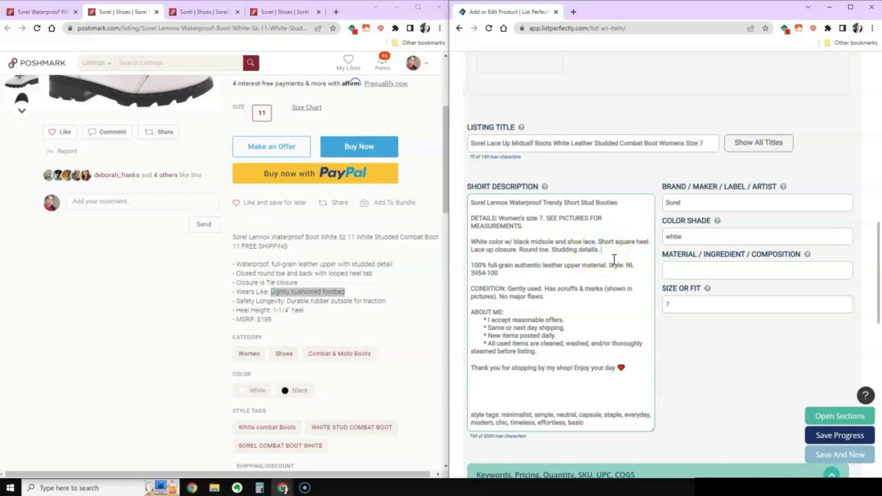
{"action": "key", "text": "ctrl+v"}
{"action": "type", "text": "."}
Add the copied phrase "Durable rubber outsole for traction" after the footbed sentence in the description
{"action": "left_click_drag", "start_coordinate": [287, 300], "coordinate": [391, 304]}
{"action": "key", "text": "ctrl+c"}
{"action": "left_click", "coordinate": [527, 256]}
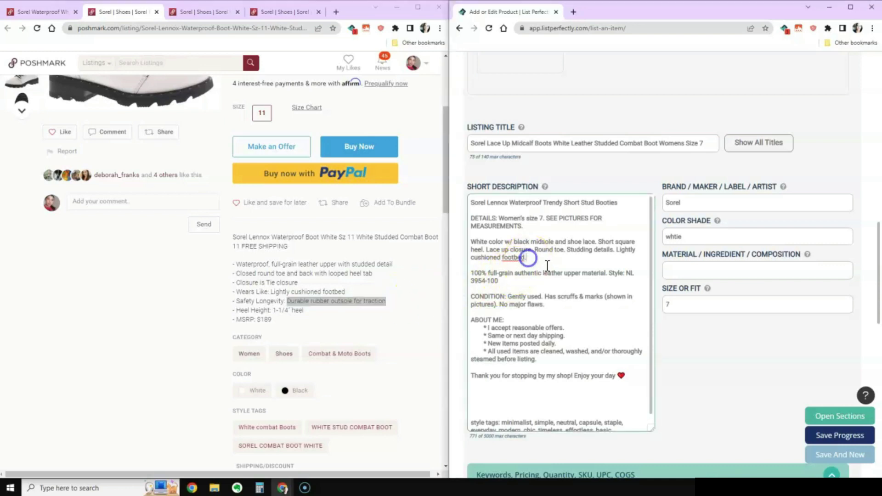
{"action": "key", "text": "ctrl+v"}
Copy the $189 MSRP from the Poshmark listing into the product's MSRP field
{"action": "scroll", "coordinate": [546, 267], "scroll_direction": "down", "scroll_amount": 5}
{"action": "scroll", "coordinate": [276, 363], "scroll_direction": "up", "scroll_amount": 1}
{"action": "left_click_drag", "start_coordinate": [274, 365], "coordinate": [255, 366]}
{"action": "key", "text": "ctrl+c"}
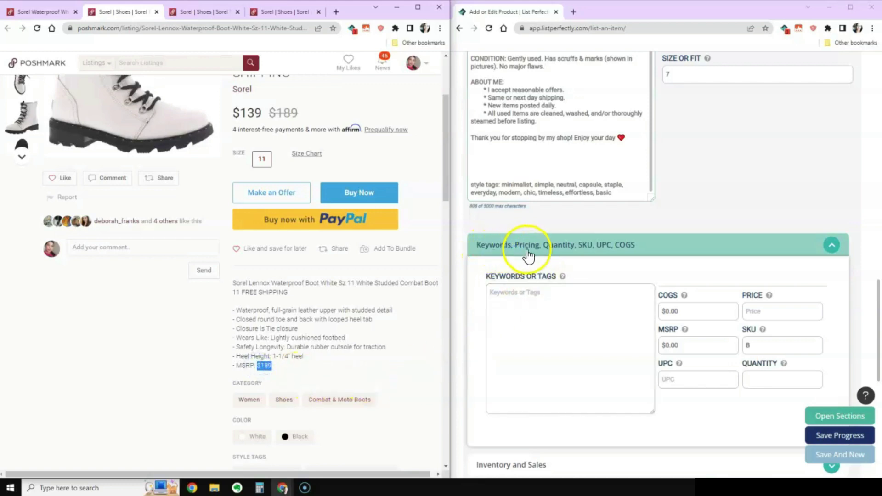
{"action": "left_click", "coordinate": [698, 347]}
{"action": "key", "text": "ctrl+v"}
Review the sold size 9 Lennox Lace Studded Combat Boot listing's details, photos and price
{"action": "left_click", "coordinate": [198, 11]}
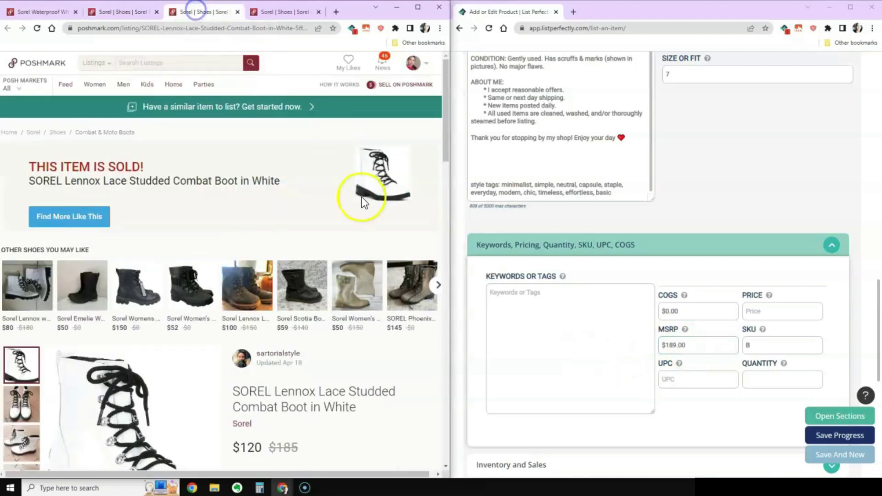
{"action": "scroll", "coordinate": [341, 374], "scroll_direction": "down", "scroll_amount": 5}
{"action": "scroll", "coordinate": [332, 366], "scroll_direction": "down", "scroll_amount": 1}
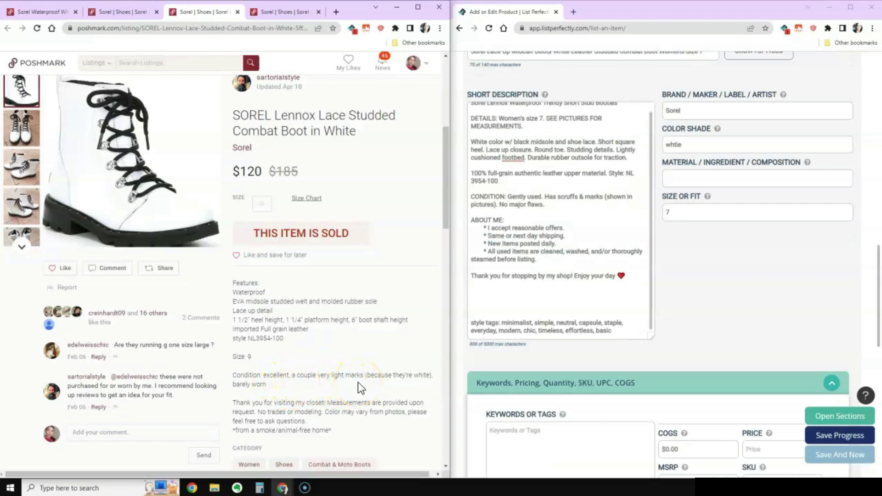
{"action": "left_click", "coordinate": [24, 243]}
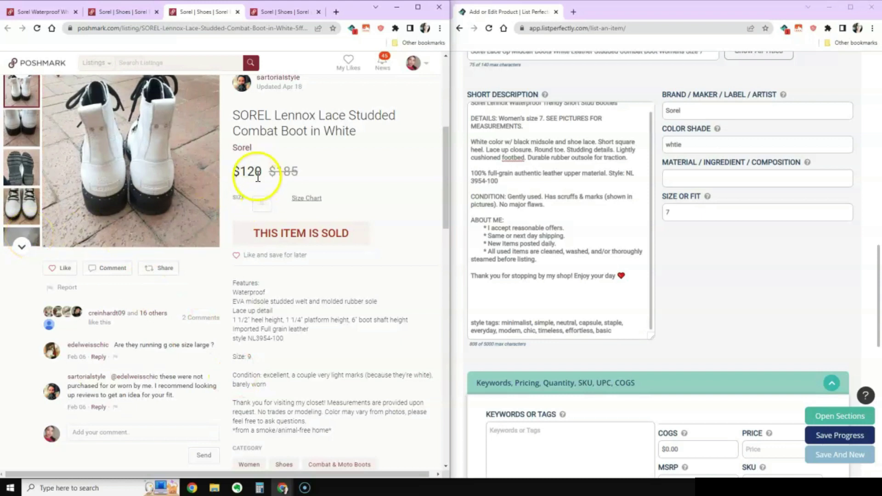
{"action": "left_click_drag", "start_coordinate": [262, 171], "coordinate": [229, 175]}
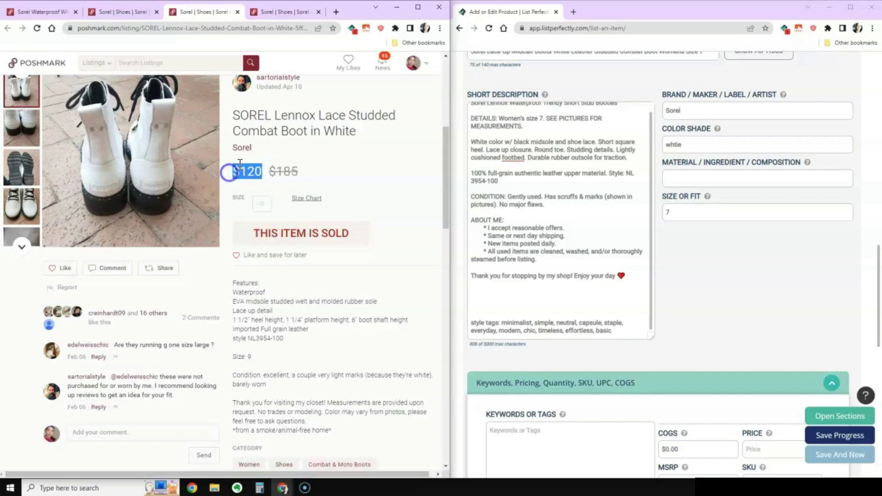
Review the sold size 8.5 Lennox Lace-up ankle boots listing's condition, price, update date and photos
{"action": "left_click", "coordinate": [295, 15]}
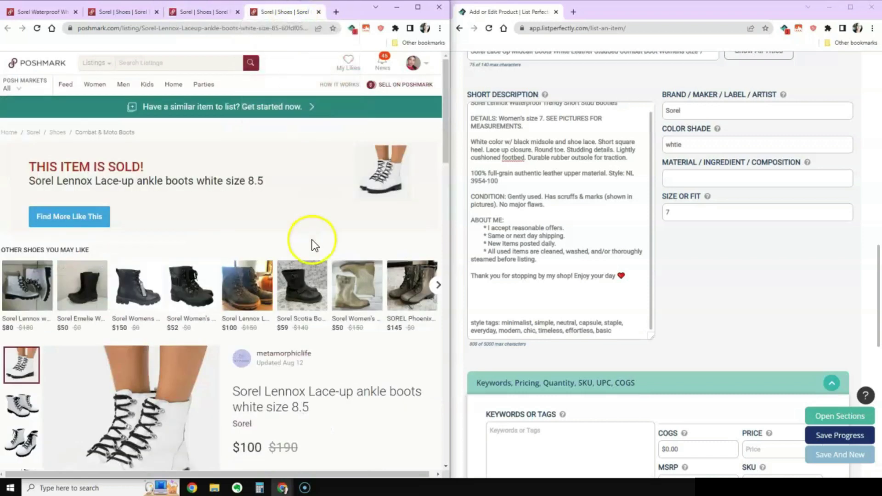
{"action": "scroll", "coordinate": [311, 240], "scroll_direction": "down", "scroll_amount": 5}
{"action": "left_click_drag", "start_coordinate": [233, 412], "coordinate": [333, 412]}
{"action": "double_click", "coordinate": [246, 217]}
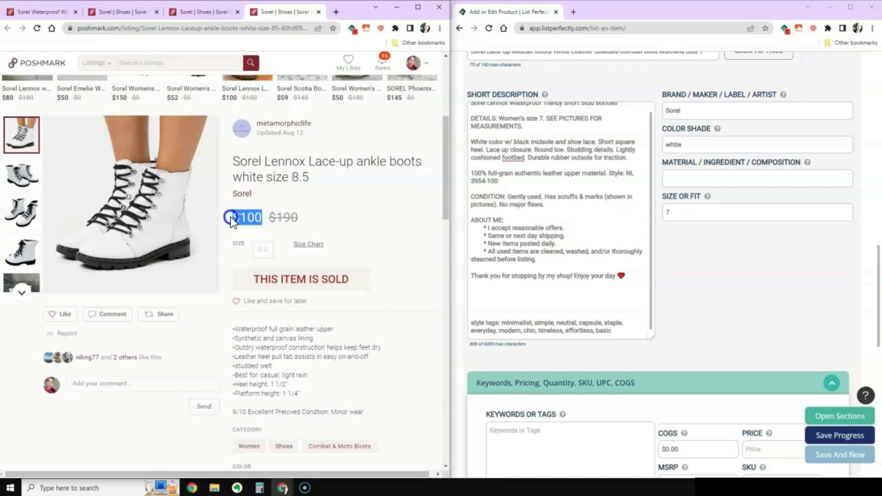
{"action": "left_click_drag", "start_coordinate": [304, 134], "coordinate": [282, 133]}
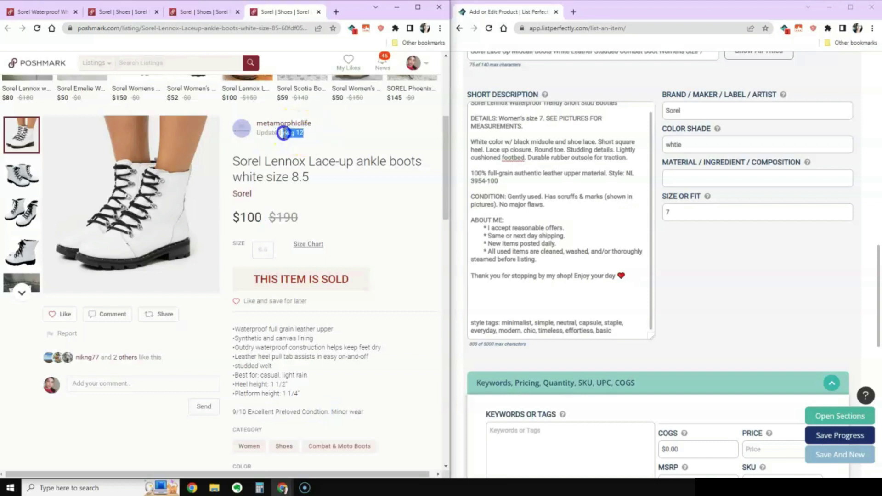
{"action": "left_click", "coordinate": [23, 209]}
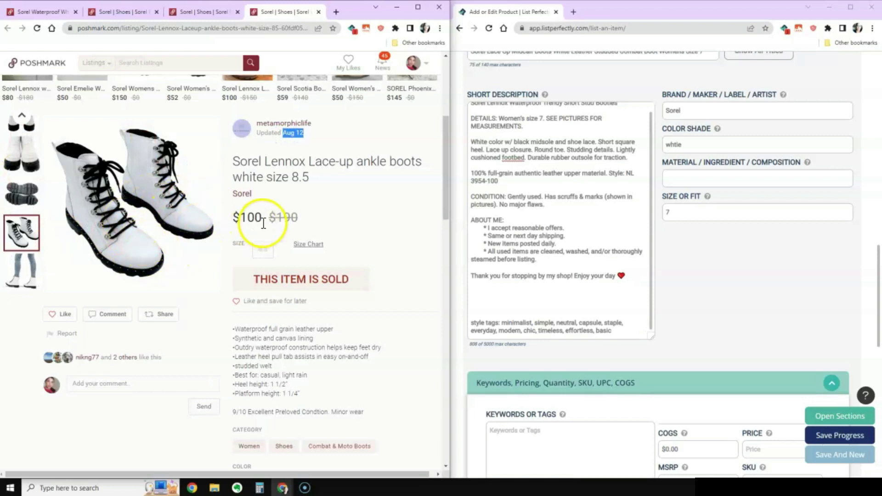
{"action": "left_click_drag", "start_coordinate": [265, 219], "coordinate": [230, 217]}
{"action": "right_click", "coordinate": [292, 220]}
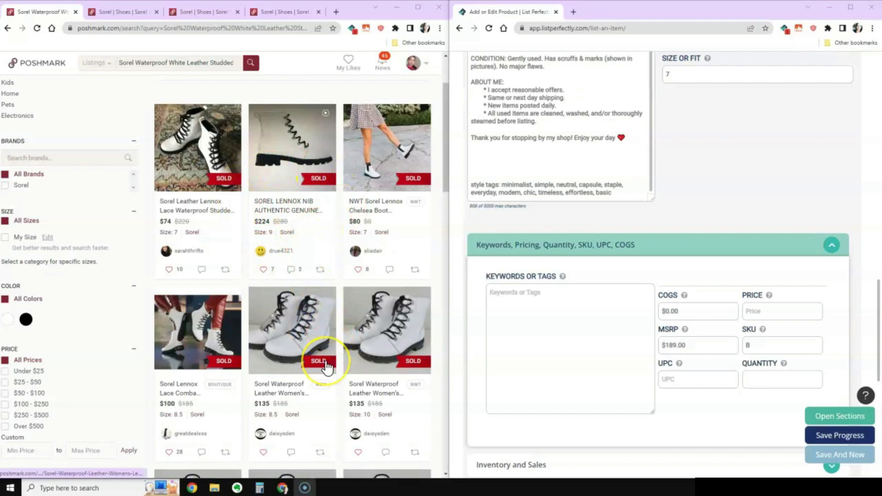
Compare the prices in the sold Poshmark search results and set the product's price to $87
{"action": "scroll", "coordinate": [325, 360], "scroll_direction": "down", "scroll_amount": 2}
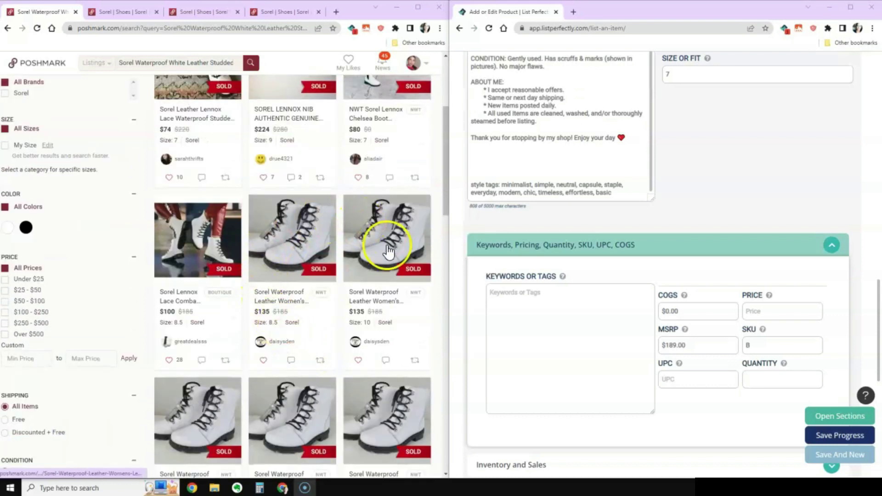
{"action": "scroll", "coordinate": [346, 317], "scroll_direction": "up", "scroll_amount": 2}
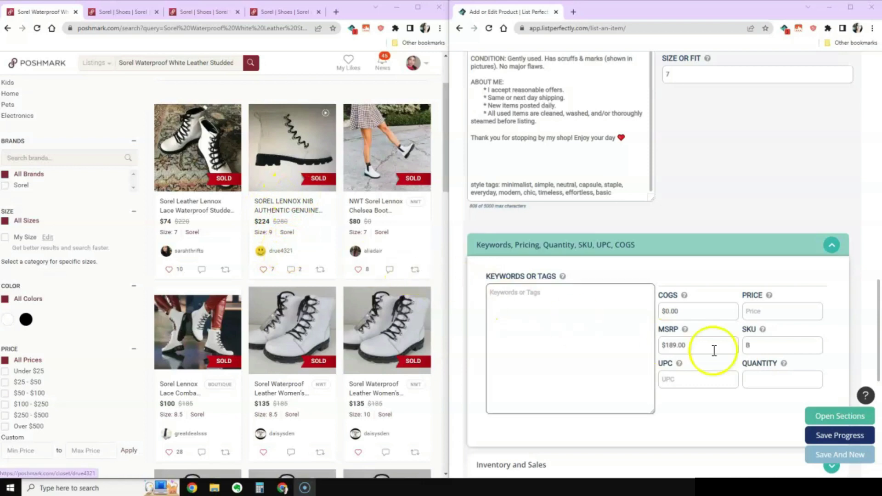
{"action": "left_click", "coordinate": [792, 315]}
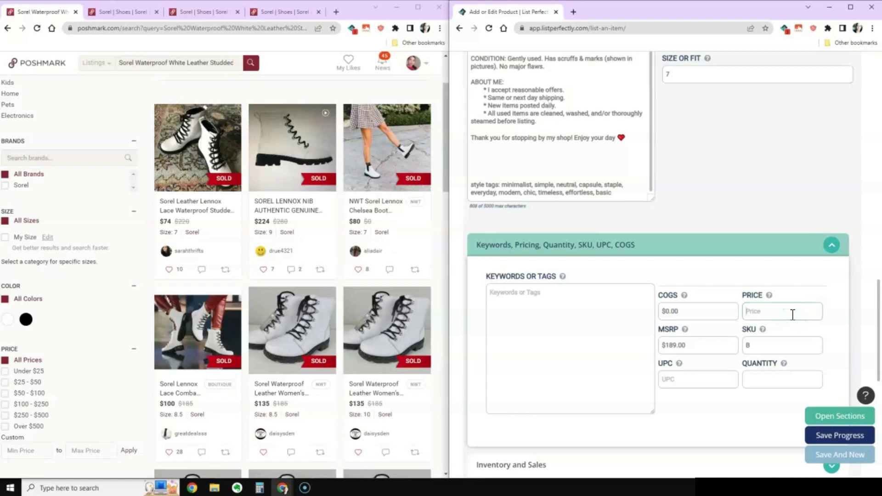
{"action": "type", "text": "87"}
Append "moto, motorcycle, edgy, goth, punk" to the style tags at the end of the description
{"action": "left_click", "coordinate": [621, 196]}
{"action": "type", "text": ","}
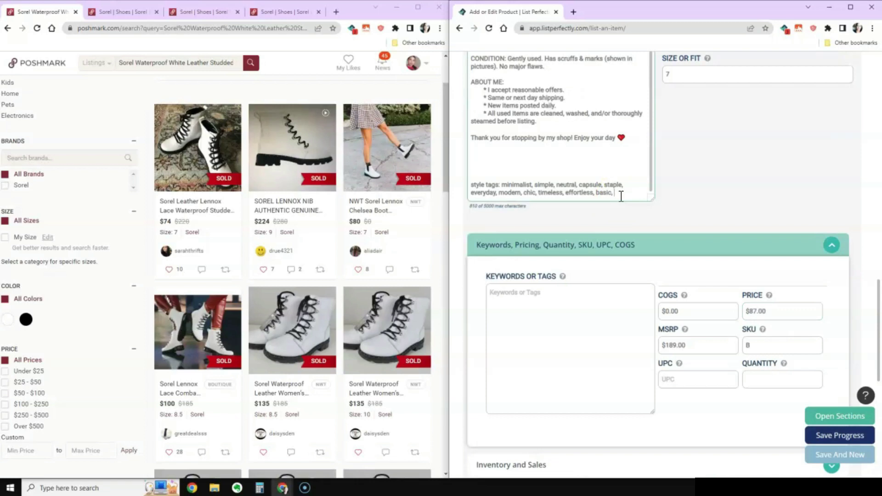
{"action": "type", "text": "moto, motorc"}
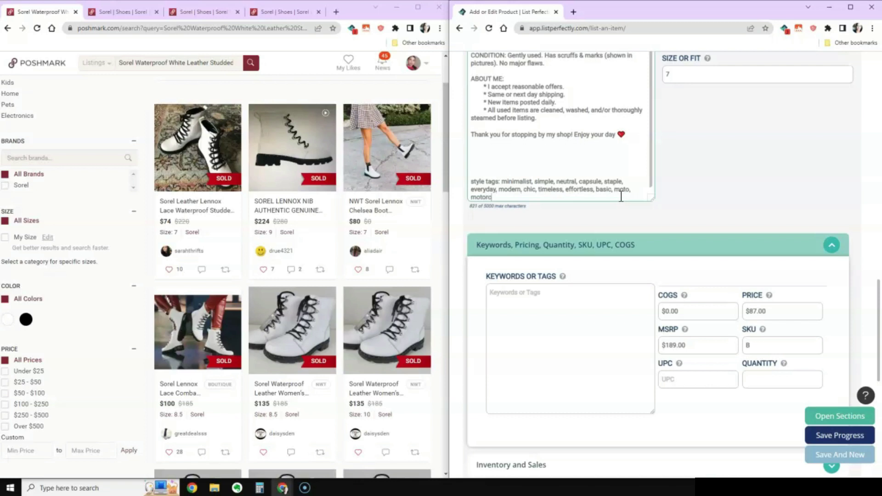
{"action": "type", "text": "ycle, edgy, goth, punk"}
Copy the style tags "minimalist, simple, neutral," from the description into the product's keywords or tags
{"action": "left_click_drag", "start_coordinate": [501, 182], "coordinate": [581, 183]}
{"action": "key", "text": "ctrl+c"}
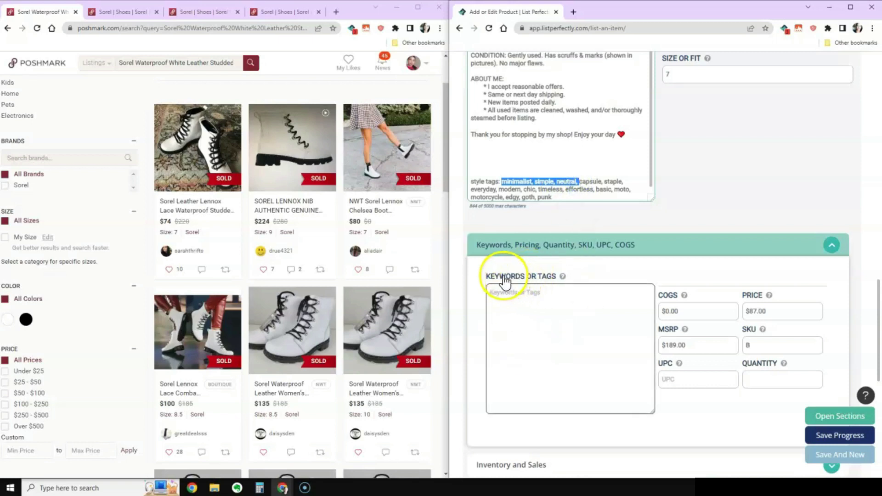
{"action": "left_click", "coordinate": [532, 295]}
{"action": "key", "text": "ctrl+v"}
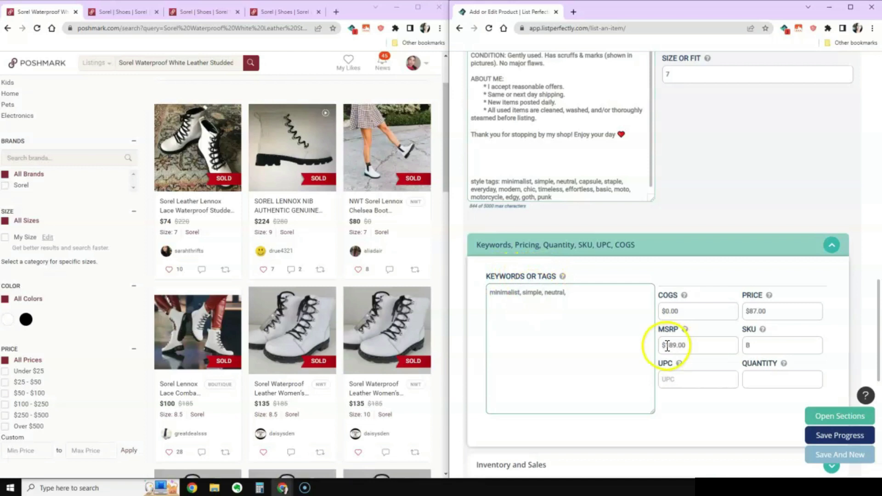
Open the bagged boots' scale photo in the Camera folder for reference and set the product's SKU to B139
{"action": "left_click", "coordinate": [753, 346]}
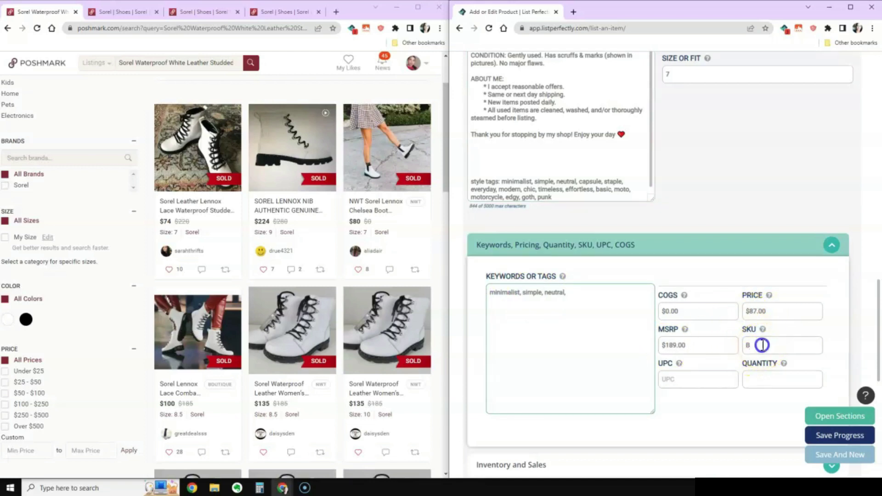
{"action": "left_click", "coordinate": [215, 488]}
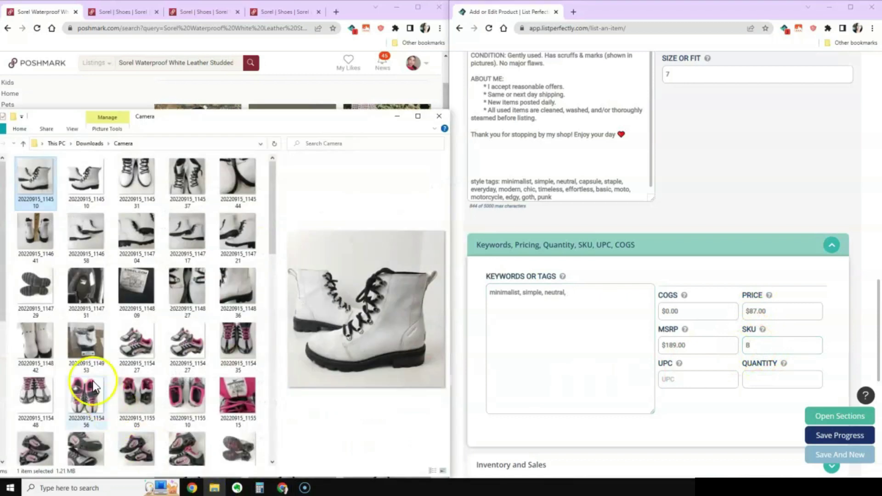
{"action": "left_click", "coordinate": [80, 338]}
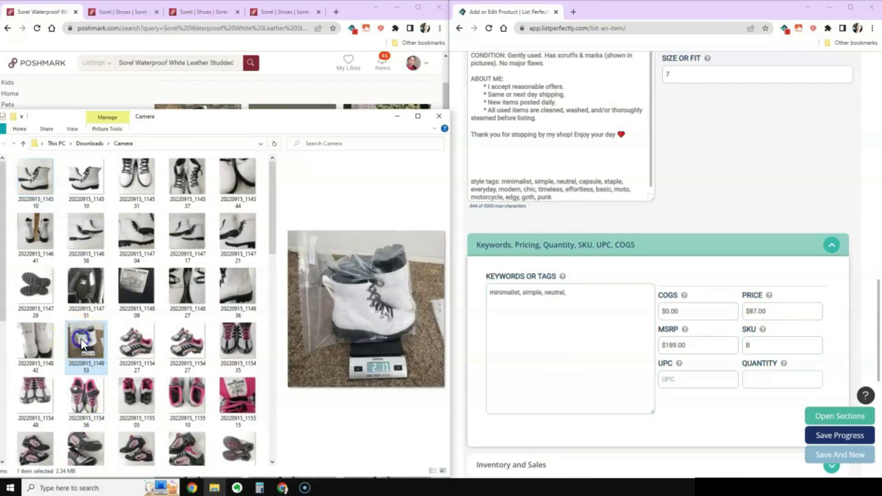
{"action": "left_click_drag", "start_coordinate": [79, 338], "coordinate": [324, 266]}
{"action": "mouse_move", "coordinate": [277, 305]}
{"action": "left_mouse_down"}
{"action": "mouse_move", "coordinate": [118, 311]}
{"action": "mouse_move", "coordinate": [286, 311]}
{"action": "left_mouse_up"}
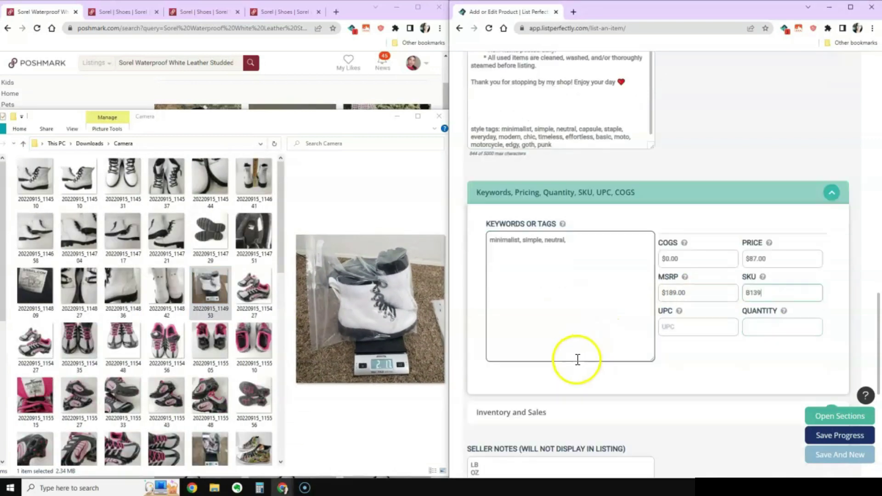
{"action": "scroll", "coordinate": [577, 360], "scroll_direction": "down", "scroll_amount": 4}
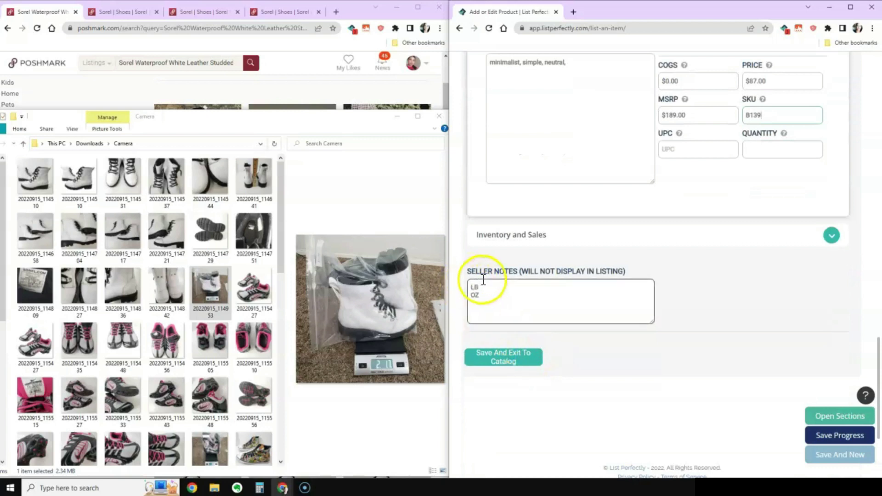
Enter the boots' weight in the seller notes as 2LB and 10OZ
{"action": "left_click", "coordinate": [472, 288]}
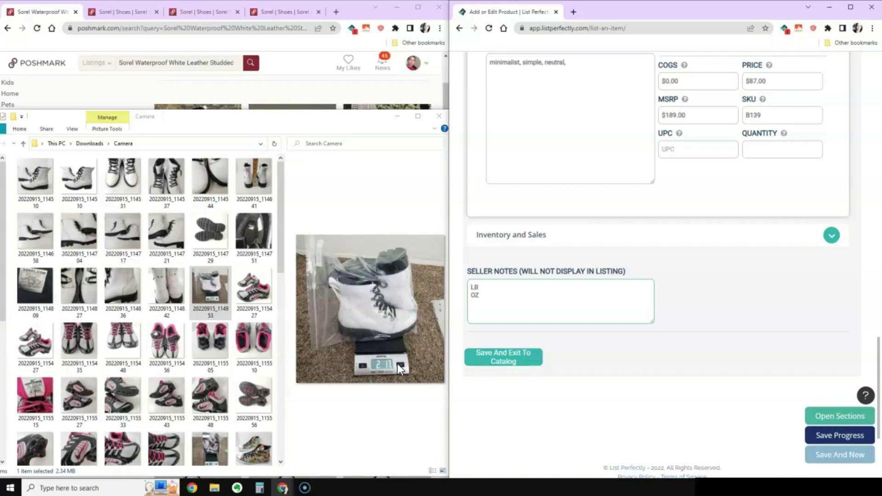
{"action": "type", "text": "2LB "}
{"action": "type", "text": "10"}
Review the boots listing's description and photos, save the listing and start a new one
{"action": "scroll", "coordinate": [558, 424], "scroll_direction": "up", "scroll_amount": 3}
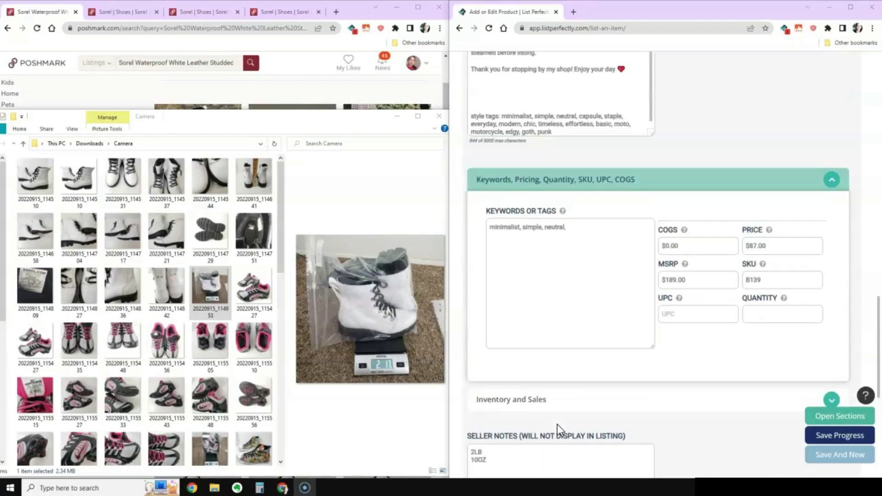
{"action": "scroll", "coordinate": [558, 424], "scroll_direction": "up", "scroll_amount": 5}
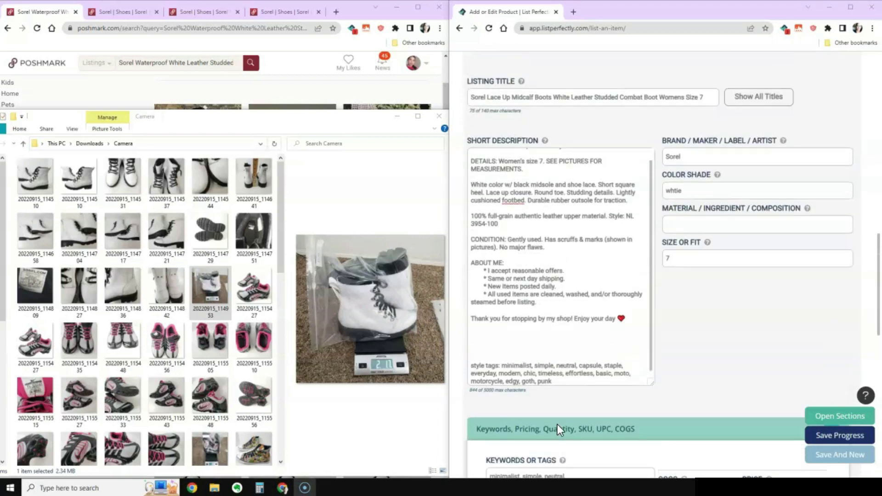
{"action": "left_click", "coordinate": [543, 350]}
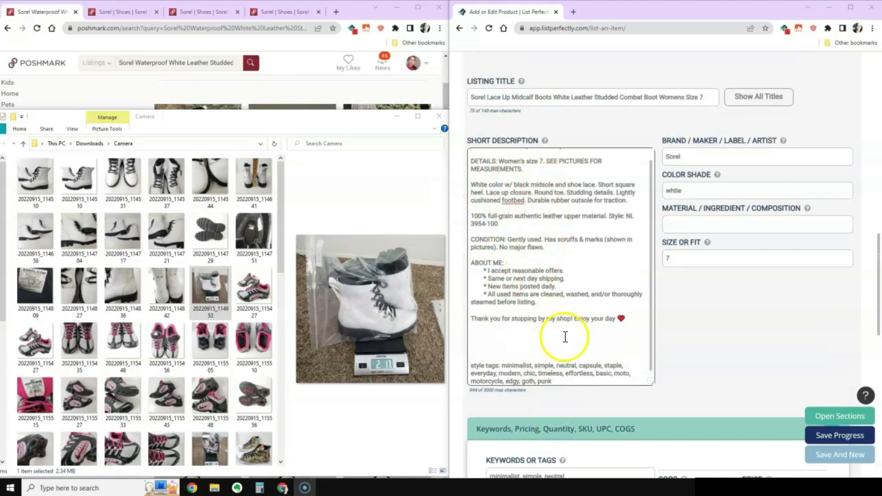
{"action": "scroll", "coordinate": [577, 386], "scroll_direction": "up", "scroll_amount": 3}
{"action": "scroll", "coordinate": [579, 335], "scroll_direction": "up", "scroll_amount": 1}
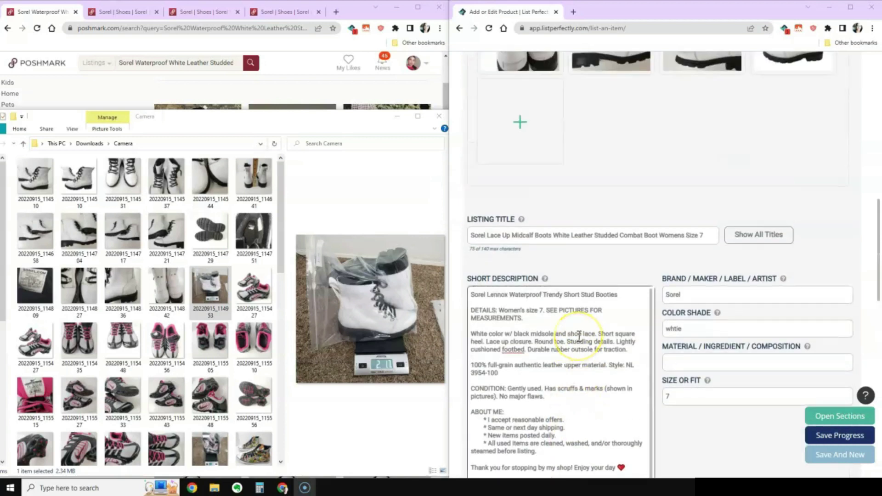
{"action": "scroll", "coordinate": [579, 334], "scroll_direction": "up", "scroll_amount": 10}
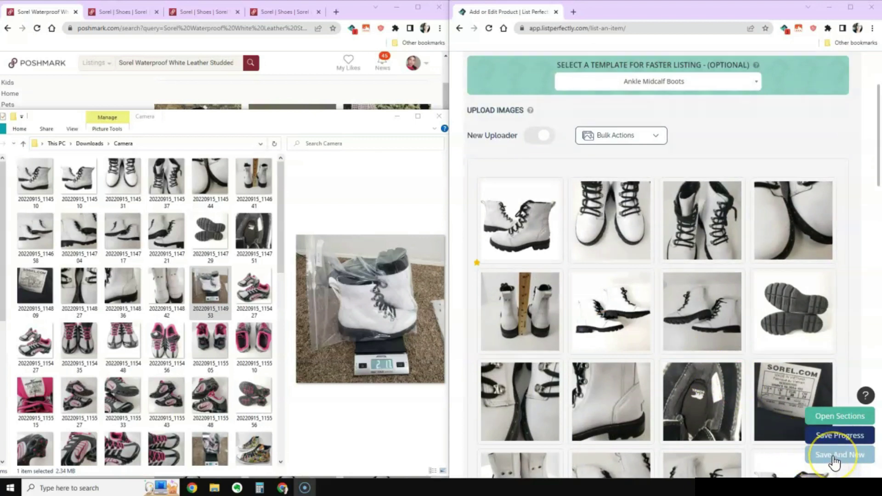
{"action": "left_click", "coordinate": [835, 464]}
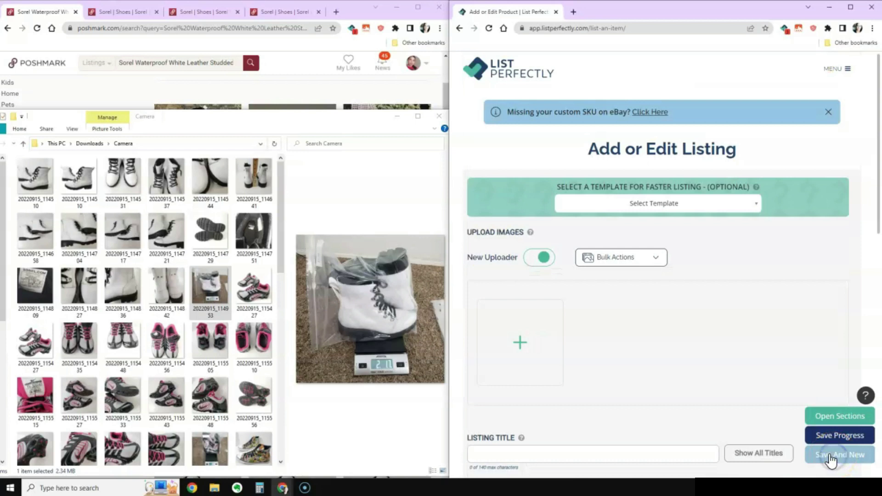
Select all the black, grey and pink Nike sneaker photos except the scale shot and add them to the new listing's images
{"action": "left_click", "coordinate": [254, 285]}
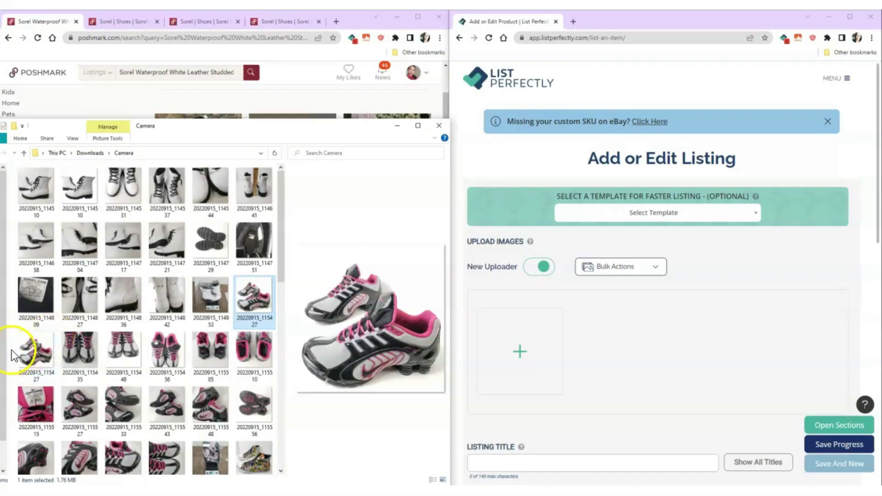
{"action": "left_click_drag", "start_coordinate": [11, 350], "coordinate": [248, 342]}
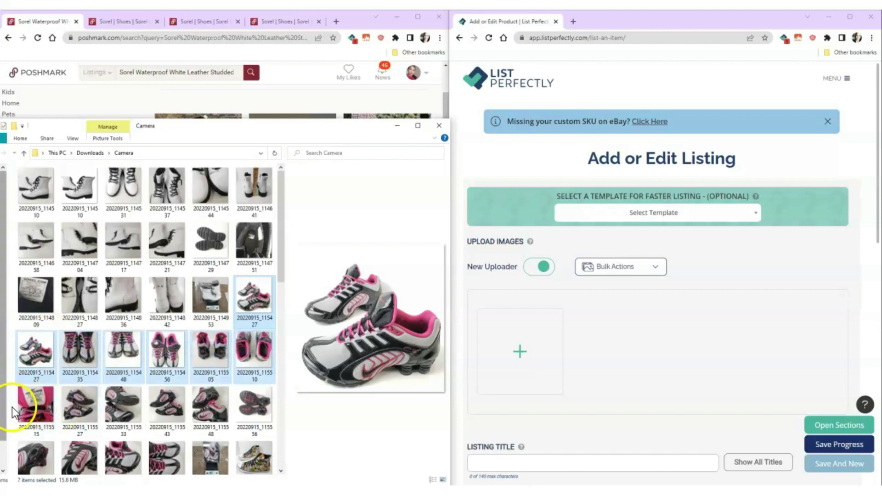
{"action": "left_click_drag", "start_coordinate": [14, 405], "coordinate": [239, 403]}
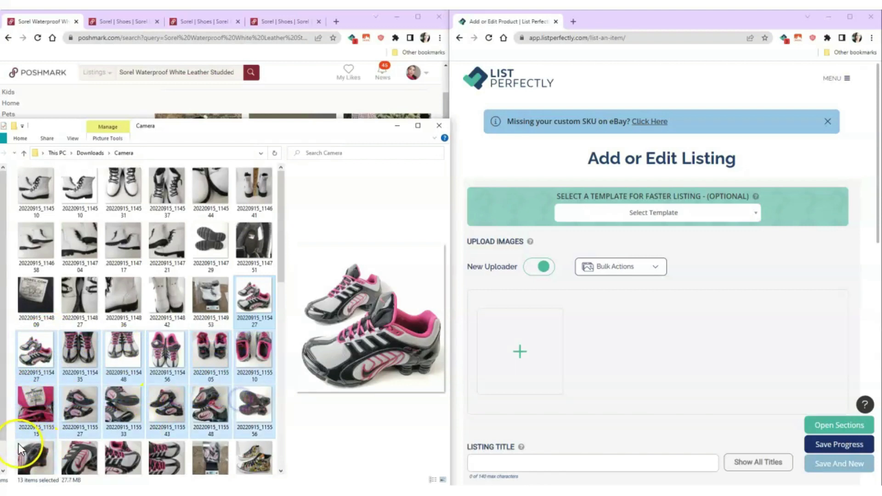
{"action": "left_click_drag", "start_coordinate": [15, 446], "coordinate": [164, 446]}
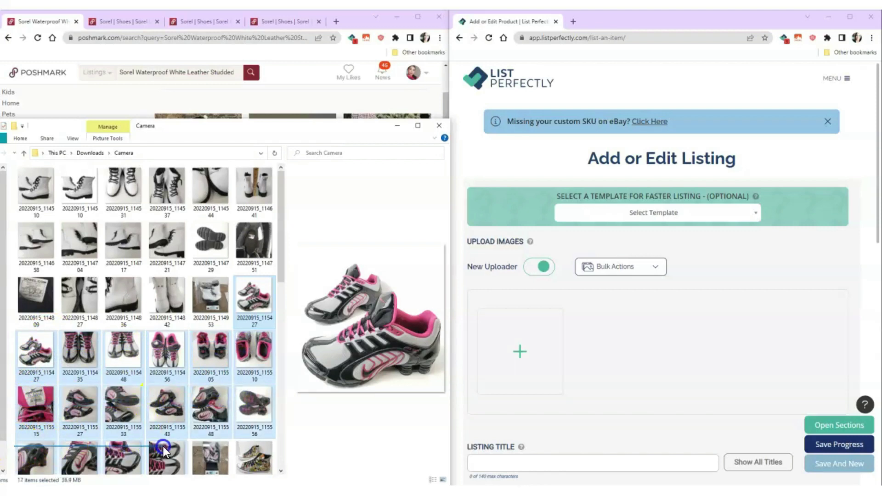
{"action": "left_click_drag", "start_coordinate": [255, 299], "coordinate": [537, 387]}
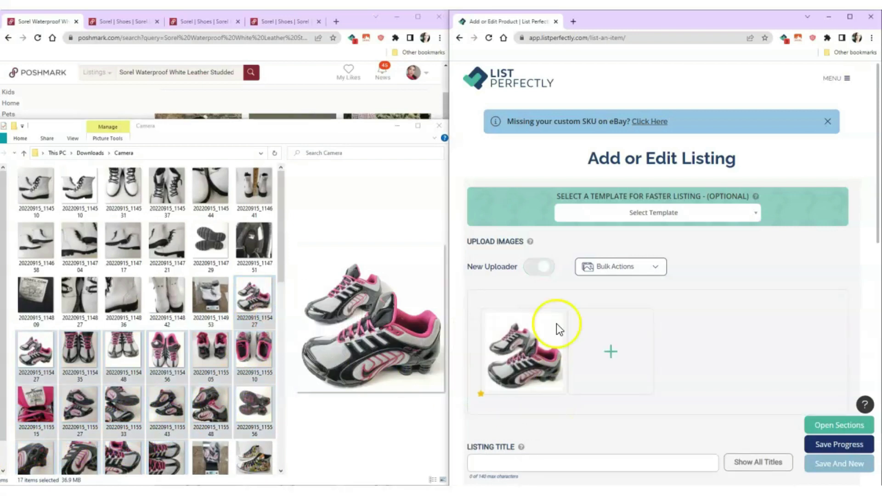
Apply the lace-up sneakers template to the new listing
{"action": "left_click", "coordinate": [666, 214]}
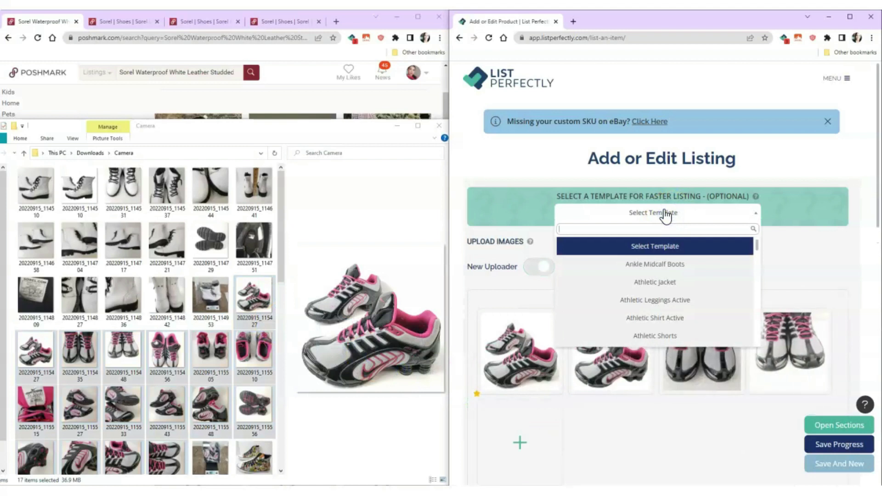
{"action": "type", "text": "se"}
{"action": "key", "text": "BackSpace"}
{"action": "key", "text": "BackSpace"}
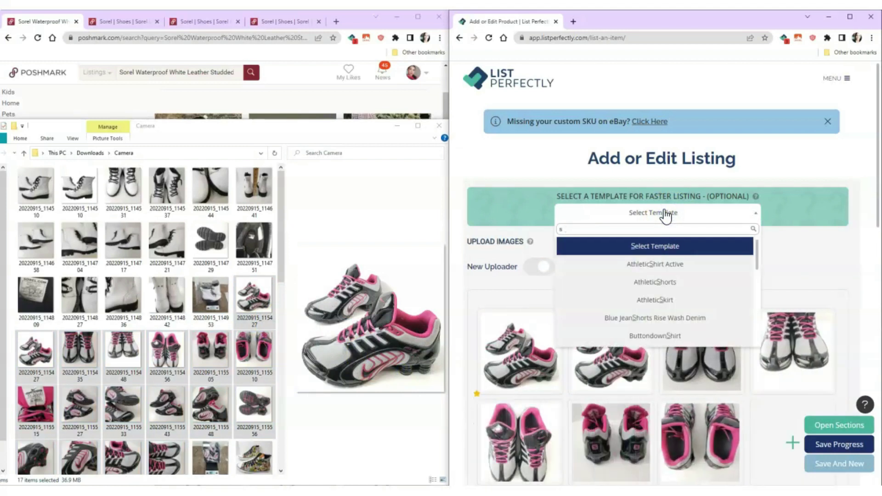
Make the second sneaker photo the cover image and move the original cover photo to the end of the gallery
{"action": "scroll", "coordinate": [605, 207], "scroll_direction": "down", "scroll_amount": 5}
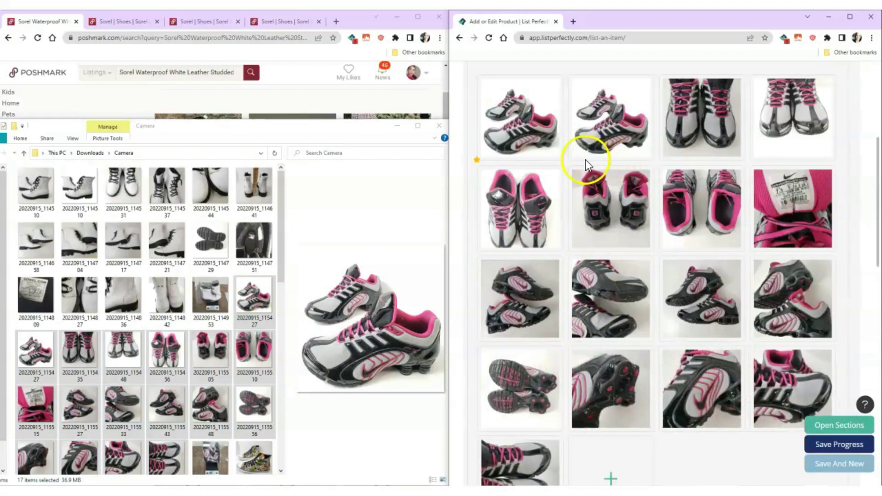
{"action": "left_click_drag", "start_coordinate": [586, 145], "coordinate": [495, 136]}
{"action": "left_click_drag", "start_coordinate": [588, 130], "coordinate": [503, 464]}
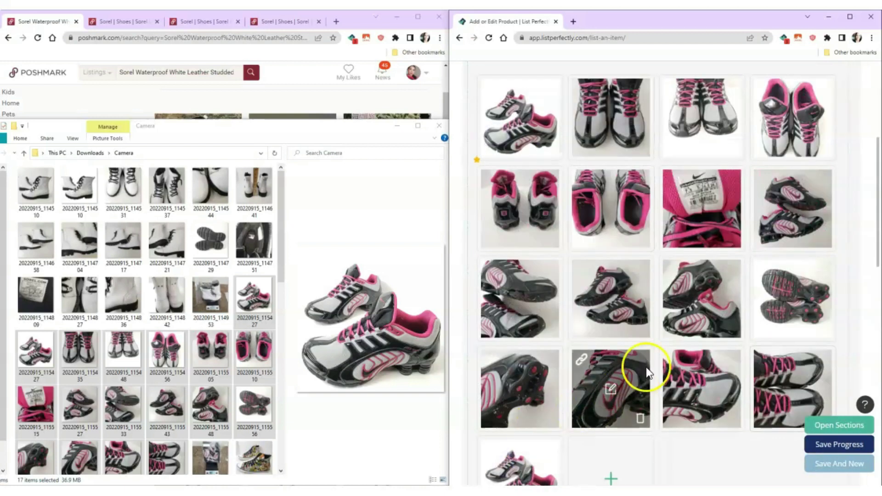
Complete the listing title as "Nike Shox Lace Up Sneakers Black Grey Pink Womens Athletic Casual Shoes Size 7.5"
{"action": "scroll", "coordinate": [597, 239], "scroll_direction": "down", "scroll_amount": 7}
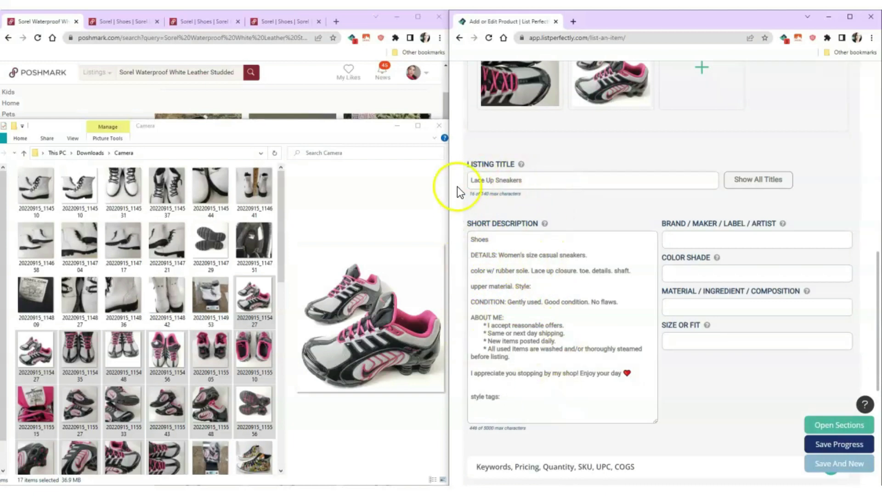
{"action": "left_click", "coordinate": [471, 183]}
{"action": "type", "text": "Nike Shox"}
{"action": "key", "text": "End"}
{"action": "type", "text": "Black Grey Pink Women;s"}
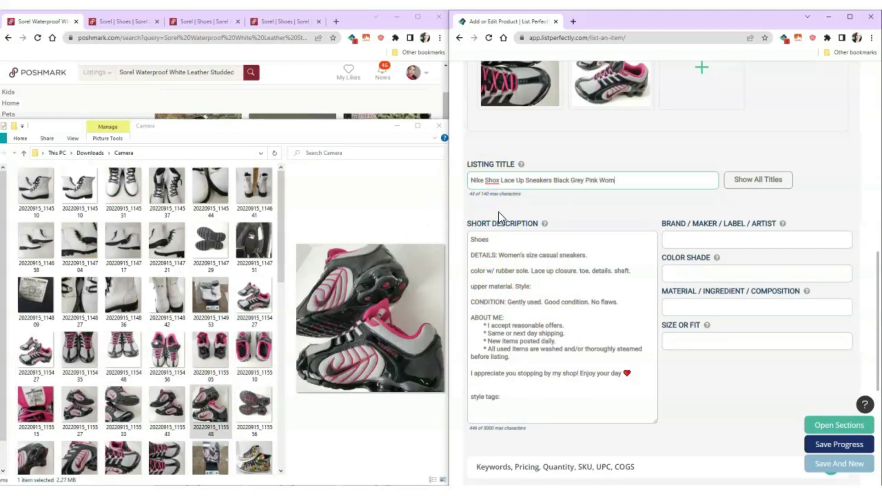
{"action": "key", "text": "BackSpace"}
{"action": "key", "text": "BackSpace"}
{"action": "type", "text": "s Athletic Casual Shoes Size 7.5"}
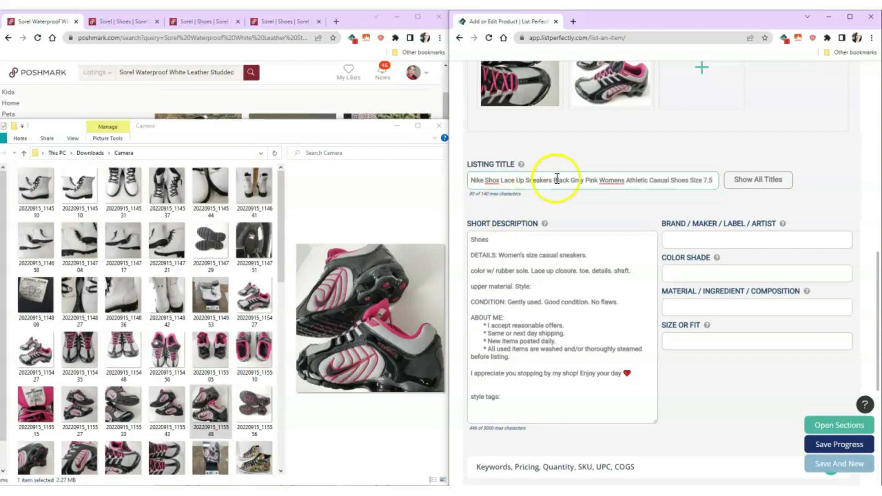
{"action": "left_click_drag", "start_coordinate": [555, 177], "coordinate": [526, 183]}
{"action": "left_click", "coordinate": [689, 181]}
{"action": "left_click_drag", "start_coordinate": [690, 181], "coordinate": [673, 182]}
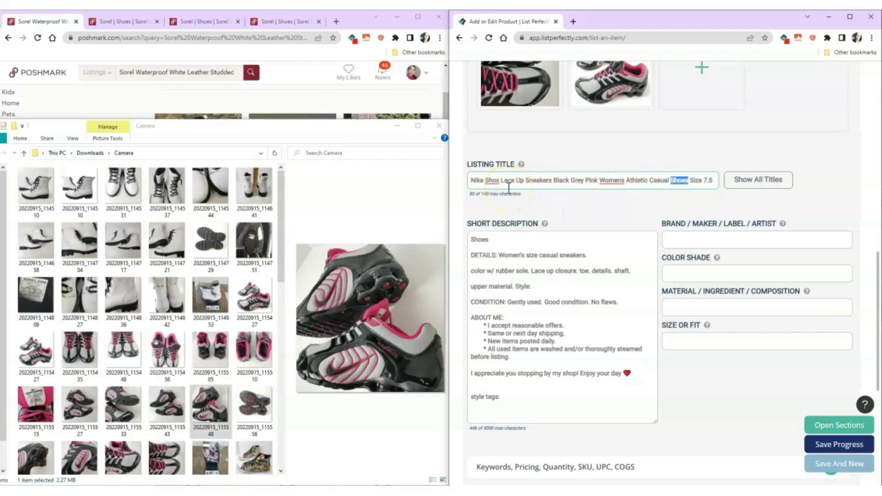
Copy the brand from the title and make the description's first line "Nike Retro Sporty Running Shoes"
{"action": "left_click_drag", "start_coordinate": [483, 180], "coordinate": [462, 183]}
{"action": "key", "text": "ctrl+c"}
{"action": "left_click", "coordinate": [477, 246]}
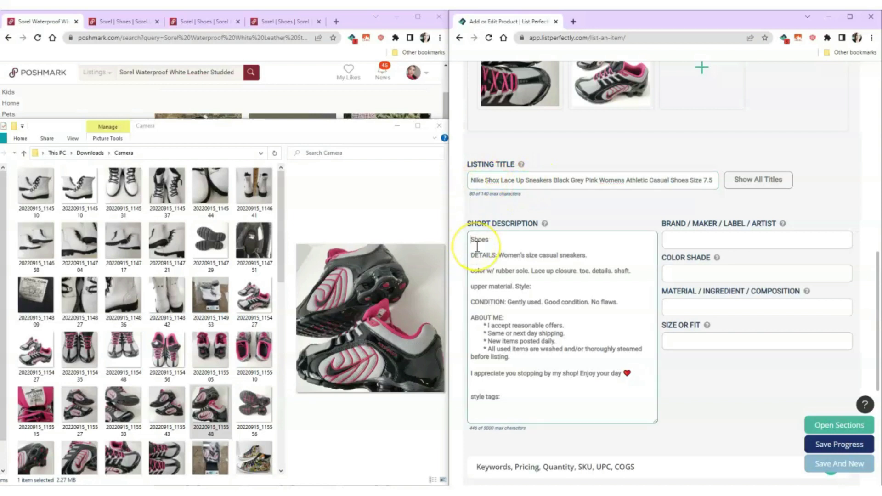
{"action": "key", "text": "ctrl+v"}
{"action": "type", "text": "Retro Sporty Running"}
Set the brand to Nike, the color shade to black and the size to 7.5
{"action": "key", "text": "Tab"}
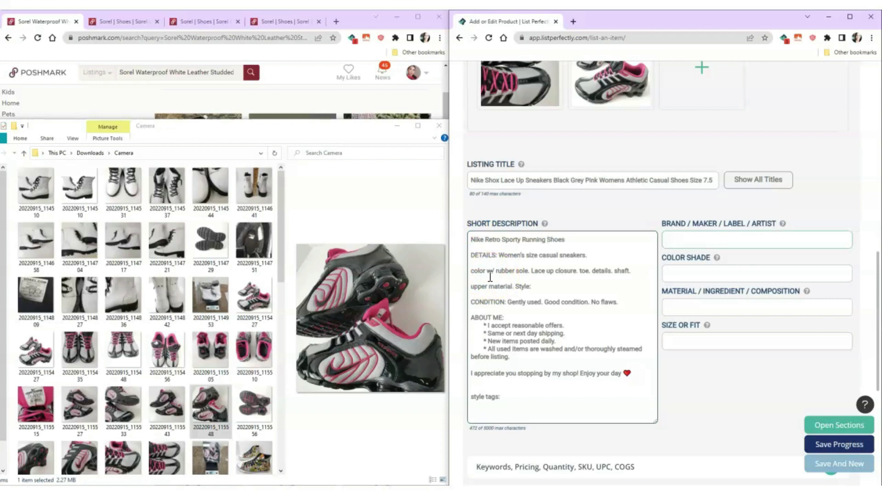
{"action": "key", "text": "Tab"}
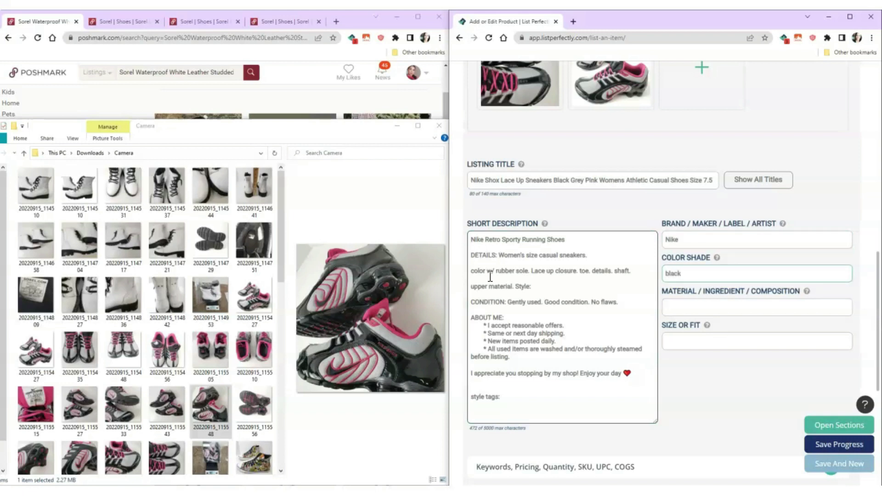
{"action": "key", "text": "Tab"}
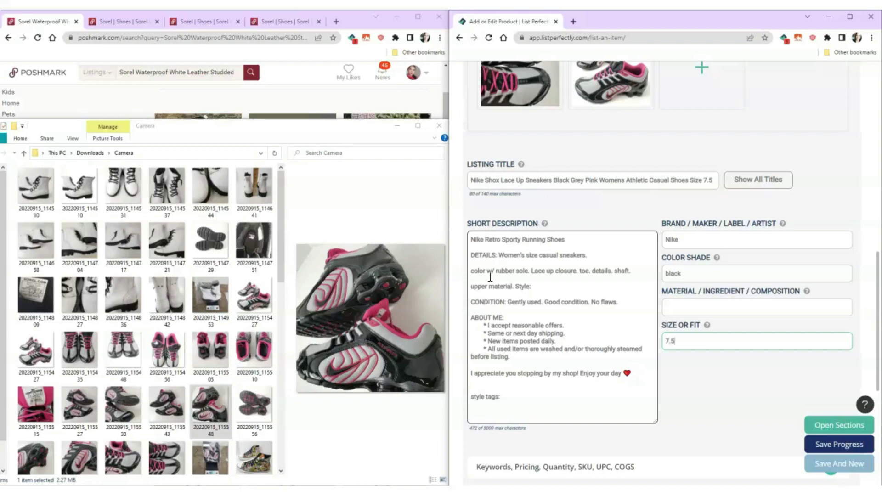
Using the size label photo for reference, add size 7.5 and "Black patent leather, grey mesh, pink accent." to the description's details
{"action": "left_click", "coordinate": [41, 401]}
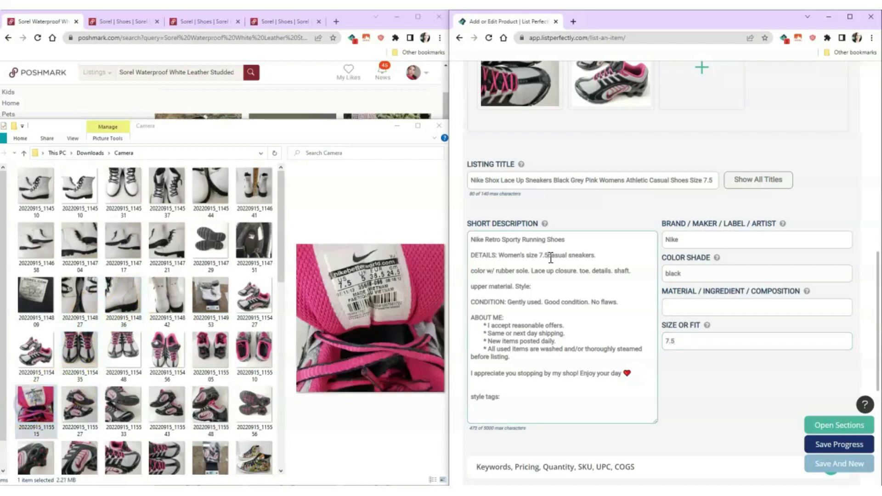
{"action": "left_click", "coordinate": [471, 271]}
{"action": "type", "text": "black patent leather"}
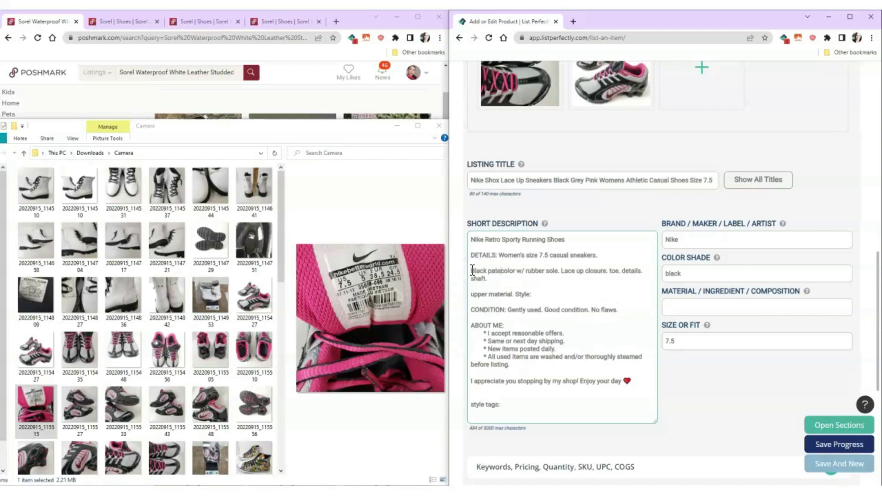
{"action": "type", "text": ", grey mesh, pink accent."}
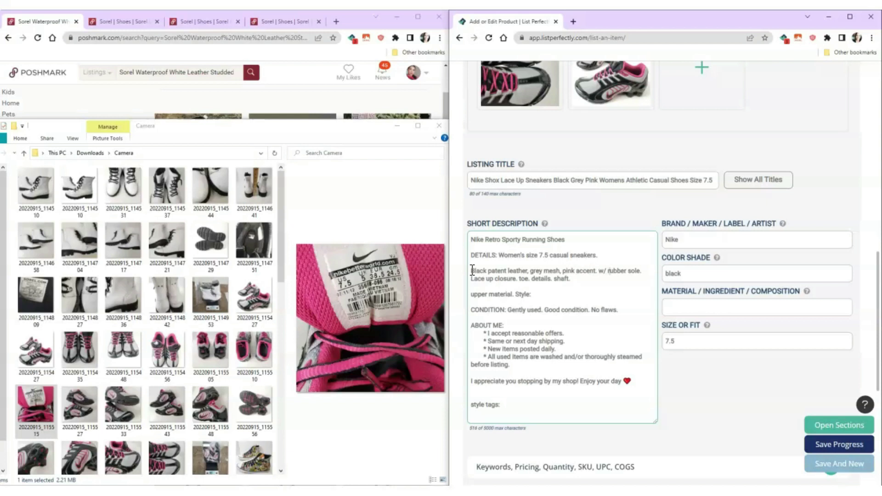
Complete the description's feature line with "Rubber sole", "Round toe", "Swoosh logo detail" and "Low top shaft"
{"action": "left_click", "coordinate": [522, 276]}
{"action": "type", "text": "Round"}
{"action": "left_click", "coordinate": [557, 279]}
{"action": "type", "text": "Swoosh logo"}
{"action": "left_click", "coordinate": [486, 279]}
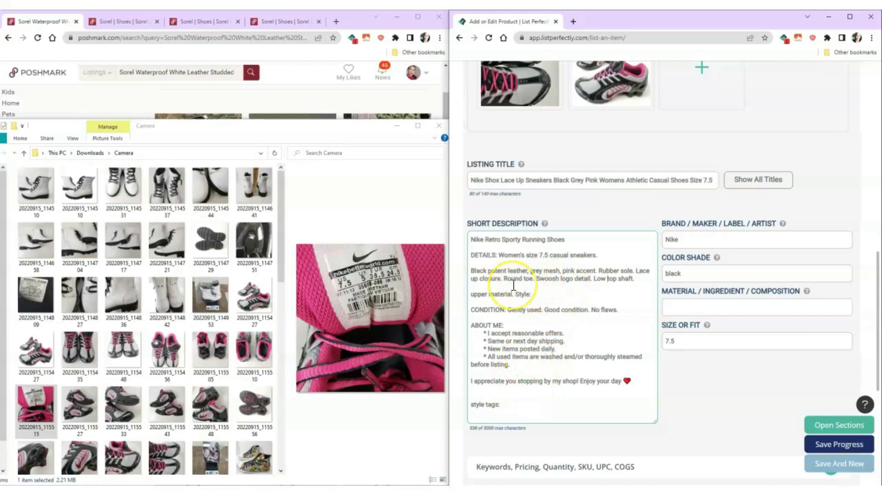
Add mesh upper material and style 35698-096 to the description, and extend its first line to "Nike 2012 Retro Sporty Running Low Top Shoes"
{"action": "left_click", "coordinate": [518, 179]}
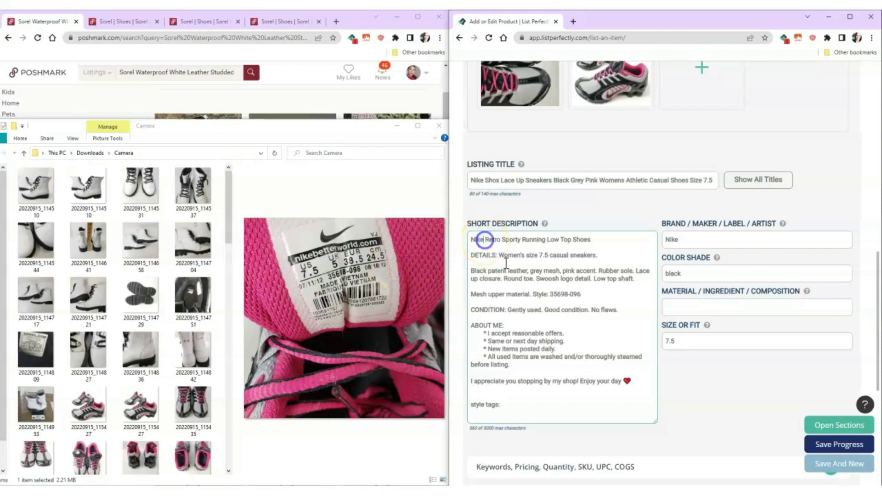
{"action": "type", "text": "2012"}
Fill in the style tags "gym, workout, performance, athleisure, sporty, lifting, walking, running, outdoor, old school, street style, nike shocks"
{"action": "left_click", "coordinate": [526, 406]}
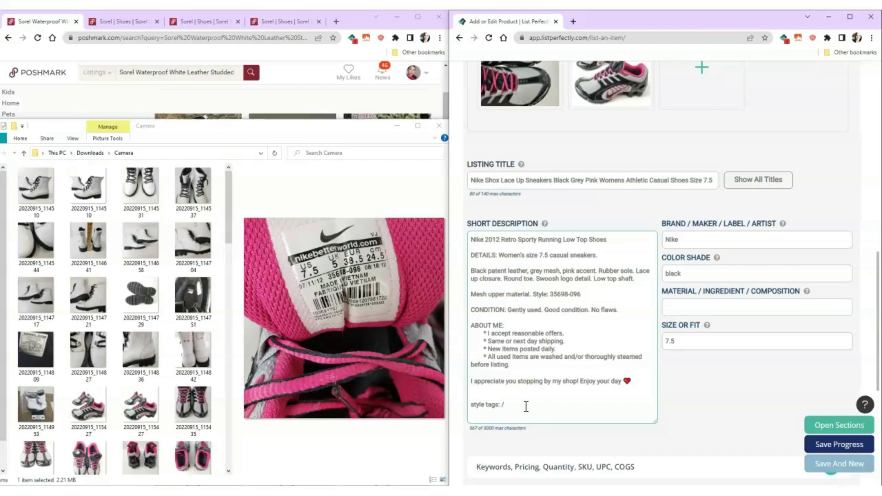
{"action": "type", "text": "/ac"}
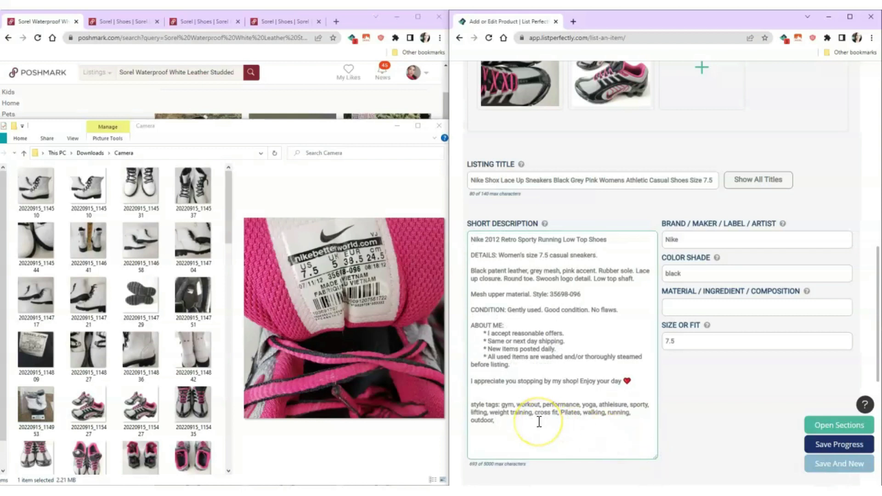
{"action": "left_click", "coordinate": [526, 423]}
{"action": "left_click", "coordinate": [585, 406]}
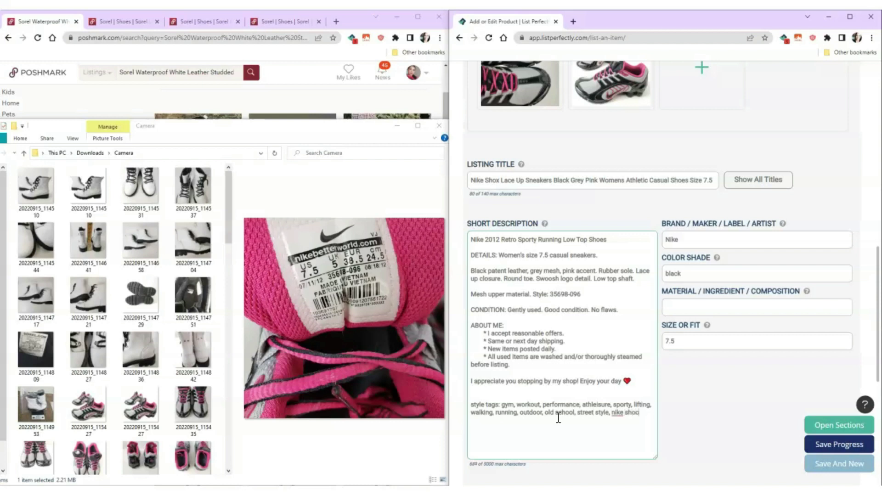
{"action": "type", "text": "ks"}
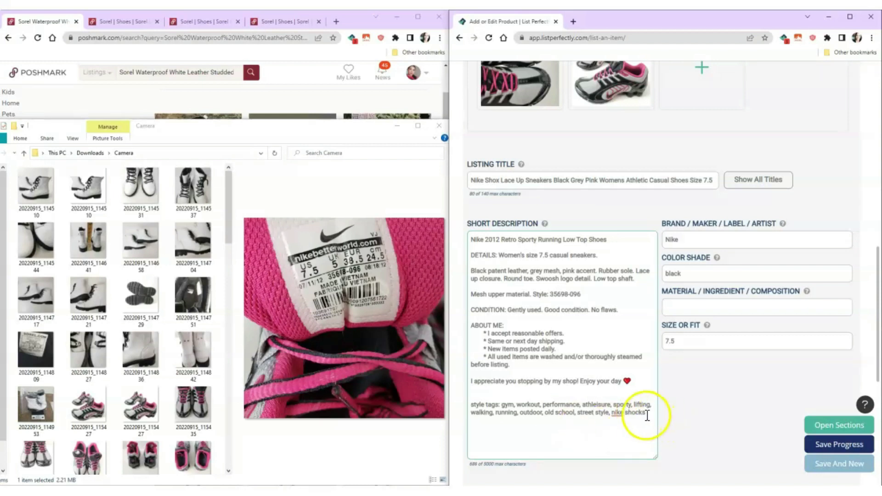
After checking the sneaker photos, add "Vintage" after "Nike" in the description's first line and append "navina" to the style tags
{"action": "scroll", "coordinate": [156, 415], "scroll_direction": "down", "scroll_amount": 3}
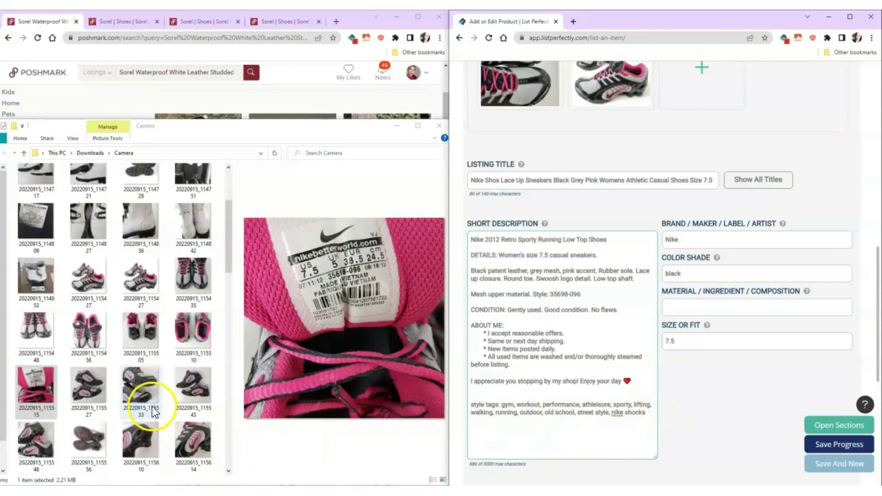
{"action": "left_click", "coordinate": [187, 395]}
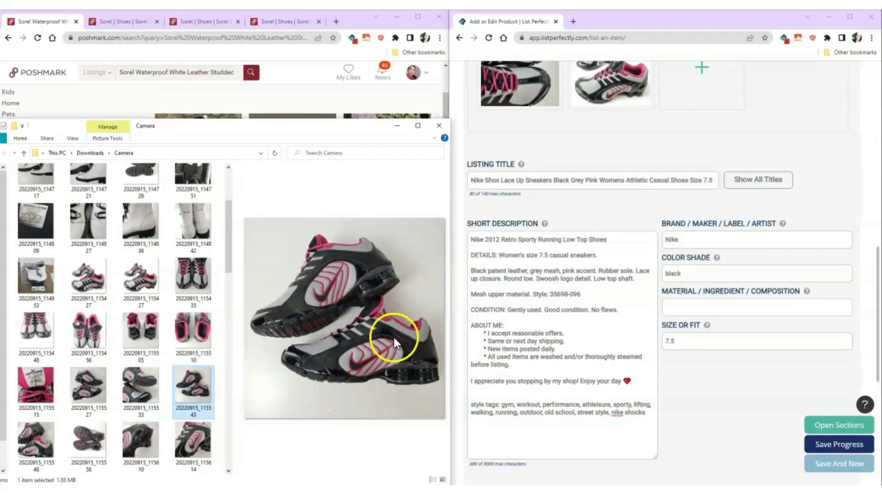
{"action": "left_click", "coordinate": [565, 417]}
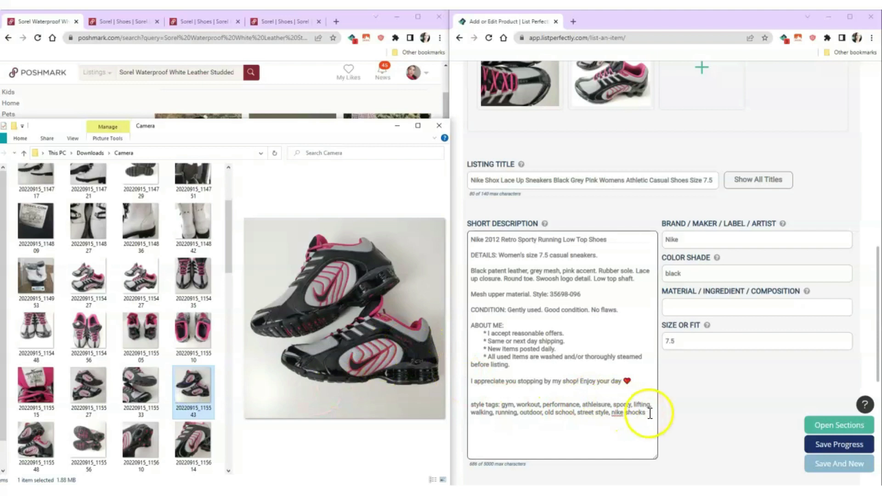
{"action": "left_click", "coordinate": [637, 413]}
{"action": "left_click_drag", "start_coordinate": [637, 412], "coordinate": [625, 415]}
{"action": "scroll", "coordinate": [625, 415], "scroll_direction": "up", "scroll_amount": 1}
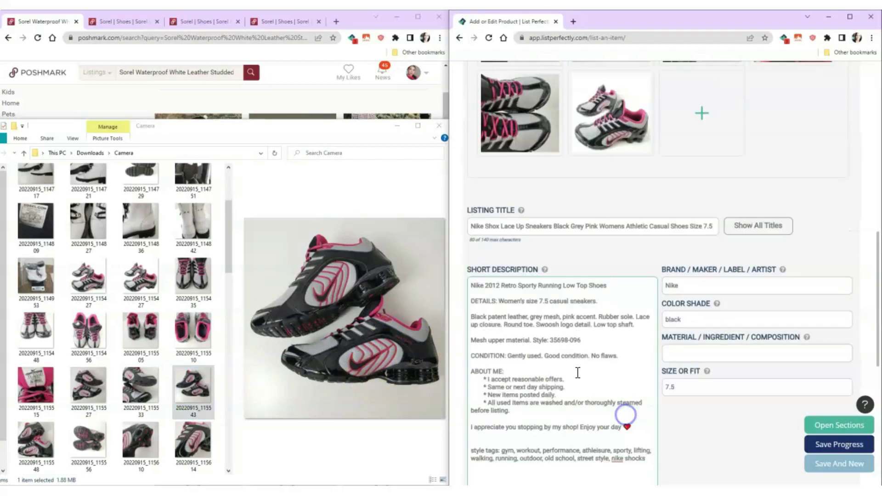
{"action": "scroll", "coordinate": [601, 437], "scroll_direction": "down", "scroll_amount": 1}
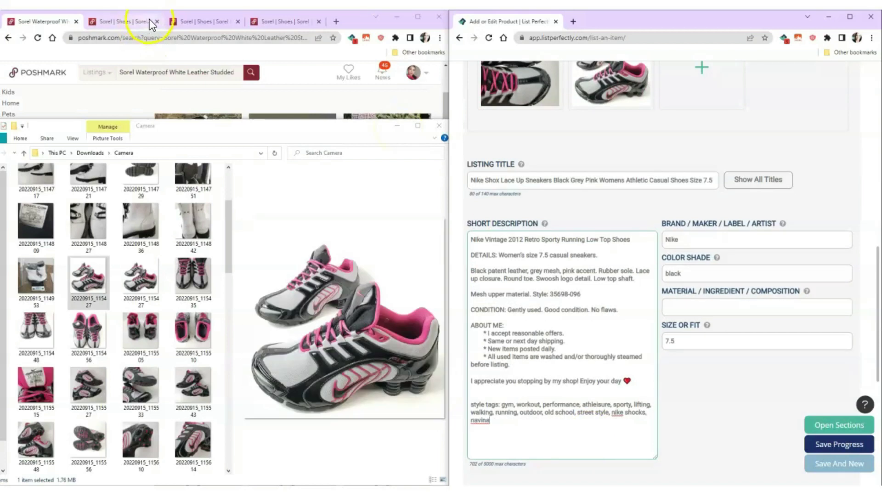
Close the three individual Sorel listing tabs, keeping the Poshmark search results tab open
{"action": "left_click", "coordinate": [158, 21]}
{"action": "left_click", "coordinate": [157, 21]}
{"action": "left_click", "coordinate": [157, 22]}
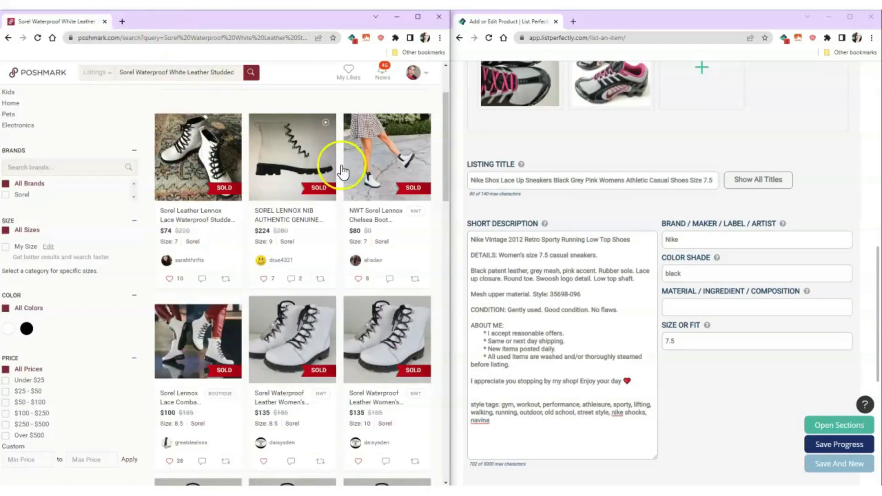
Search Poshmark for "Nike Vintage 2012 navina shoes", reusing the brand, year and model wording from the description
{"action": "left_click_drag", "start_coordinate": [472, 239], "coordinate": [529, 243]}
{"action": "key", "text": "ctrl+c"}
{"action": "left_click", "coordinate": [197, 73]}
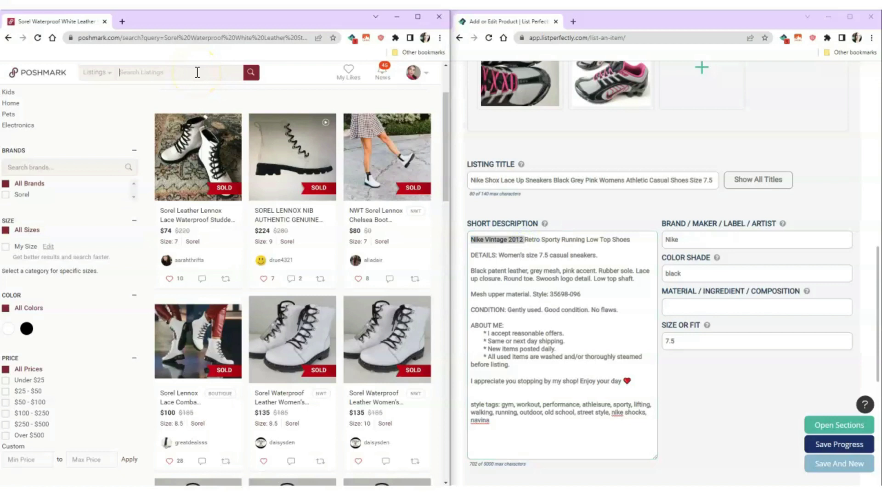
{"action": "key", "text": "ctrl+a"}
{"action": "key", "text": "ctrl+v"}
{"action": "left_click_drag", "start_coordinate": [490, 420], "coordinate": [472, 421]}
{"action": "left_click", "coordinate": [184, 72]}
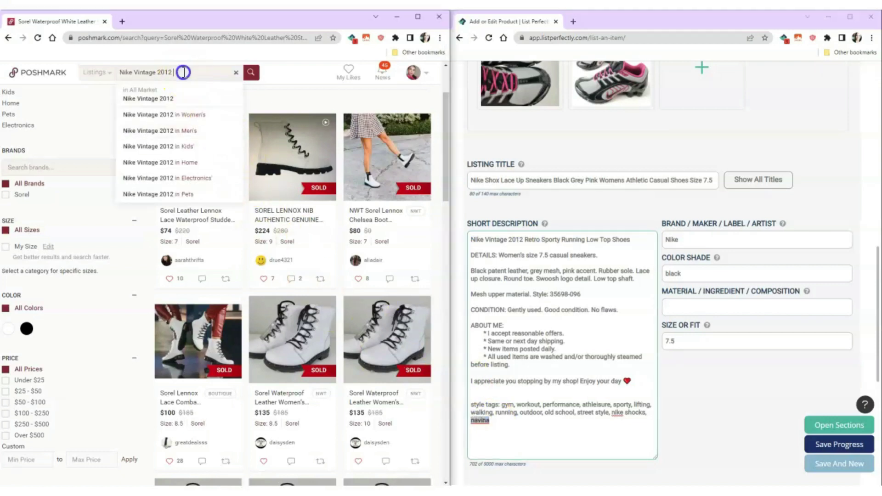
{"action": "key", "text": "ctrl+v"}
{"action": "type", "text": "shoes"}
{"action": "key", "text": "Return"}
Narrow the Poshmark results to the Women category and the colors black and pink
{"action": "scroll", "coordinate": [241, 291], "scroll_direction": "down", "scroll_amount": 3}
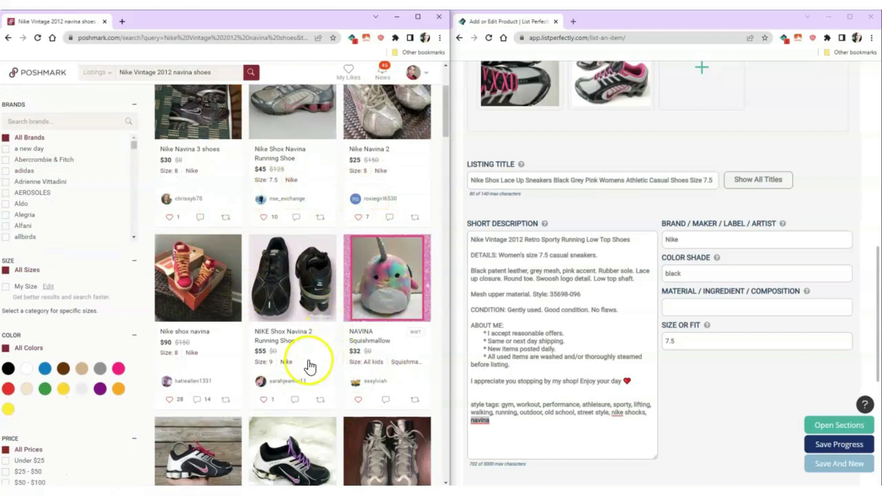
{"action": "scroll", "coordinate": [351, 306], "scroll_direction": "down", "scroll_amount": 3}
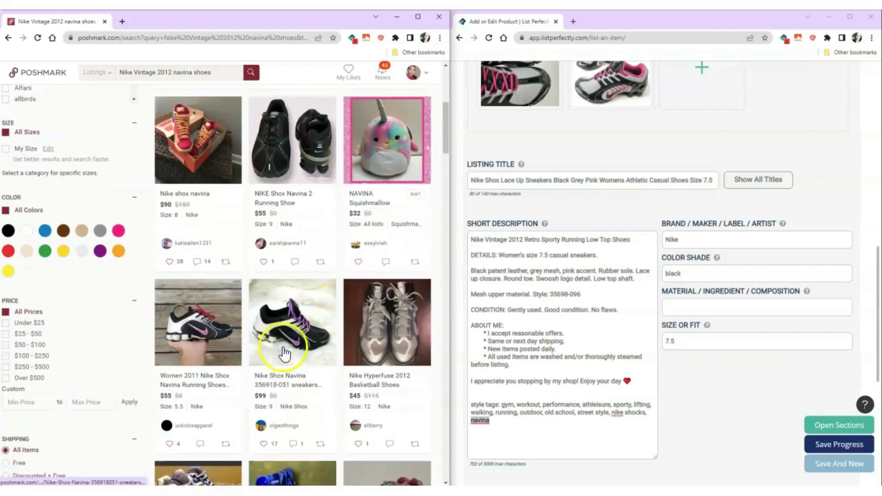
{"action": "scroll", "coordinate": [237, 341], "scroll_direction": "up", "scroll_amount": 5}
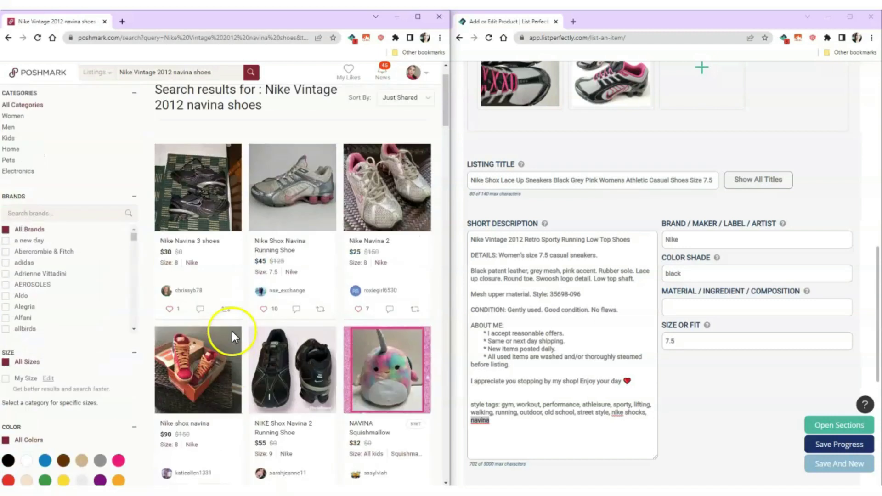
{"action": "scroll", "coordinate": [224, 271], "scroll_direction": "up", "scroll_amount": 1}
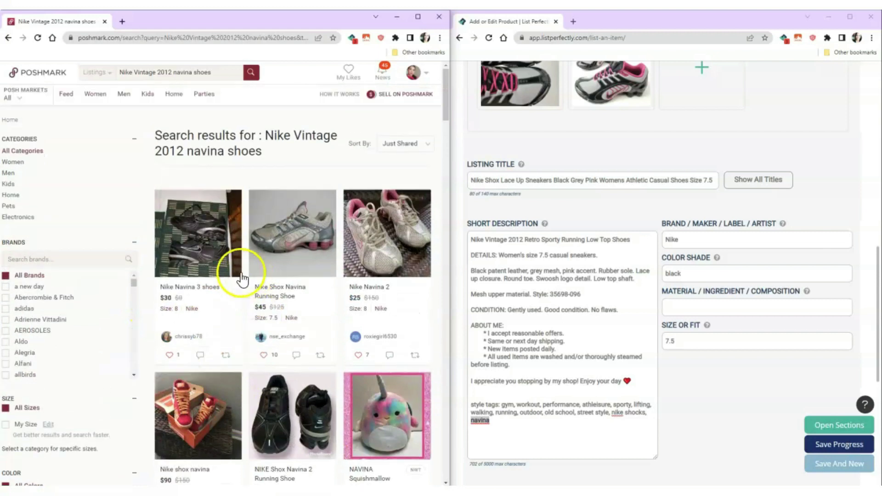
{"action": "left_click", "coordinate": [19, 163]}
{"action": "scroll", "coordinate": [131, 355], "scroll_direction": "down", "scroll_amount": 5}
{"action": "left_click", "coordinate": [8, 256]}
{"action": "left_click", "coordinate": [119, 302]}
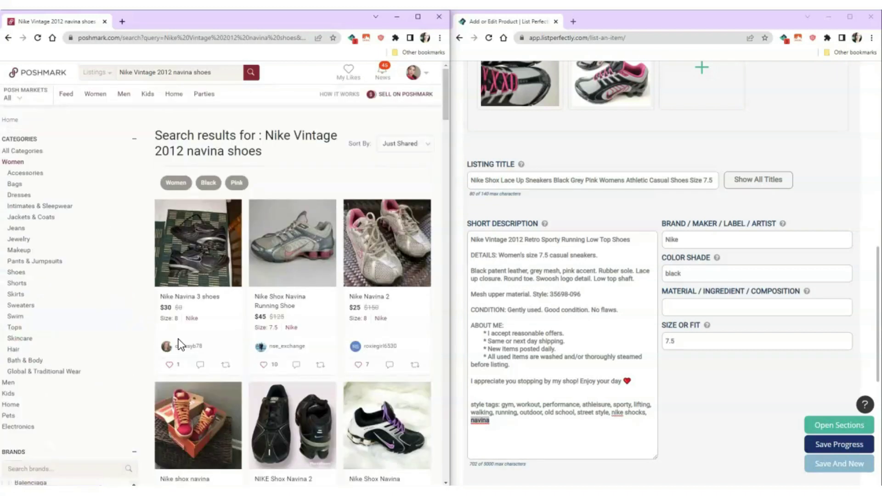
{"action": "left_click", "coordinate": [190, 347]}
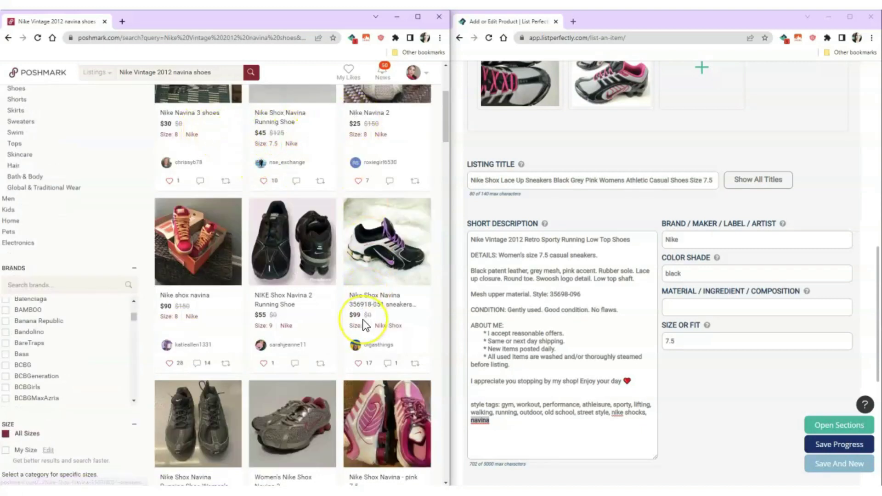
Open the matching Nike Shox Navina Wolf Grey/Black/Fireberry listing in a separate tab
{"action": "scroll", "coordinate": [363, 317], "scroll_direction": "down", "scroll_amount": 8}
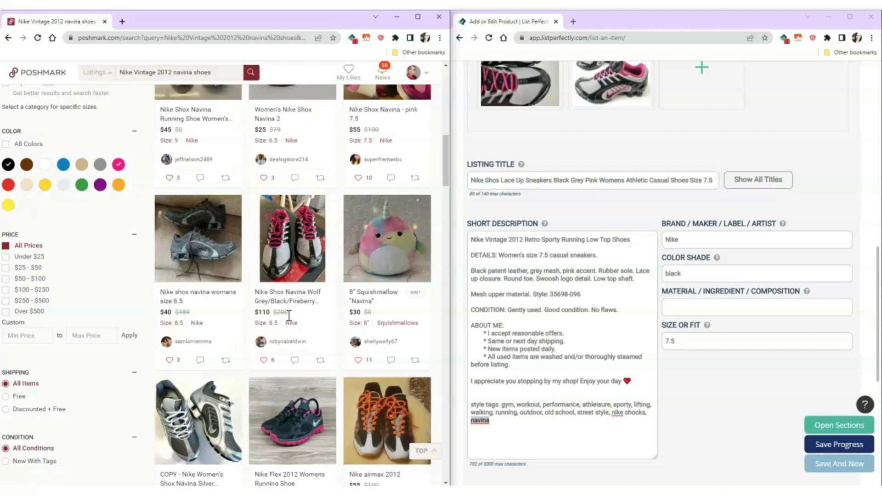
{"action": "left_click_drag", "start_coordinate": [285, 316], "coordinate": [284, 240]}
{"action": "right_click", "coordinate": [284, 240]}
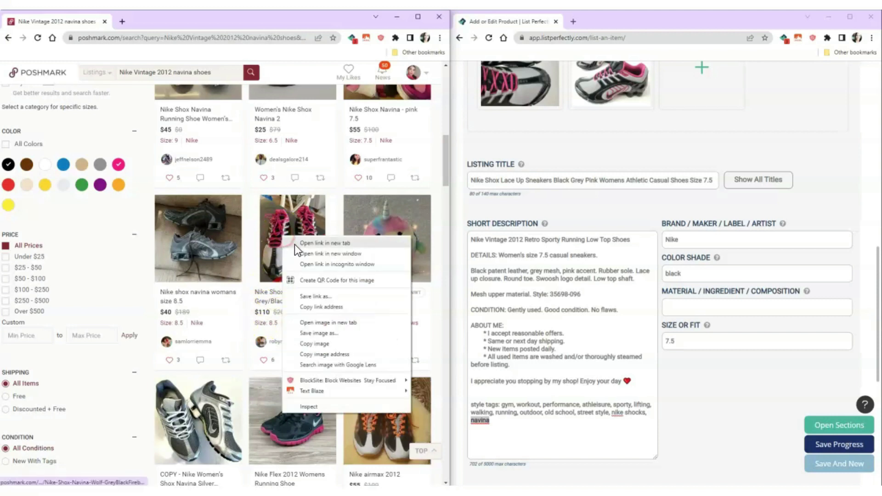
{"action": "left_click", "coordinate": [305, 244]}
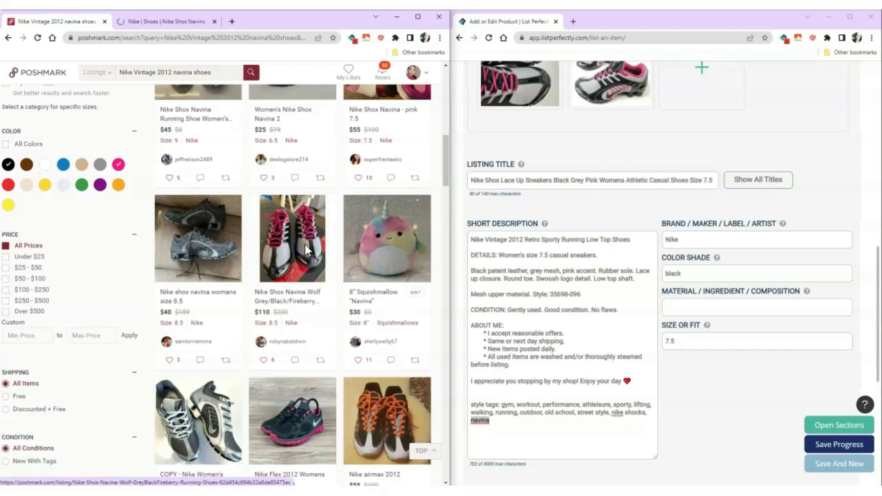
Look through the available Navina shoes and restrict the results to sold items
{"action": "scroll", "coordinate": [285, 276], "scroll_direction": "down", "scroll_amount": 15}
{"action": "scroll", "coordinate": [285, 279], "scroll_direction": "up", "scroll_amount": 8}
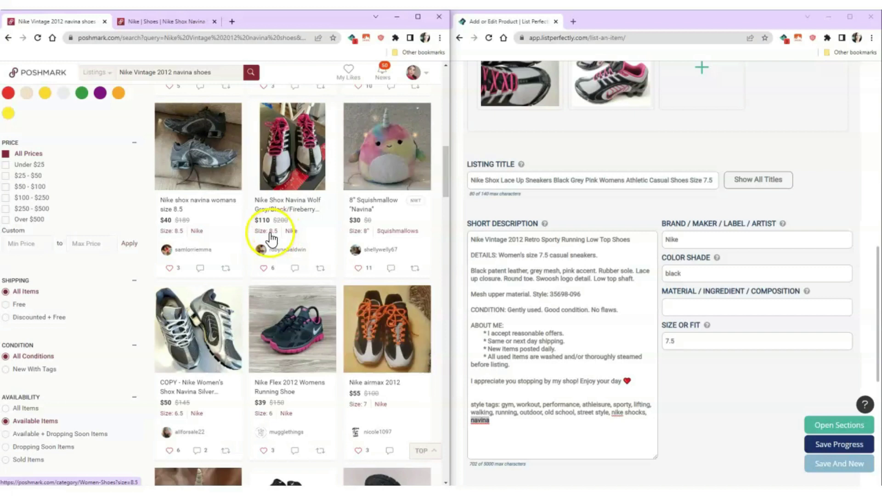
{"action": "scroll", "coordinate": [257, 294], "scroll_direction": "down", "scroll_amount": 2}
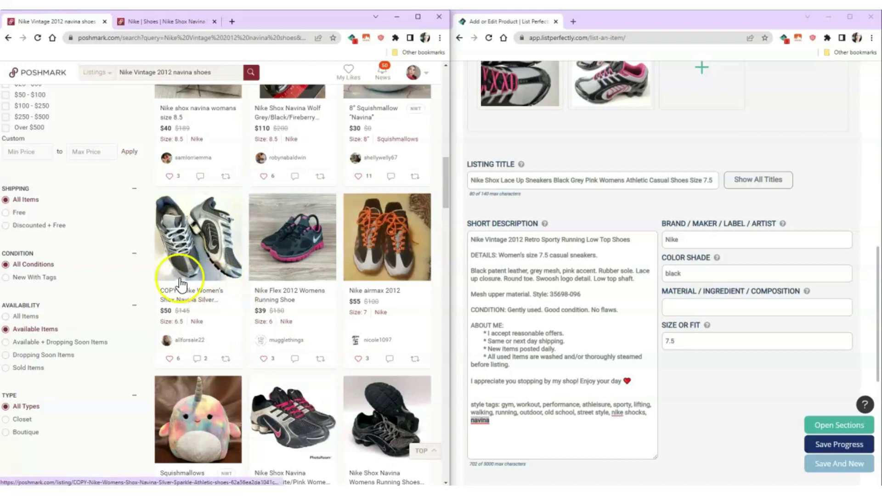
{"action": "left_click", "coordinate": [34, 368]}
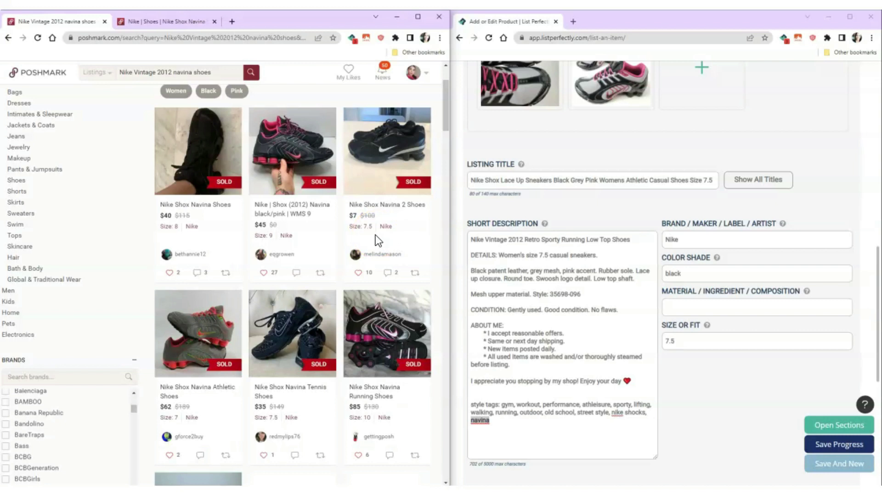
Examine the sold Nike Shox Navina listings for matching pairs and their selling prices
{"action": "scroll", "coordinate": [376, 236], "scroll_direction": "down", "scroll_amount": 2}
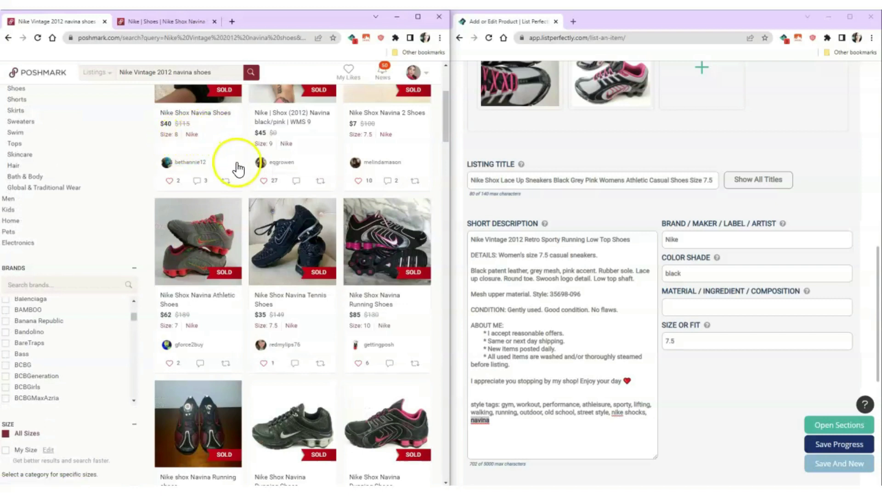
{"action": "scroll", "coordinate": [238, 169], "scroll_direction": "up", "scroll_amount": 1}
{"action": "scroll", "coordinate": [272, 238], "scroll_direction": "down", "scroll_amount": 3}
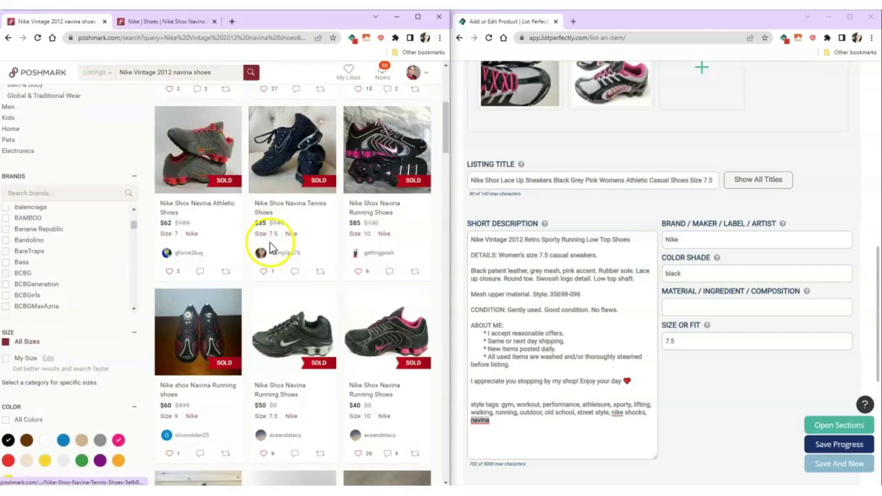
{"action": "scroll", "coordinate": [375, 243], "scroll_direction": "down", "scroll_amount": 1}
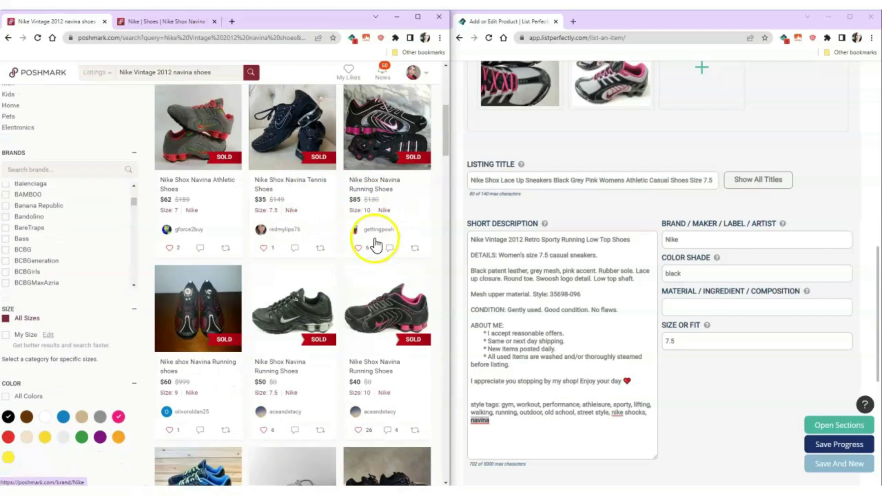
{"action": "scroll", "coordinate": [376, 245], "scroll_direction": "down", "scroll_amount": 2}
{"action": "scroll", "coordinate": [379, 298], "scroll_direction": "down", "scroll_amount": 3}
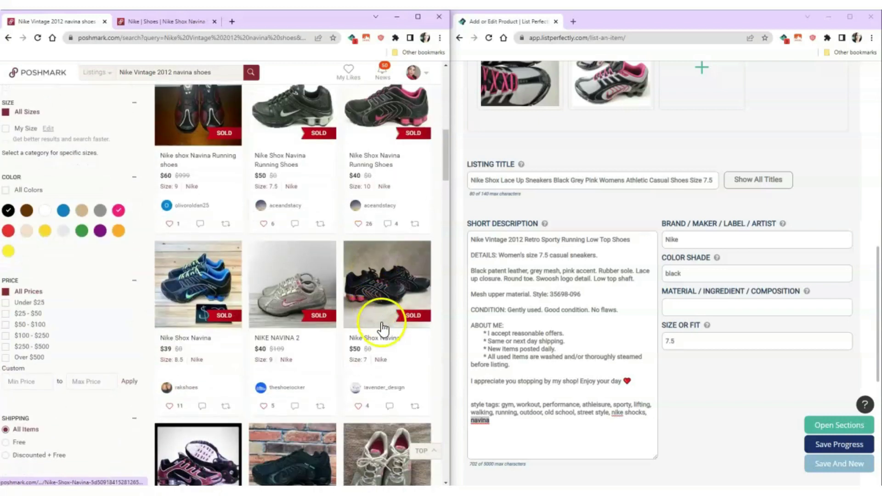
{"action": "scroll", "coordinate": [367, 340], "scroll_direction": "down", "scroll_amount": 3}
{"action": "scroll", "coordinate": [356, 349], "scroll_direction": "up", "scroll_amount": 10}
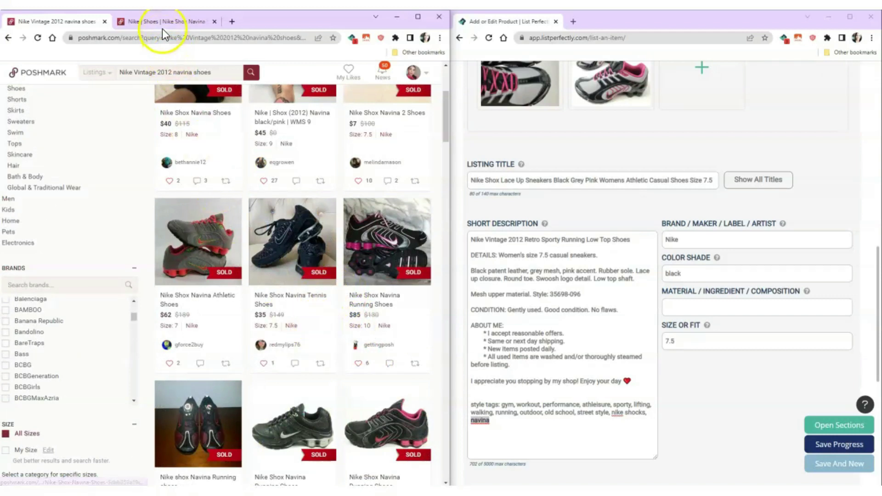
From the opened matching listing, copy the color name "Wolf Grey/Black/Fireberry" and the full title "Nike Shox Navina Wolf Grey/Black/Fireberry Running Shoes"
{"action": "left_click", "coordinate": [172, 21]}
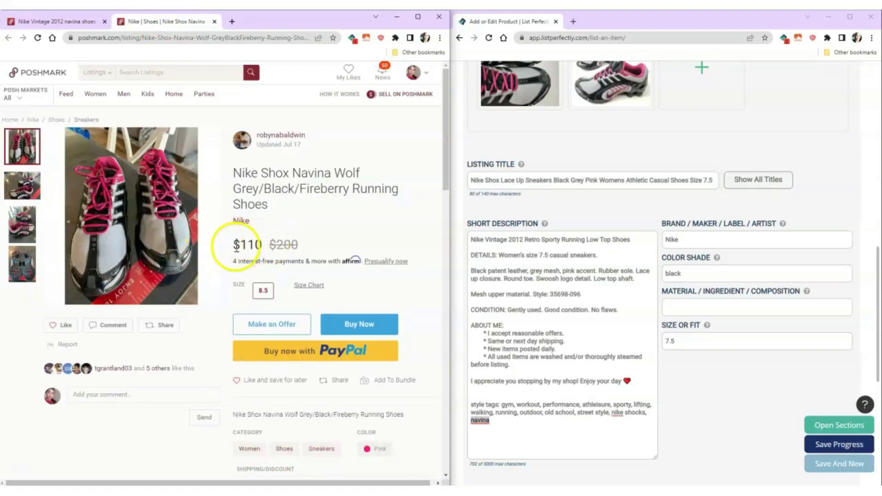
{"action": "left_click_drag", "start_coordinate": [334, 173], "coordinate": [344, 189]}
{"action": "right_click", "coordinate": [344, 189]}
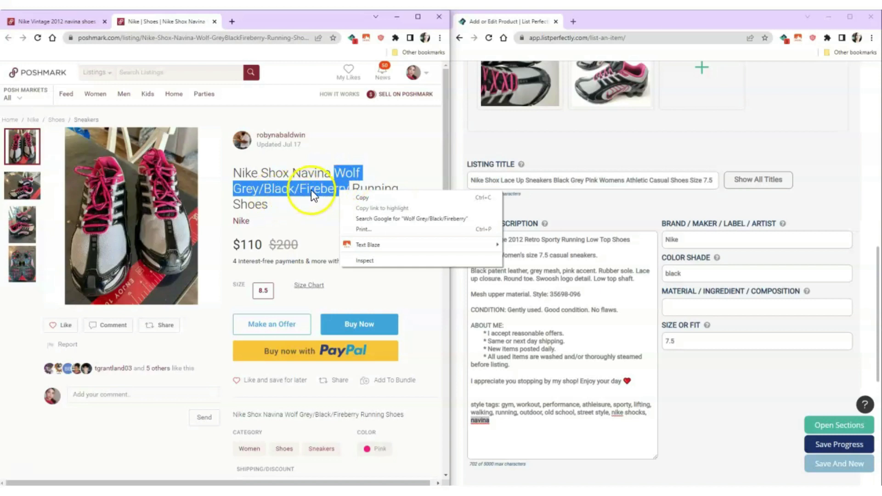
{"action": "left_click", "coordinate": [362, 197]}
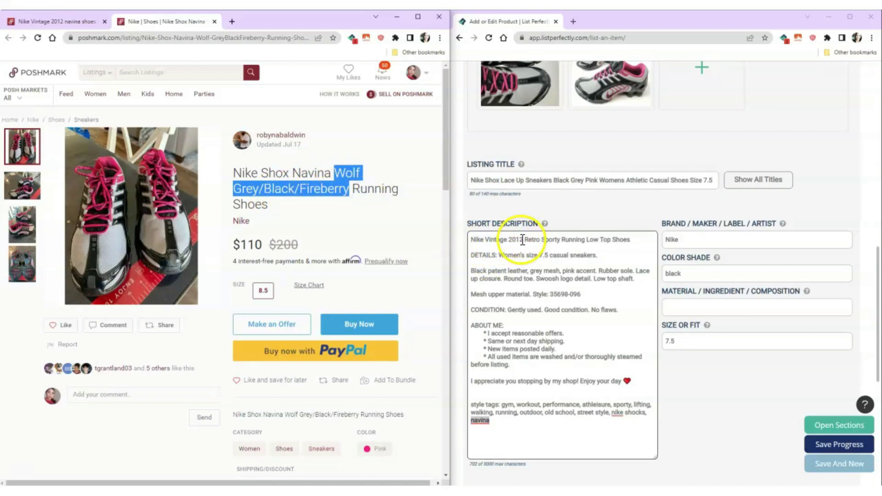
{"action": "triple_click", "coordinate": [270, 202]}
{"action": "right_click", "coordinate": [270, 201]}
{"action": "left_click", "coordinate": [285, 207]}
In a new tab, open eBay, search for the copied Nike Shox Navina listing title and look over the comparable listings
{"action": "left_click", "coordinate": [232, 21]}
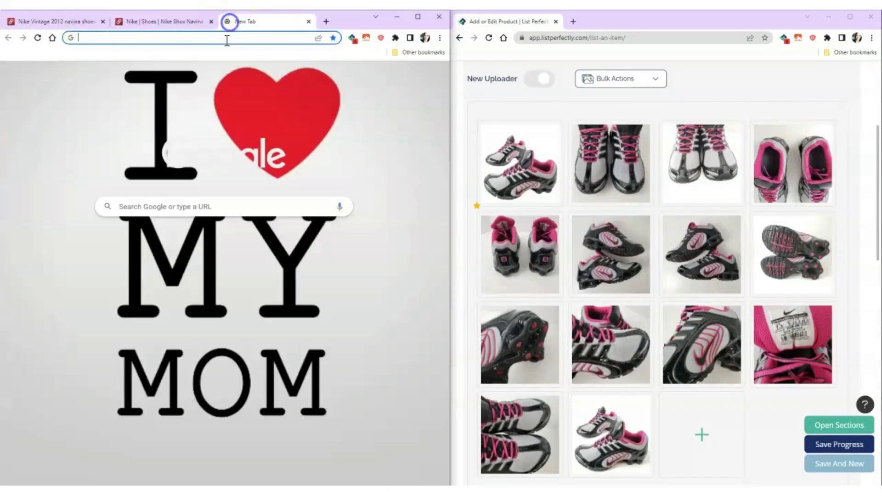
{"action": "left_click", "coordinate": [123, 256]}
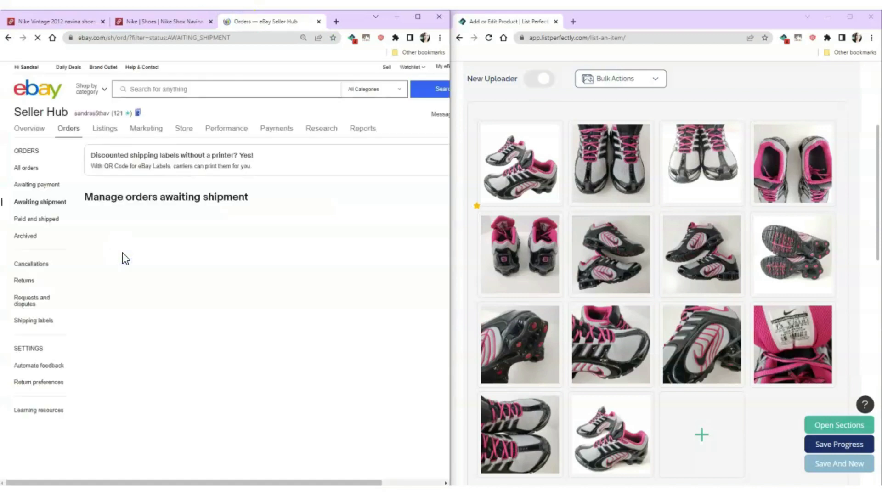
{"action": "left_click", "coordinate": [231, 88]}
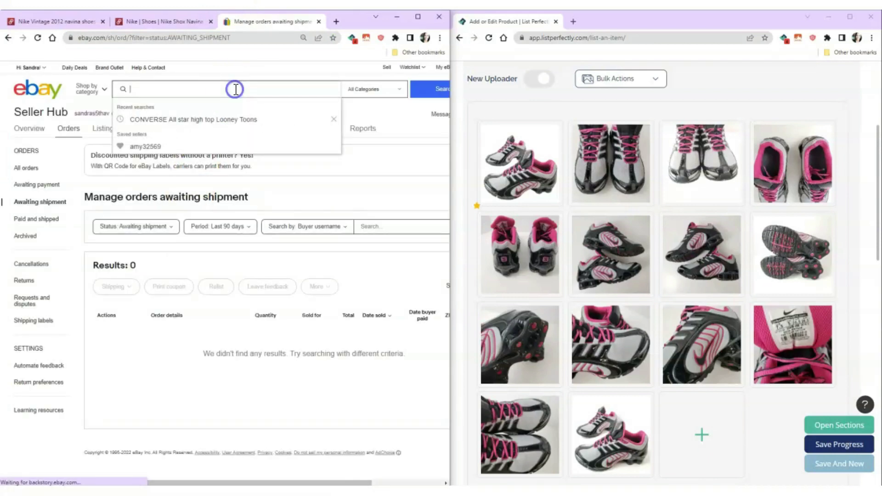
{"action": "key", "text": "ctrl+v"}
{"action": "key", "text": "Return"}
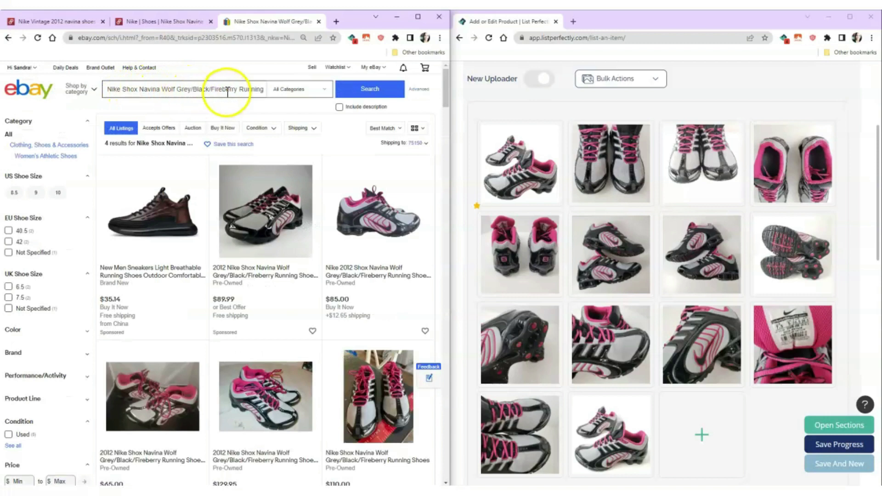
{"action": "scroll", "coordinate": [263, 294], "scroll_direction": "down", "scroll_amount": 2}
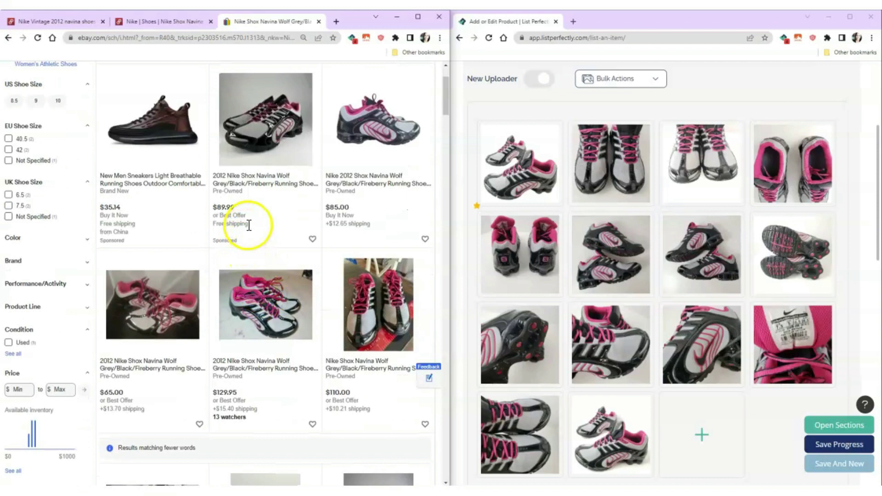
{"action": "scroll", "coordinate": [232, 193], "scroll_direction": "up", "scroll_amount": 2}
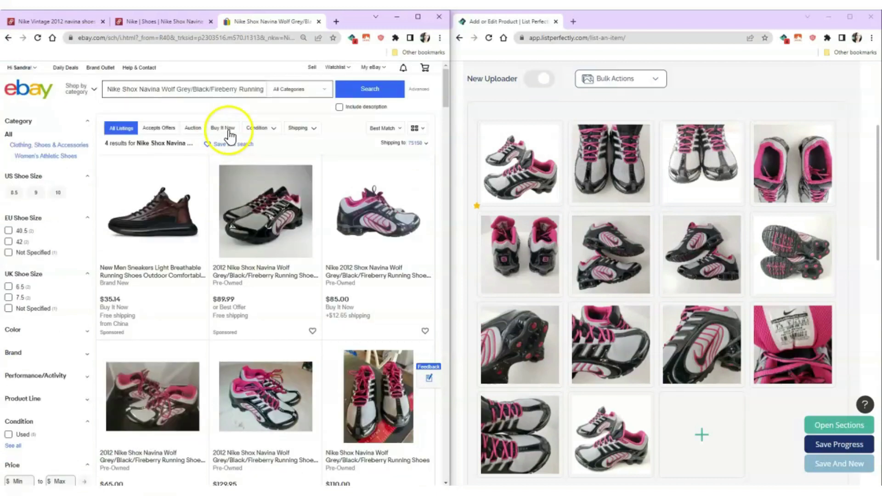
Filter the eBay results for the Nike Shox Navina shoes to Buy It Now and compare the asking prices
{"action": "left_click", "coordinate": [227, 129]}
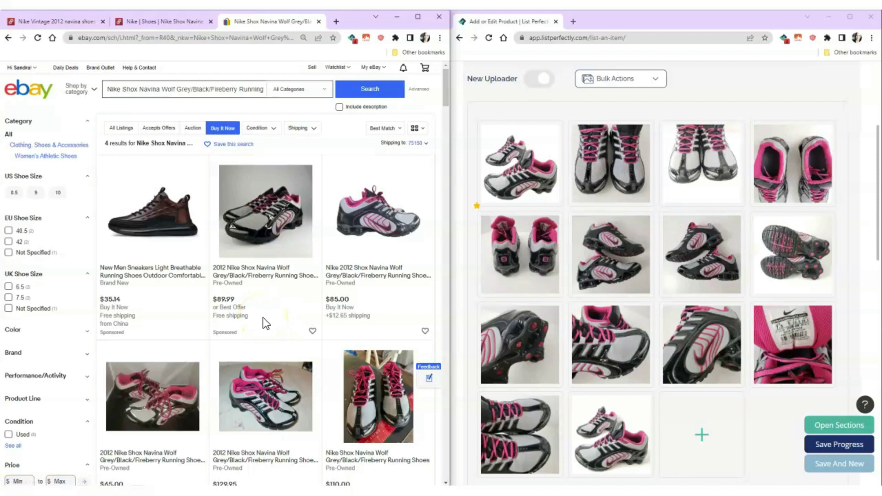
{"action": "scroll", "coordinate": [261, 308], "scroll_direction": "down", "scroll_amount": 2}
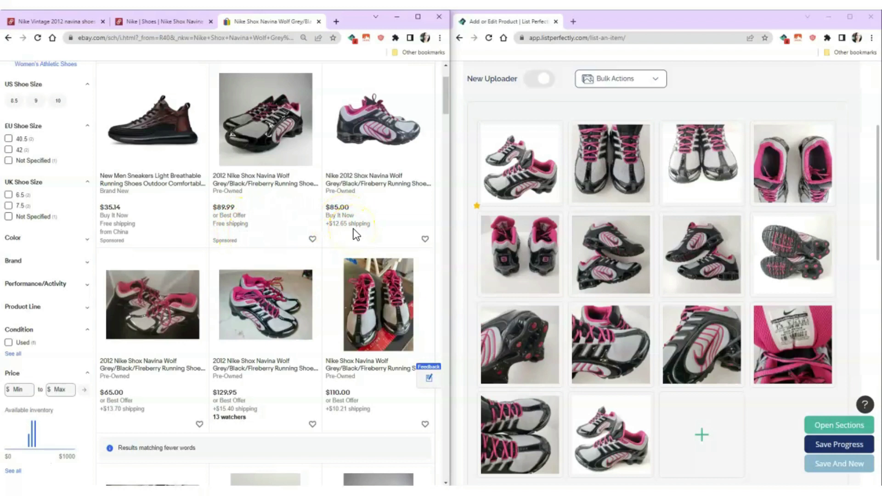
{"action": "scroll", "coordinate": [354, 227], "scroll_direction": "down", "scroll_amount": 2}
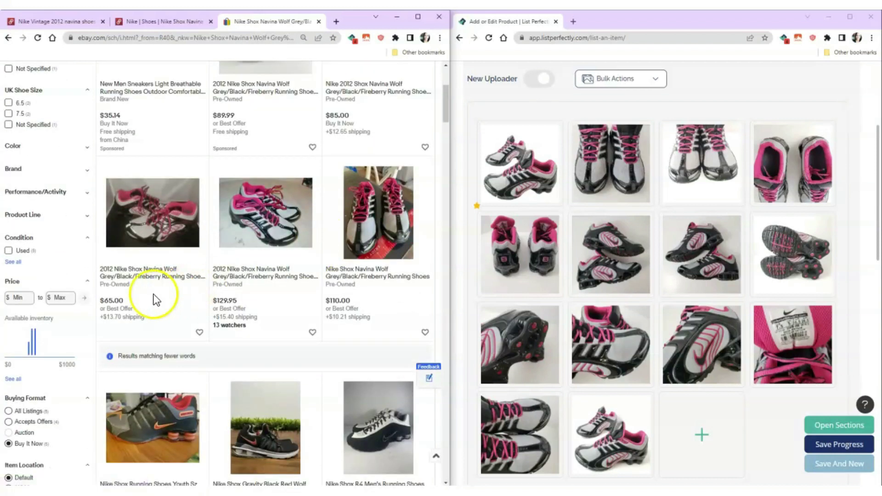
Filter the eBay results to sold items, look through the sold comparables, and return to the active Buy It Now listings
{"action": "scroll", "coordinate": [282, 286], "scroll_direction": "down", "scroll_amount": 9}
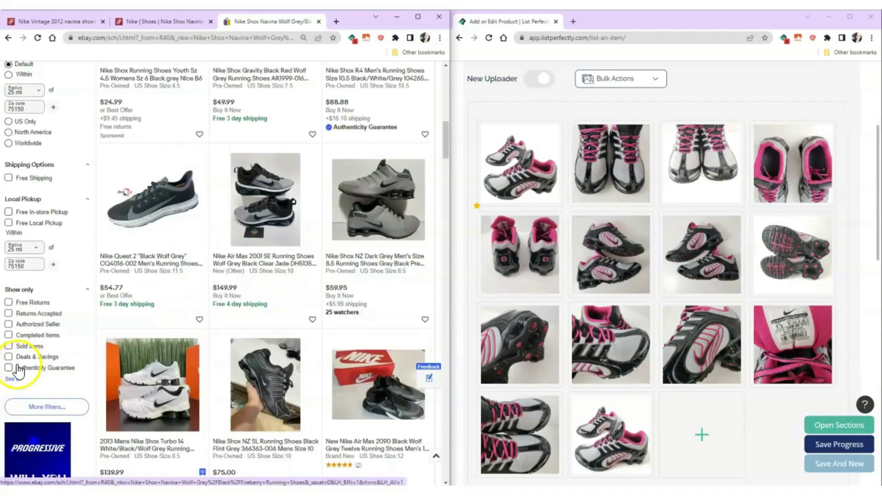
{"action": "left_click", "coordinate": [9, 346]}
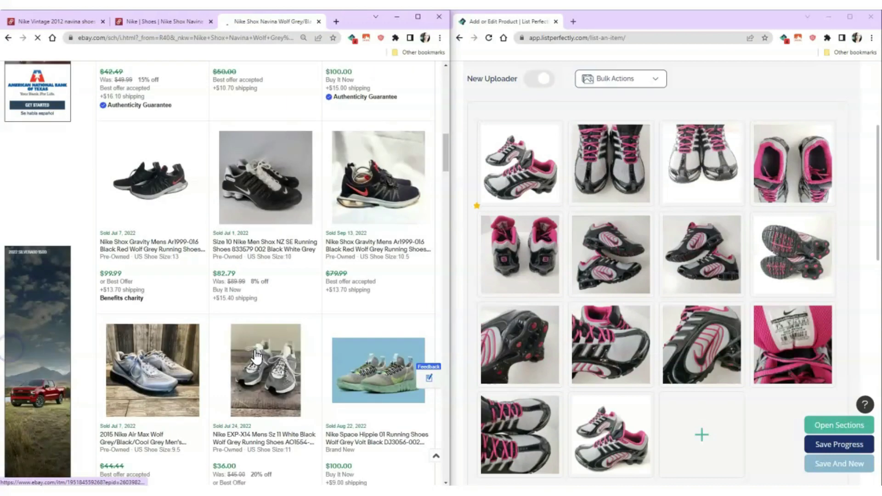
{"action": "scroll", "coordinate": [257, 357], "scroll_direction": "up", "scroll_amount": 10}
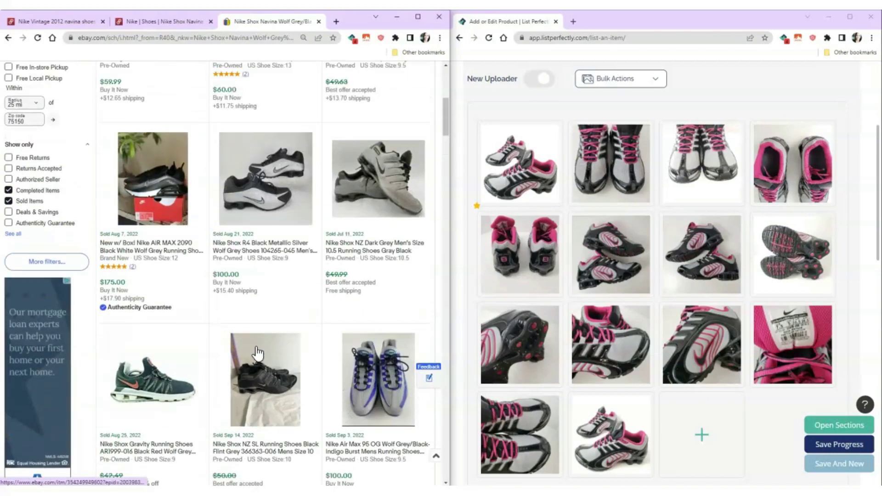
{"action": "scroll", "coordinate": [506, 335], "scroll_direction": "down", "scroll_amount": 9}
{"action": "scroll", "coordinate": [519, 345], "scroll_direction": "up", "scroll_amount": 4}
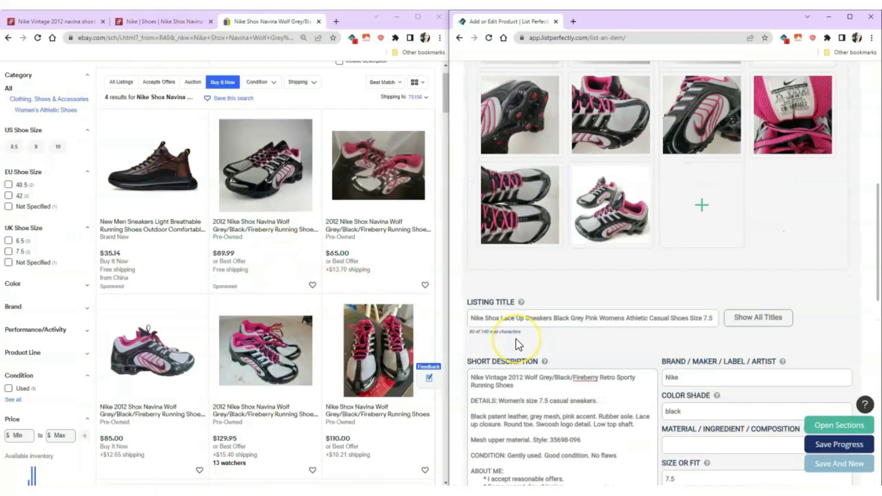
Set the Nike Shox listing's price to $82.00 in List Perfectly
{"action": "scroll", "coordinate": [518, 345], "scroll_direction": "up", "scroll_amount": 5}
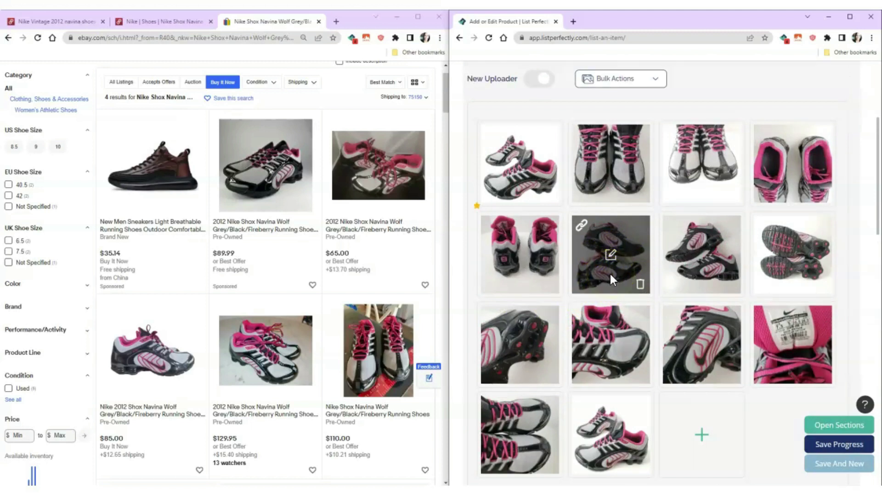
{"action": "left_click_drag", "start_coordinate": [611, 274], "coordinate": [600, 356]}
{"action": "scroll", "coordinate": [600, 357], "scroll_direction": "down", "scroll_amount": 15}
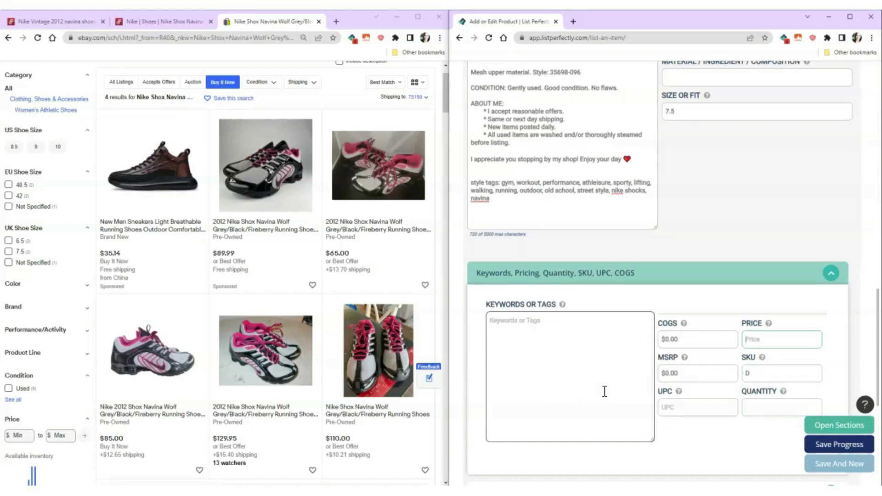
{"action": "left_click", "coordinate": [758, 345]}
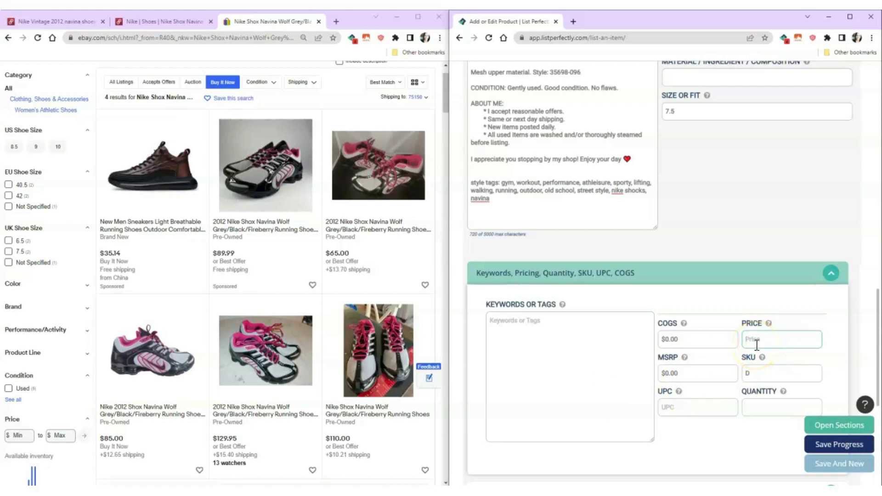
{"action": "type", "text": "82"}
{"action": "left_click", "coordinate": [855, 342]}
Copy the style tags "gym, workout, performance," from the short description into the listing's keywords
{"action": "left_click_drag", "start_coordinate": [502, 183], "coordinate": [582, 182]}
{"action": "key", "text": "ctrl+c"}
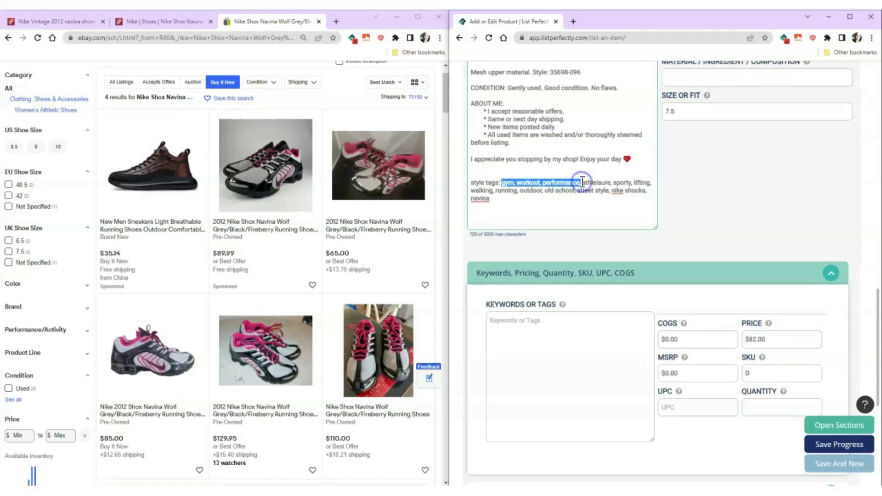
{"action": "left_click", "coordinate": [564, 357]}
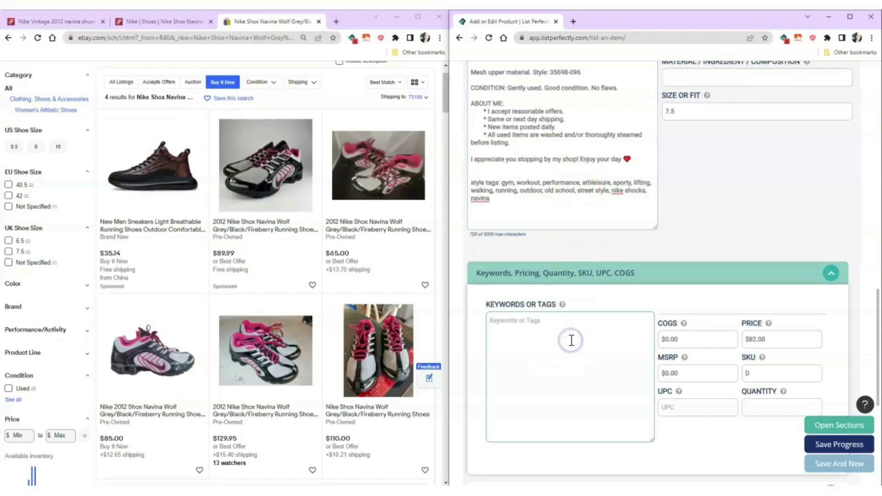
{"action": "key", "text": "ctrl+v"}
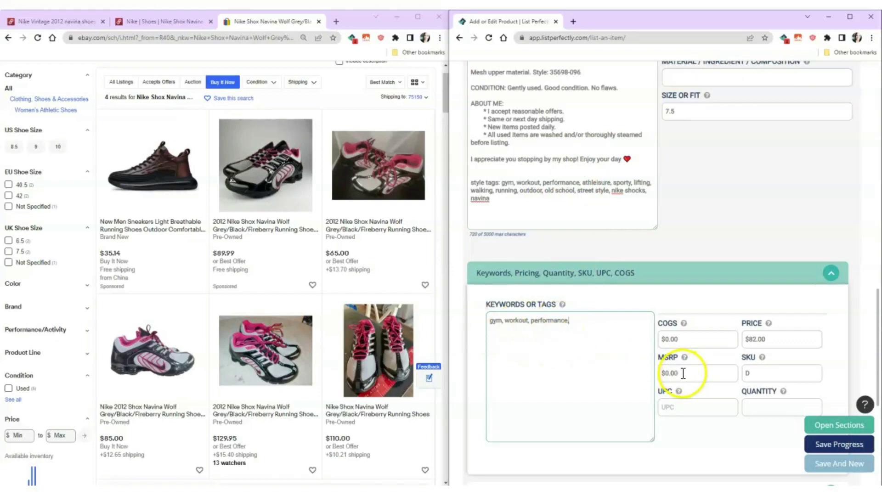
Set the MSRP to $200.00 and check it against the original price on the Poshmark listing
{"action": "left_click_drag", "start_coordinate": [684, 373], "coordinate": [660, 371]}
{"action": "type", "text": "200"}
{"action": "left_click", "coordinate": [182, 21]}
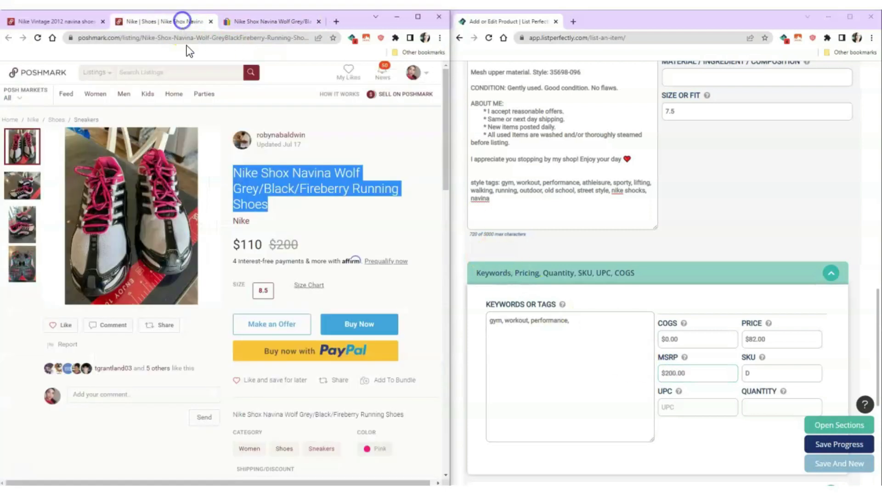
{"action": "left_click_drag", "start_coordinate": [299, 245], "coordinate": [271, 242]}
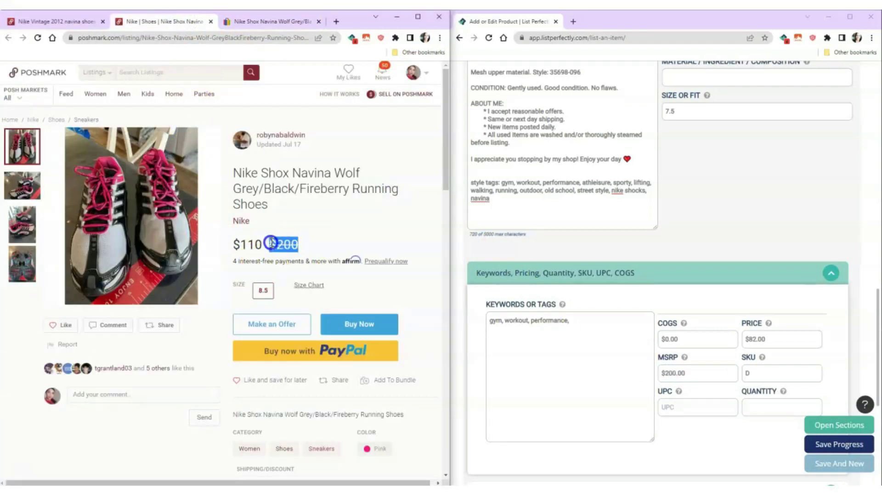
Preview the photo of the bagged shoes on the scale in the Camera folder and set the listing's SKU to D241
{"action": "left_click", "coordinate": [776, 372]}
{"action": "type", "text": "D"}
{"action": "key", "text": "alt+Tab"}
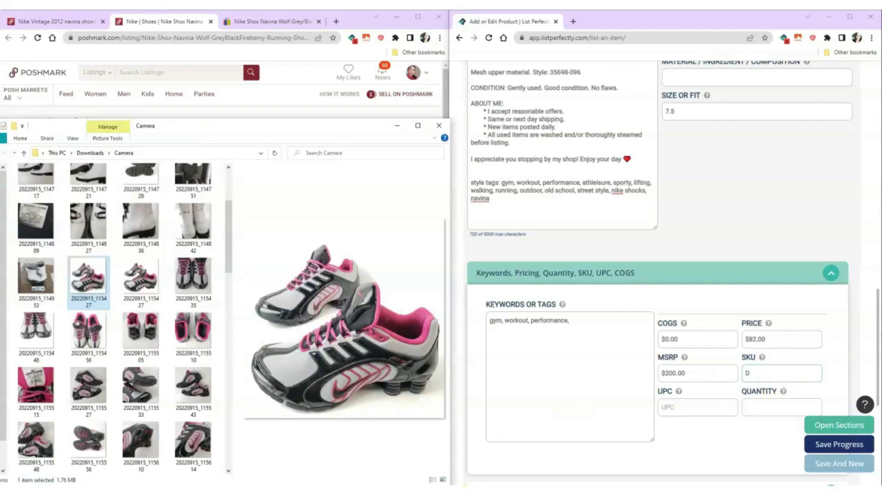
{"action": "scroll", "coordinate": [128, 340], "scroll_direction": "down", "scroll_amount": 5}
{"action": "scroll", "coordinate": [128, 335], "scroll_direction": "up", "scroll_amount": 3}
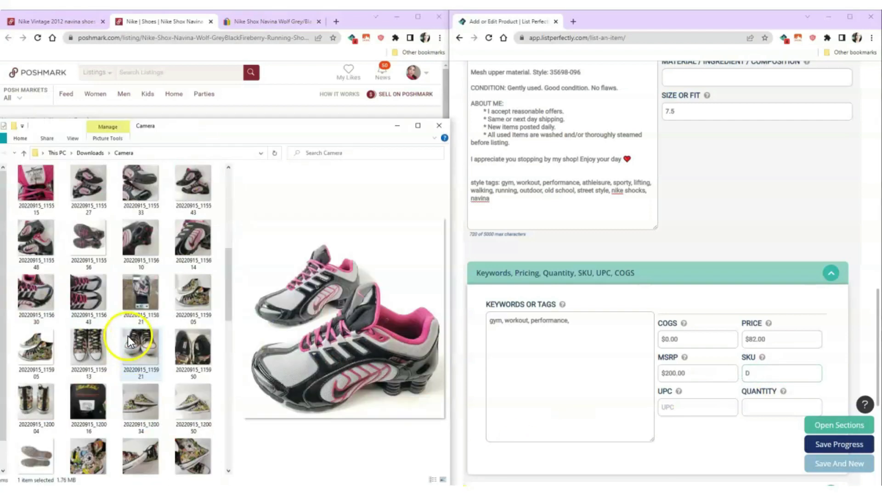
{"action": "left_click", "coordinate": [138, 290]}
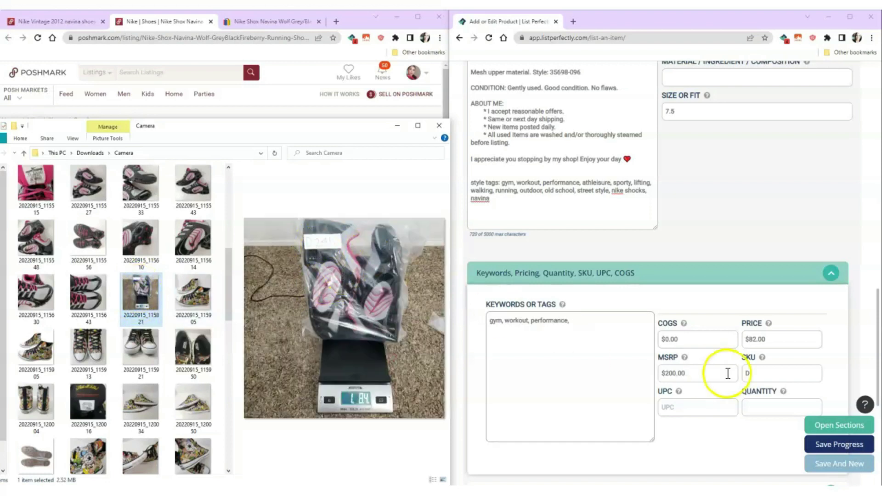
{"action": "left_click", "coordinate": [757, 373]}
{"action": "type", "text": "241"}
Enter a weight of 2 LB in the seller notes and save the listing, exiting to the catalog
{"action": "scroll", "coordinate": [759, 369], "scroll_direction": "down", "scroll_amount": 4}
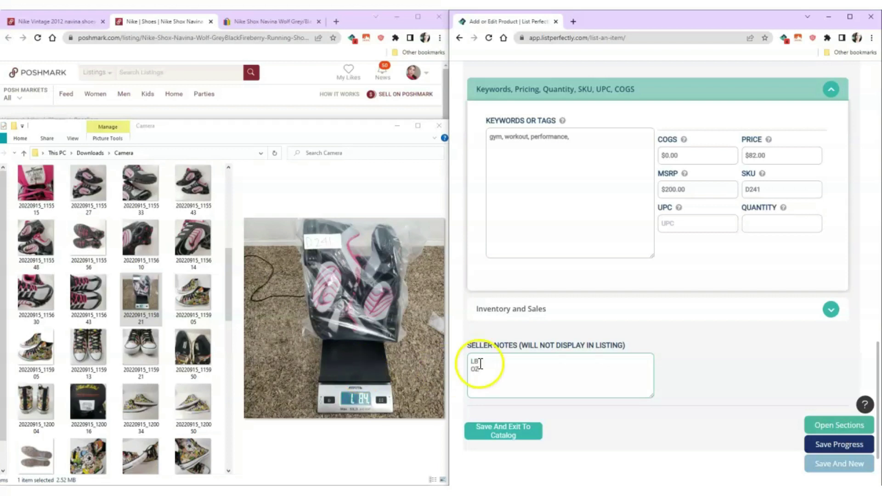
{"action": "scroll", "coordinate": [587, 390], "scroll_direction": "up", "scroll_amount": 4}
{"action": "scroll", "coordinate": [586, 395], "scroll_direction": "up", "scroll_amount": 8}
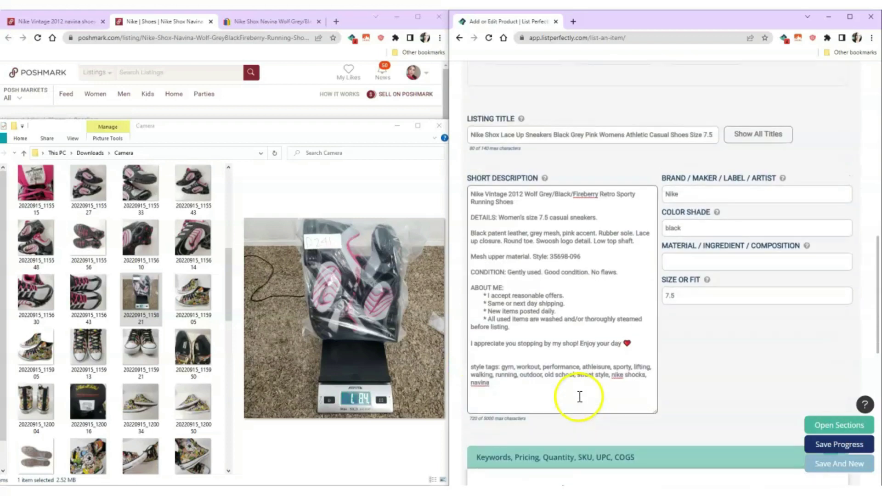
{"action": "scroll", "coordinate": [580, 396], "scroll_direction": "up", "scroll_amount": 7}
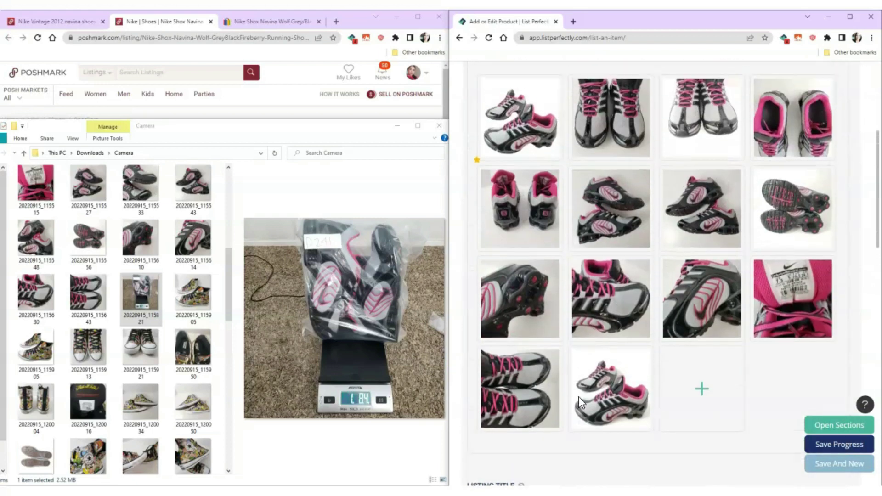
{"action": "scroll", "coordinate": [818, 461], "scroll_direction": "down", "scroll_amount": 3}
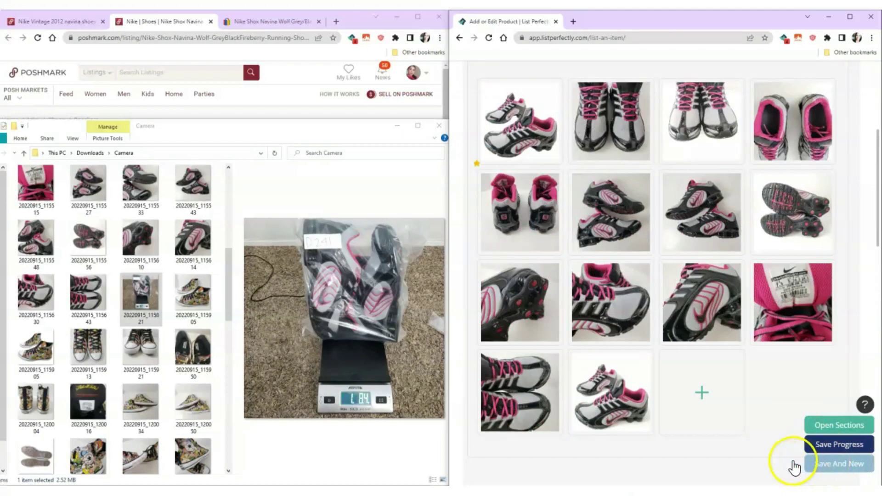
{"action": "scroll", "coordinate": [463, 442], "scroll_direction": "down", "scroll_amount": 18}
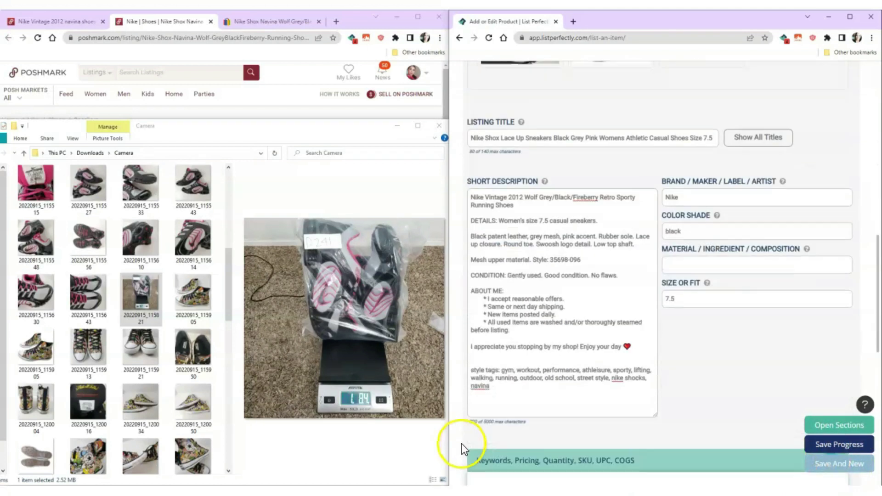
{"action": "left_click", "coordinate": [510, 442]}
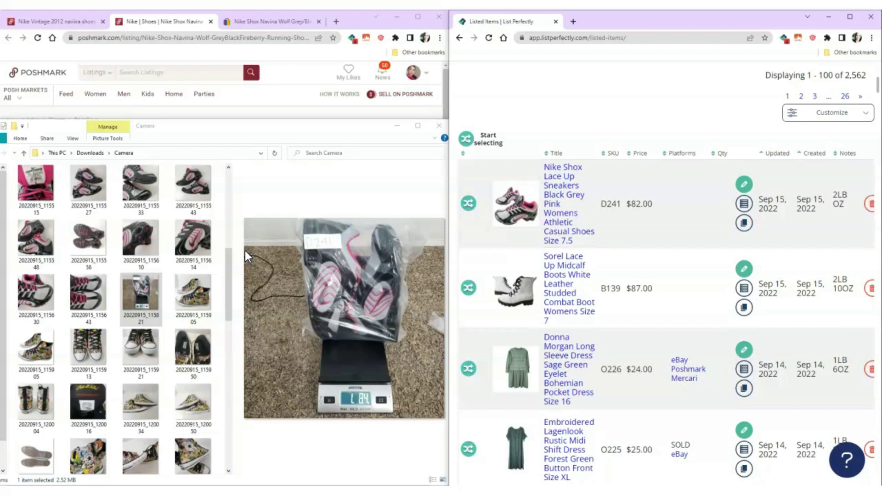
Close the Poshmark listing page and the eBay search results page
{"action": "left_click", "coordinate": [496, 388]}
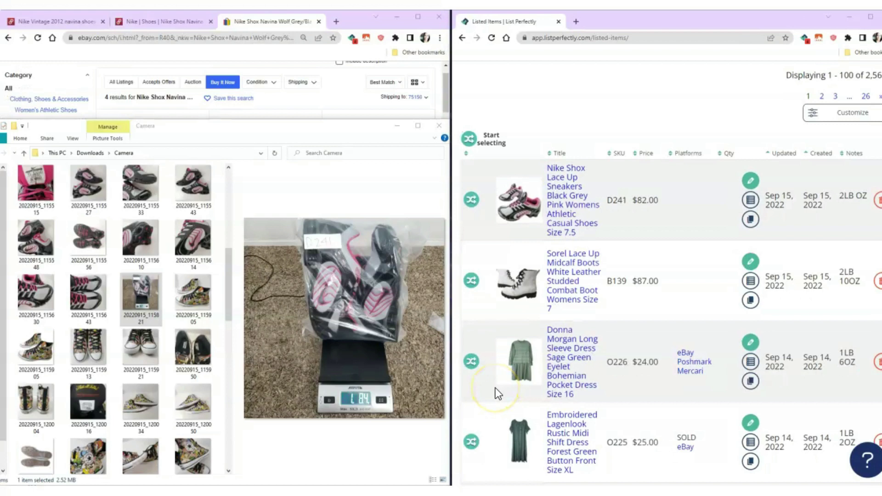
{"action": "left_click", "coordinate": [504, 327]}
{"action": "left_click", "coordinate": [523, 200]}
{"action": "left_click", "coordinate": [563, 268]}
{"action": "left_click", "coordinate": [196, 21]}
{"action": "left_click", "coordinate": [210, 21]}
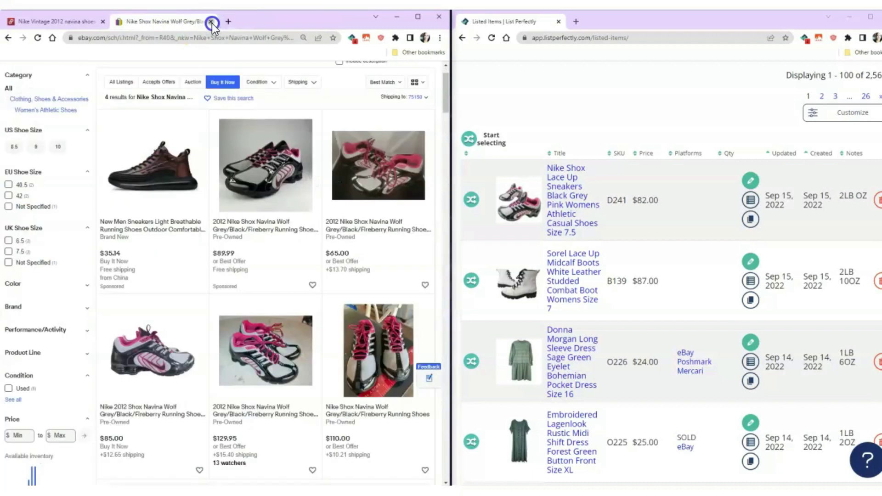
{"action": "left_click", "coordinate": [212, 21]}
Open the 2022 Reseller Spreadsheet from Google Sheets in a new browser page and go to its Inventory sheet
{"action": "left_click", "coordinate": [123, 22]}
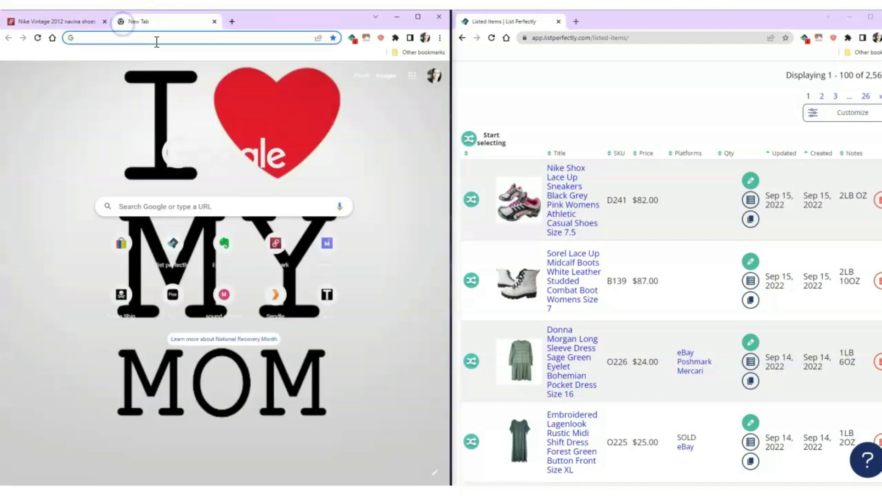
{"action": "left_click", "coordinate": [413, 78]}
{"action": "scroll", "coordinate": [418, 228], "scroll_direction": "down", "scroll_amount": 4}
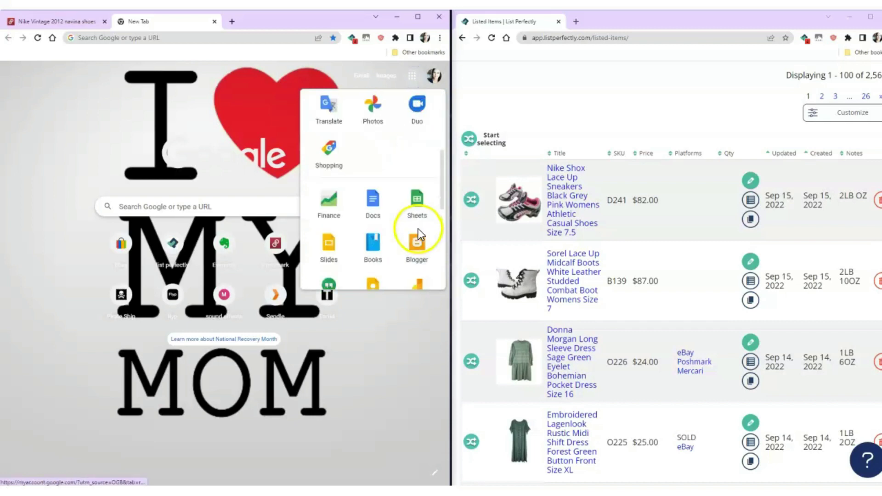
{"action": "left_click", "coordinate": [417, 207]}
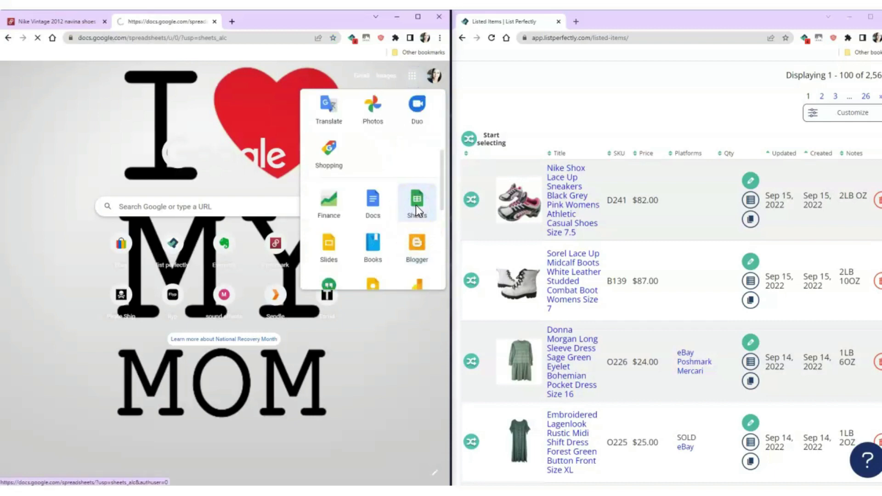
{"action": "left_click", "coordinate": [113, 479]}
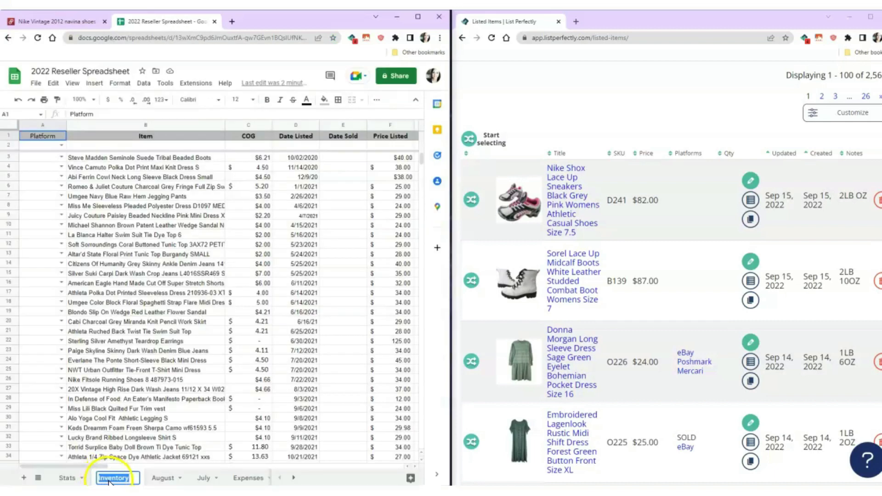
{"action": "mouse_move", "coordinate": [108, 480]}
{"action": "left_mouse_down"}
{"action": "mouse_move", "coordinate": [123, 480]}
{"action": "mouse_move", "coordinate": [115, 478]}
{"action": "left_mouse_up"}
Copy the titles and SKUs of the Sorel boots and Nike Shox sneakers from the catalog into Item cells B573 and B574
{"action": "left_click_drag", "start_coordinate": [423, 159], "coordinate": [408, 378]}
{"action": "left_click_drag", "start_coordinate": [627, 282], "coordinate": [549, 253]}
{"action": "key", "text": "ctrl+c"}
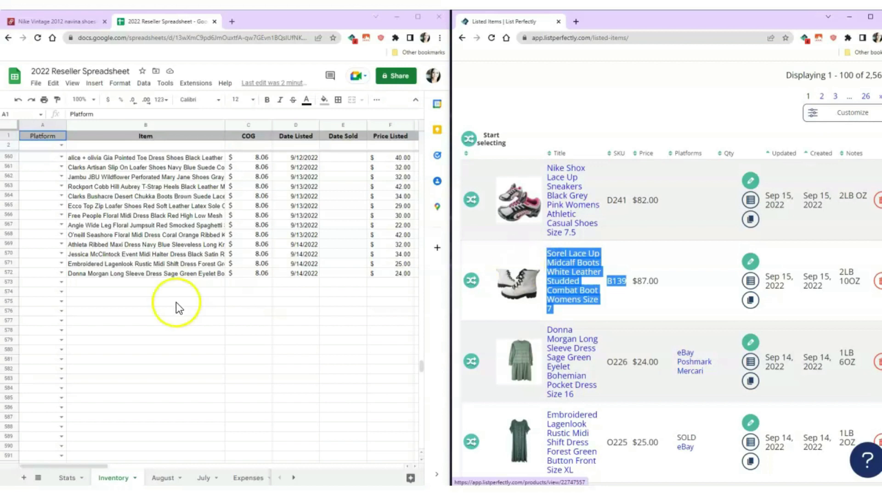
{"action": "left_click", "coordinate": [88, 282]}
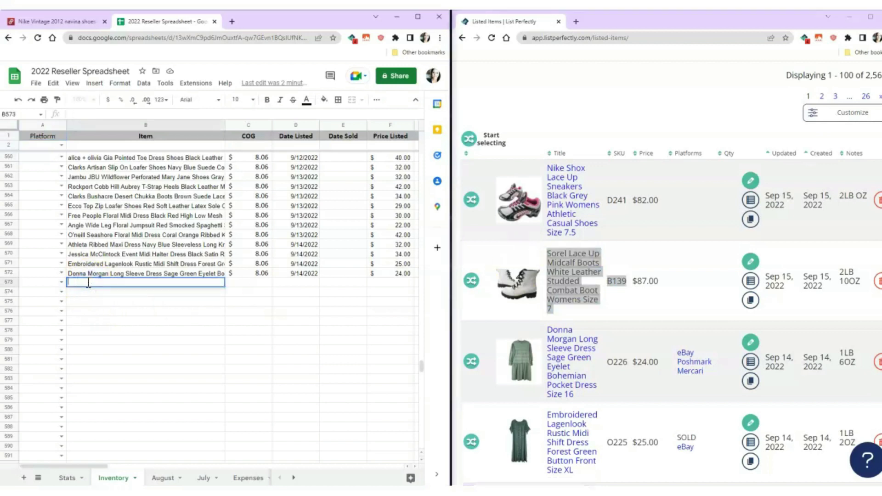
{"action": "key", "text": "ctrl+v"}
{"action": "left_click_drag", "start_coordinate": [625, 204], "coordinate": [547, 169]}
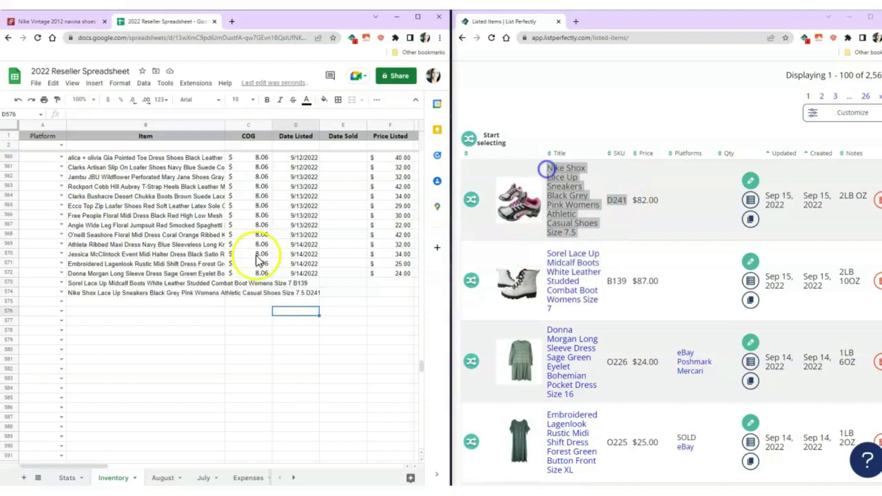
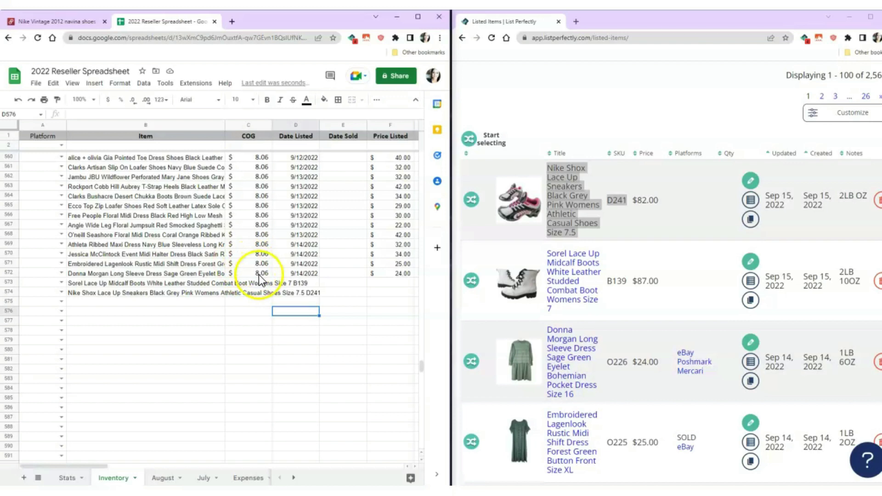
Copy the 8.06 cost of goods from C572 into C573 and C574 for the boots and sneakers
{"action": "left_click", "coordinate": [259, 274]}
{"action": "key", "text": "ctrl+c"}
{"action": "left_click_drag", "start_coordinate": [253, 283], "coordinate": [252, 291]}
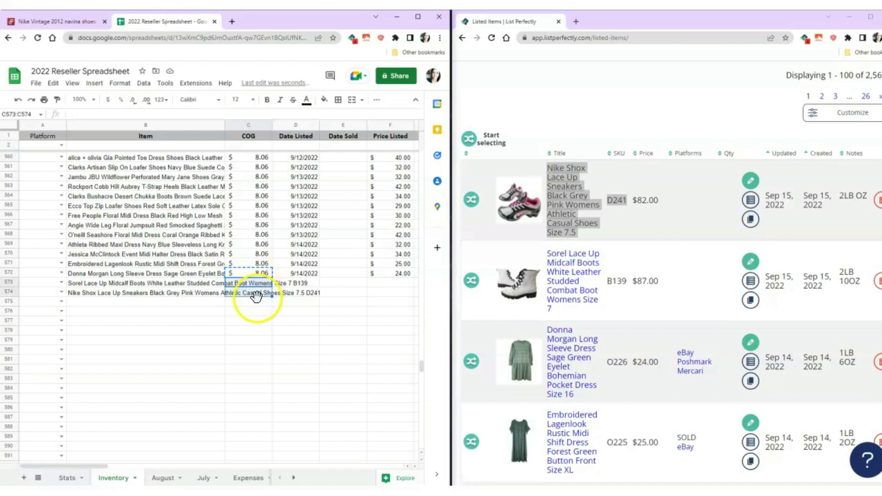
{"action": "key", "text": "ctrl+v"}
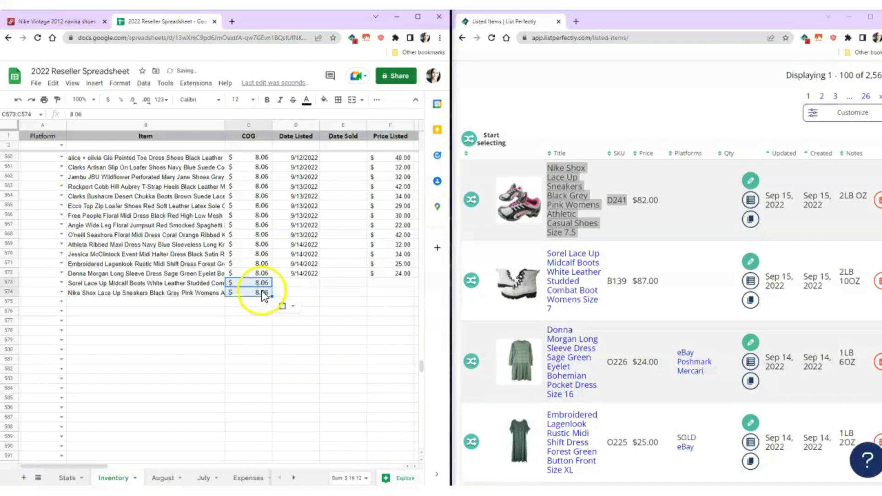
Enter 9/15/22 as the Date Listed in D573 and copy it to D574
{"action": "left_click", "coordinate": [296, 283]}
{"action": "type", "text": "9/15/22"}
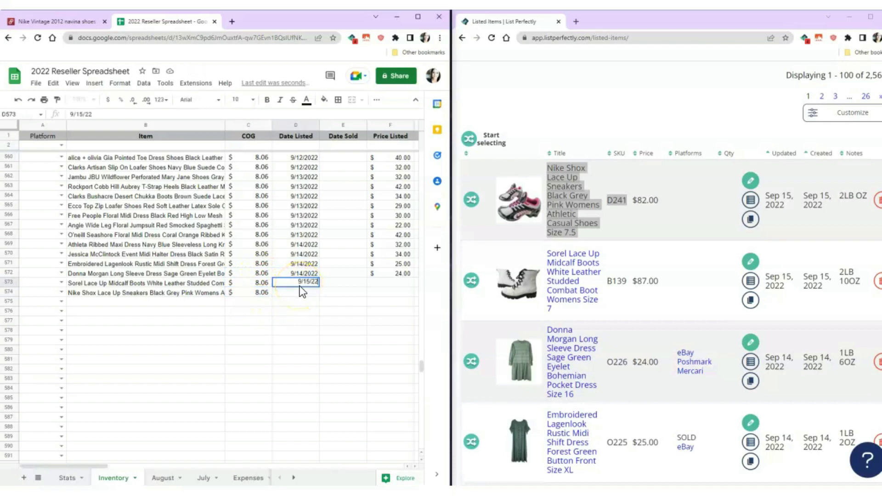
{"action": "key", "text": "Return"}
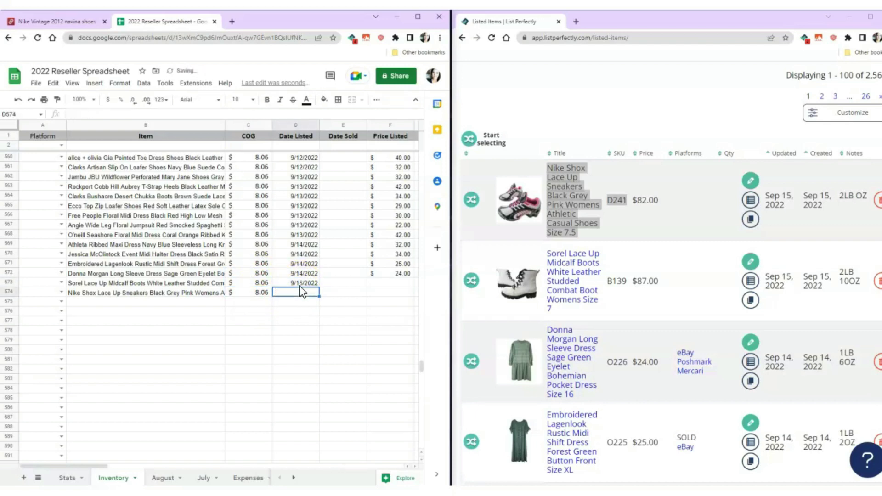
{"action": "left_click", "coordinate": [307, 281]}
{"action": "key", "text": "ctrl+c"}
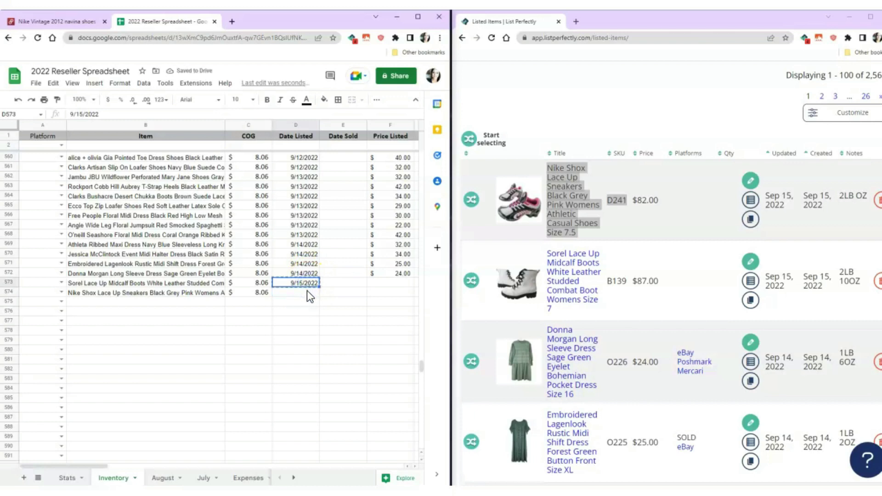
{"action": "left_click", "coordinate": [307, 294]}
{"action": "key", "text": "ctrl+v"}
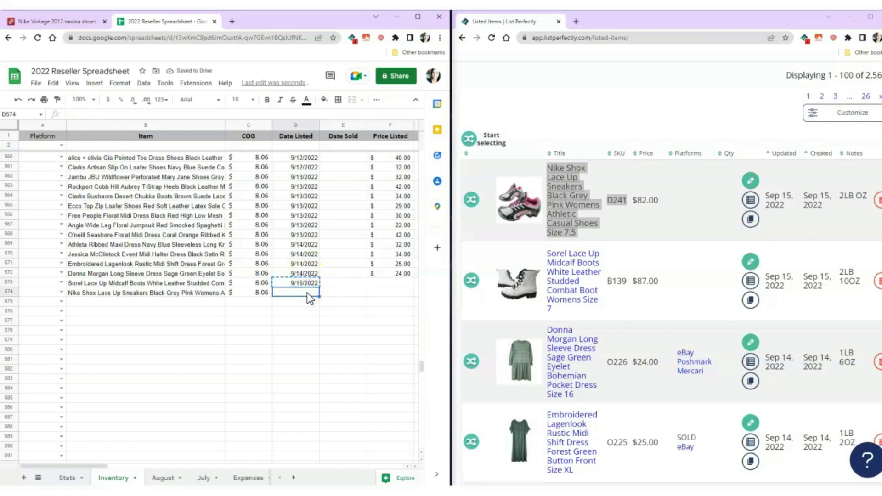
Enter the listed prices, 87 for the Sorel boots in F573 and 82 for the Nike Shox sneakers in F574
{"action": "left_click", "coordinate": [391, 283]}
{"action": "left_click", "coordinate": [636, 295]}
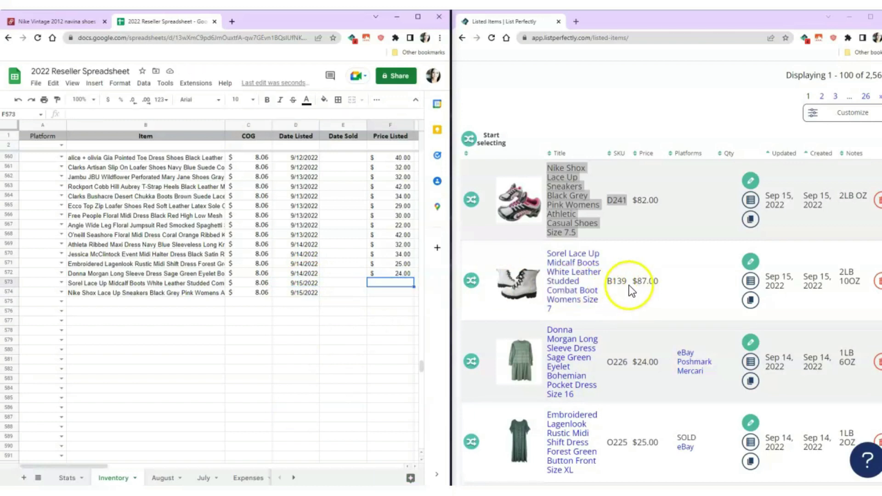
{"action": "type", "text": "87"}
{"action": "key", "text": "Return"}
{"action": "type", "text": "82"}
{"action": "key", "text": "Return"}
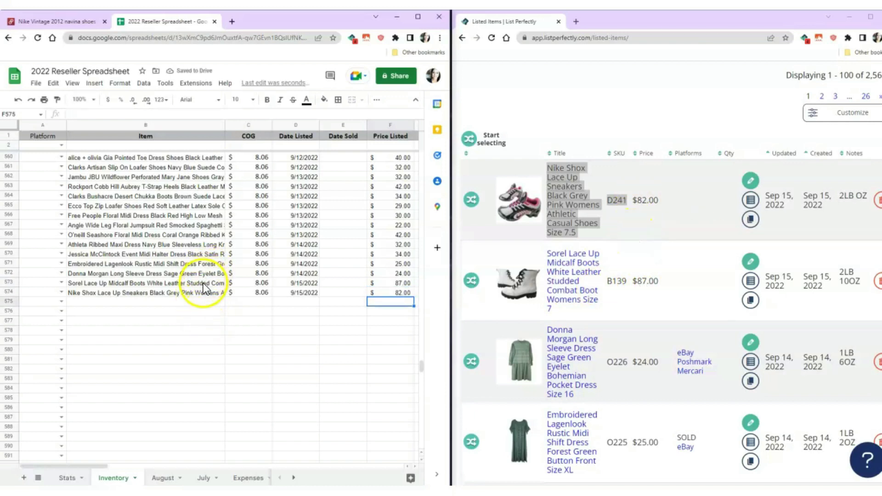
Highlight the SKU B139 at the end of the Sorel boots' title in B573
{"action": "double_click", "coordinate": [203, 283]}
{"action": "left_click", "coordinate": [309, 283]}
{"action": "left_click_drag", "start_coordinate": [314, 282], "coordinate": [298, 283]}
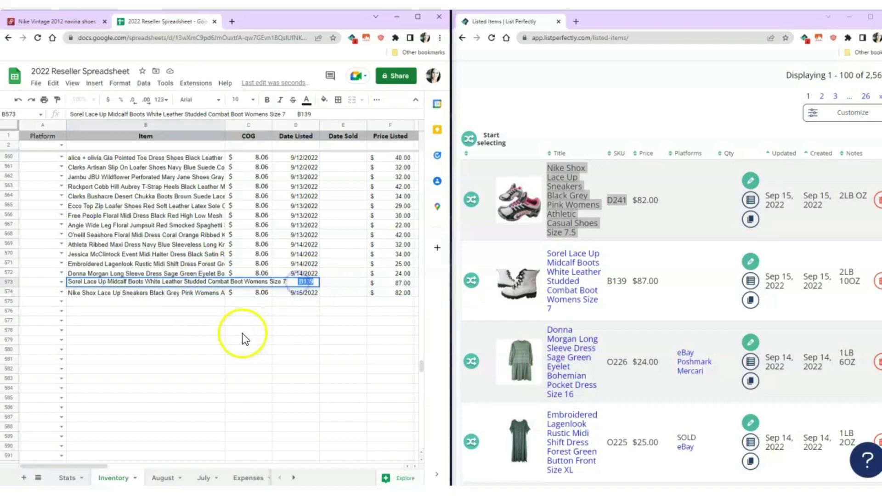
Open the Cliffs White Mountain sandals order from Poshmark's My Sales page and highlight its SKU
{"action": "key", "text": "ctrl+Page_Up"}
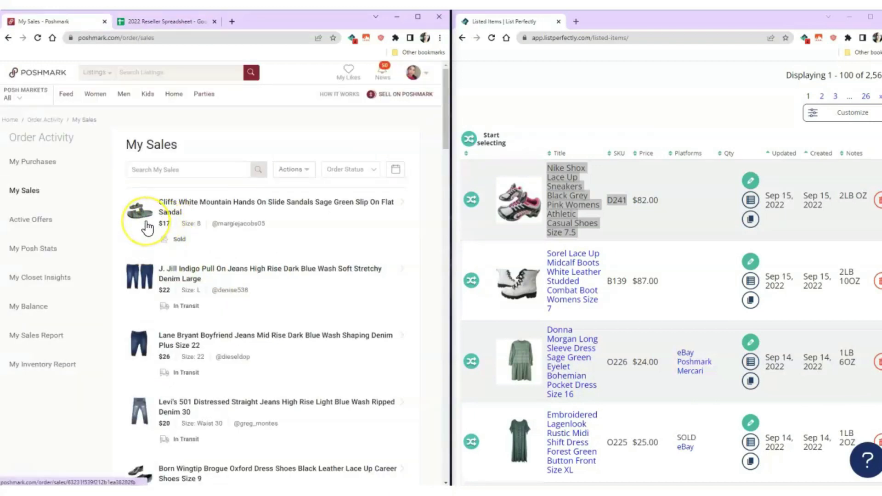
{"action": "left_click", "coordinate": [147, 225]}
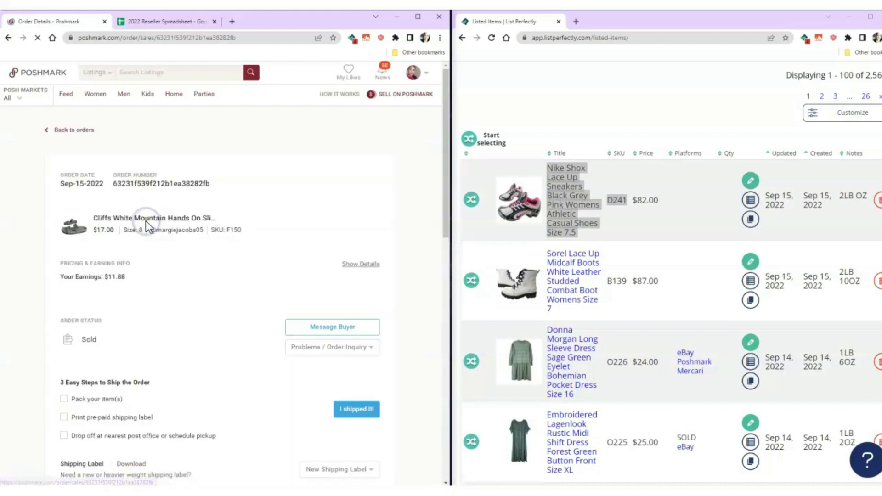
{"action": "left_click", "coordinate": [233, 231]}
{"action": "double_click", "coordinate": [227, 231]}
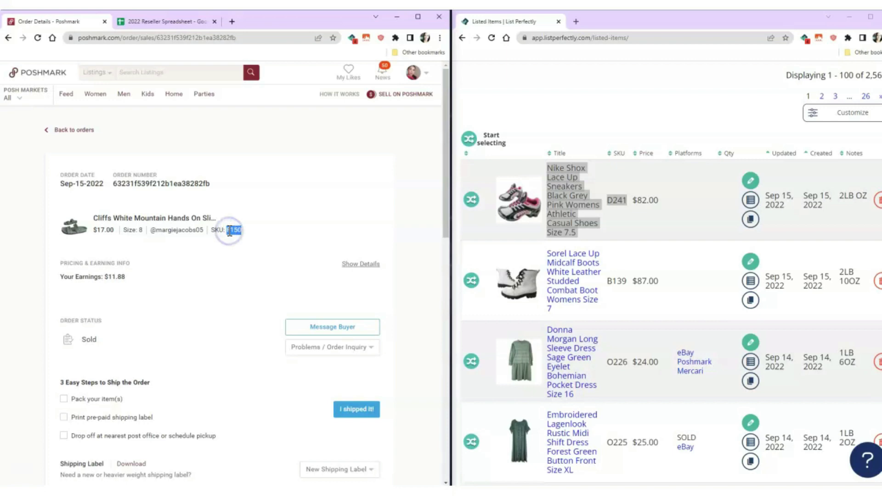
Return to the reseller spreadsheet and search the Inventory sheet for SKU F150
{"action": "left_click", "coordinate": [178, 20]}
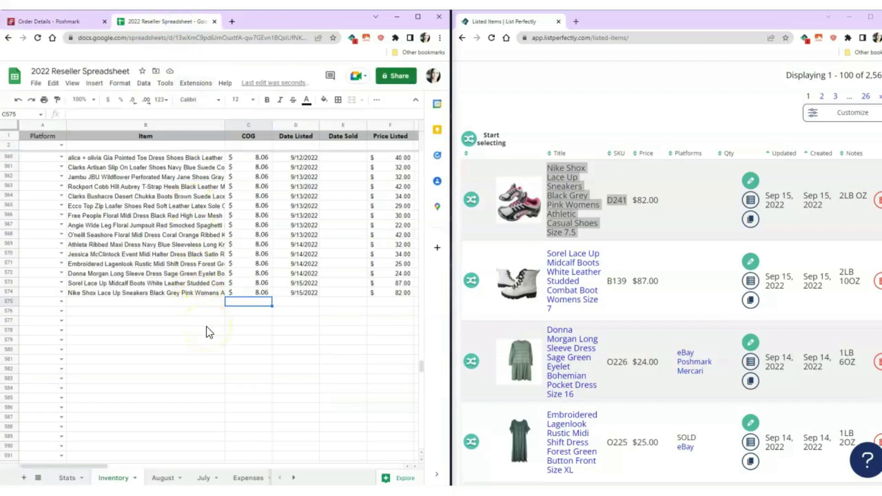
{"action": "key", "text": "ctrl+f"}
{"action": "left_click", "coordinate": [267, 126]}
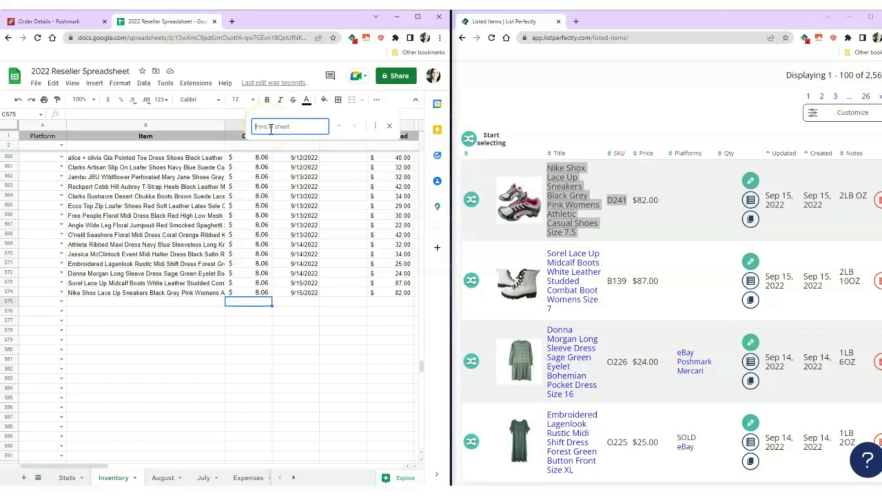
{"action": "type", "text": "F150"}
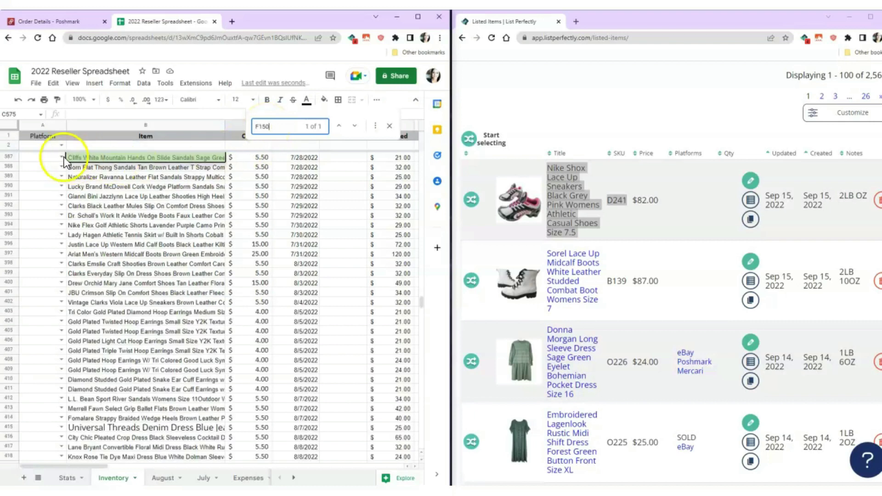
Select row 387 of the Cliffs White Mountain sandals and bring the later monthly sheets, including Sept, into view
{"action": "left_click", "coordinate": [11, 157]}
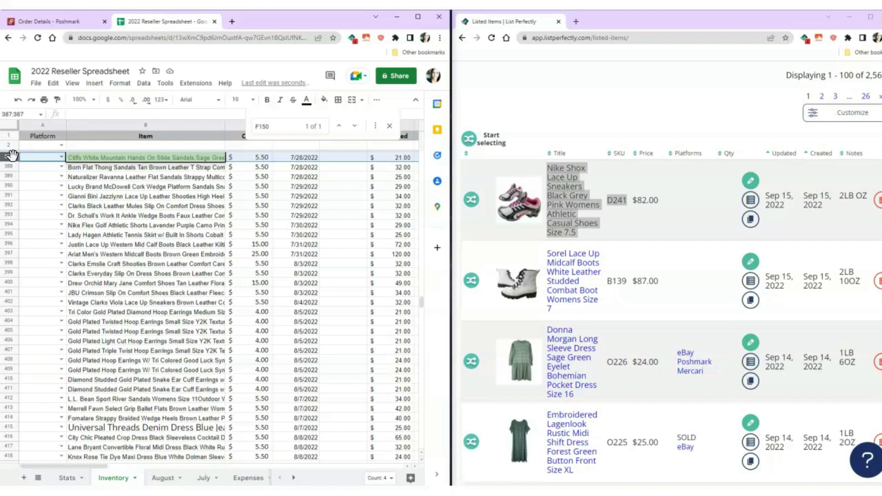
{"action": "left_click", "coordinate": [31, 165]}
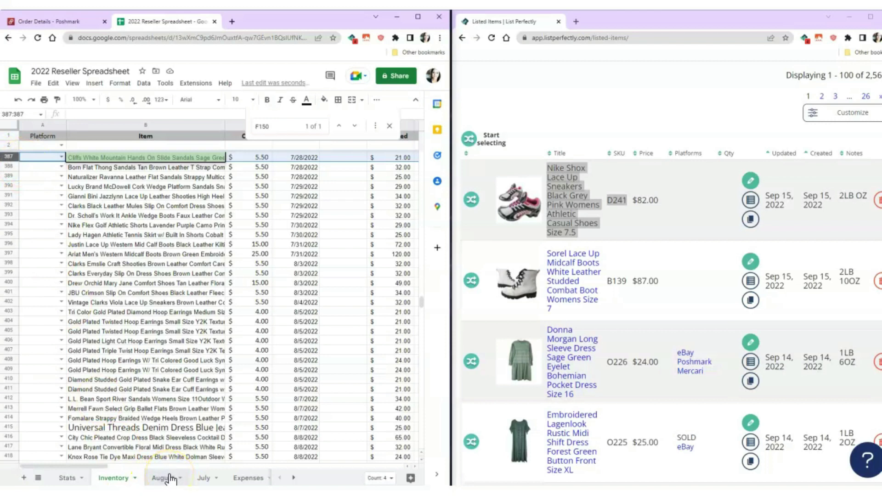
{"action": "left_click", "coordinate": [293, 478]}
{"action": "left_click", "coordinate": [294, 478]}
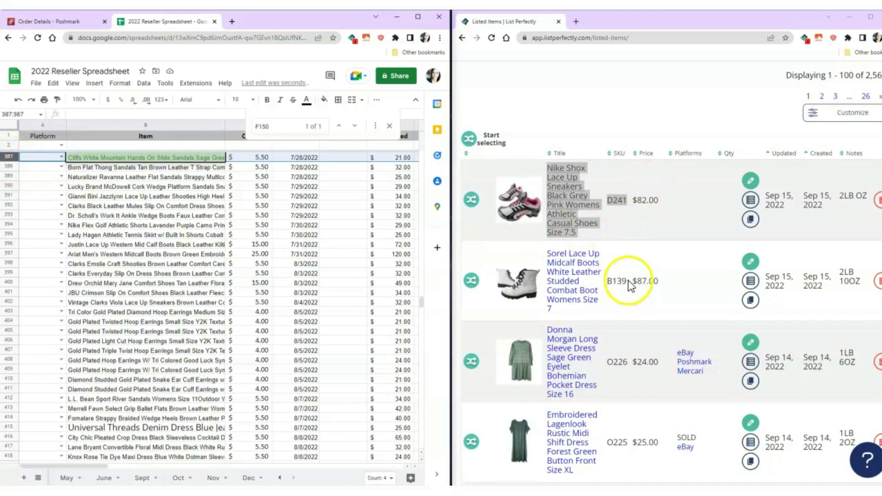
Highlight the Sorel boots' title and SKU in the List Perfectly catalog and close the spreadsheet search
{"action": "left_click_drag", "start_coordinate": [627, 281], "coordinate": [549, 251]}
{"action": "key", "text": "alt+Tab"}
{"action": "key", "text": "Escape"}
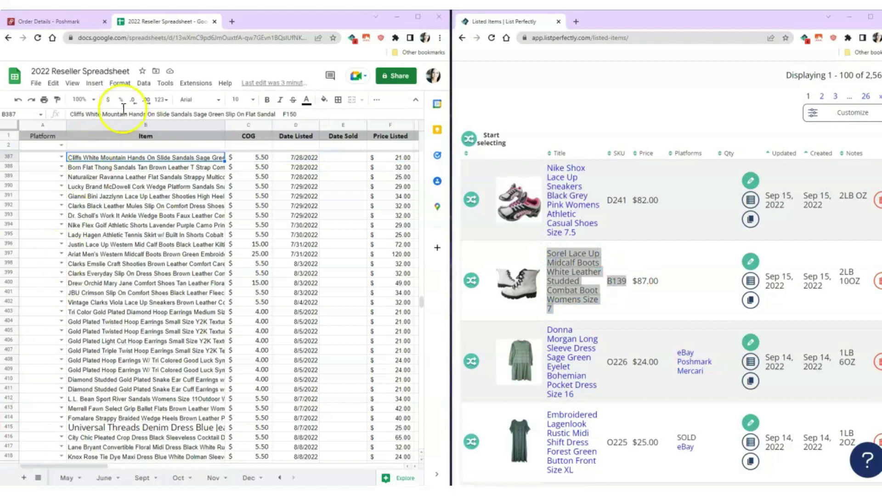
Close the reseller spreadsheet and Poshmark order pages, and maximize the List Perfectly window
{"action": "left_click", "coordinate": [214, 21]}
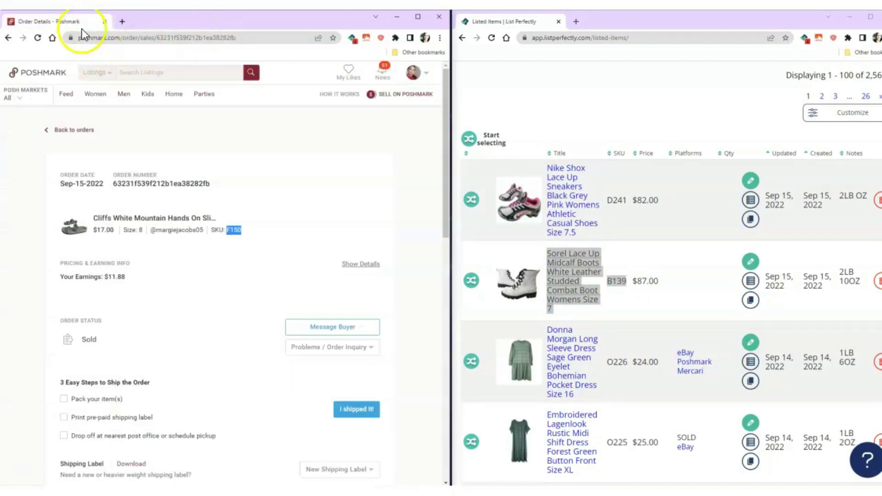
{"action": "left_click", "coordinate": [105, 22]}
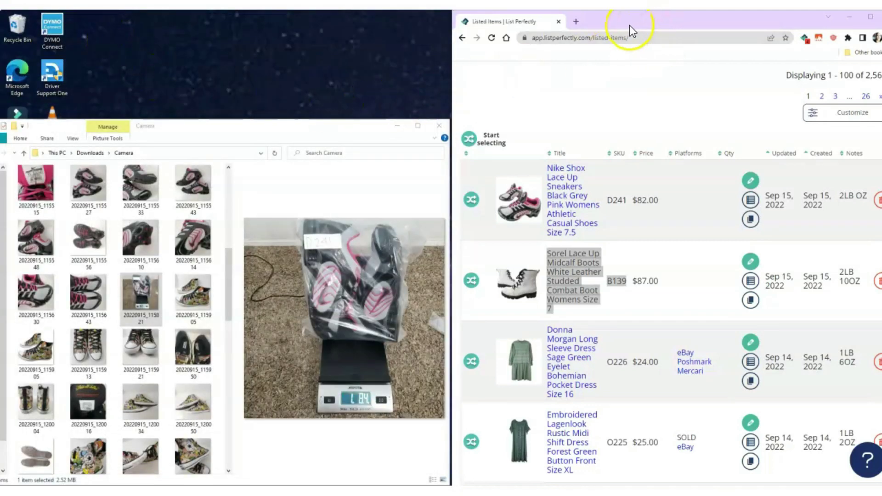
{"action": "left_click", "coordinate": [870, 16]}
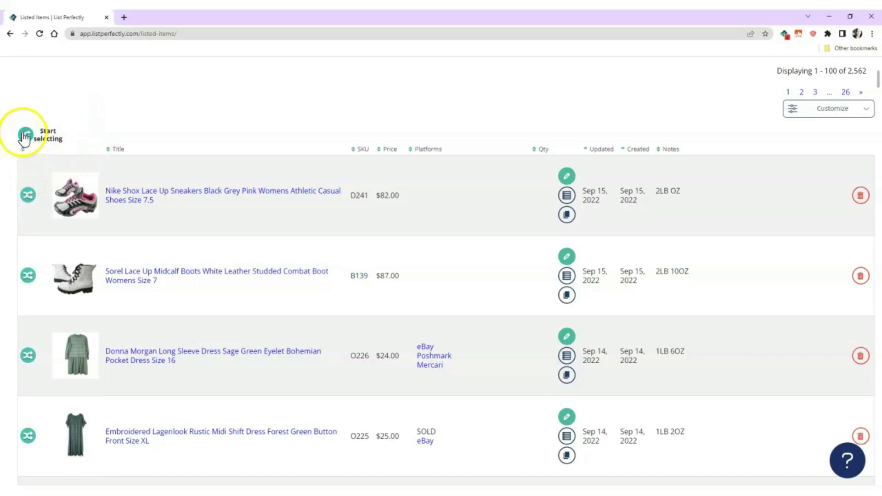
Turn on multiple selection in the catalog and select the Nike Shox sneakers and Sorel boots listings
{"action": "left_click", "coordinate": [26, 136]}
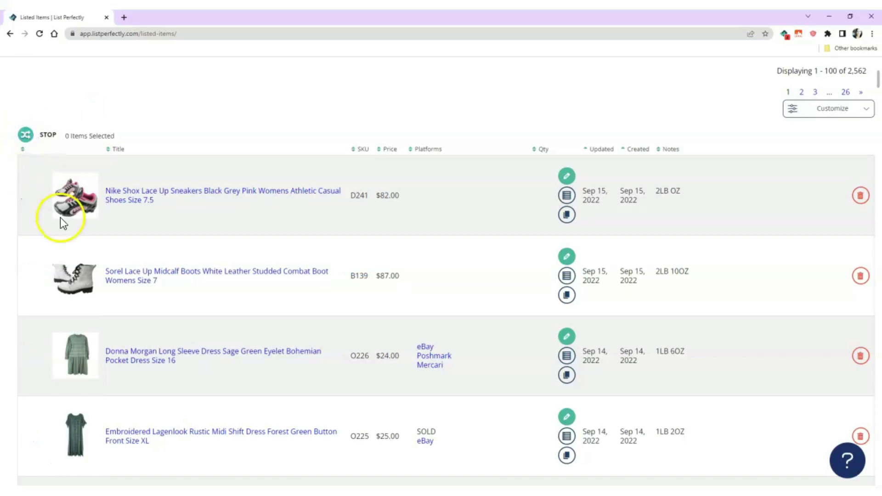
{"action": "left_click", "coordinate": [68, 201]}
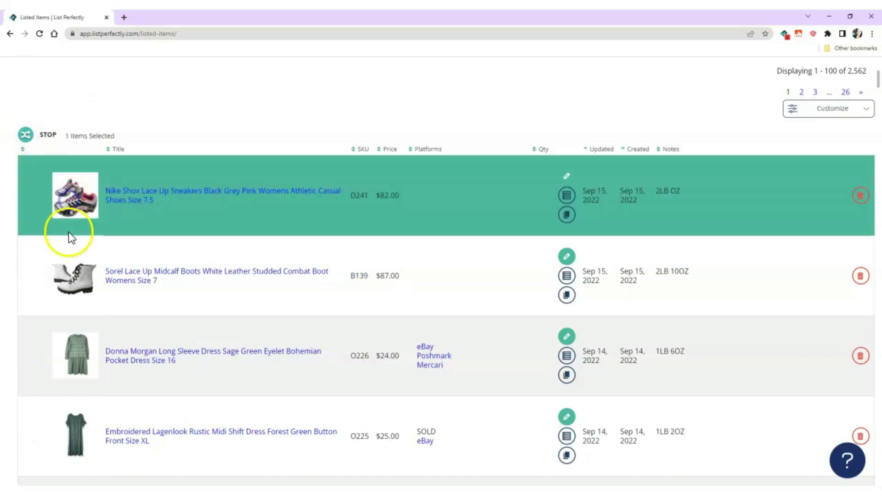
{"action": "left_click", "coordinate": [70, 289]}
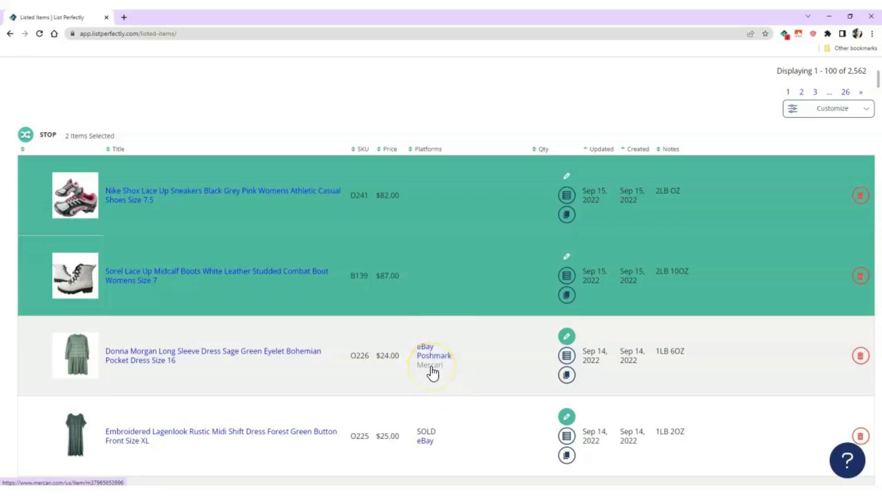
{"action": "scroll", "coordinate": [437, 372], "scroll_direction": "down", "scroll_amount": 2}
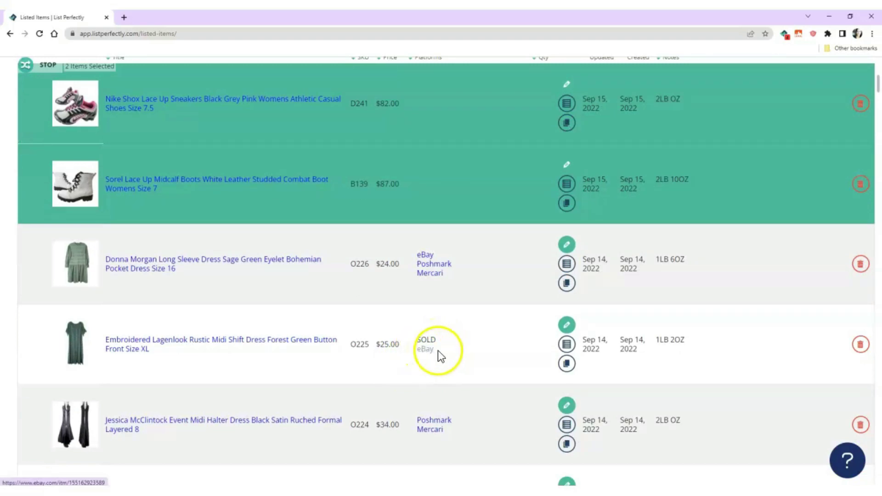
{"action": "scroll", "coordinate": [268, 295], "scroll_direction": "up", "scroll_amount": 3}
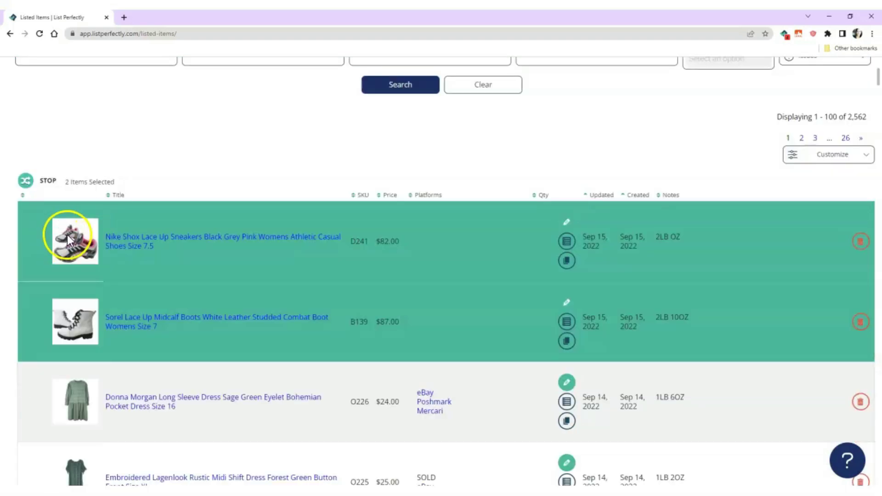
Copy the two selected listings to eBay, Mercari and Poshmark
{"action": "left_click", "coordinate": [24, 188]}
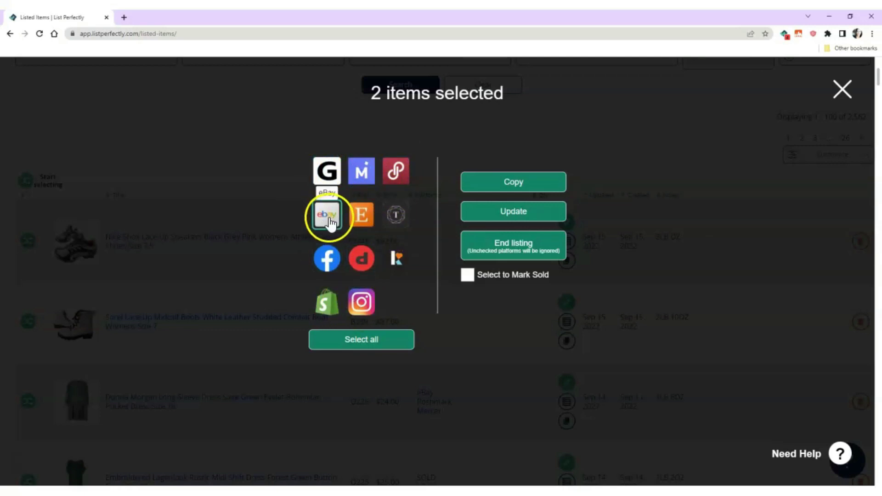
{"action": "left_click", "coordinate": [364, 179]}
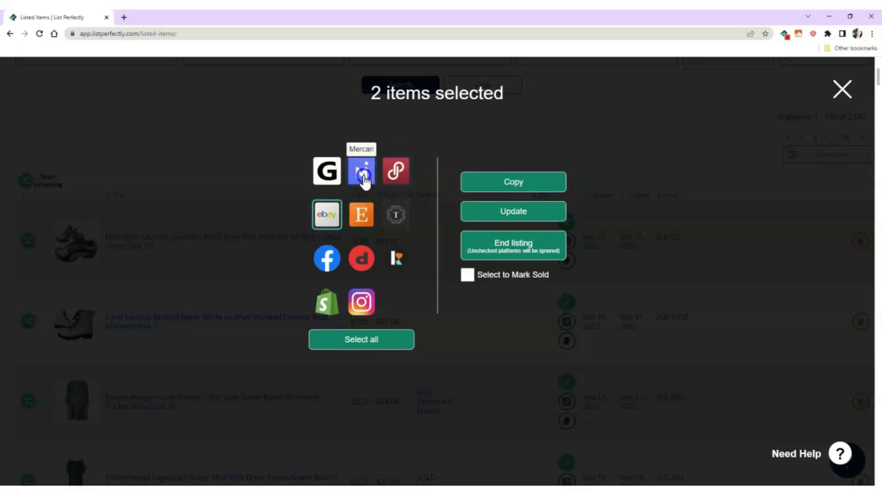
{"action": "left_click", "coordinate": [398, 186]}
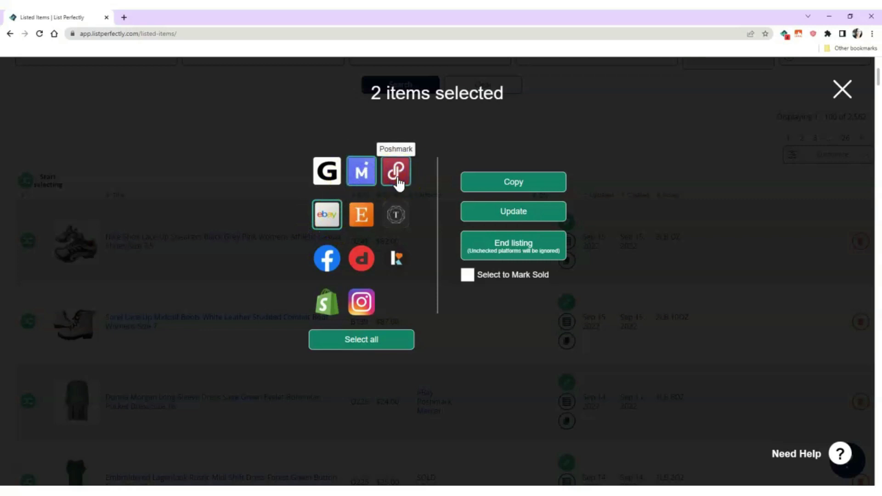
{"action": "left_click", "coordinate": [517, 184]}
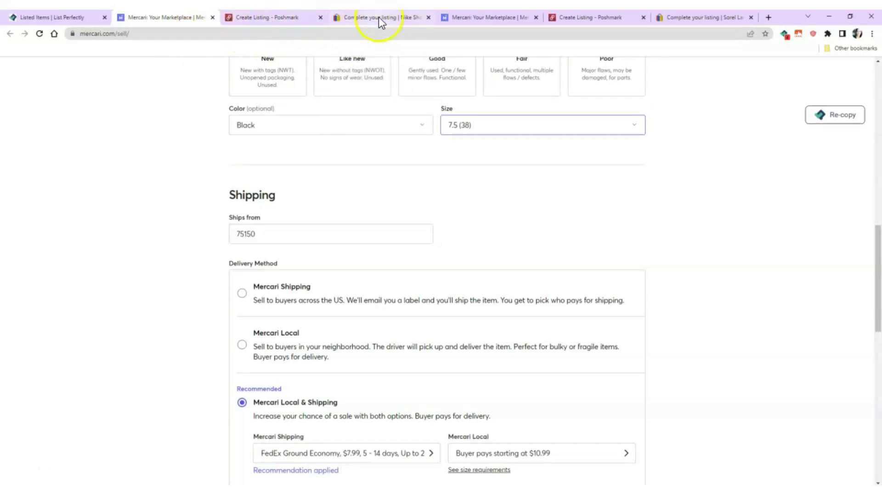
Review the photos, title, description, tags, category, brand, condition, color and size fields of the Nike Shox draft on Mercari
{"action": "scroll", "coordinate": [153, 313], "scroll_direction": "up", "scroll_amount": 15}
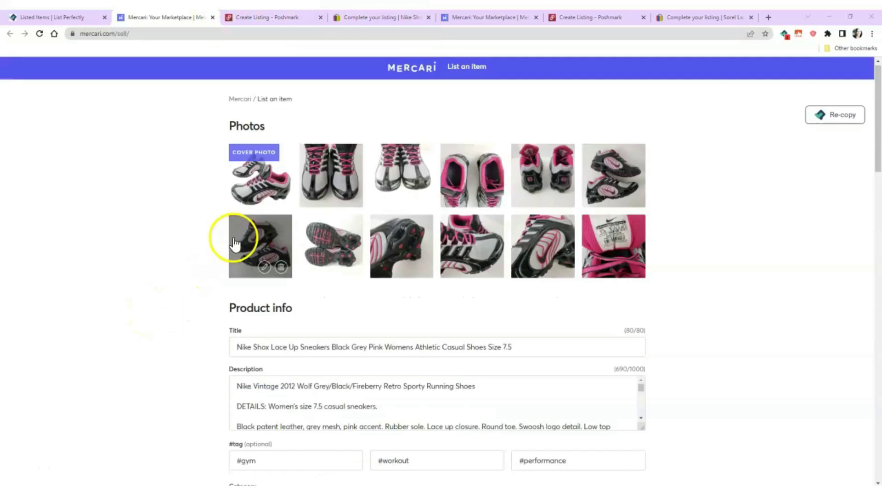
{"action": "scroll", "coordinate": [533, 280], "scroll_direction": "down", "scroll_amount": 4}
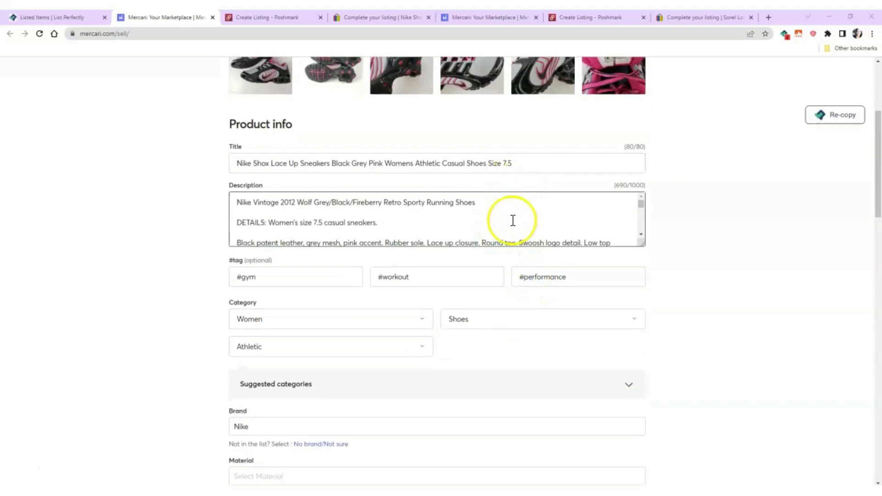
{"action": "scroll", "coordinate": [512, 220], "scroll_direction": "down", "scroll_amount": 1}
{"action": "scroll", "coordinate": [223, 191], "scroll_direction": "up", "scroll_amount": 2}
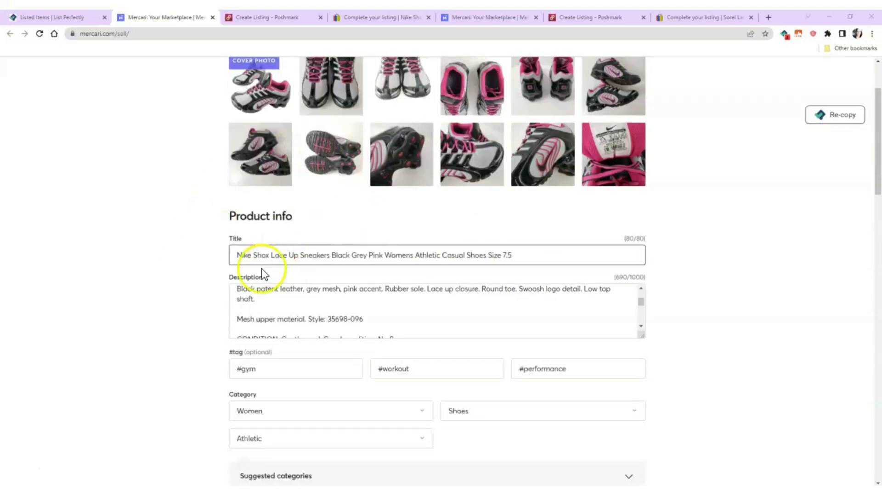
{"action": "scroll", "coordinate": [190, 313], "scroll_direction": "down", "scroll_amount": 4}
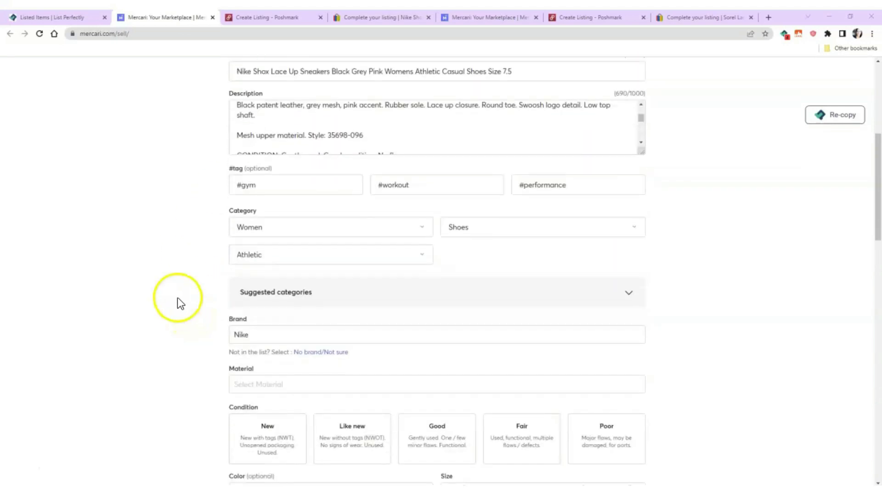
{"action": "scroll", "coordinate": [202, 395], "scroll_direction": "down", "scroll_amount": 1}
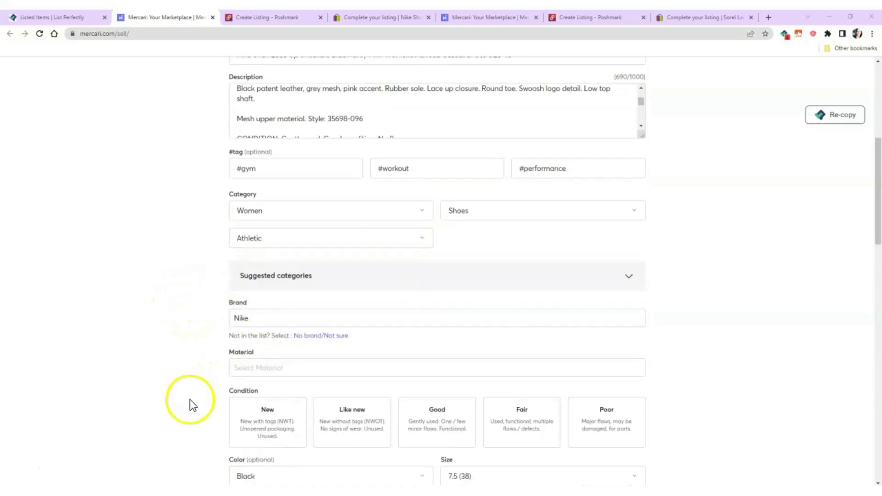
{"action": "scroll", "coordinate": [189, 399], "scroll_direction": "down", "scroll_amount": 3}
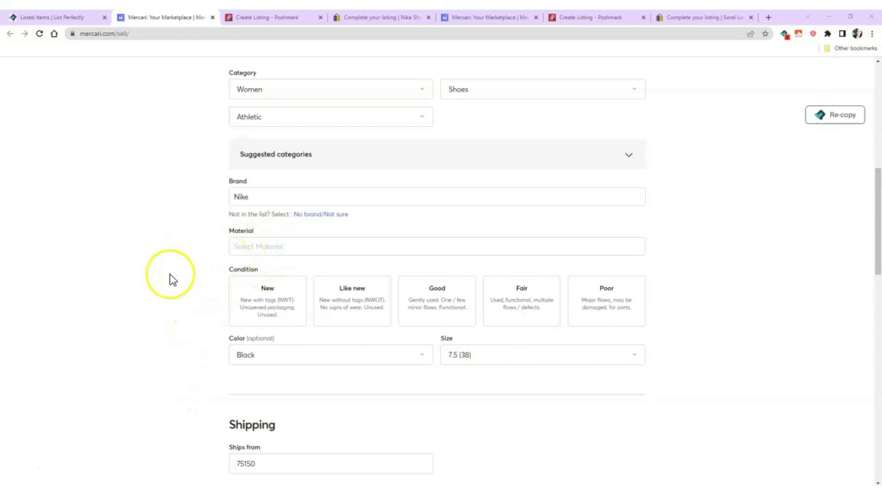
{"action": "scroll", "coordinate": [173, 280], "scroll_direction": "up", "scroll_amount": 3}
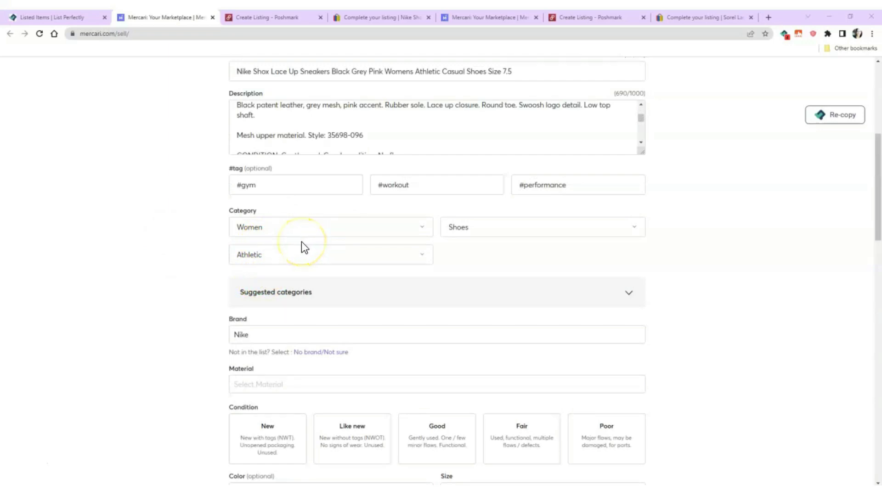
{"action": "scroll", "coordinate": [182, 299], "scroll_direction": "down", "scroll_amount": 4}
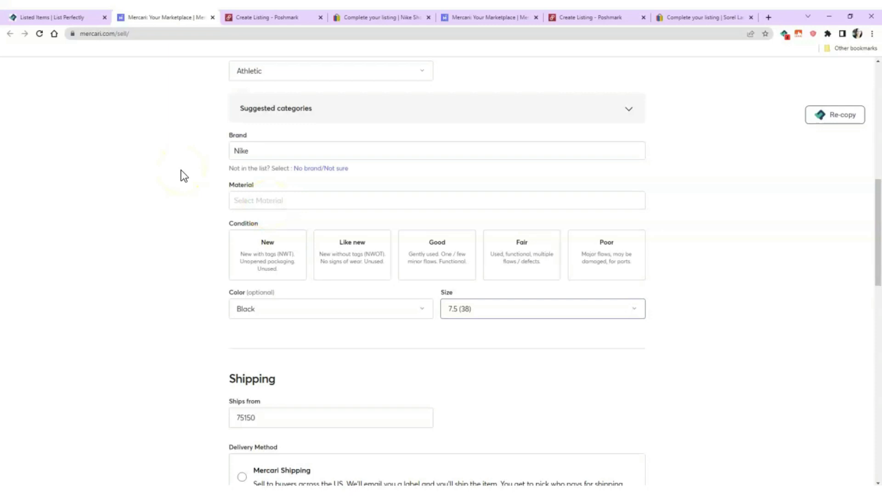
Move the List Perfectly catalog into its own window beside the Mercari listing, close its copy dialog and show the Camera photo folder
{"action": "left_click", "coordinate": [852, 18]}
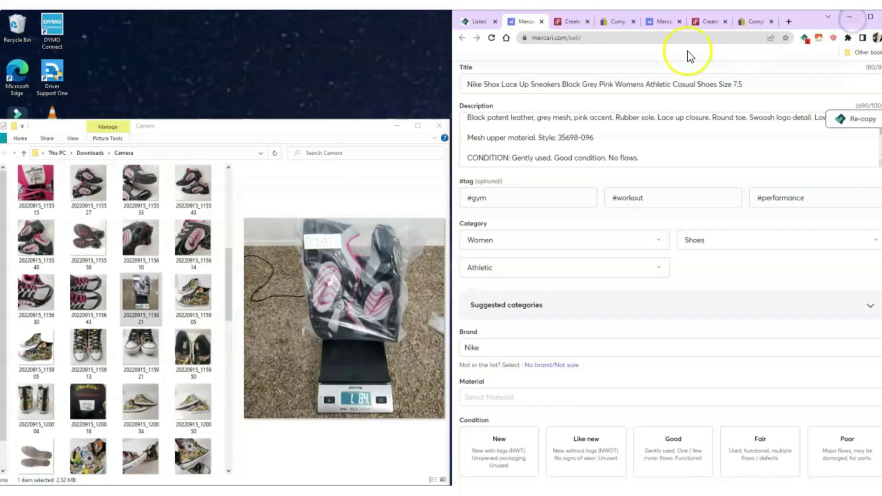
{"action": "left_click", "coordinate": [479, 20]}
{"action": "left_click_drag", "start_coordinate": [479, 20], "coordinate": [7, 26]}
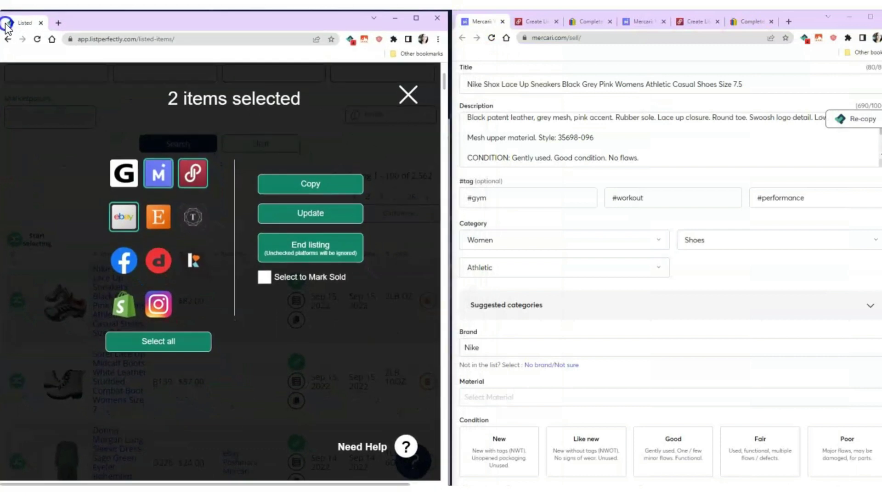
{"action": "left_click", "coordinate": [405, 92]}
{"action": "left_click", "coordinate": [211, 478]}
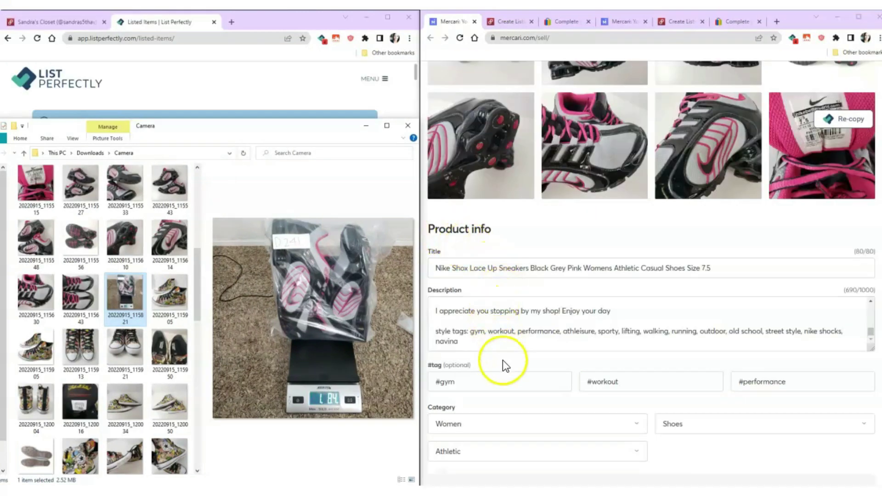
Set the sneakers' material to Fabric, end use to Running, style to Low Top and condition to Good in the Mercari listing
{"action": "scroll", "coordinate": [505, 352], "scroll_direction": "down", "scroll_amount": 3}
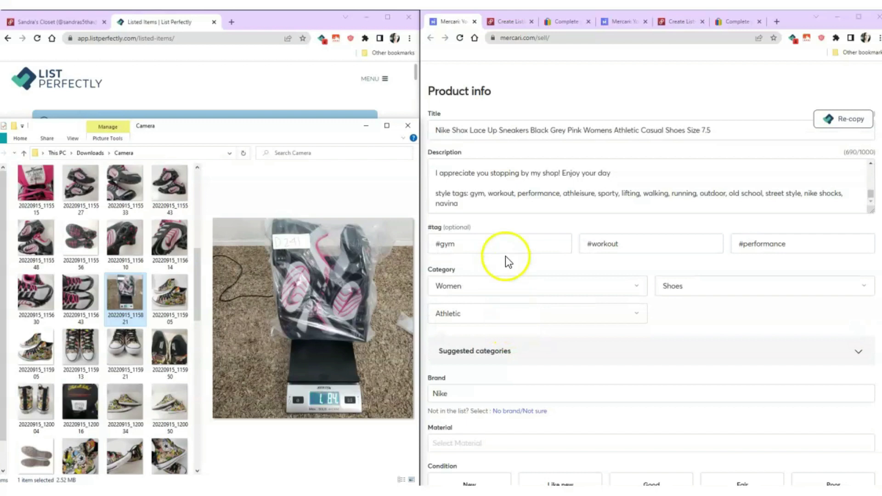
{"action": "scroll", "coordinate": [506, 256], "scroll_direction": "down", "scroll_amount": 3}
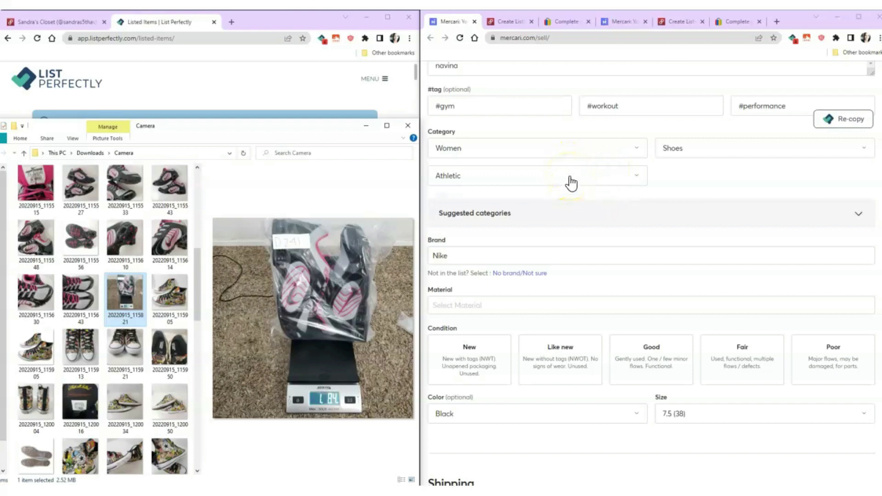
{"action": "scroll", "coordinate": [556, 203], "scroll_direction": "down", "scroll_amount": 2}
{"action": "left_click", "coordinate": [469, 214]}
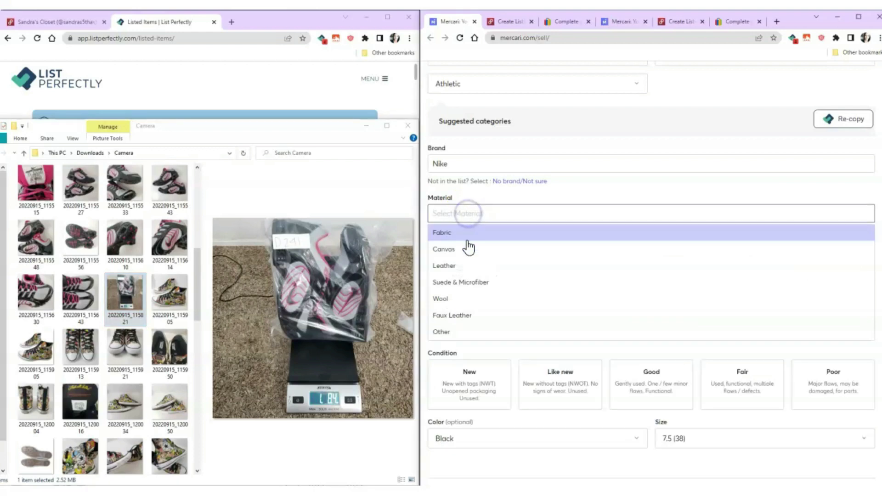
{"action": "left_click", "coordinate": [461, 233]}
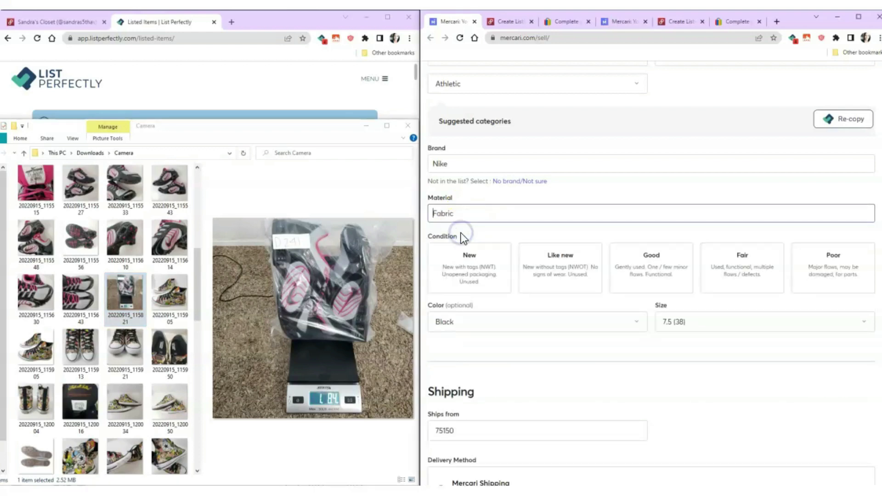
{"action": "left_click", "coordinate": [725, 212]}
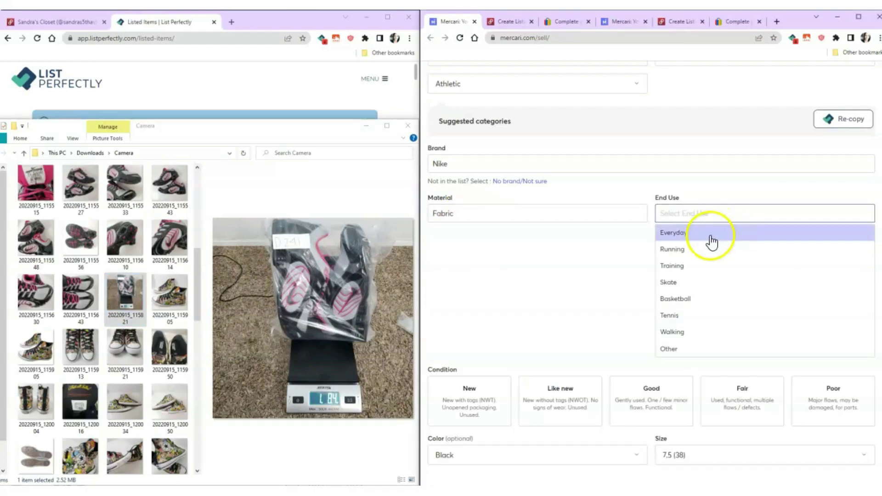
{"action": "left_click", "coordinate": [685, 250]}
{"action": "left_click", "coordinate": [538, 276]}
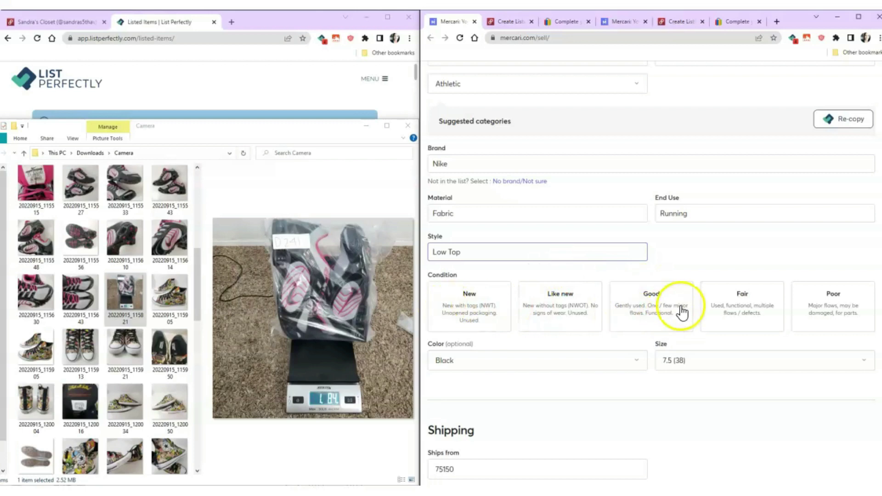
{"action": "left_click", "coordinate": [653, 310]}
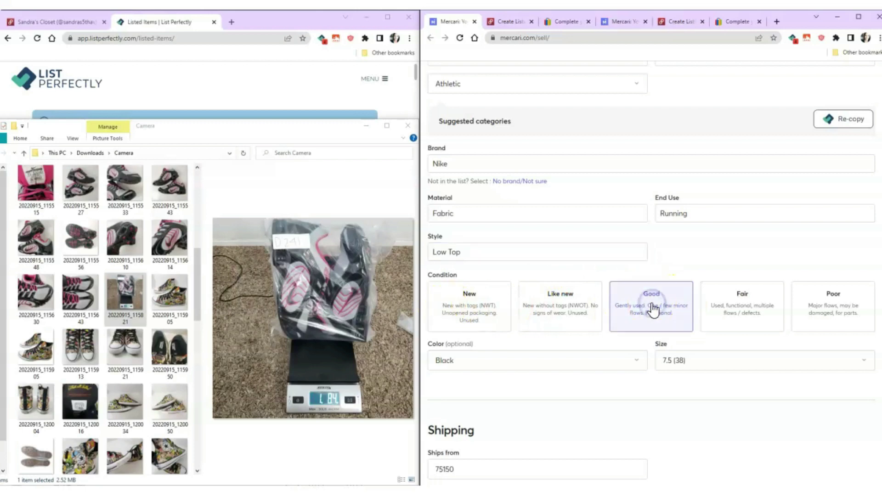
Check the Mercari listing's delivery method and price, and recheck the product details already filled in
{"action": "scroll", "coordinate": [644, 303], "scroll_direction": "down", "scroll_amount": 3}
{"action": "scroll", "coordinate": [682, 248], "scroll_direction": "down", "scroll_amount": 5}
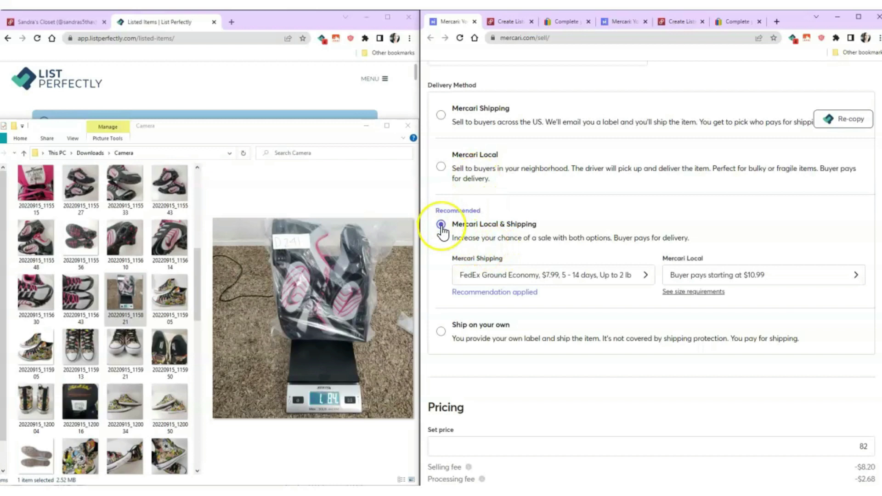
{"action": "scroll", "coordinate": [496, 287], "scroll_direction": "down", "scroll_amount": 2}
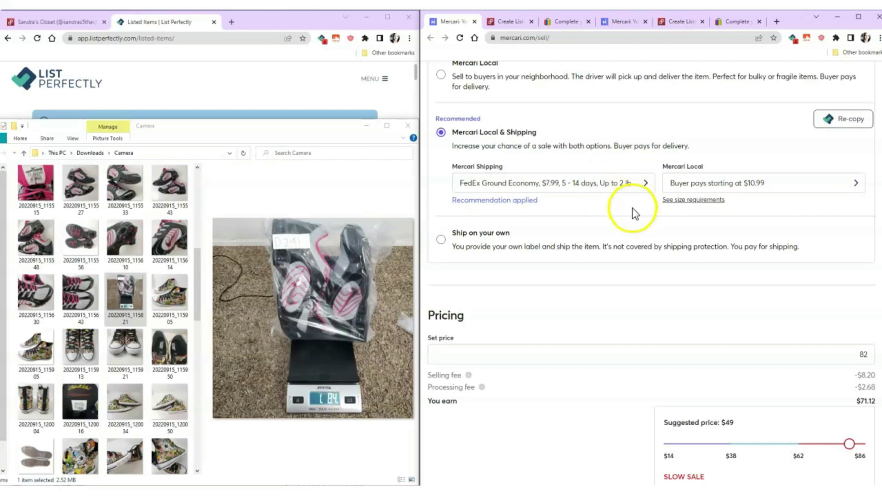
{"action": "scroll", "coordinate": [626, 235], "scroll_direction": "up", "scroll_amount": 6}
{"action": "scroll", "coordinate": [630, 268], "scroll_direction": "up", "scroll_amount": 6}
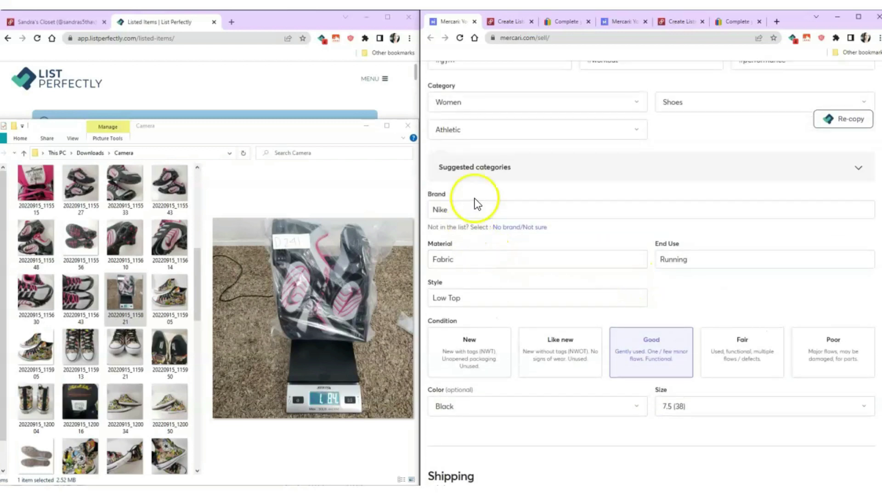
{"action": "scroll", "coordinate": [489, 176], "scroll_direction": "up", "scroll_amount": 3}
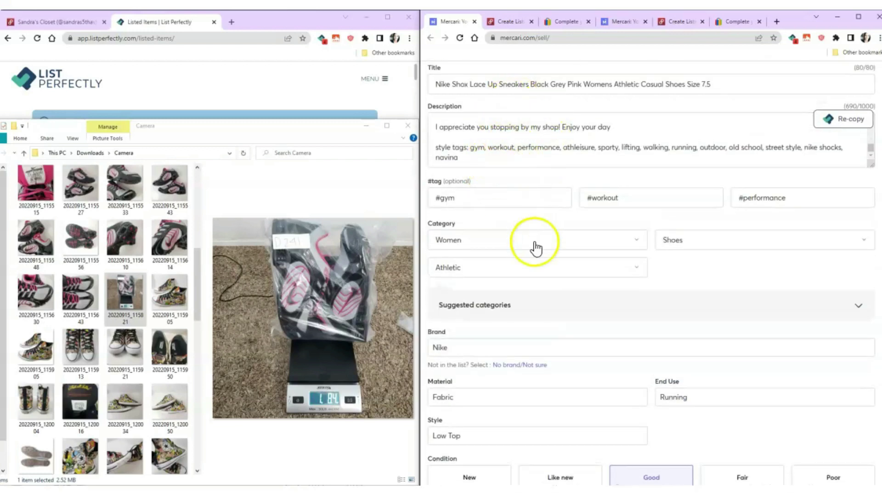
{"action": "scroll", "coordinate": [540, 309], "scroll_direction": "down", "scroll_amount": 8}
{"action": "scroll", "coordinate": [548, 354], "scroll_direction": "down", "scroll_amount": 5}
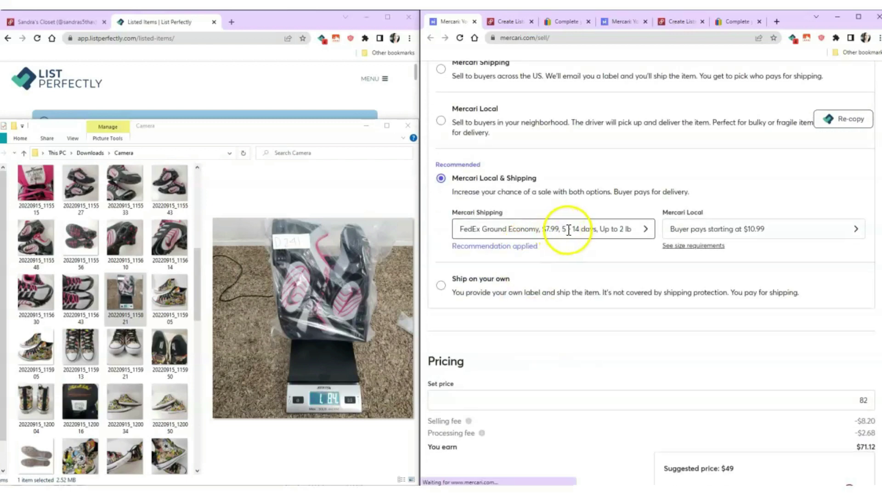
Inspect the Mercari shipping carriers and rates for a 2 lb package, and close the options without choosing a carrier
{"action": "left_click", "coordinate": [568, 230]}
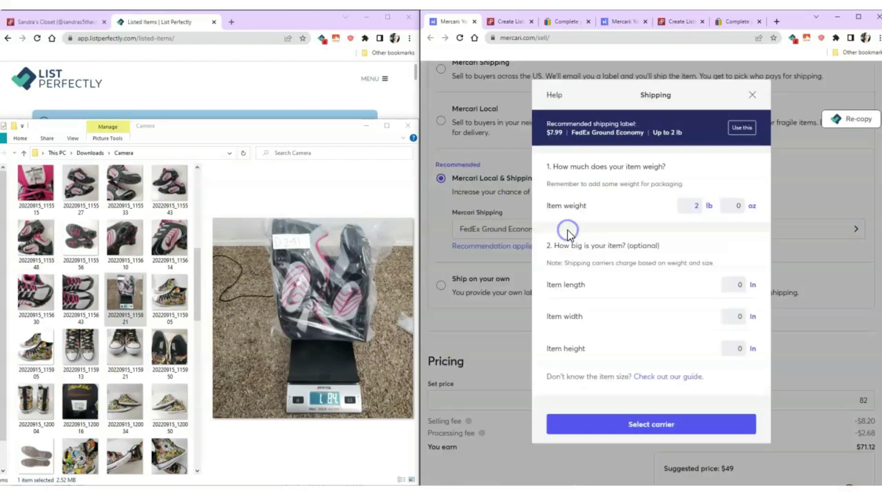
{"action": "left_click", "coordinate": [661, 425]}
{"action": "scroll", "coordinate": [604, 308], "scroll_direction": "down", "scroll_amount": 2}
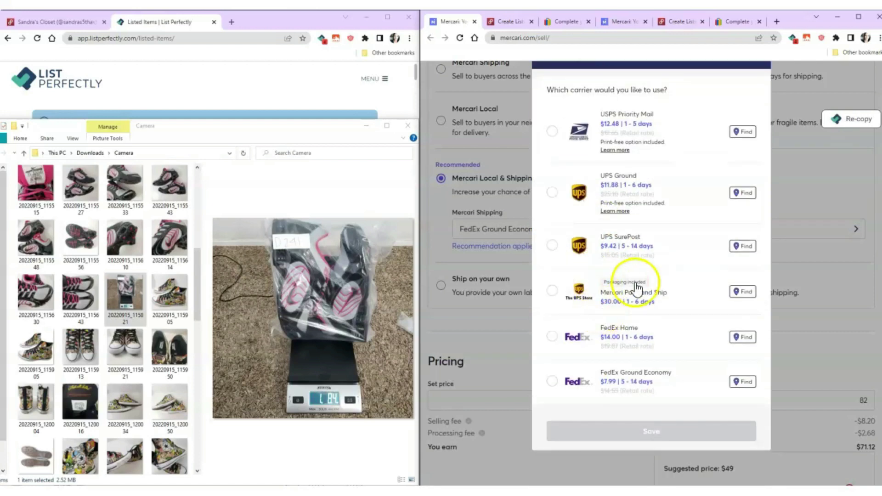
{"action": "scroll", "coordinate": [641, 266], "scroll_direction": "up", "scroll_amount": 2}
{"action": "key", "text": "Escape"}
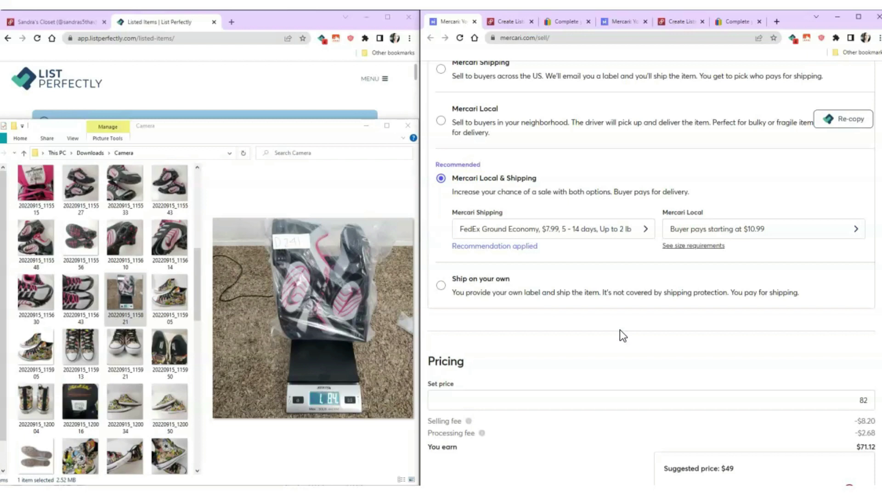
Examine the sneakers' set price and the Smart pricing section, highlighting the listing price
{"action": "scroll", "coordinate": [619, 330], "scroll_direction": "down", "scroll_amount": 5}
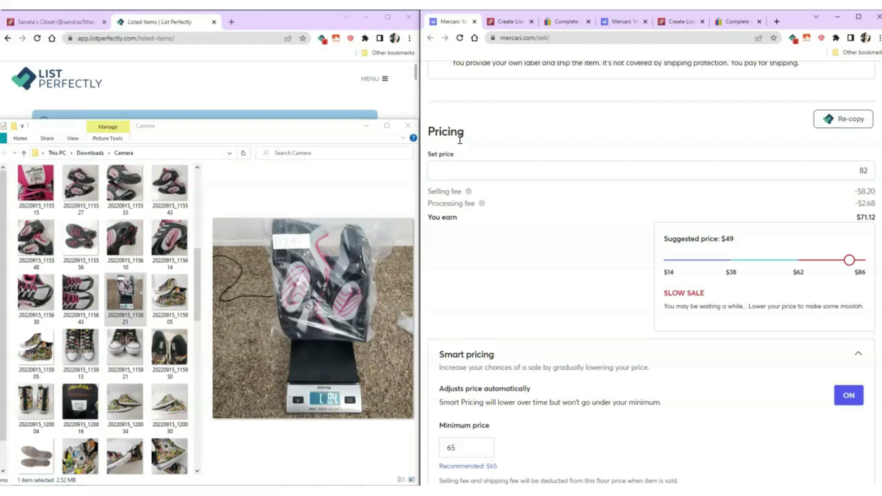
{"action": "left_click", "coordinate": [853, 173]}
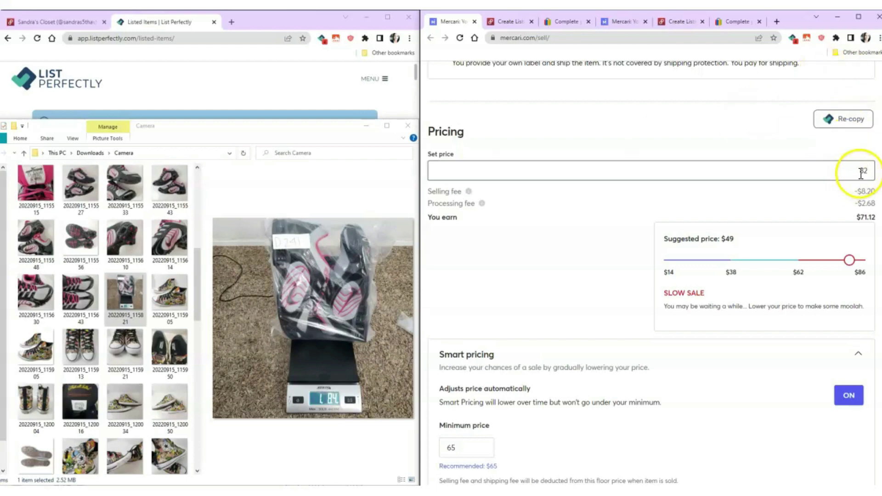
{"action": "left_click", "coordinate": [719, 359]}
{"action": "scroll", "coordinate": [565, 386], "scroll_direction": "down", "scroll_amount": 1}
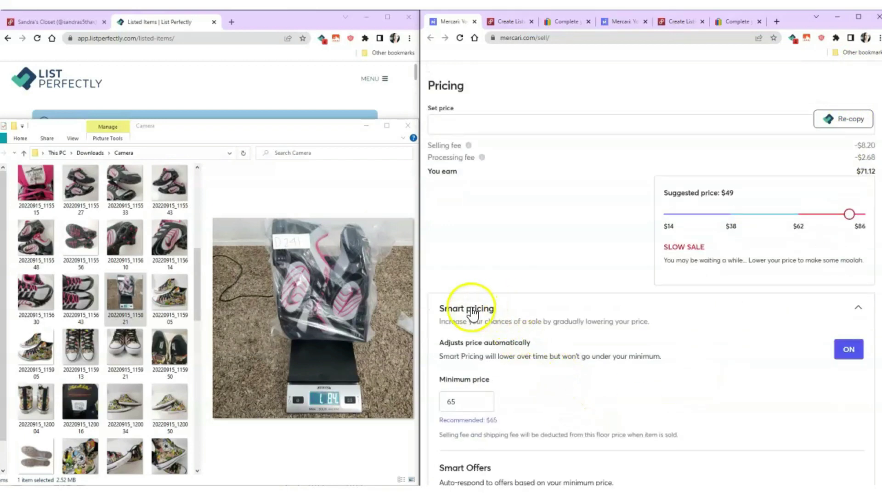
{"action": "scroll", "coordinate": [522, 441], "scroll_direction": "up", "scroll_amount": 1}
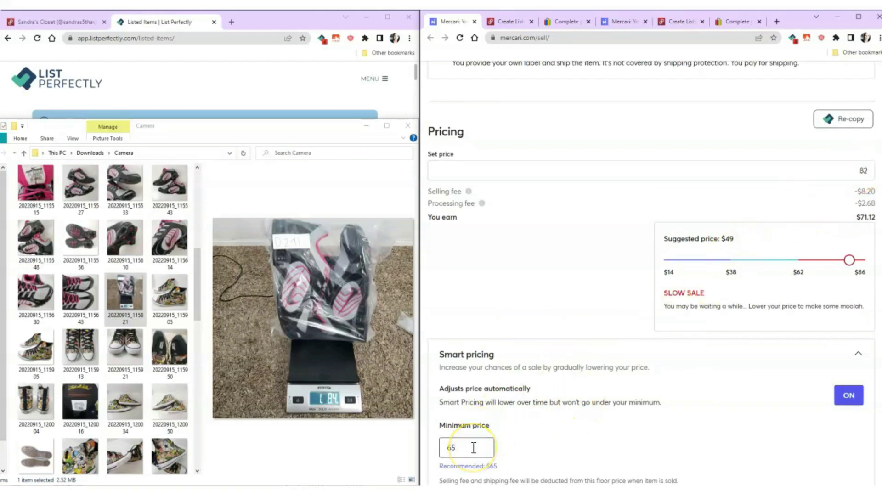
{"action": "double_click", "coordinate": [872, 171]}
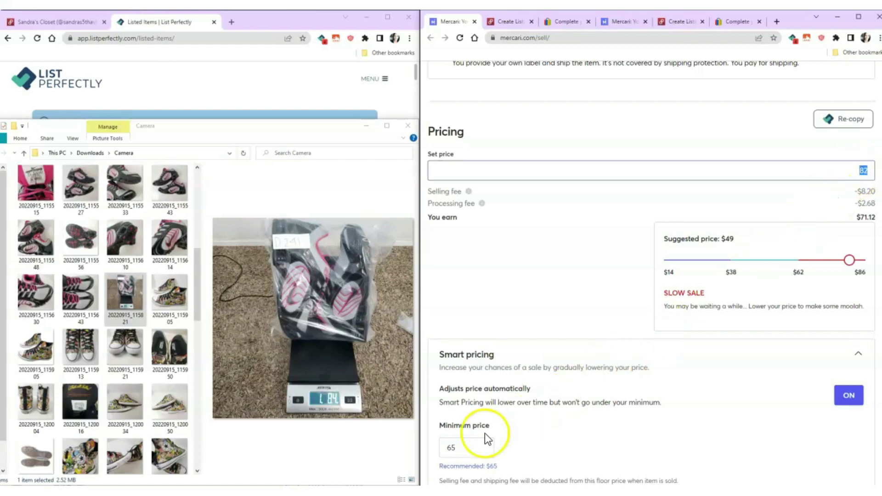
{"action": "double_click", "coordinate": [863, 171]}
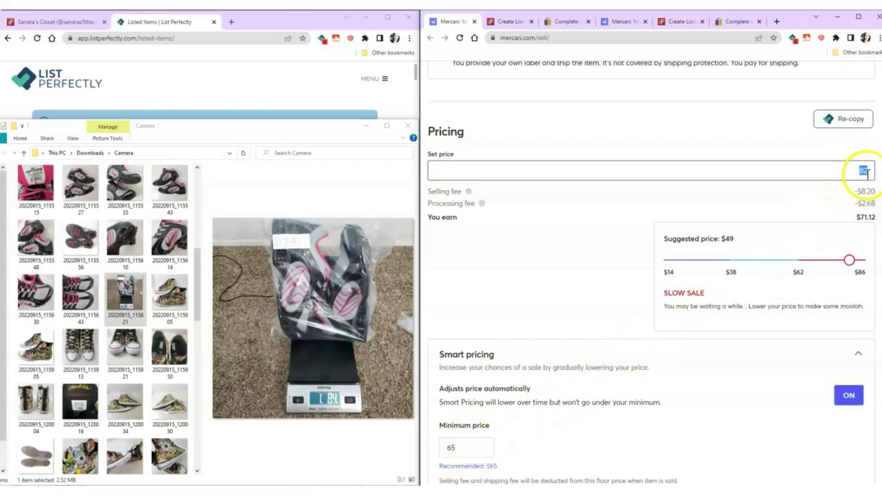
{"action": "double_click", "coordinate": [860, 172]}
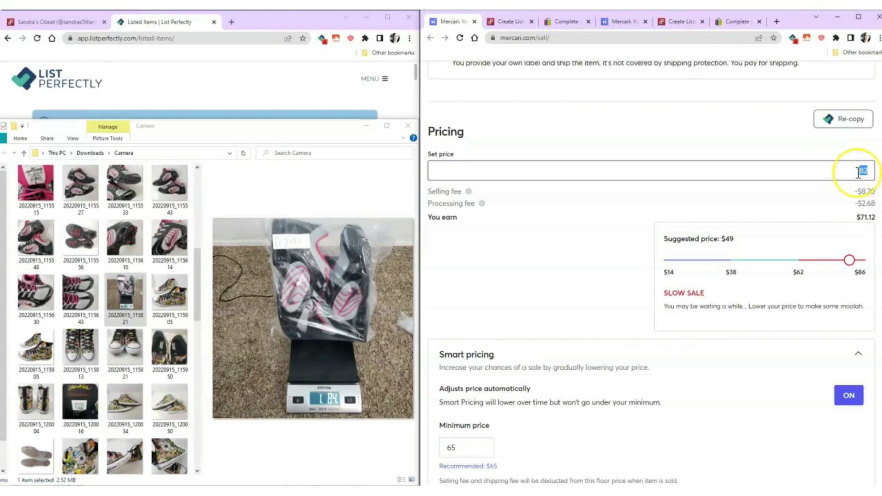
Compare the Smart pricing minimum with the set price and enter 65 as the minimum price
{"action": "scroll", "coordinate": [461, 356], "scroll_direction": "down", "scroll_amount": 2}
{"action": "left_click", "coordinate": [462, 356]}
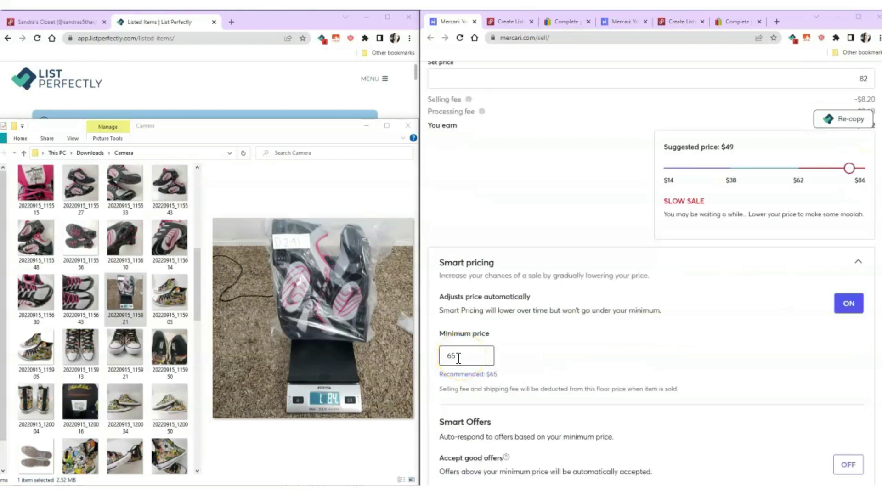
{"action": "left_click_drag", "start_coordinate": [459, 357], "coordinate": [444, 356]}
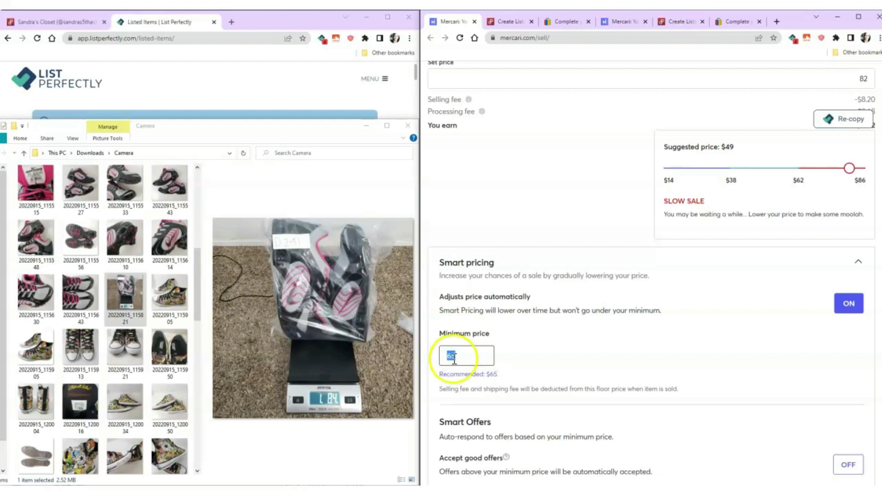
{"action": "left_click", "coordinate": [857, 82]}
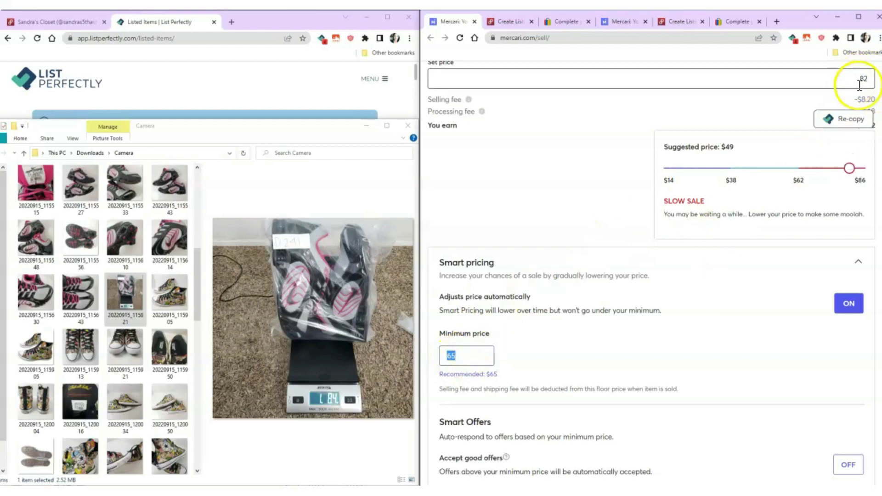
{"action": "double_click", "coordinate": [449, 357]}
{"action": "double_click", "coordinate": [457, 358]}
{"action": "type", "text": "65"}
{"action": "left_click", "coordinate": [458, 358]}
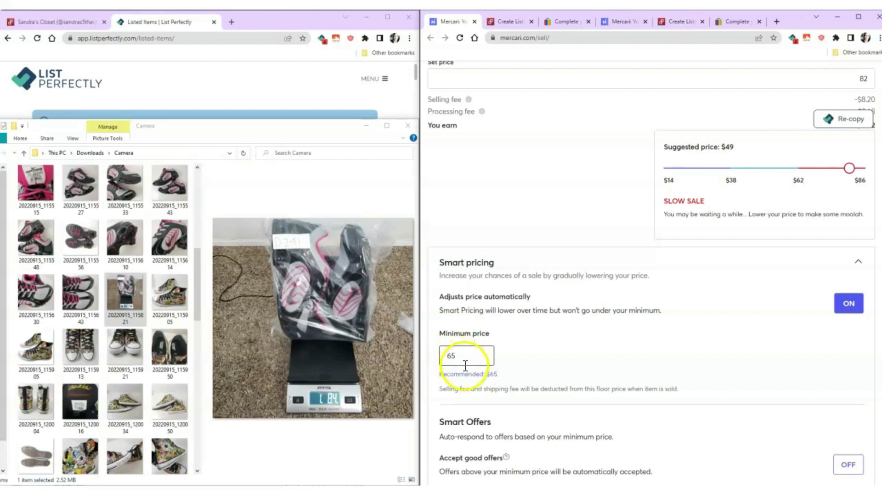
{"action": "left_click", "coordinate": [864, 83]}
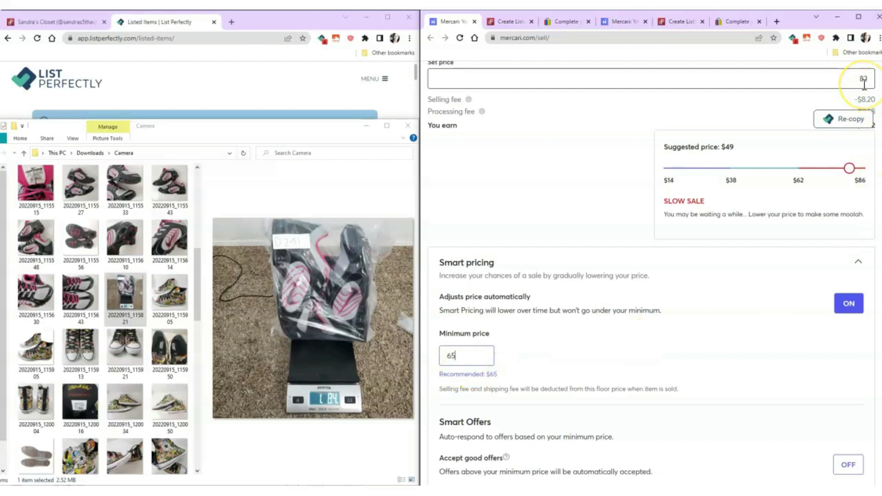
{"action": "left_click", "coordinate": [547, 286]}
Set the Smart pricing minimum price to 64 and submit the sneakers listing on Mercari
{"action": "left_click", "coordinate": [455, 359]}
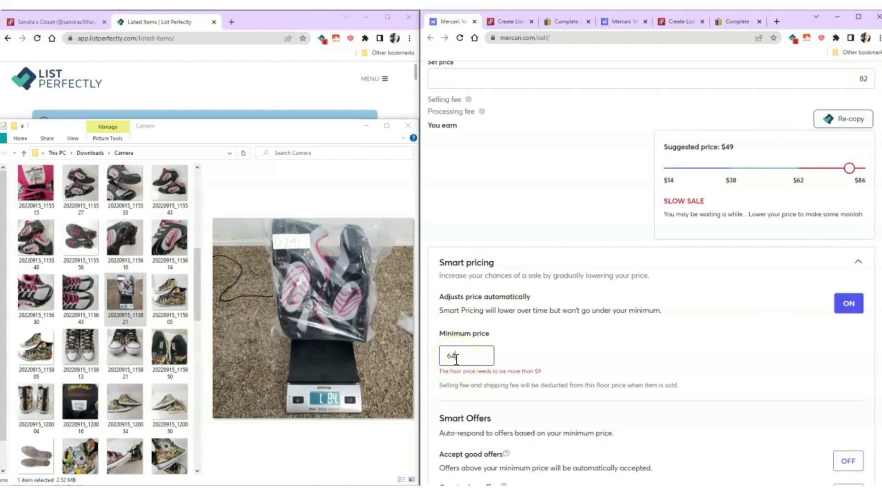
{"action": "type", "text": "64"}
{"action": "scroll", "coordinate": [598, 340], "scroll_direction": "down", "scroll_amount": 3}
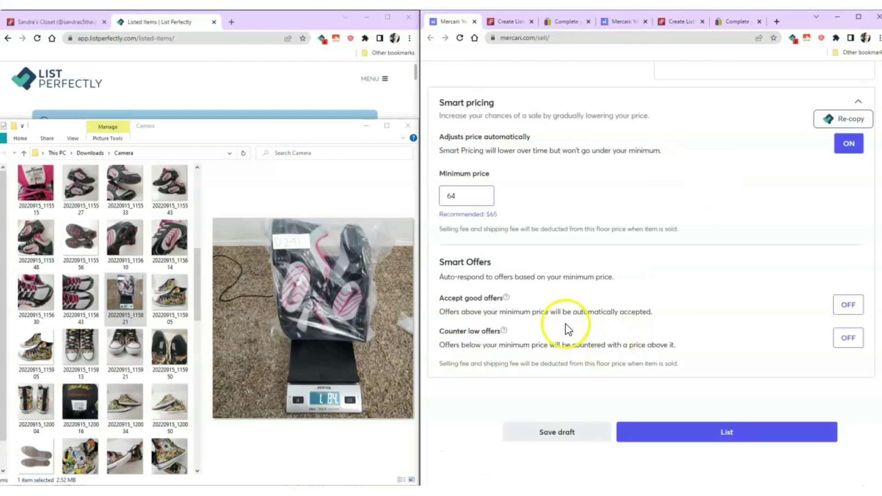
{"action": "left_click", "coordinate": [729, 440]}
Switch to the sneakers' Poshmark draft and set its category to Women Shoes with the Sneakers subcategory
{"action": "left_click", "coordinate": [514, 23]}
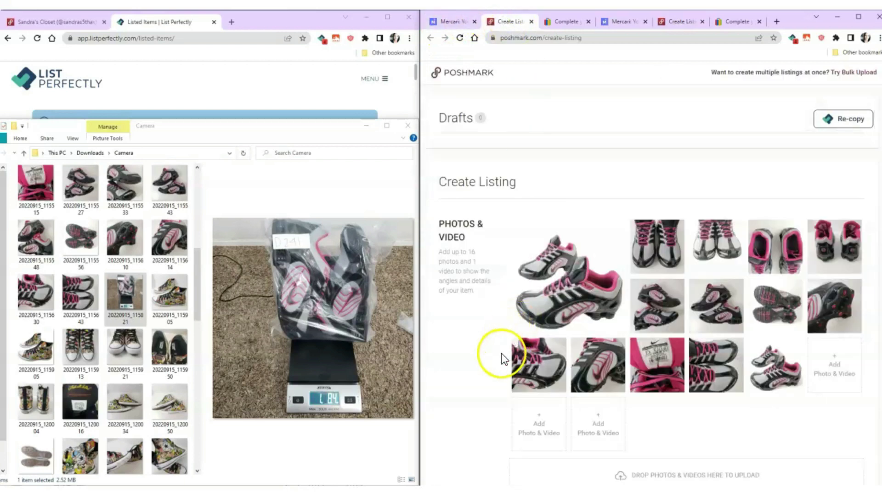
{"action": "scroll", "coordinate": [501, 353], "scroll_direction": "down", "scroll_amount": 7}
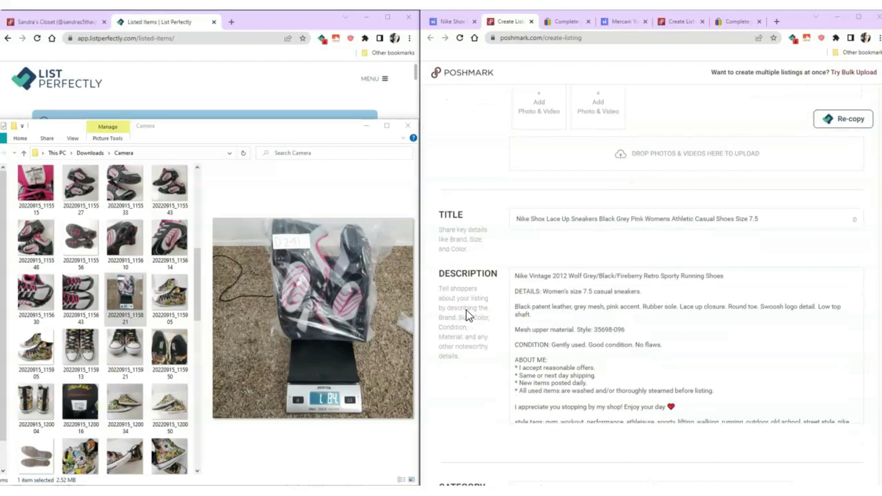
{"action": "scroll", "coordinate": [466, 315], "scroll_direction": "down", "scroll_amount": 6}
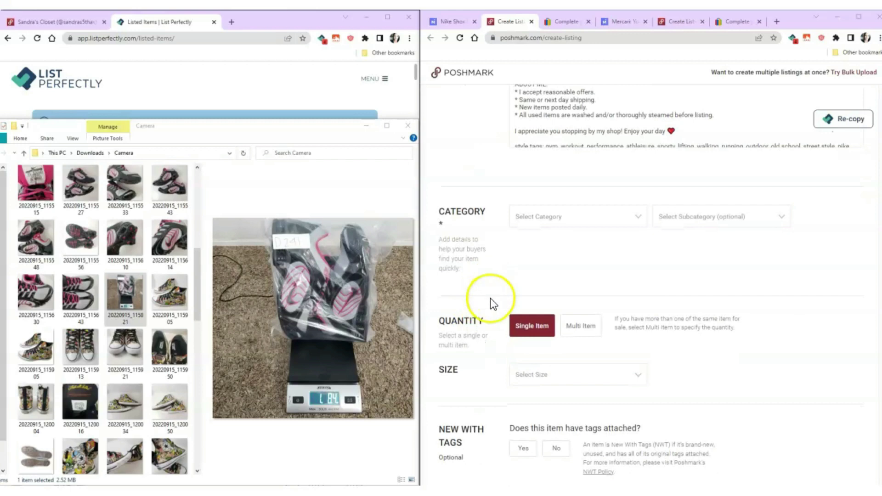
{"action": "left_click", "coordinate": [555, 217]}
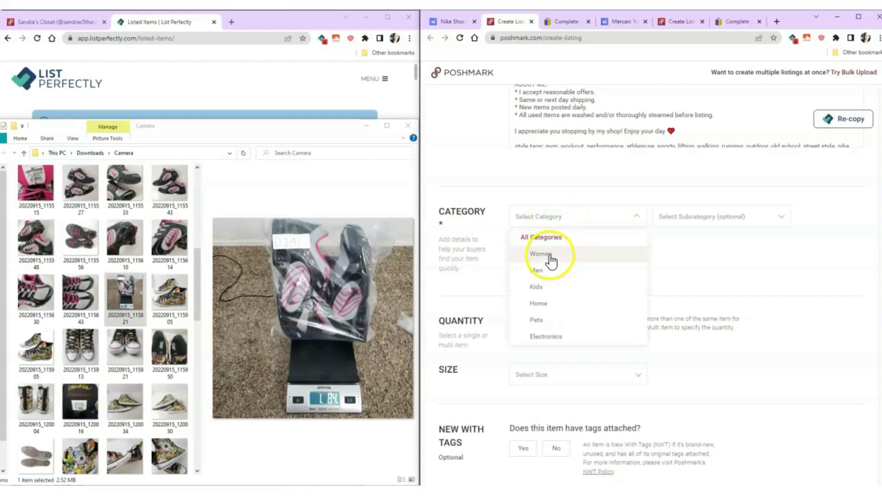
{"action": "left_click", "coordinate": [548, 254]}
{"action": "left_click", "coordinate": [552, 419]}
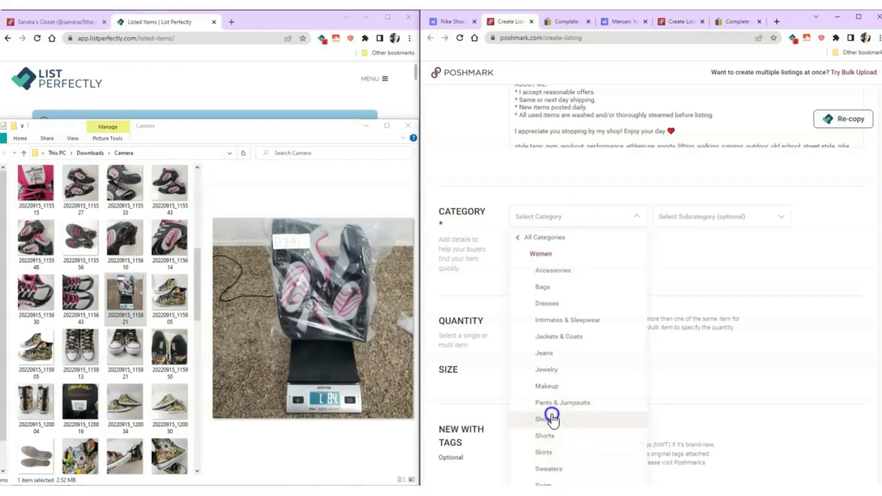
{"action": "left_click", "coordinate": [704, 233]}
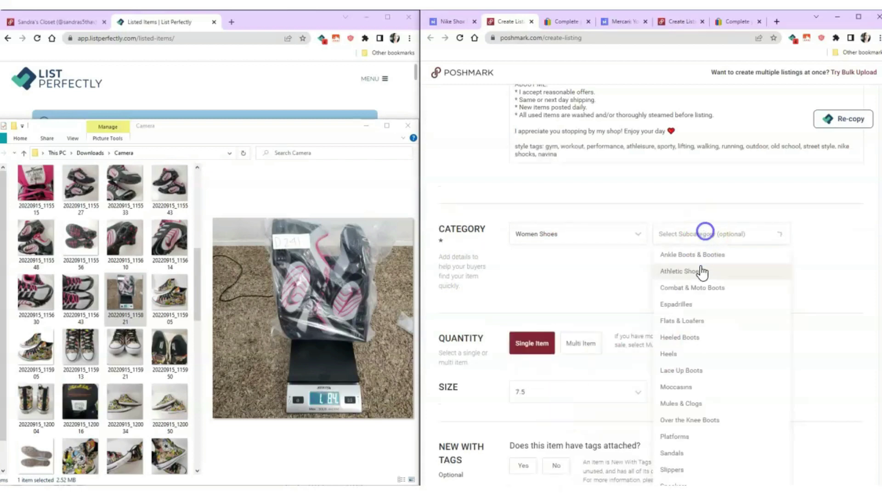
{"action": "scroll", "coordinate": [681, 468], "scroll_direction": "down", "scroll_amount": 1}
{"action": "left_click", "coordinate": [673, 463]}
Mark the sneakers as having no tags attached and add Gray as the second color
{"action": "scroll", "coordinate": [518, 207], "scroll_direction": "down", "scroll_amount": 3}
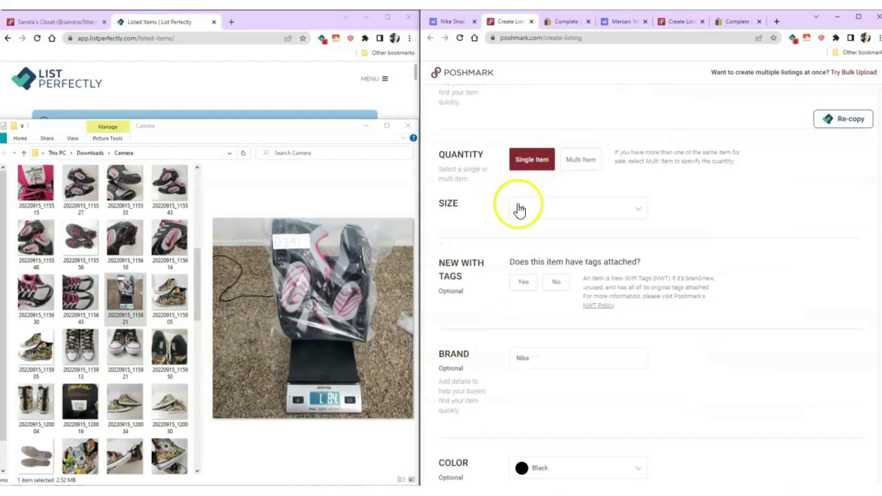
{"action": "left_click", "coordinate": [557, 292]}
{"action": "scroll", "coordinate": [563, 294], "scroll_direction": "down", "scroll_amount": 3}
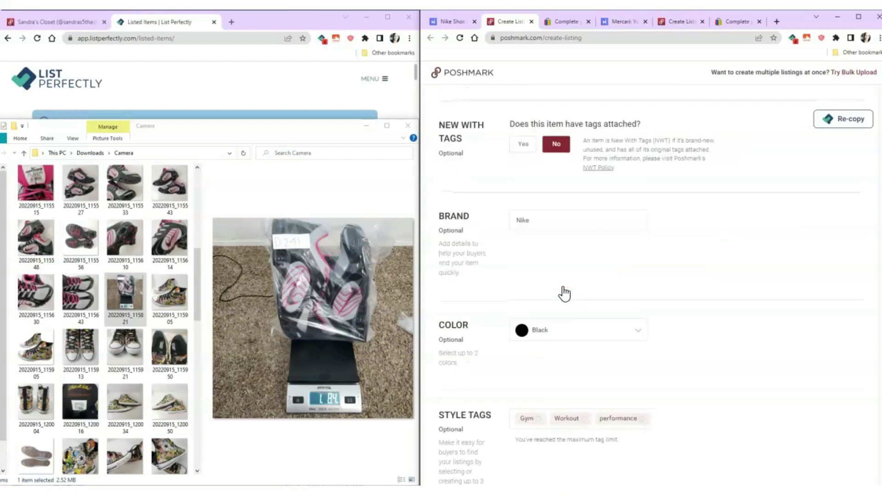
{"action": "scroll", "coordinate": [544, 240], "scroll_direction": "down", "scroll_amount": 2}
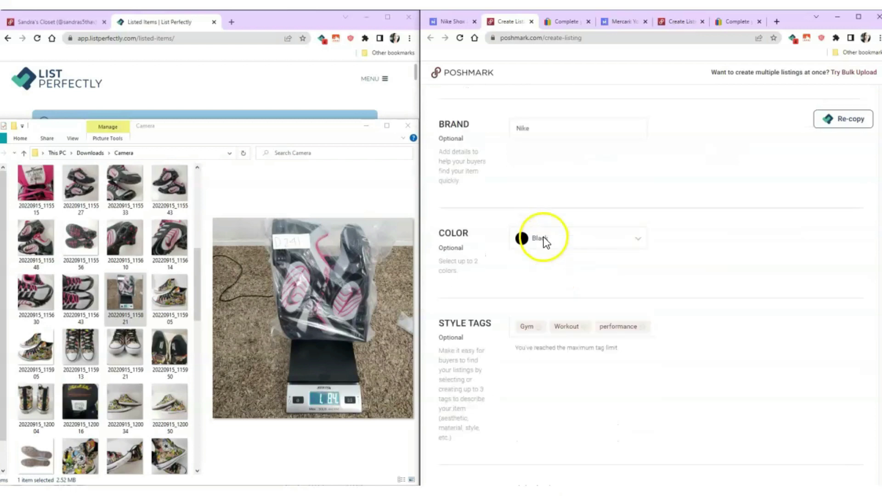
{"action": "left_click", "coordinate": [575, 247]}
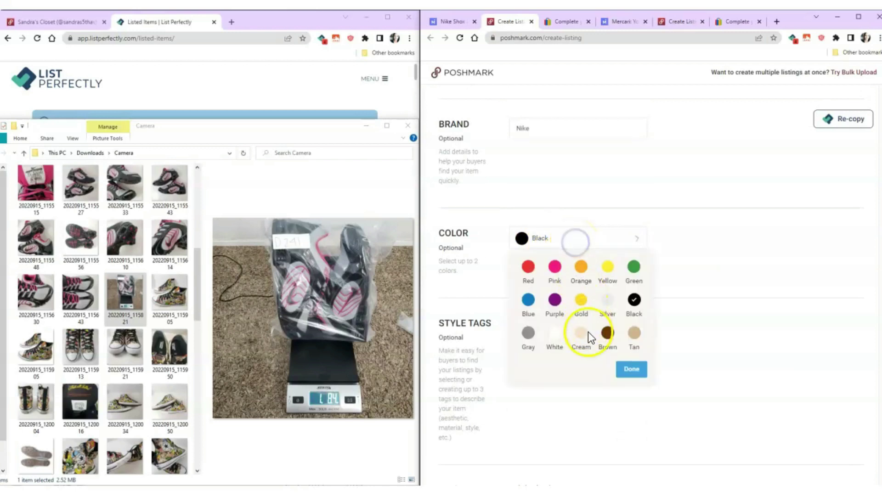
{"action": "left_click", "coordinate": [529, 334]}
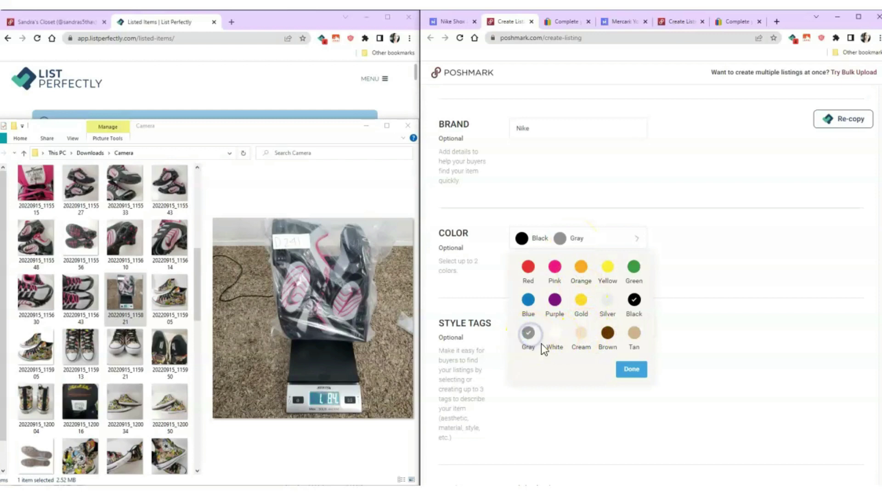
{"action": "left_click", "coordinate": [632, 370]}
{"action": "left_click", "coordinate": [634, 373]}
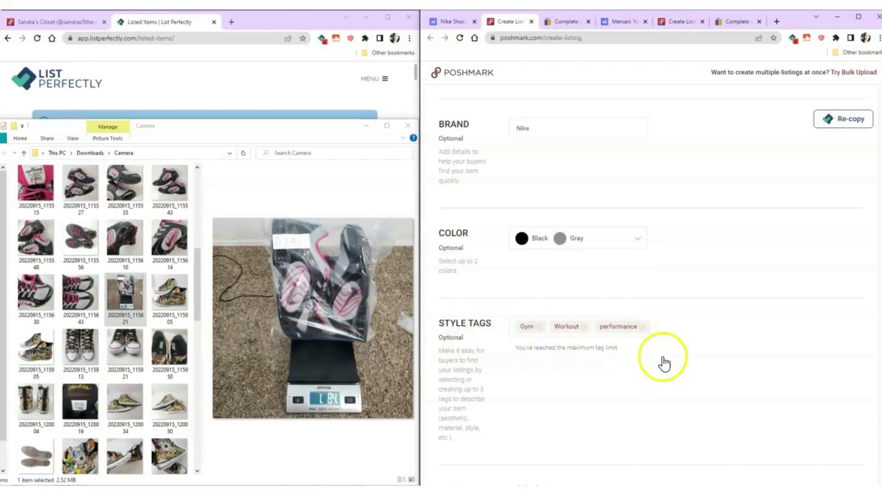
Check the style tags, prices and availability, and publish the sneakers listing on Poshmark
{"action": "scroll", "coordinate": [565, 181], "scroll_direction": "down", "scroll_amount": 4}
{"action": "scroll", "coordinate": [565, 286], "scroll_direction": "down", "scroll_amount": 2}
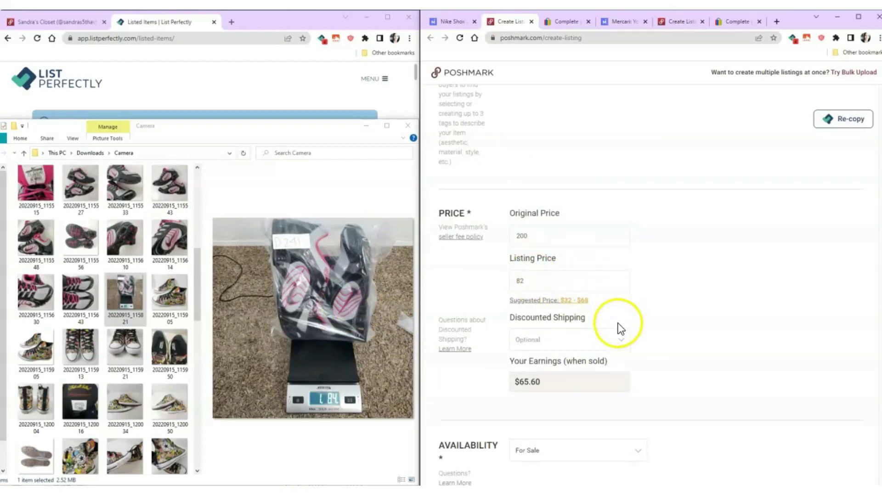
{"action": "scroll", "coordinate": [621, 328], "scroll_direction": "down", "scroll_amount": 3}
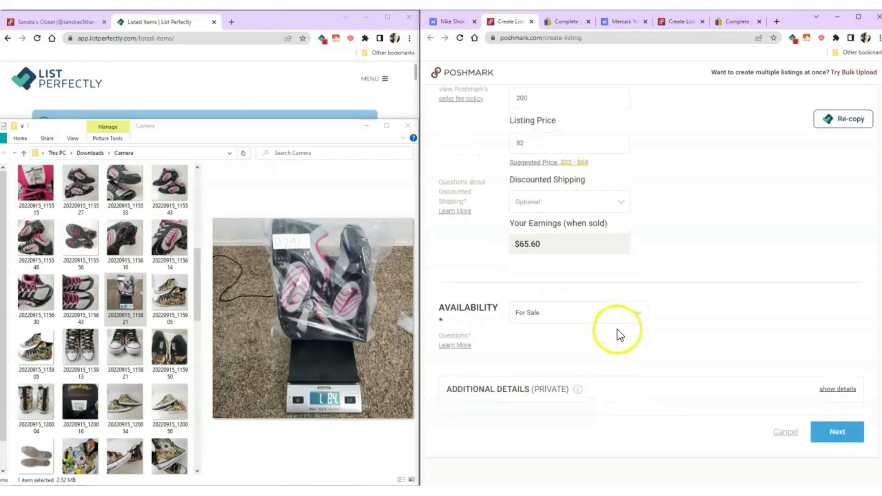
{"action": "left_click", "coordinate": [836, 436]}
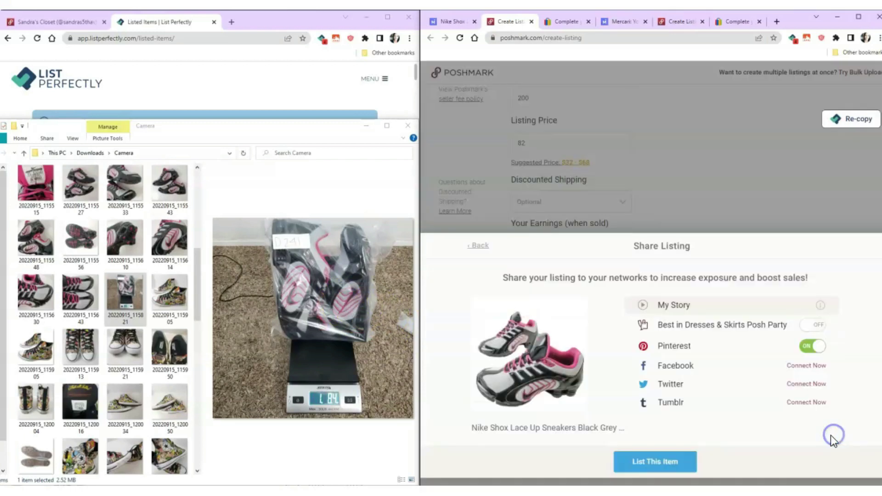
{"action": "left_click", "coordinate": [669, 462]}
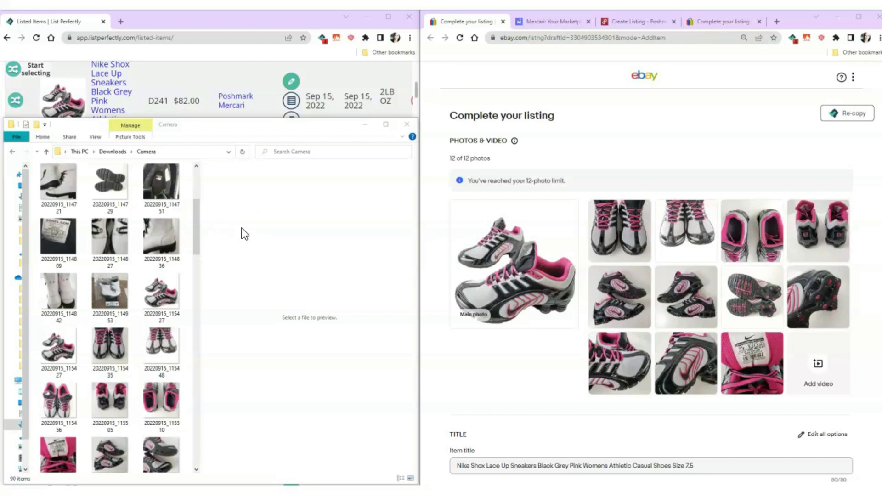
Review the sneakers' eBay draft, examining the photos, title, custom label, item category and required item specifics
{"action": "mouse_move", "coordinate": [534, 326]}
{"action": "scroll", "coordinate": [561, 311], "scroll_direction": "down", "scroll_amount": 4}
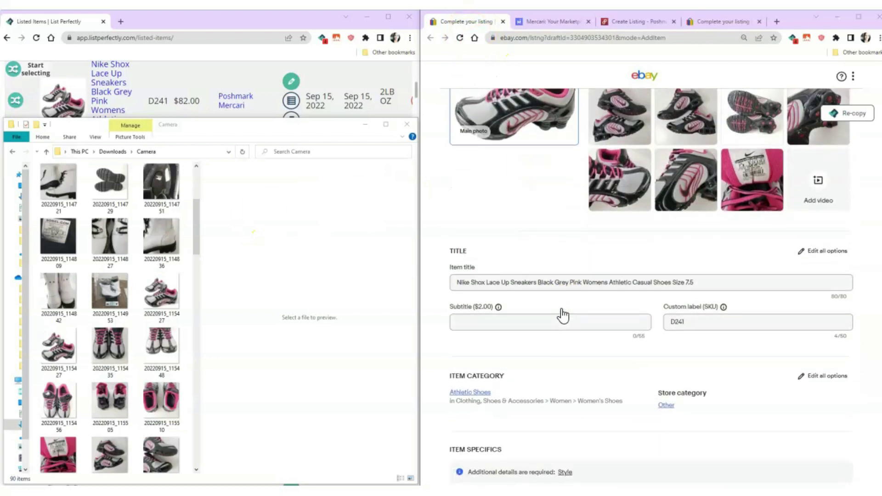
{"action": "scroll", "coordinate": [642, 281], "scroll_direction": "down", "scroll_amount": 3}
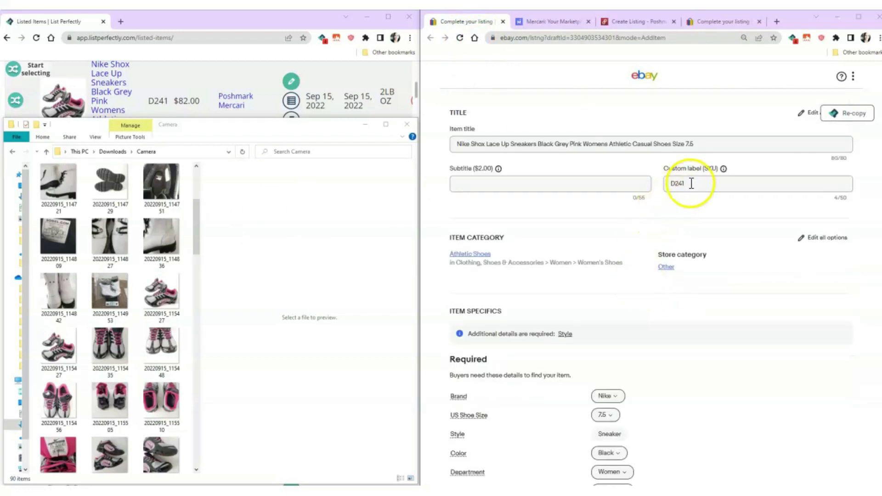
{"action": "scroll", "coordinate": [672, 278], "scroll_direction": "down", "scroll_amount": 2}
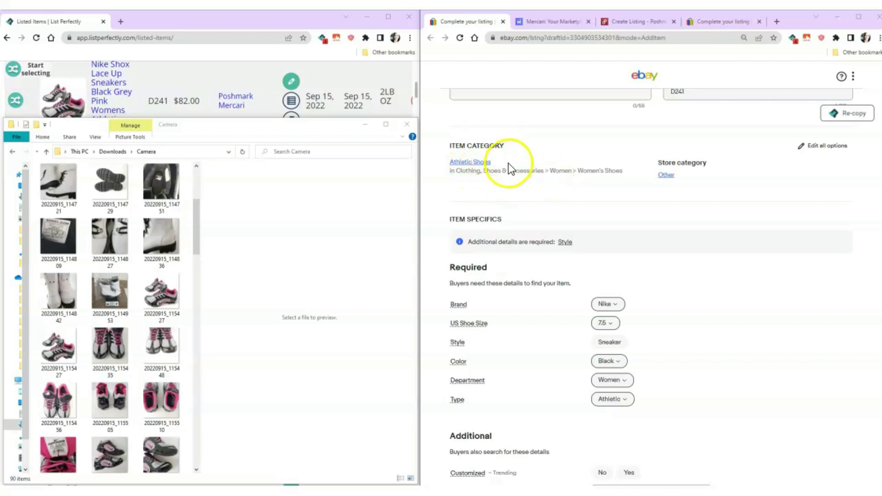
{"action": "left_click", "coordinate": [811, 150]}
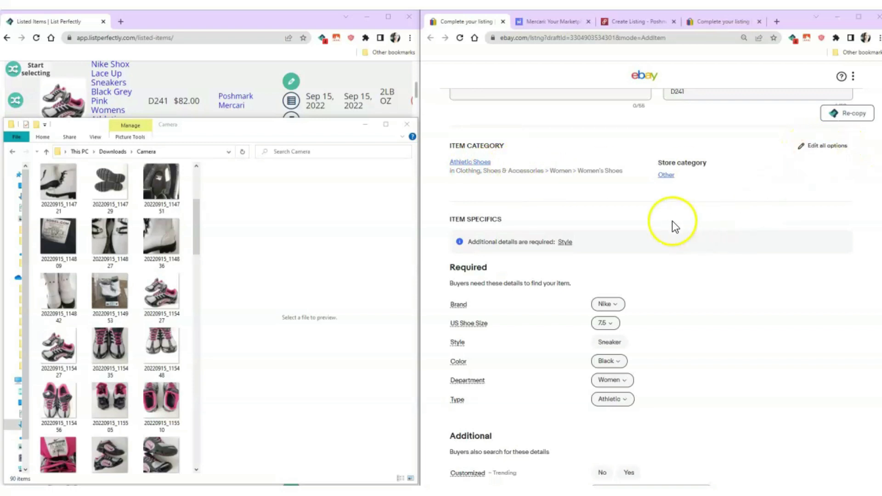
{"action": "scroll", "coordinate": [672, 225], "scroll_direction": "down", "scroll_amount": 3}
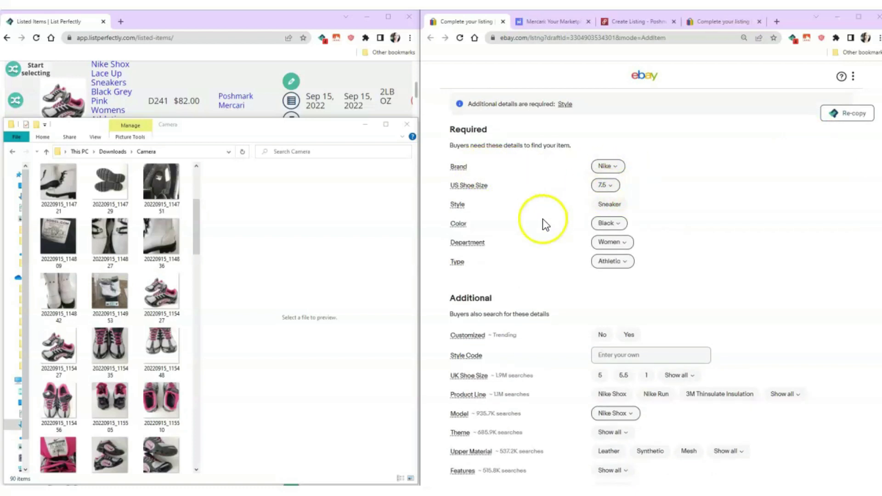
{"action": "scroll", "coordinate": [545, 224], "scroll_direction": "down", "scroll_amount": 2}
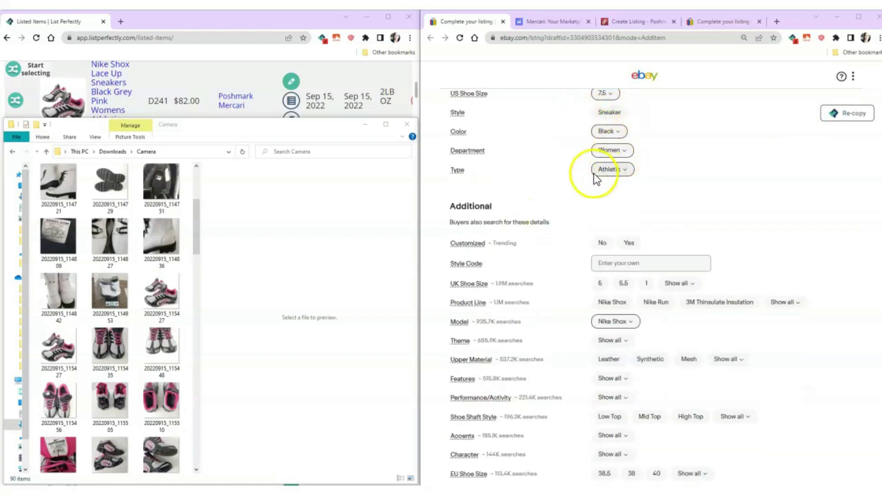
Preview the photo of the shoe's size label and enter style code 35698-.96 and UK shoe size 5 in the eBay draft
{"action": "scroll", "coordinate": [590, 179], "scroll_direction": "down", "scroll_amount": 2}
{"action": "left_click", "coordinate": [77, 393]}
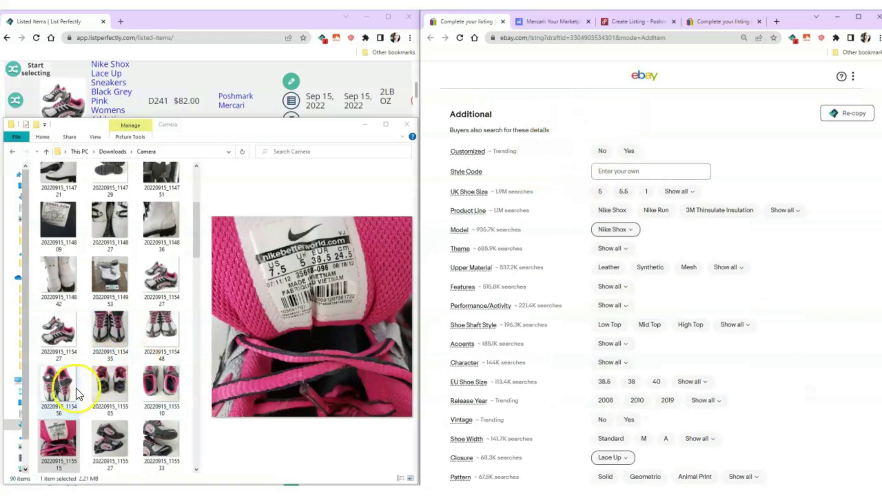
{"action": "left_click", "coordinate": [65, 436]}
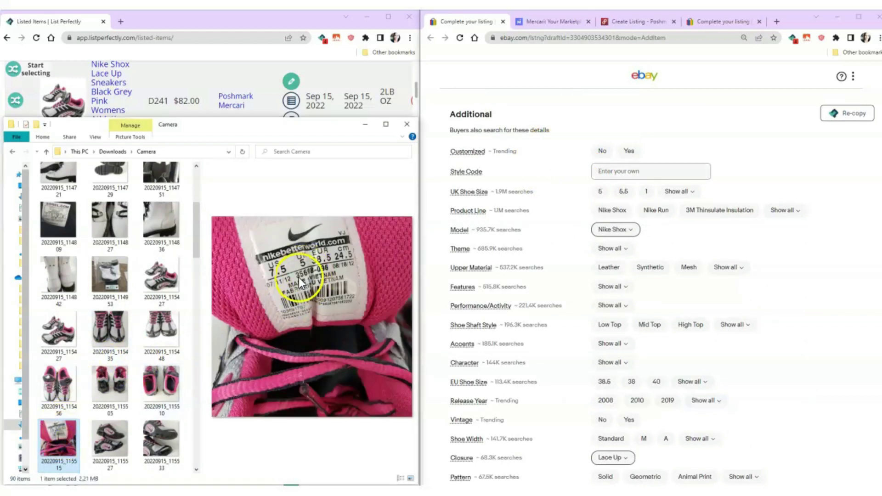
{"action": "left_click", "coordinate": [623, 171]}
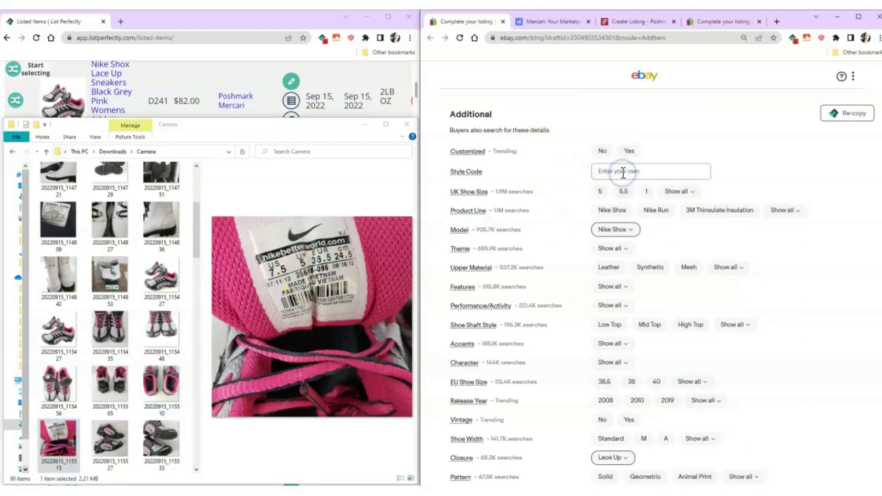
{"action": "type", "text": "35698-.96"}
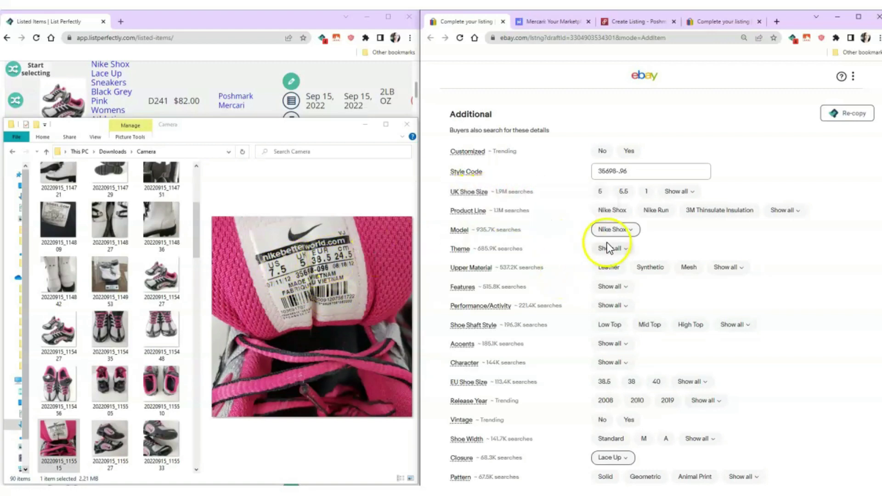
{"action": "left_click", "coordinate": [600, 193]}
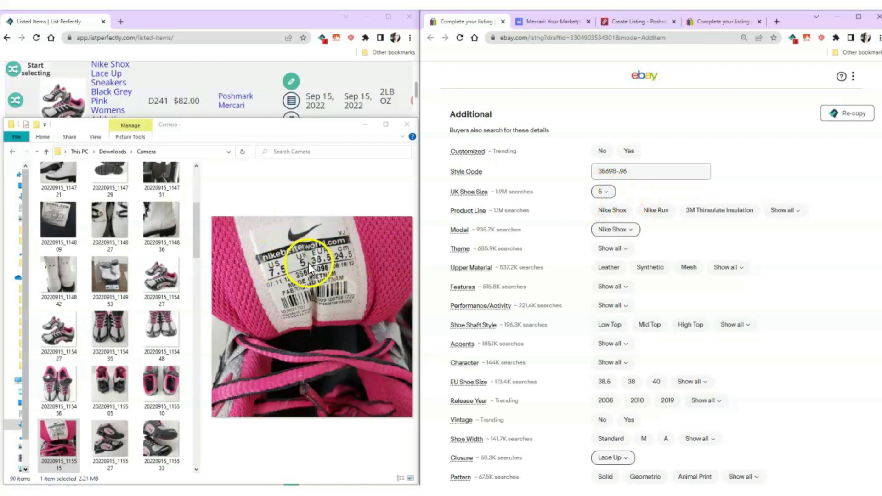
Choose four themes for the sneakers in the eBay draft, including Classic plus matching sports and retro options
{"action": "scroll", "coordinate": [611, 112], "scroll_direction": "down", "scroll_amount": 3}
{"action": "left_click", "coordinate": [612, 112]}
{"action": "type", "text": "s"}
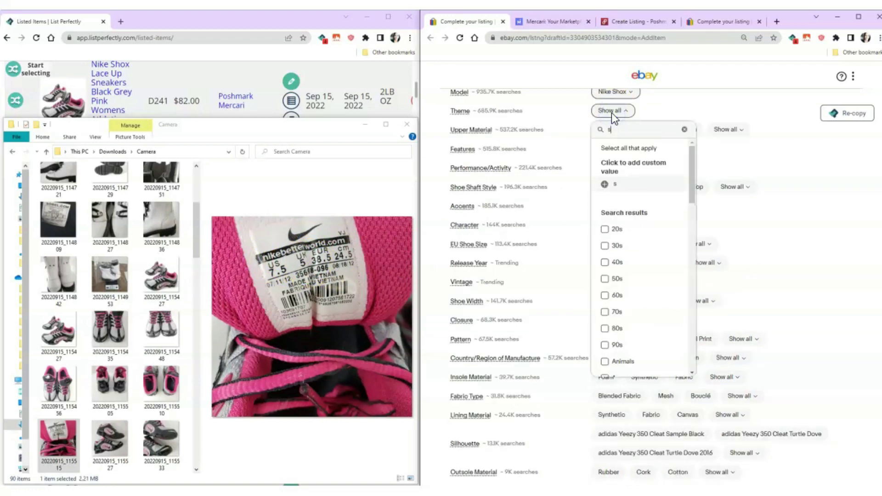
{"action": "type", "text": "por"}
{"action": "left_click", "coordinate": [604, 225]}
{"action": "left_click", "coordinate": [608, 130]}
{"action": "key", "text": "BackSpace"}
{"action": "key", "text": "BackSpace"}
{"action": "key", "text": "BackSpace"}
{"action": "key", "text": "BackSpace"}
{"action": "type", "text": "olas"}
{"action": "key", "text": "ctrl+a"}
{"action": "type", "text": "retr"}
Set the sneakers' upper material to Mesh
{"action": "left_click", "coordinate": [729, 129]}
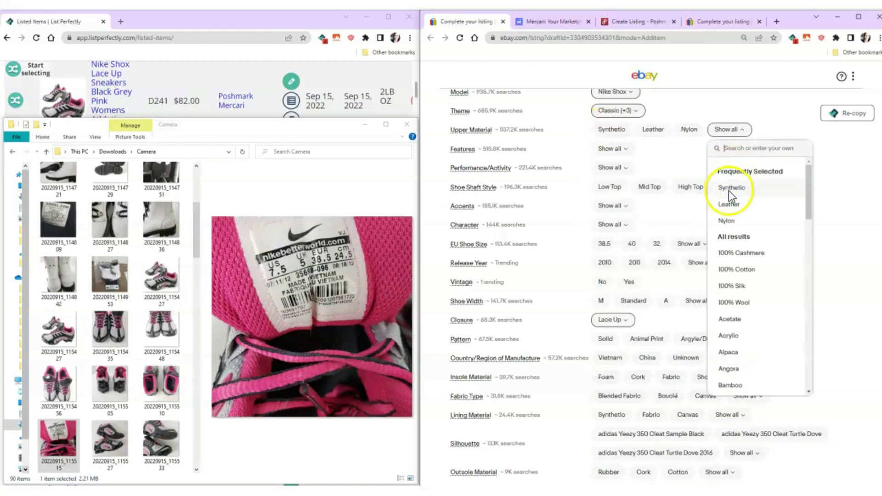
{"action": "type", "text": "mes"}
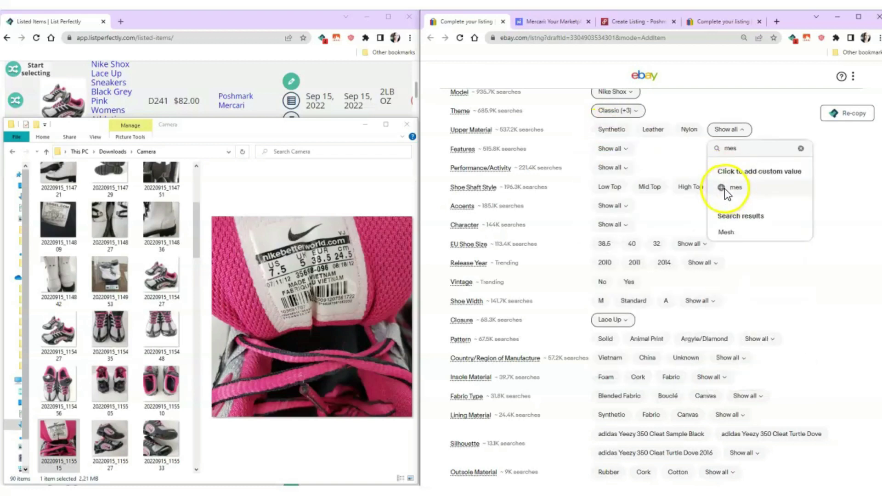
{"action": "left_click", "coordinate": [727, 232]}
Select four features for the sneakers, including Comfort and Cushioned
{"action": "left_click", "coordinate": [621, 149]}
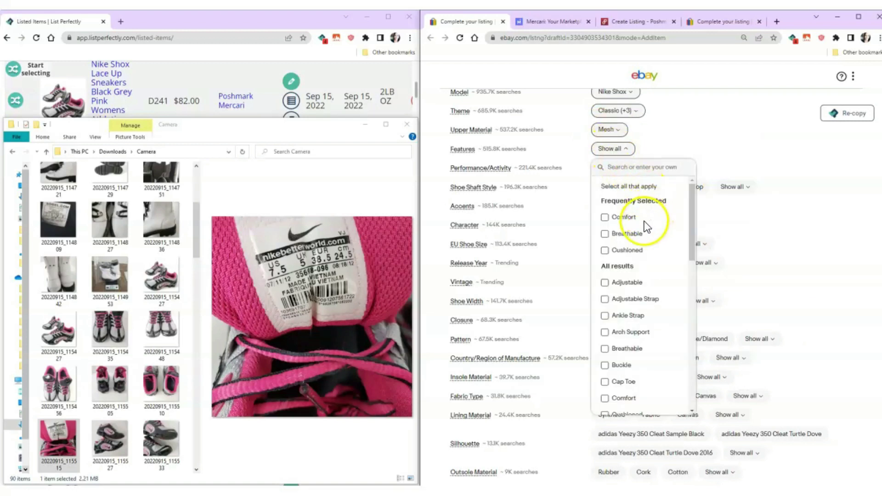
{"action": "left_click", "coordinate": [604, 216]}
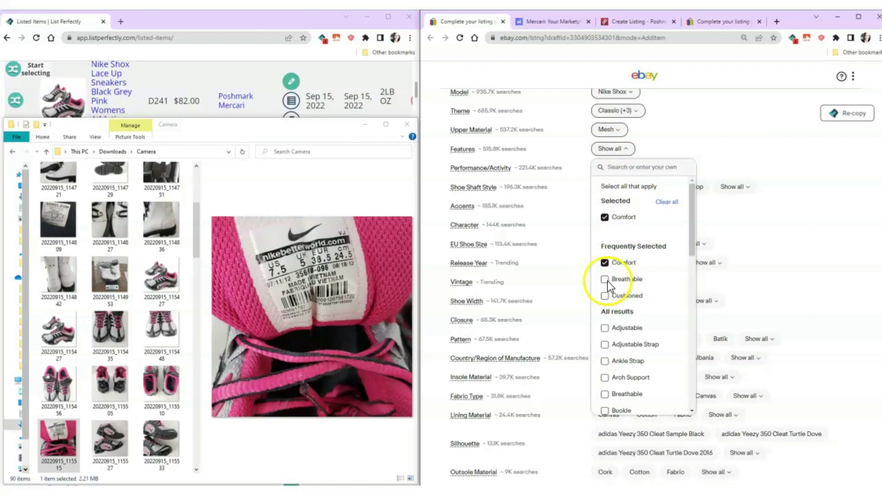
{"action": "left_click", "coordinate": [606, 295]}
{"action": "scroll", "coordinate": [638, 308], "scroll_direction": "down", "scroll_amount": 3}
{"action": "scroll", "coordinate": [634, 244], "scroll_direction": "down", "scroll_amount": 3}
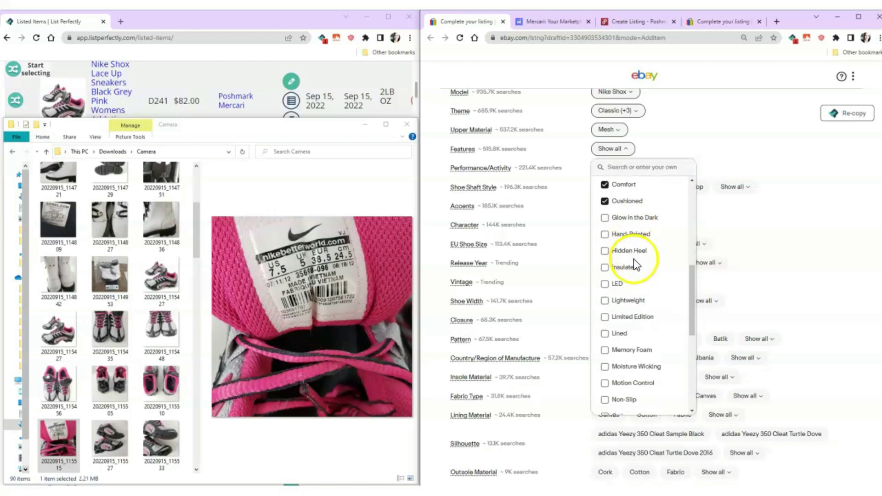
{"action": "scroll", "coordinate": [633, 258], "scroll_direction": "down", "scroll_amount": 2}
{"action": "scroll", "coordinate": [613, 141], "scroll_direction": "down", "scroll_amount": 1}
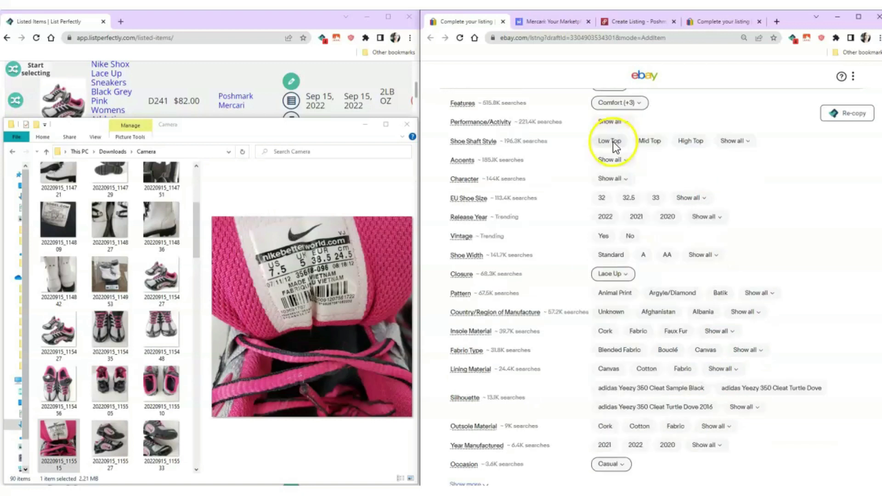
Select four performance activities, including Basketball, CrossFit and Cross Training, and set the shaft style to Low Top and accents to Logo
{"action": "left_click", "coordinate": [611, 122]}
{"action": "scroll", "coordinate": [619, 247], "scroll_direction": "down", "scroll_amount": 1}
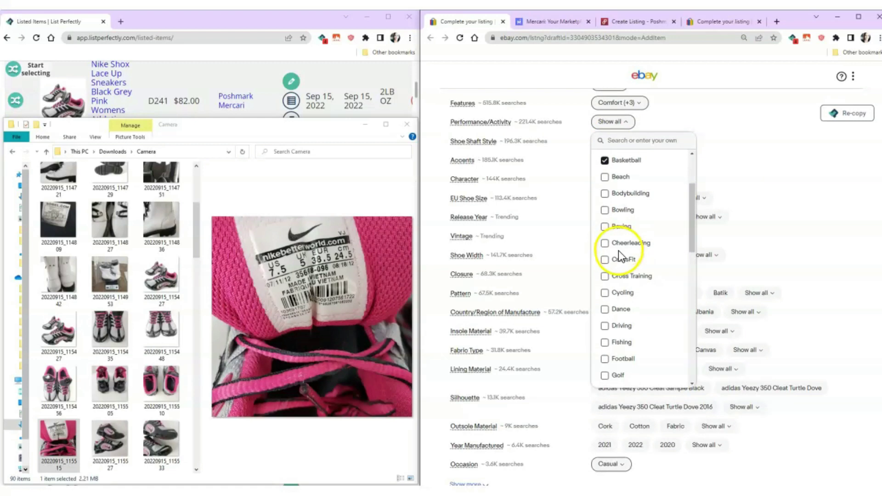
{"action": "scroll", "coordinate": [617, 250], "scroll_direction": "down", "scroll_amount": 1}
{"action": "left_click", "coordinate": [606, 210]}
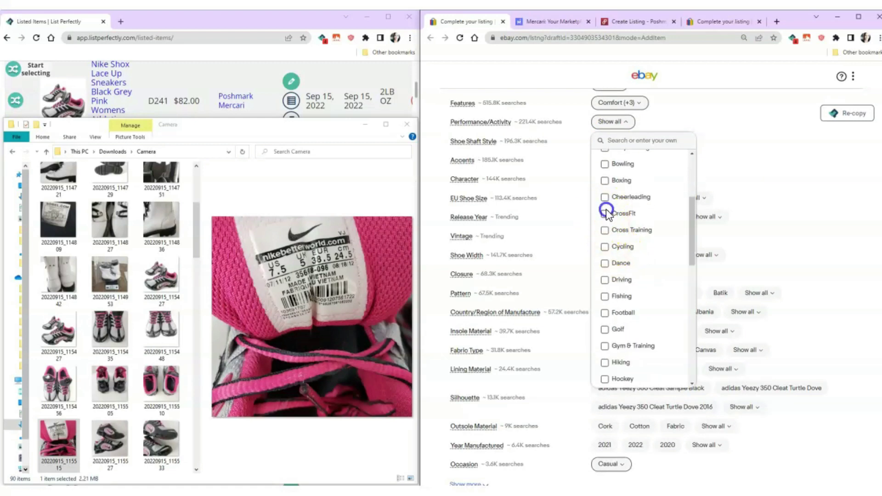
{"action": "left_click", "coordinate": [605, 230]}
{"action": "scroll", "coordinate": [635, 227], "scroll_direction": "down", "scroll_amount": 2}
{"action": "scroll", "coordinate": [635, 231], "scroll_direction": "down", "scroll_amount": 3}
{"action": "left_click", "coordinate": [605, 243]}
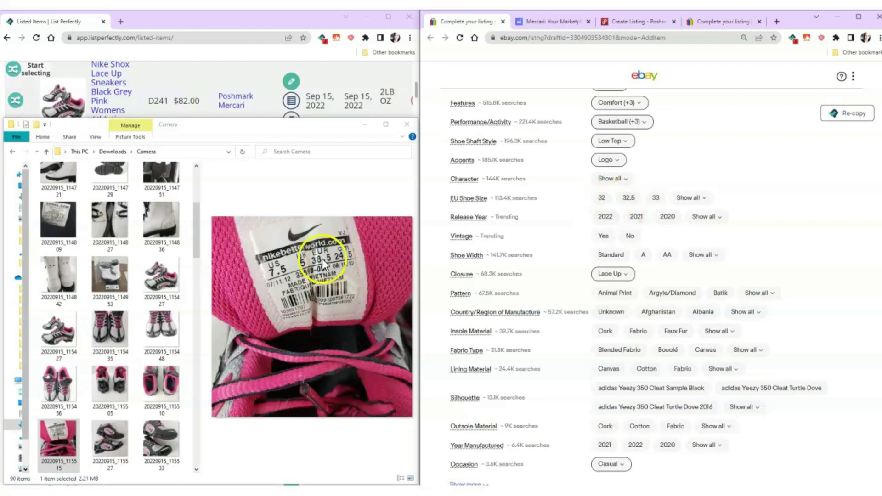
Set the EU shoe size to 38.5, release year to 2012, vintage to Yes and pattern to Solid
{"action": "left_click", "coordinate": [684, 202]}
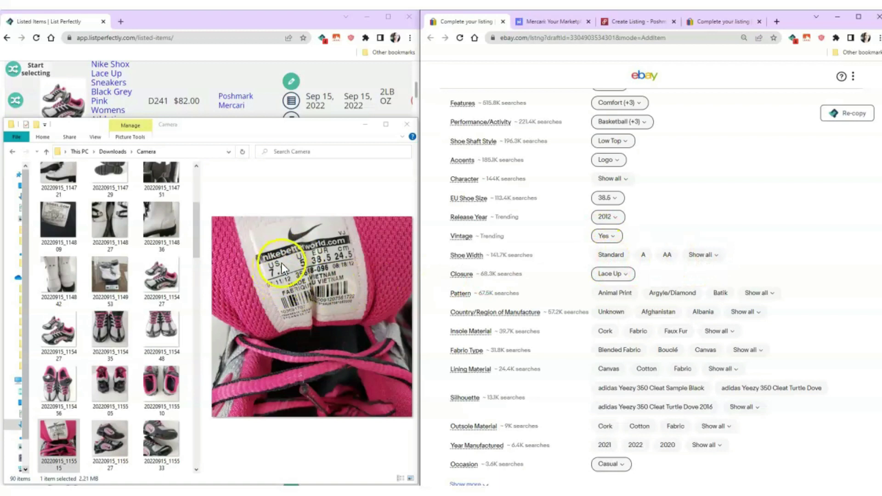
{"action": "scroll", "coordinate": [679, 267], "scroll_direction": "down", "scroll_amount": 2}
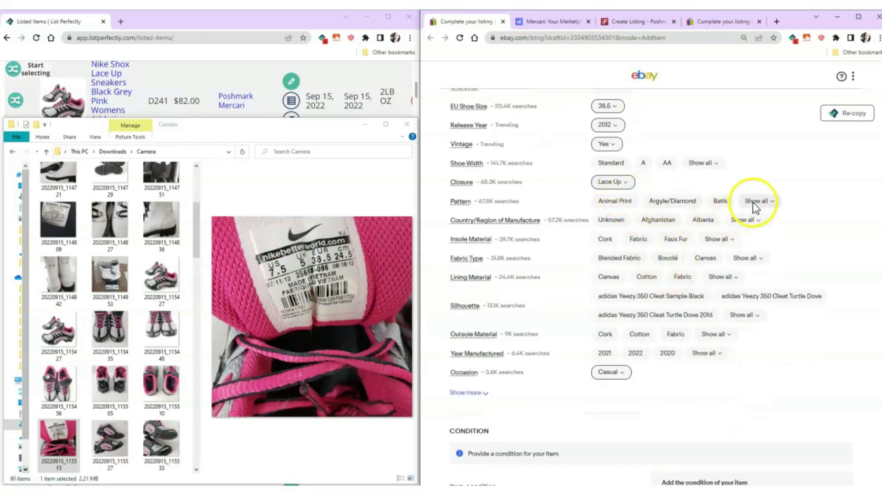
{"action": "left_click", "coordinate": [759, 203]}
{"action": "scroll", "coordinate": [755, 349], "scroll_direction": "down", "scroll_amount": 3}
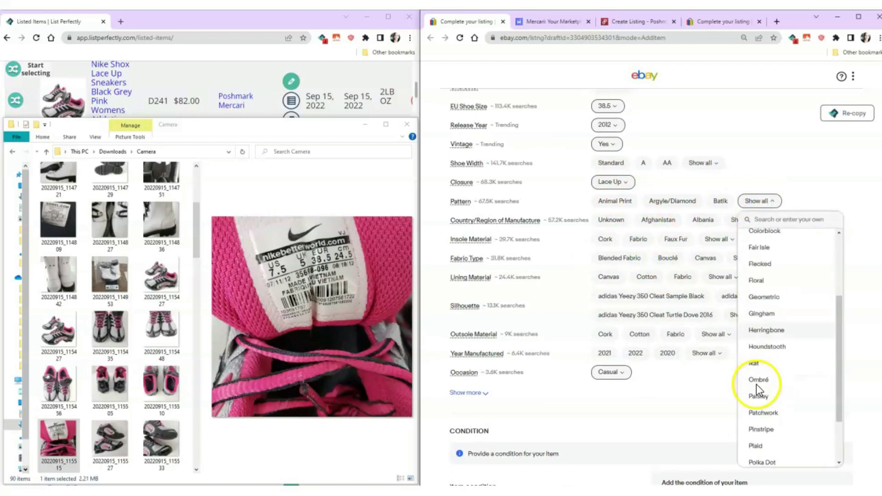
{"action": "left_click", "coordinate": [762, 411]}
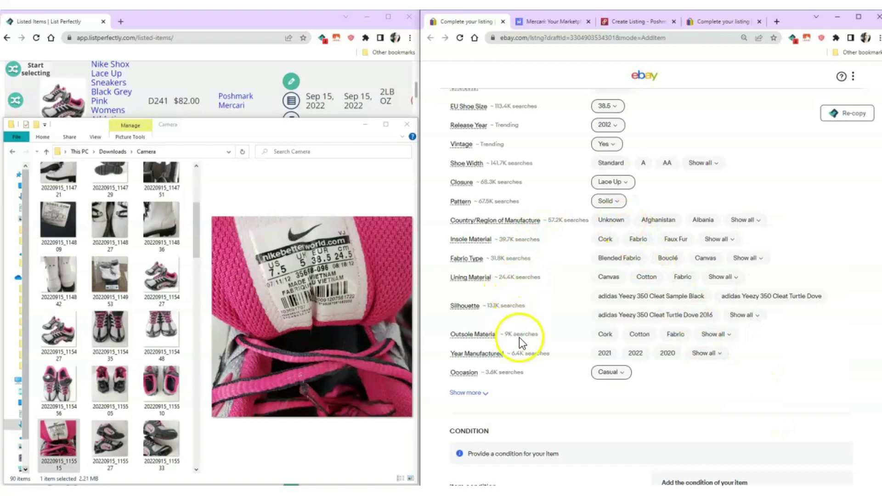
Add Activewear to the sneakers' occasions alongside Casual
{"action": "left_click", "coordinate": [611, 372]}
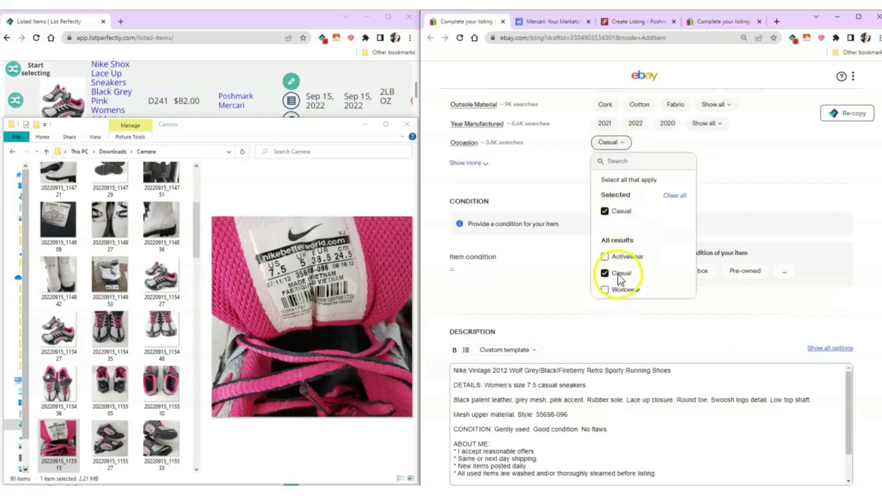
{"action": "left_click", "coordinate": [606, 257]}
{"action": "left_click", "coordinate": [727, 141]}
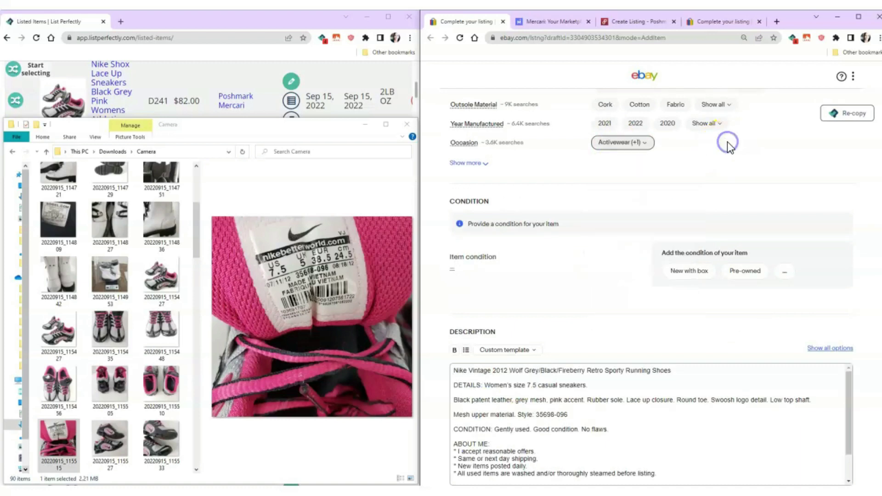
Show the remaining item specifics and select Fall, Spring, Summer and Winter as the seasons
{"action": "scroll", "coordinate": [513, 225], "scroll_direction": "up", "scroll_amount": 1}
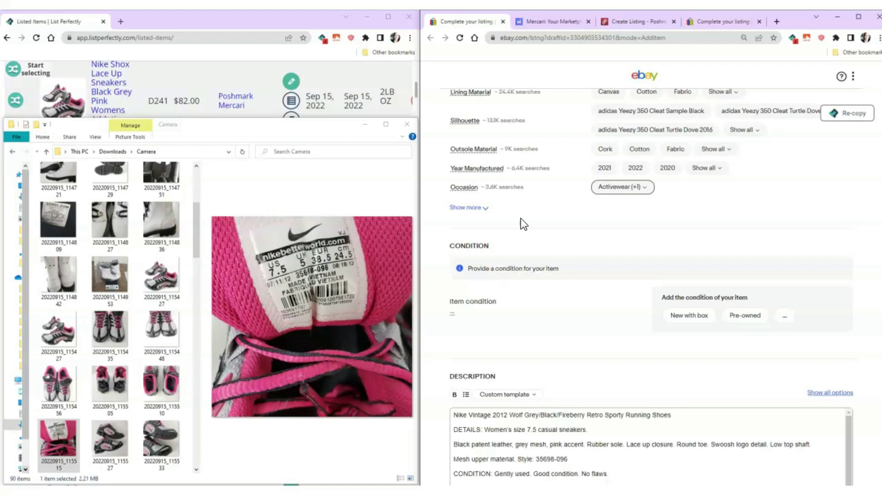
{"action": "left_click", "coordinate": [476, 209]}
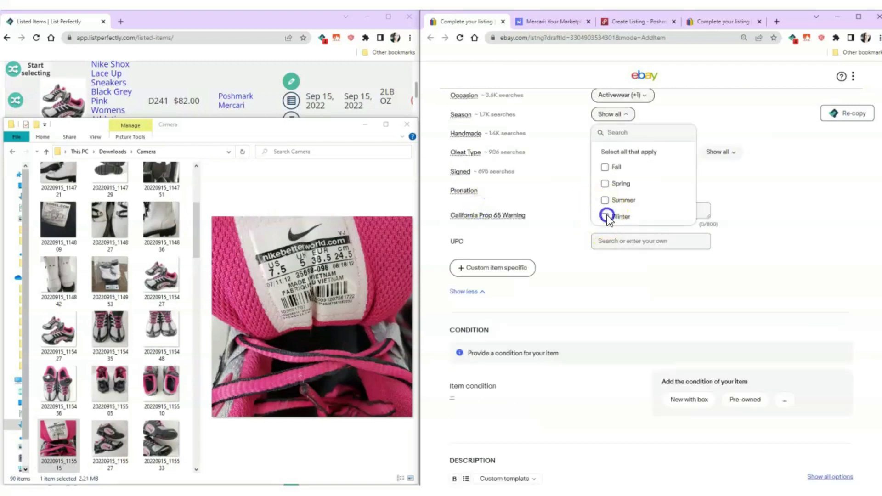
{"action": "left_click", "coordinate": [604, 216]}
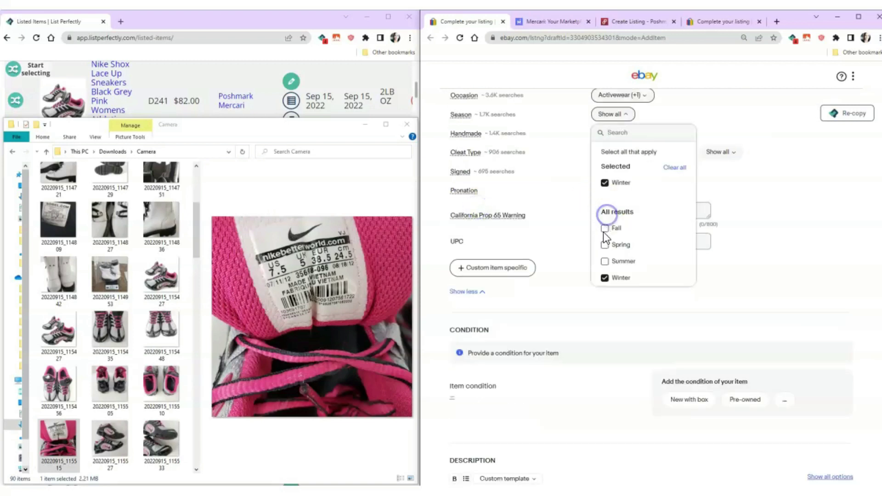
{"action": "left_click", "coordinate": [604, 261]}
{"action": "left_click", "coordinate": [605, 261]}
{"action": "left_click", "coordinate": [604, 261]}
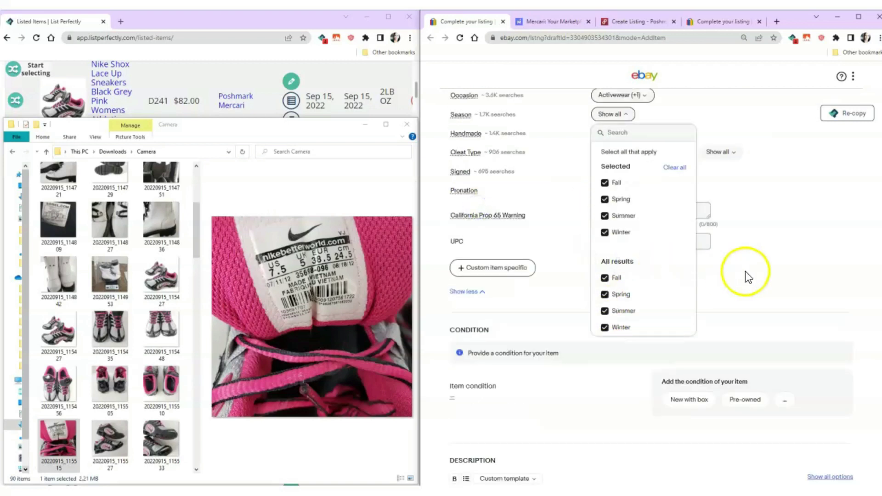
{"action": "left_click", "coordinate": [745, 271]}
Set the condition to Pre-owned and revise the description: "Right shoe has some paint marks, has normal wear (shown in pictures). No major flaws."
{"action": "left_click", "coordinate": [741, 171]}
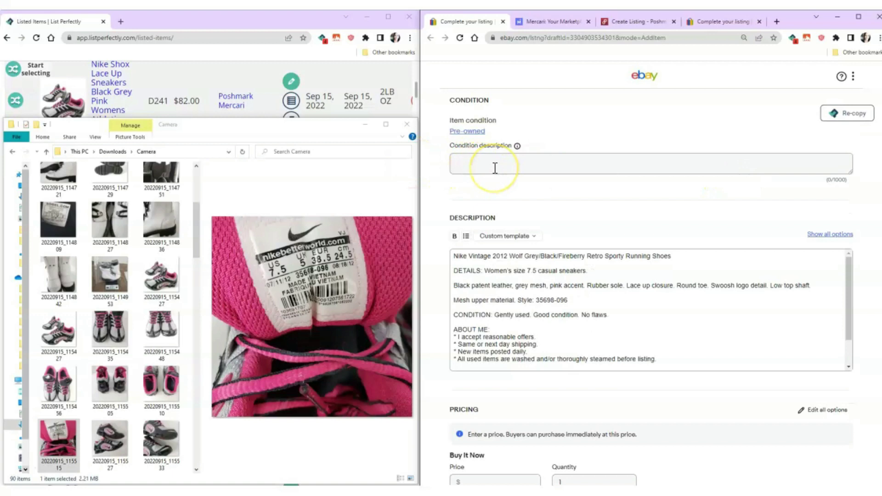
{"action": "left_click", "coordinate": [507, 316]}
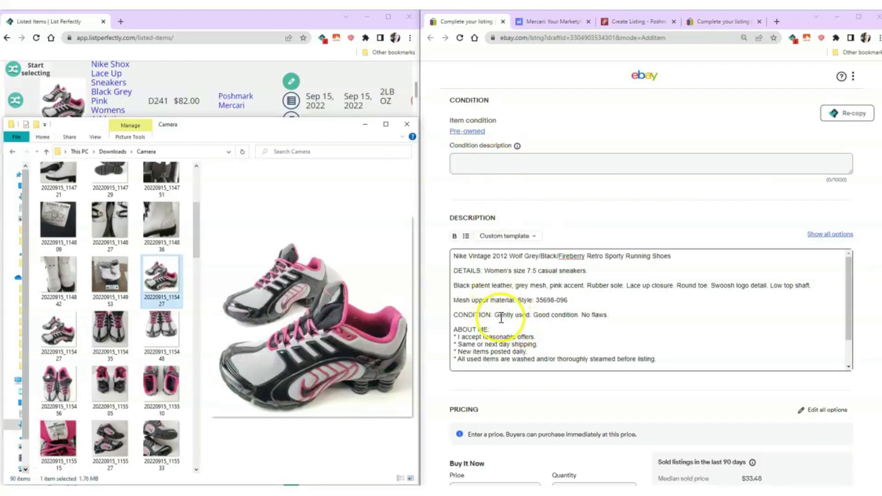
{"action": "left_click", "coordinate": [534, 316]}
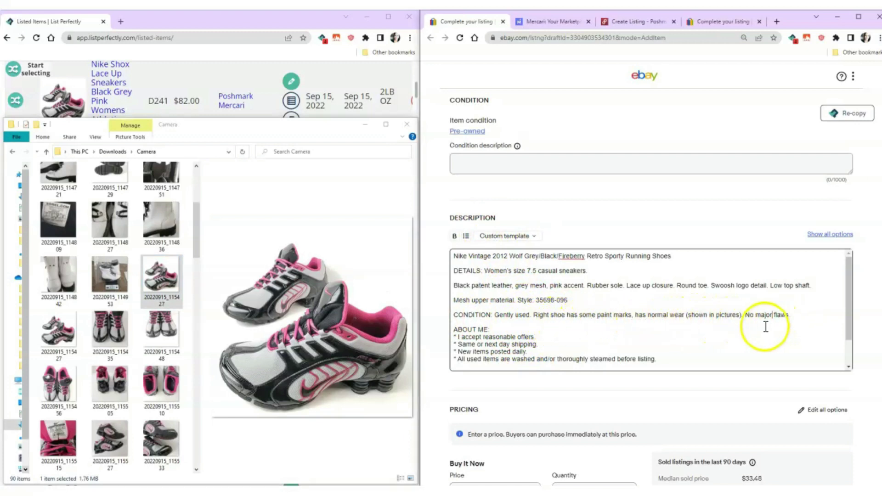
Copy the condition wording, from "Gently used" to "No major flaws.", out of the description into the condition description
{"action": "left_click", "coordinate": [790, 316]}
{"action": "left_click_drag", "start_coordinate": [789, 315], "coordinate": [497, 318]}
{"action": "key", "text": "ctrl+c"}
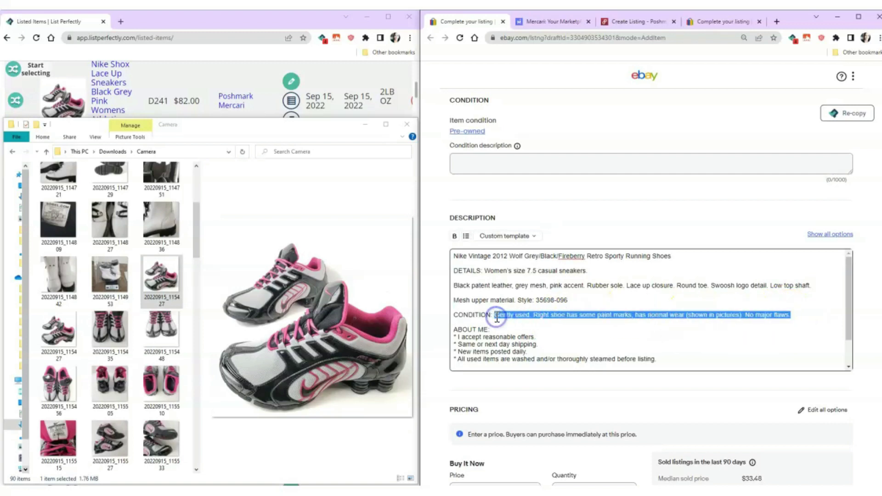
{"action": "left_click", "coordinate": [497, 166]}
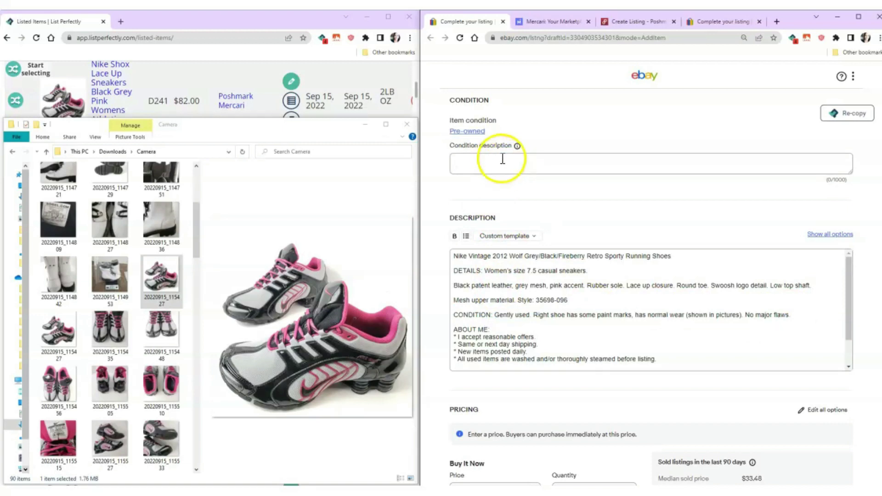
{"action": "key", "text": "ctrl+v"}
{"action": "left_click", "coordinate": [489, 164]}
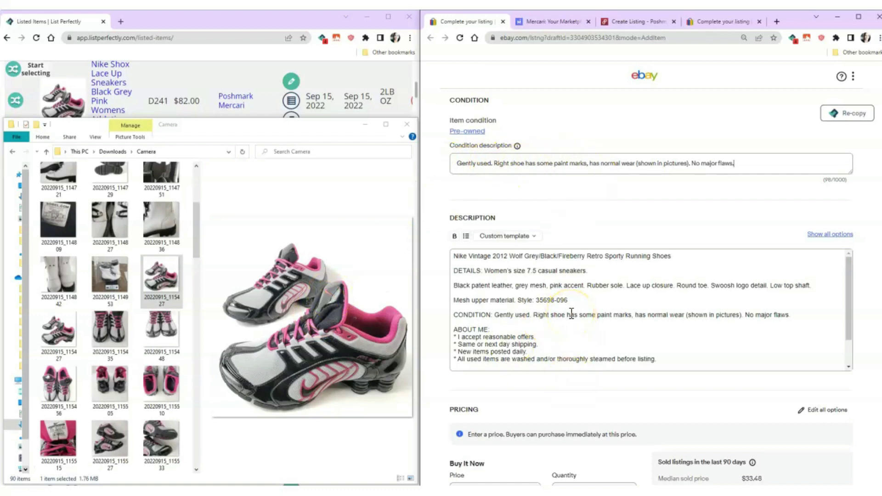
Set the Buy It Now price of the sneakers to $82
{"action": "scroll", "coordinate": [566, 330], "scroll_direction": "down", "scroll_amount": 6}
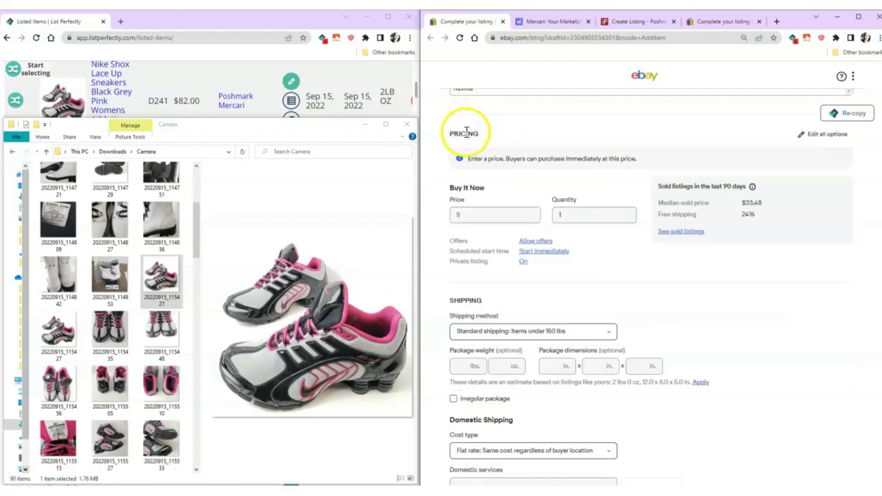
{"action": "left_click", "coordinate": [473, 214]}
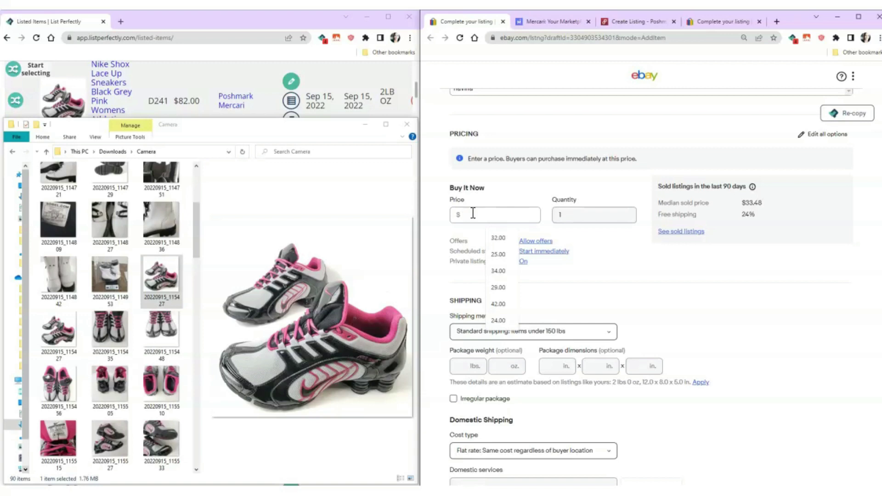
{"action": "left_click", "coordinate": [490, 213]}
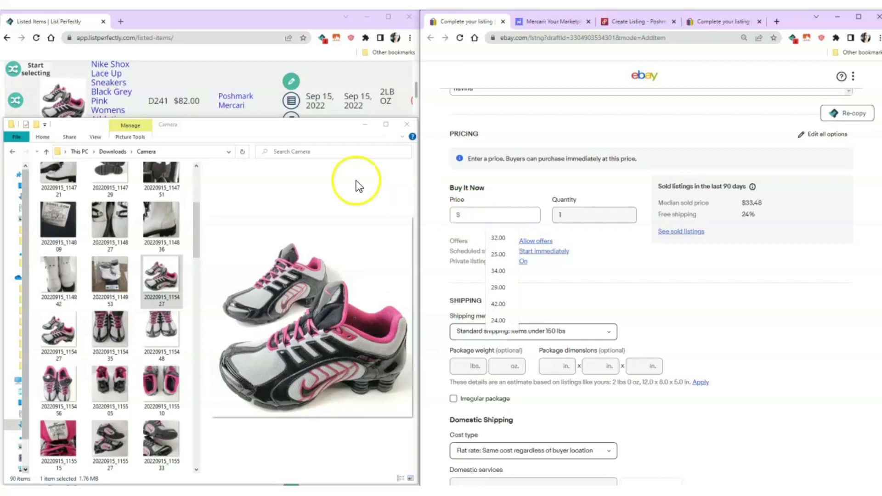
{"action": "left_click", "coordinate": [481, 218]}
{"action": "type", "text": "82"}
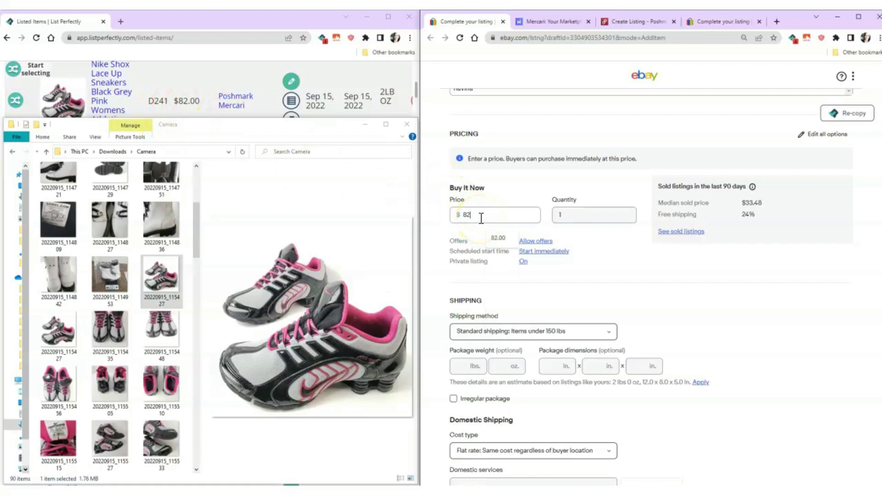
{"action": "left_click", "coordinate": [528, 291]}
Set the buyer-paid USPS Priority Mail flat-rate shipping cost to $10.99
{"action": "scroll", "coordinate": [528, 291], "scroll_direction": "down", "scroll_amount": 4}
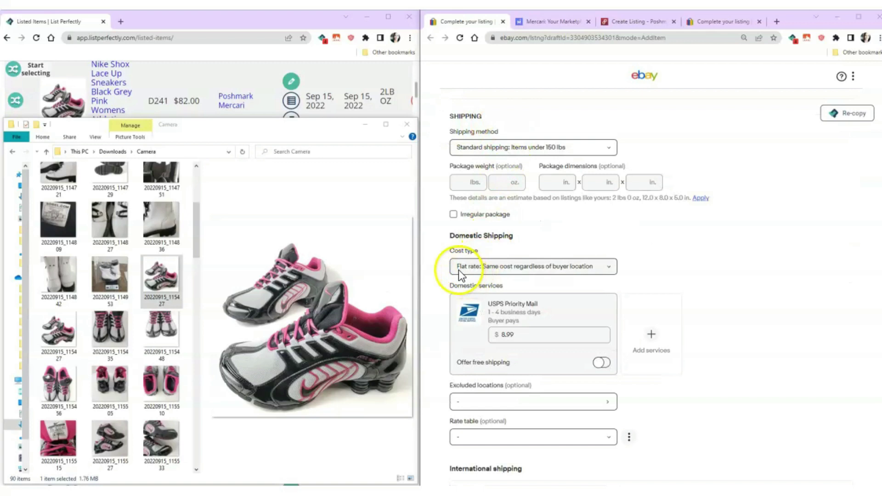
{"action": "scroll", "coordinate": [535, 269], "scroll_direction": "down", "scroll_amount": 2}
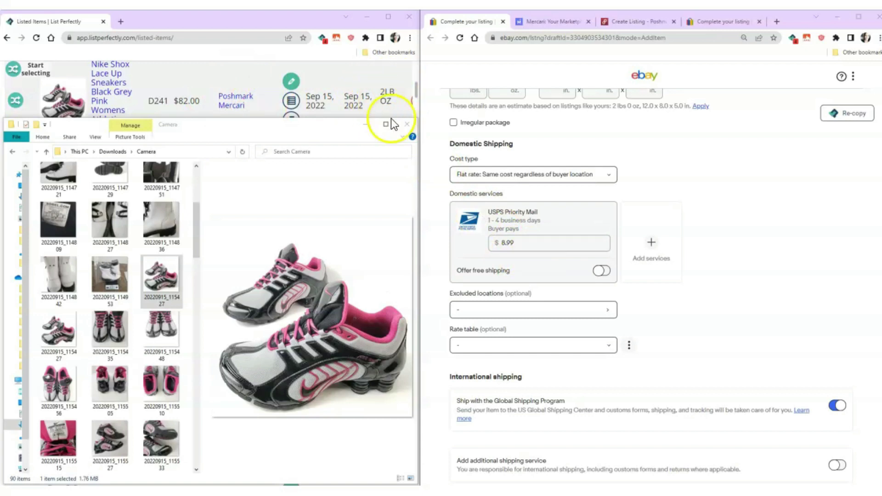
{"action": "left_click", "coordinate": [534, 247]}
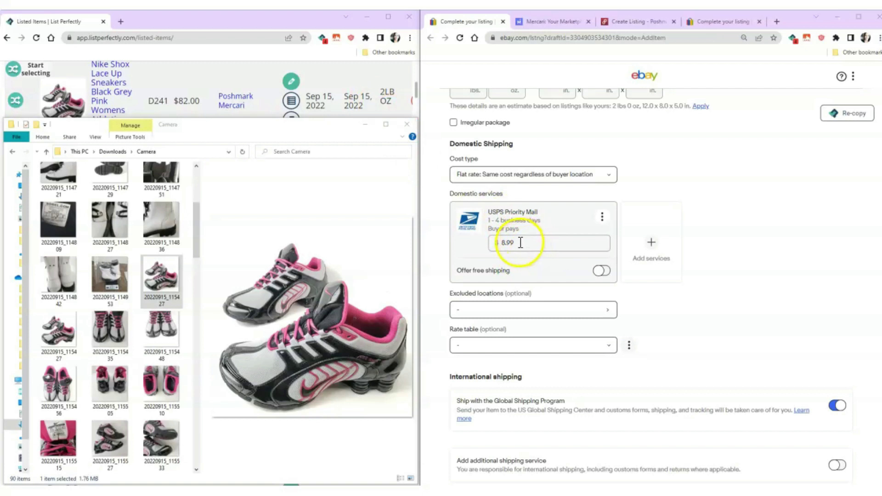
{"action": "left_click", "coordinate": [517, 243]}
{"action": "double_click", "coordinate": [497, 243]}
{"action": "type", "text": "10.99"}
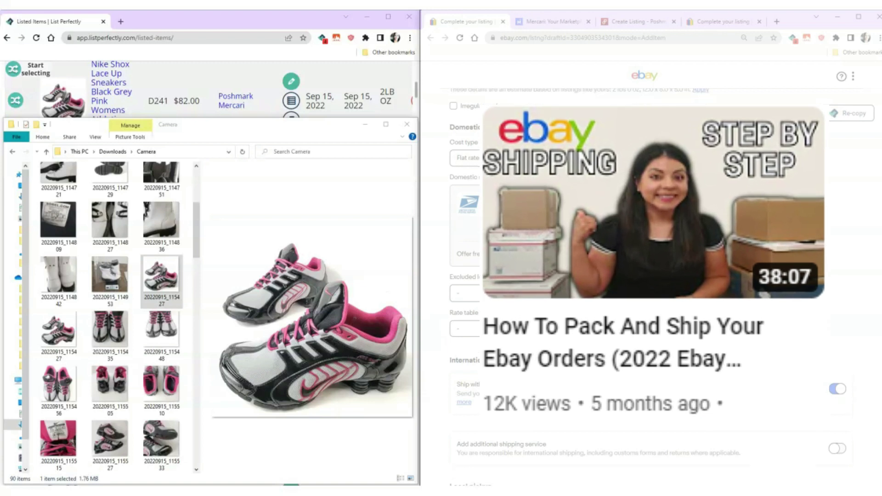
{"action": "scroll", "coordinate": [557, 172], "scroll_direction": "down", "scroll_amount": 5}
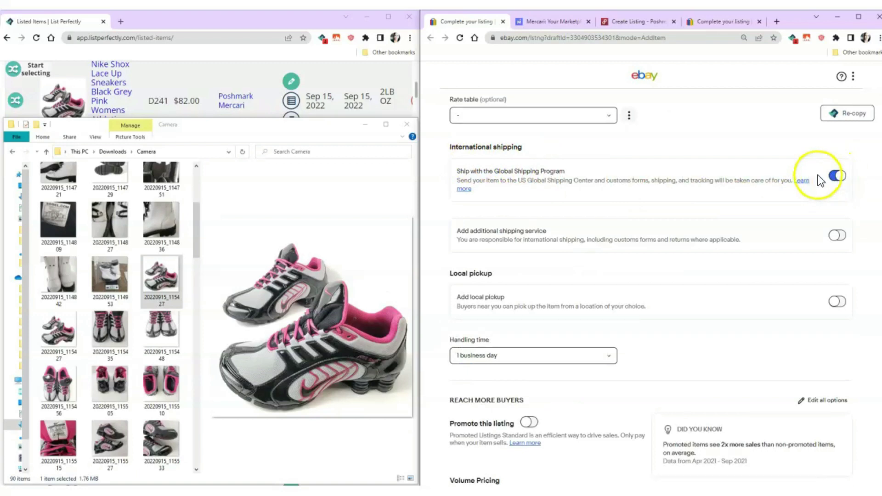
Promote the sneakers listing on eBay with a custom ad rate of 4.0%
{"action": "scroll", "coordinate": [616, 260], "scroll_direction": "down", "scroll_amount": 4}
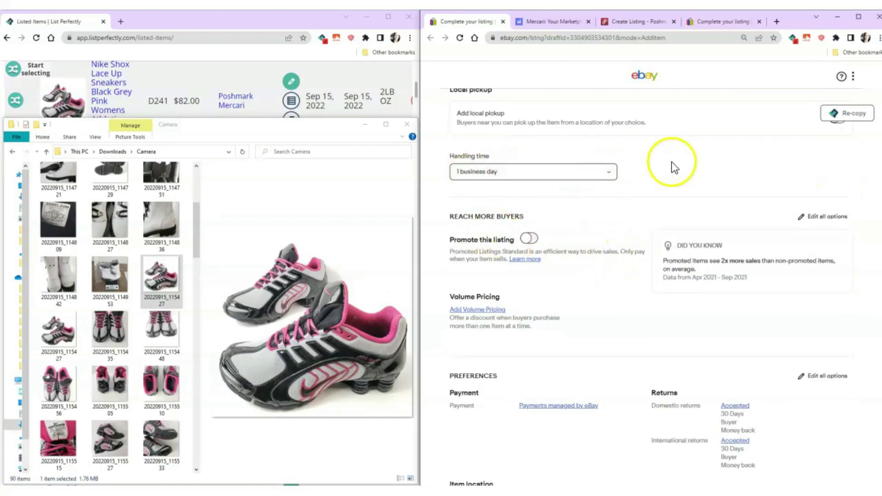
{"action": "scroll", "coordinate": [593, 263], "scroll_direction": "down", "scroll_amount": 2}
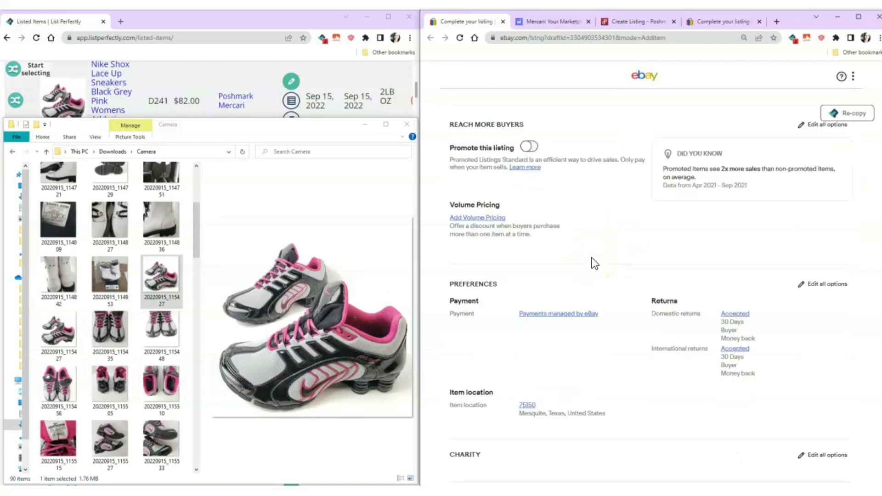
{"action": "scroll", "coordinate": [574, 248], "scroll_direction": "up", "scroll_amount": 2}
{"action": "scroll", "coordinate": [512, 208], "scroll_direction": "down", "scroll_amount": 1}
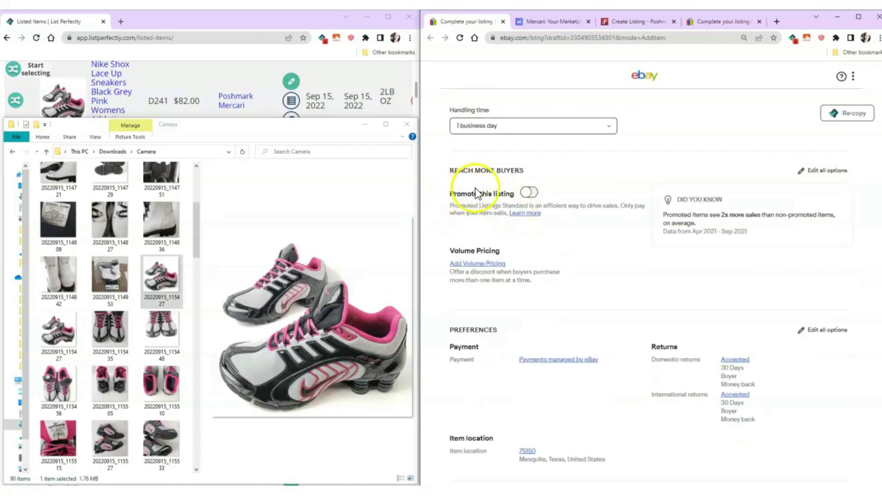
{"action": "left_click", "coordinate": [531, 194]}
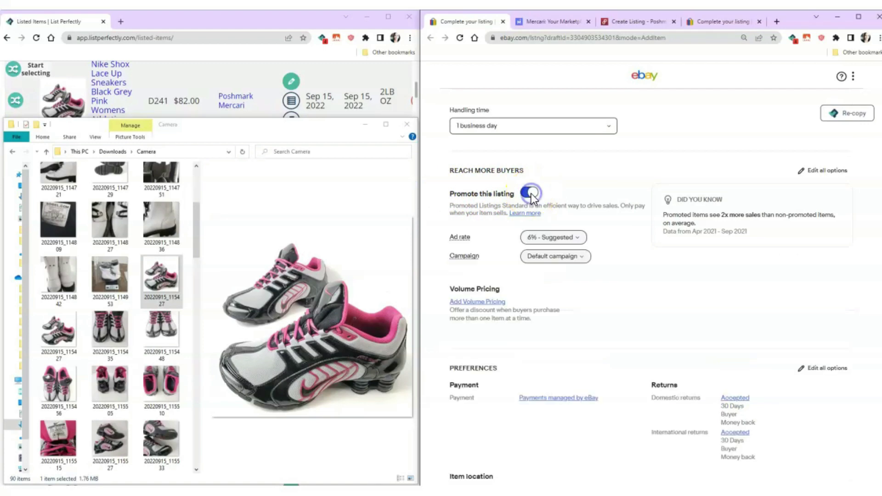
{"action": "left_click", "coordinate": [540, 239]}
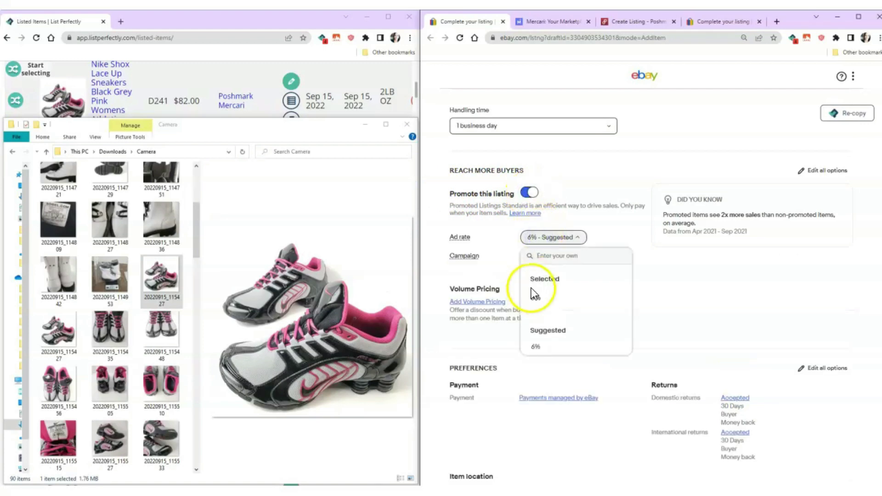
{"action": "left_click", "coordinate": [560, 262]}
{"action": "type", "text": "4"}
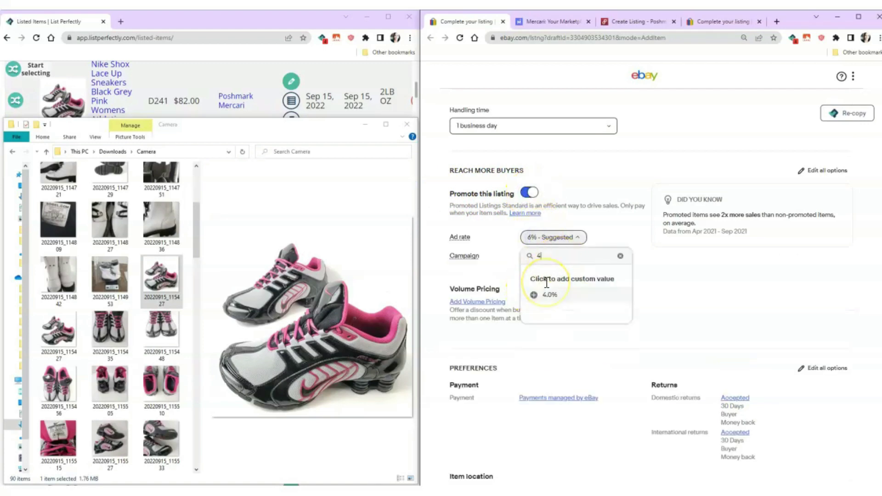
{"action": "left_click", "coordinate": [543, 294]}
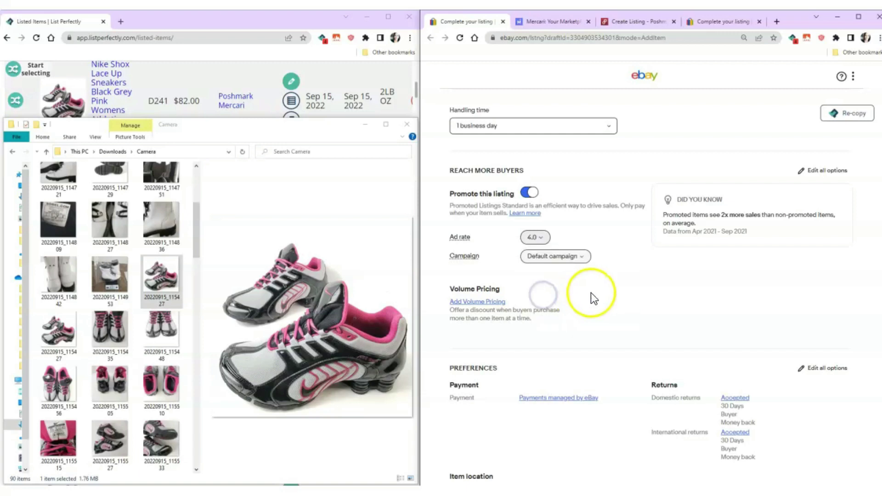
Publish the sneakers listing on eBay
{"action": "scroll", "coordinate": [591, 296], "scroll_direction": "down", "scroll_amount": 4}
{"action": "scroll", "coordinate": [592, 299], "scroll_direction": "down", "scroll_amount": 3}
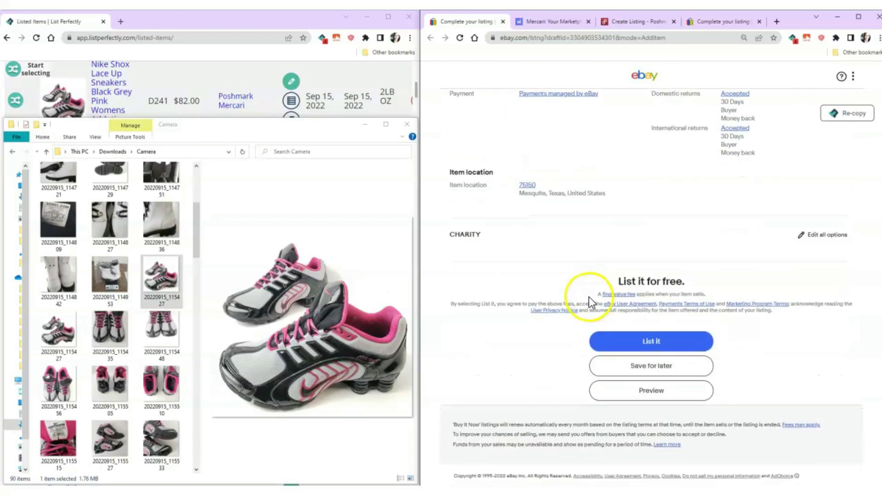
{"action": "left_click", "coordinate": [657, 343]}
In the Mercari draft for the boots, replace the brand with the suggested brand Sorel
{"action": "left_click", "coordinate": [563, 22]}
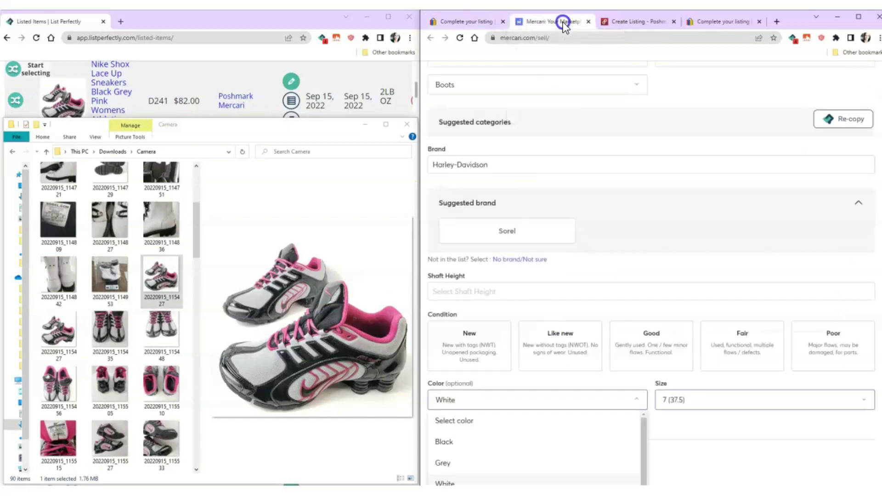
{"action": "scroll", "coordinate": [572, 299], "scroll_direction": "up", "scroll_amount": 5}
{"action": "scroll", "coordinate": [595, 272], "scroll_direction": "down", "scroll_amount": 8}
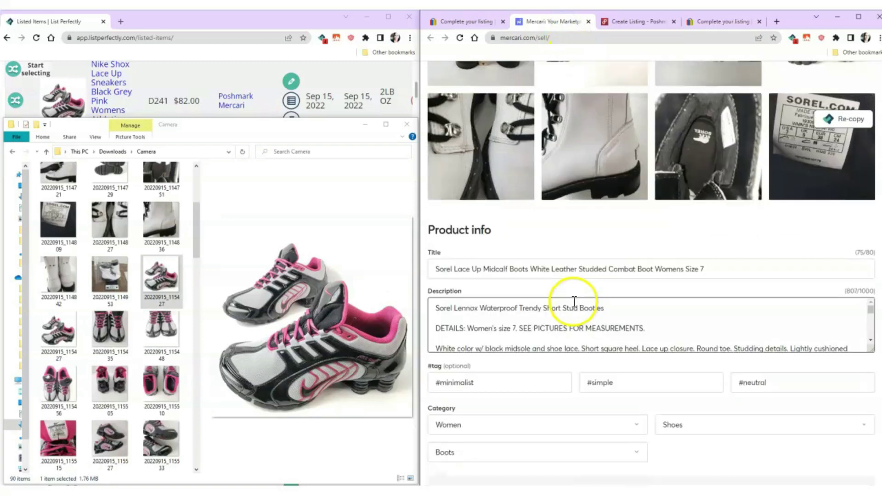
{"action": "scroll", "coordinate": [510, 265], "scroll_direction": "down", "scroll_amount": 3}
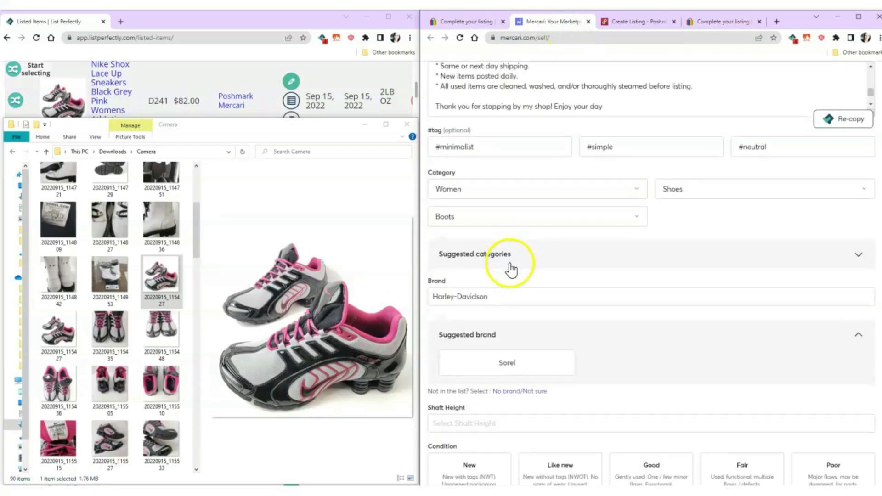
{"action": "scroll", "coordinate": [560, 210], "scroll_direction": "down", "scroll_amount": 2}
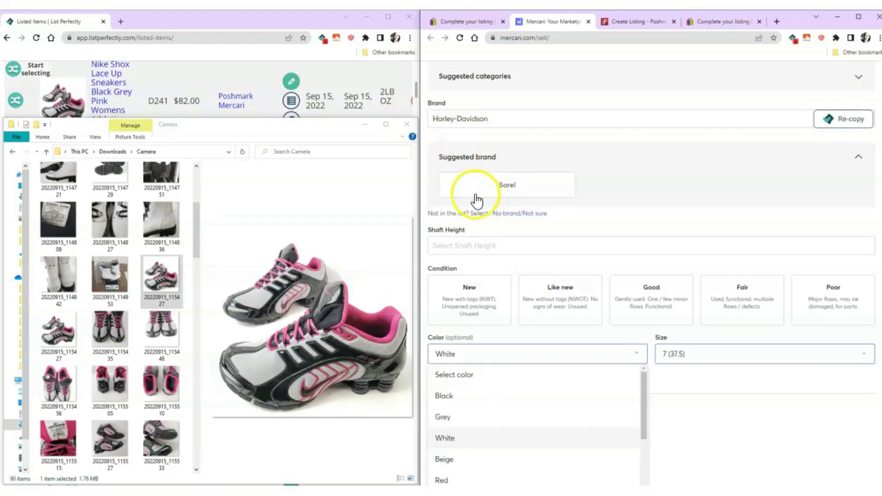
{"action": "left_click", "coordinate": [519, 198]}
{"action": "left_click", "coordinate": [520, 197]}
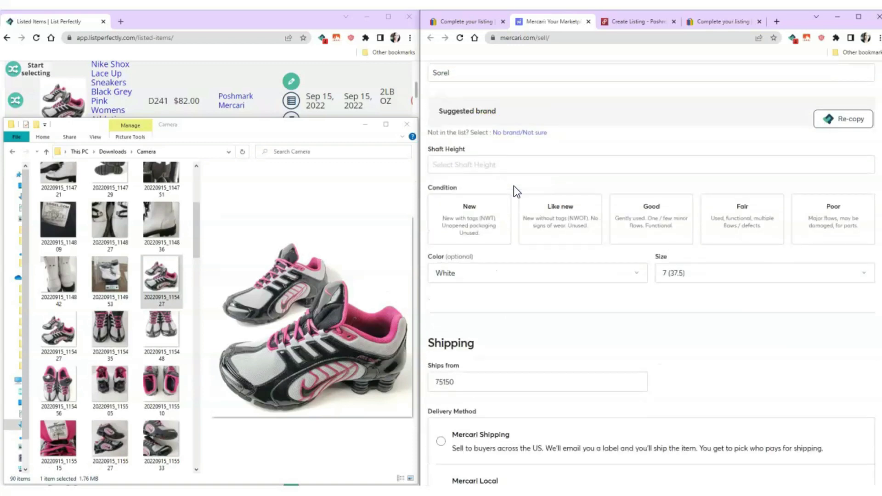
Set the boots' shaft height to Mid-Calf and the end use to Everyday
{"action": "scroll", "coordinate": [514, 186], "scroll_direction": "down", "scroll_amount": 2}
{"action": "left_click", "coordinate": [501, 118]}
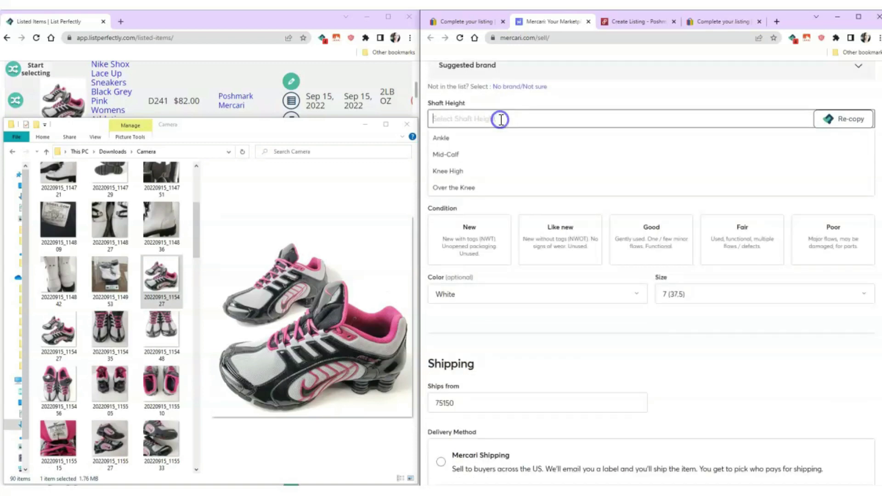
{"action": "left_click", "coordinate": [494, 161]}
{"action": "left_click", "coordinate": [668, 120]}
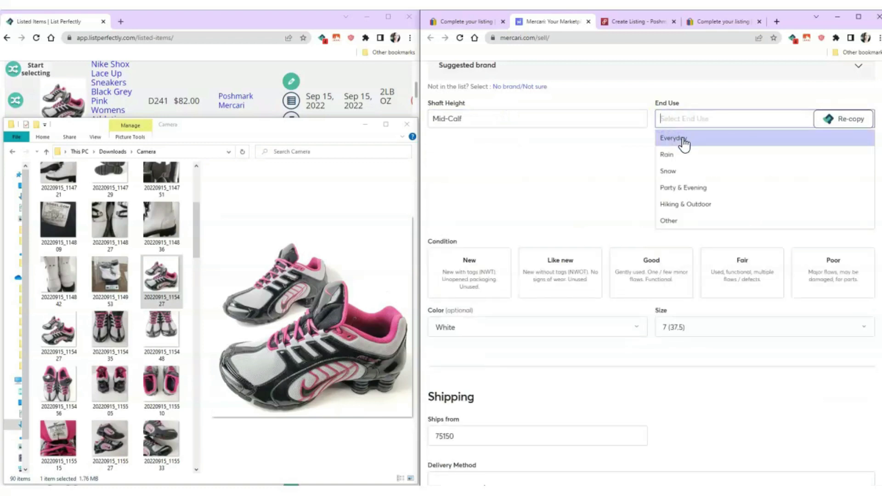
{"action": "left_click", "coordinate": [684, 139]}
Check the boots' ruler photo, set the heel height to Low (1"-2"), and set the condition to Good
{"action": "left_click", "coordinate": [506, 156]}
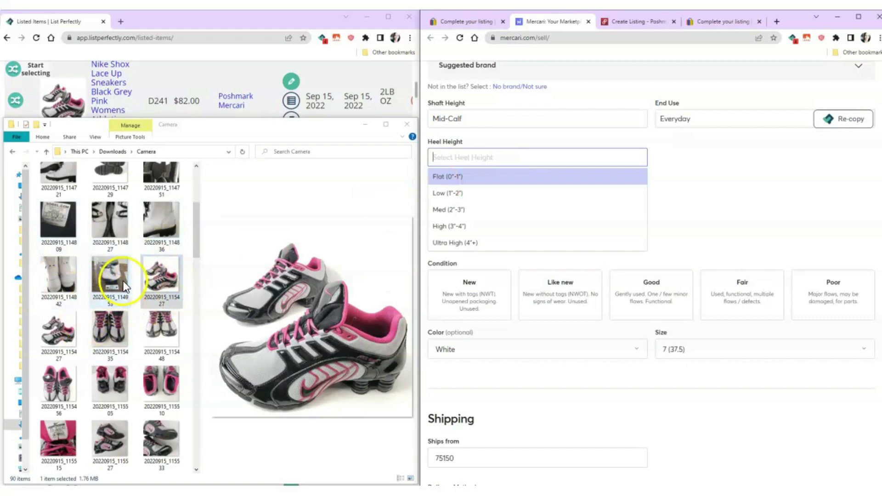
{"action": "scroll", "coordinate": [125, 283], "scroll_direction": "up", "scroll_amount": 3}
{"action": "left_click", "coordinate": [162, 187]}
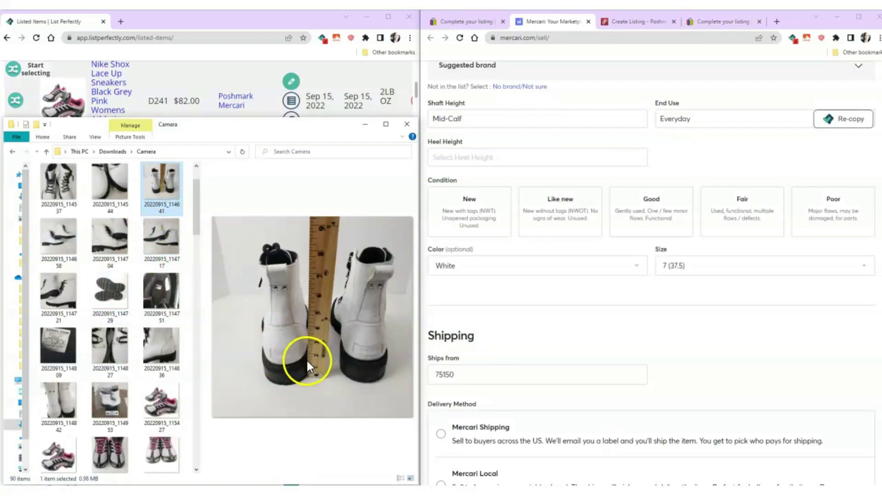
{"action": "left_click", "coordinate": [478, 157]}
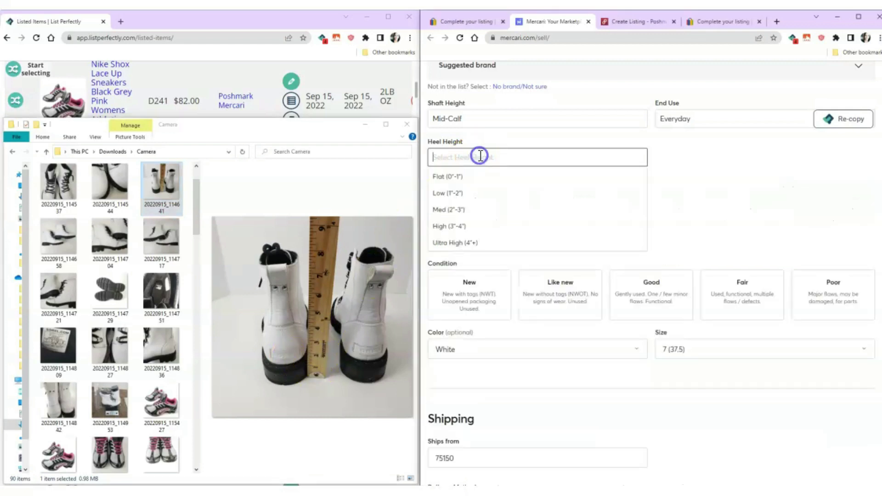
{"action": "left_click", "coordinate": [448, 193]}
{"action": "left_click", "coordinate": [648, 213]}
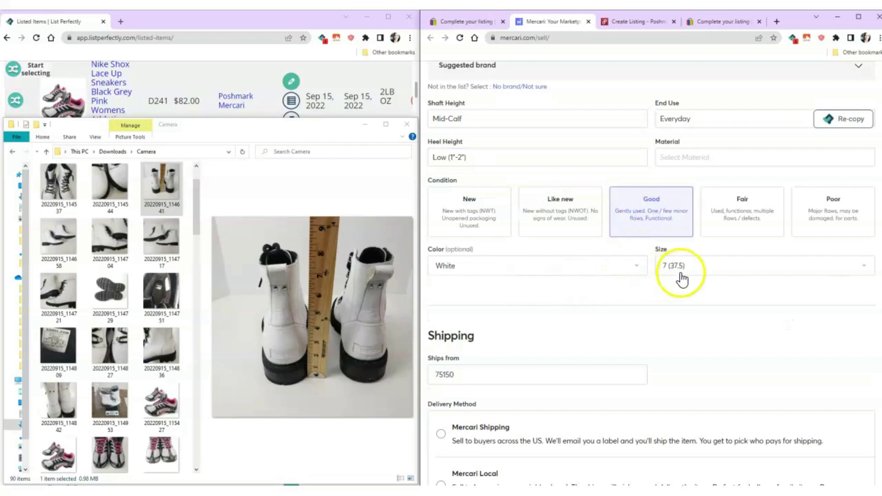
Set the boots' Mercari price to $90 and list the item
{"action": "scroll", "coordinate": [682, 279], "scroll_direction": "down", "scroll_amount": 2}
{"action": "scroll", "coordinate": [682, 278], "scroll_direction": "down", "scroll_amount": 5}
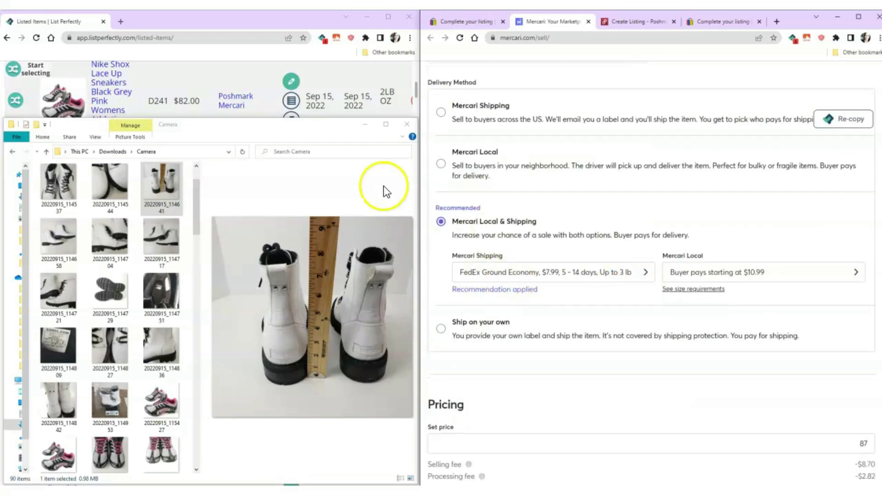
{"action": "scroll", "coordinate": [304, 98], "scroll_direction": "down", "scroll_amount": 2}
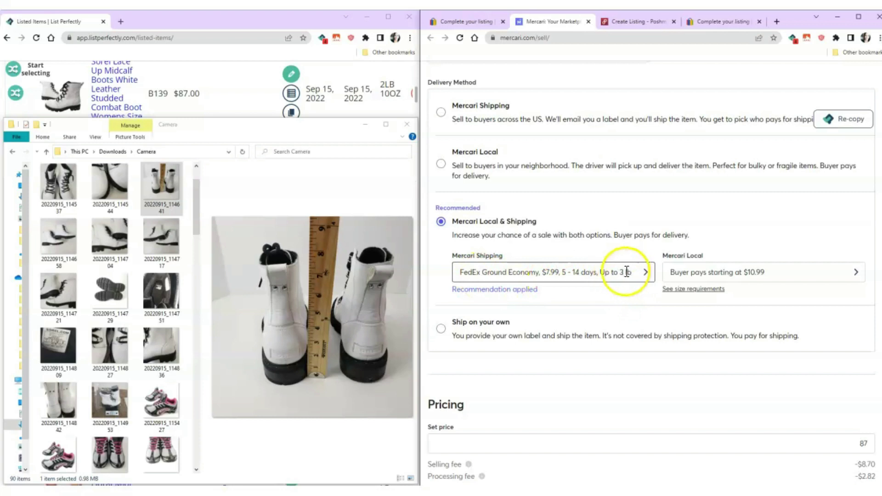
{"action": "scroll", "coordinate": [630, 271], "scroll_direction": "down", "scroll_amount": 6}
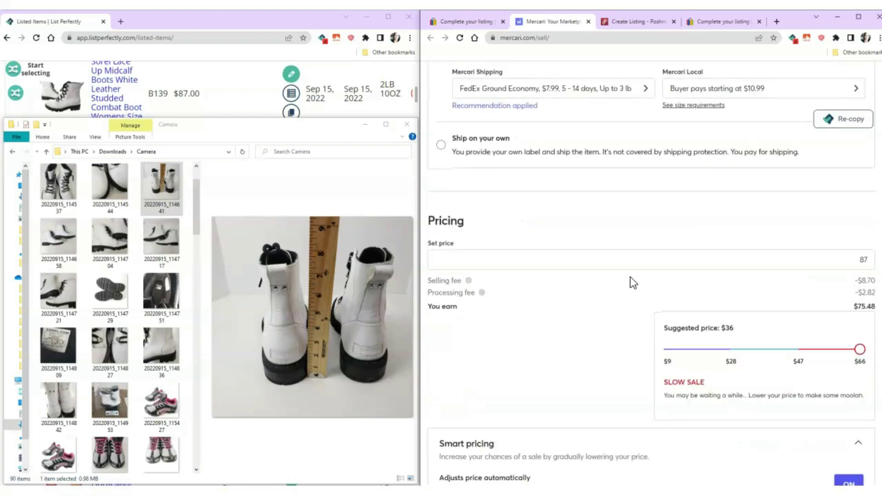
{"action": "double_click", "coordinate": [861, 168]}
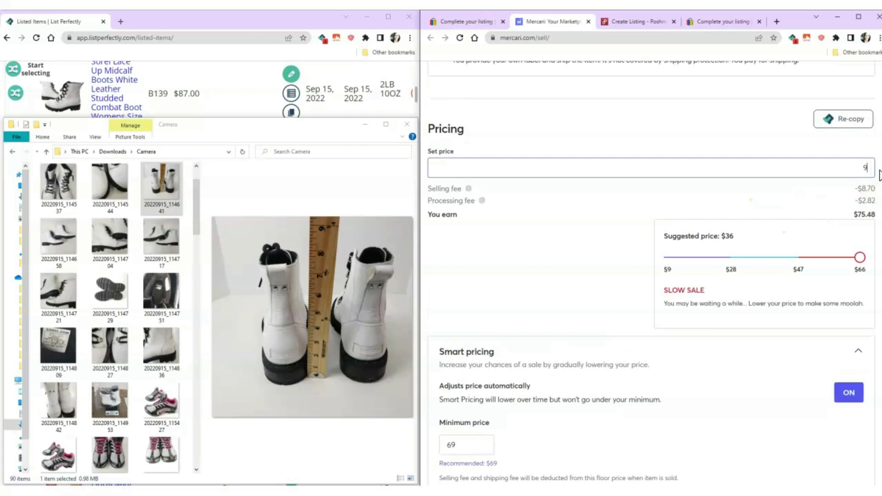
{"action": "type", "text": "90"}
{"action": "left_click", "coordinate": [474, 444]}
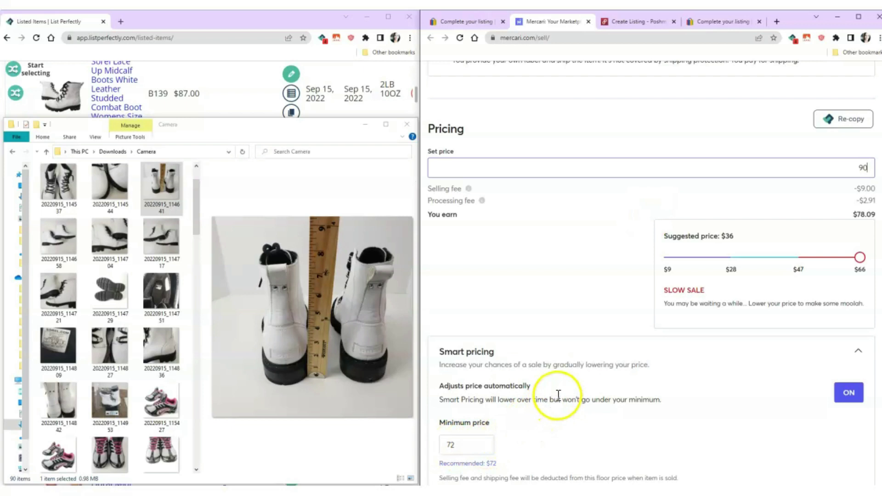
{"action": "scroll", "coordinate": [557, 394], "scroll_direction": "down", "scroll_amount": 4}
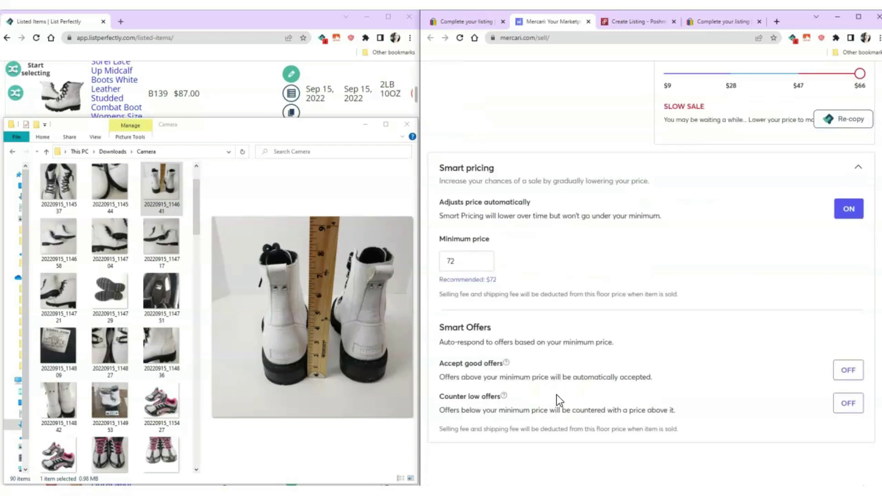
{"action": "scroll", "coordinate": [556, 395], "scroll_direction": "down", "scroll_amount": 2}
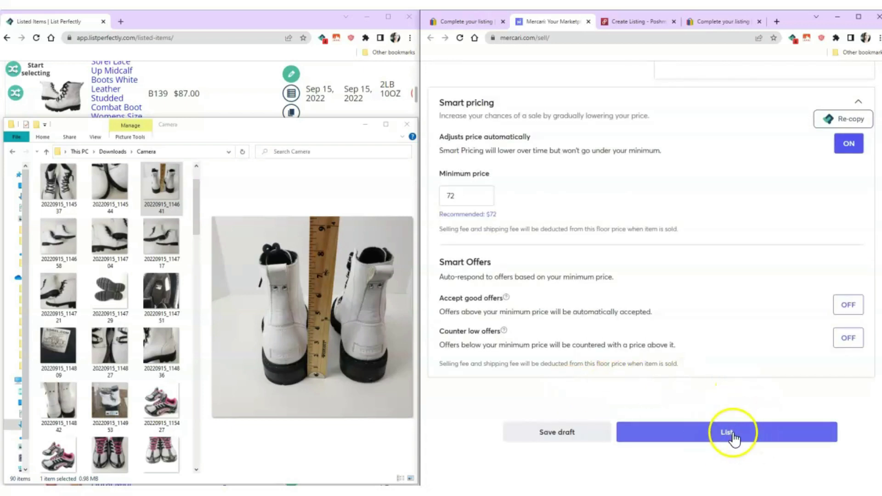
In the Poshmark draft for the boots, set the category to Women's Shoes and open the subcategory choices
{"action": "key", "text": "ctrl+Tab"}
{"action": "scroll", "coordinate": [605, 340], "scroll_direction": "down", "scroll_amount": 7}
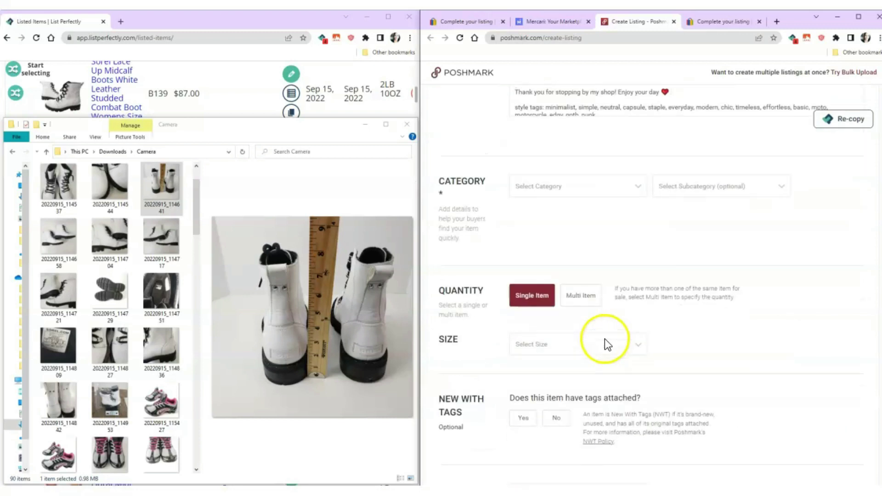
{"action": "left_click", "coordinate": [560, 197]}
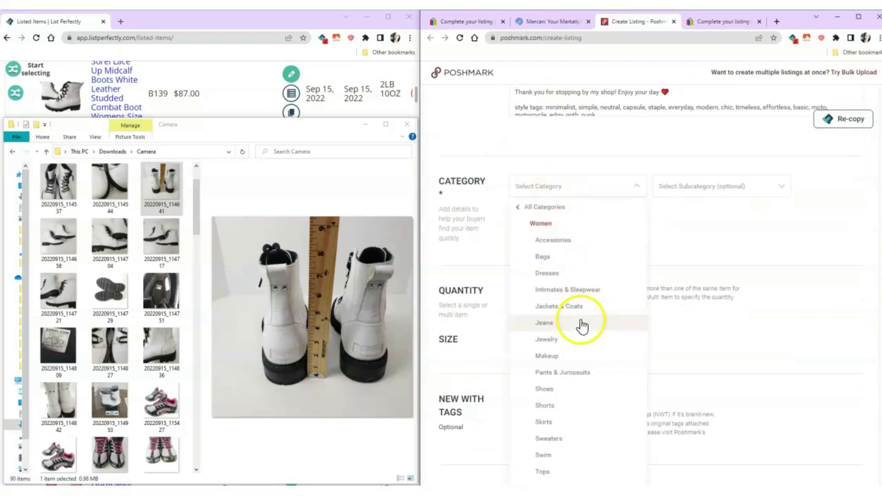
{"action": "left_click", "coordinate": [545, 388]}
{"action": "left_click", "coordinate": [674, 195]}
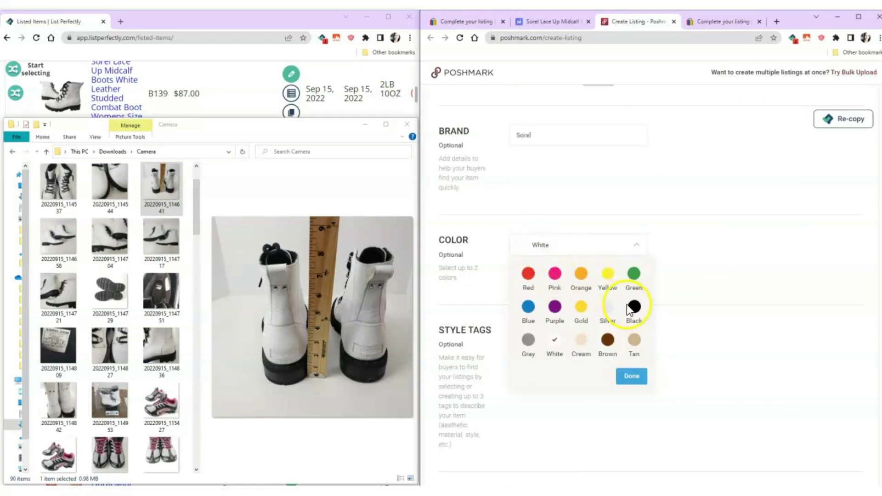
Add Black as the boots' second color and publish the Poshmark listing
{"action": "left_click", "coordinate": [634, 307]}
{"action": "left_click", "coordinate": [632, 378]}
{"action": "left_click", "coordinate": [794, 394]}
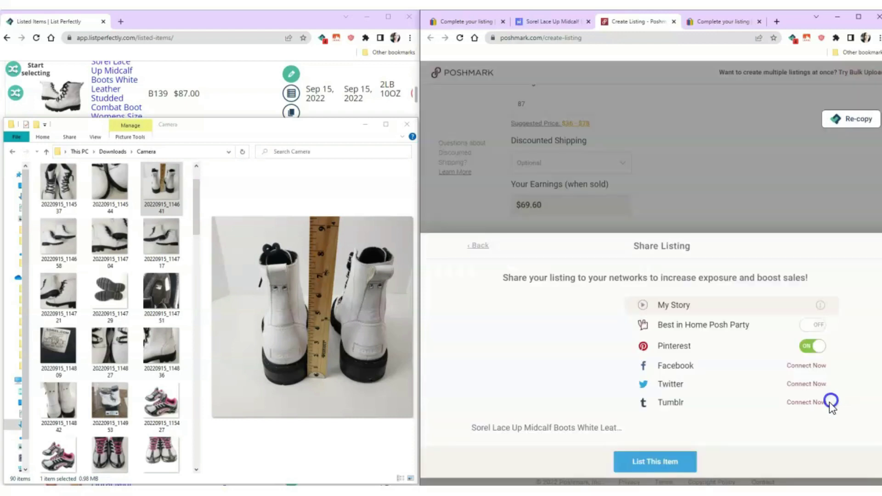
{"action": "left_click", "coordinate": [674, 464]}
Go to the boots' eBay draft and replace the misspelled color in the item specifics with White
{"action": "left_click", "coordinate": [707, 21]}
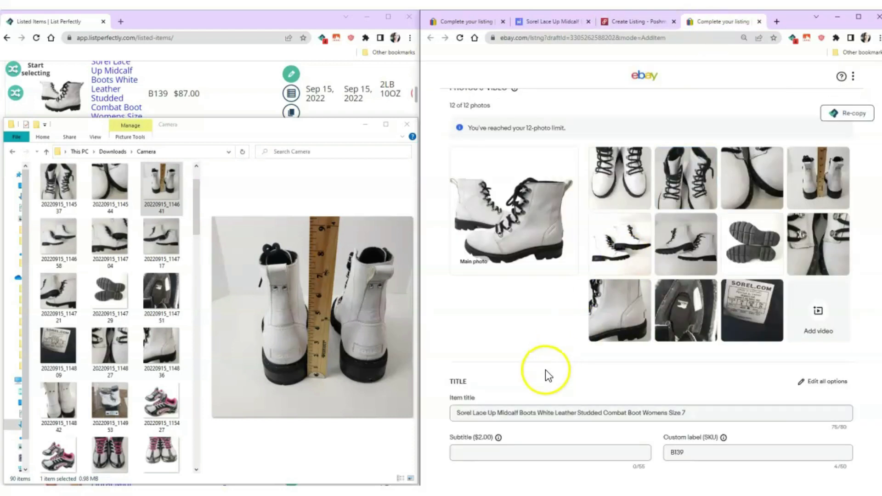
{"action": "scroll", "coordinate": [547, 370], "scroll_direction": "down", "scroll_amount": 3}
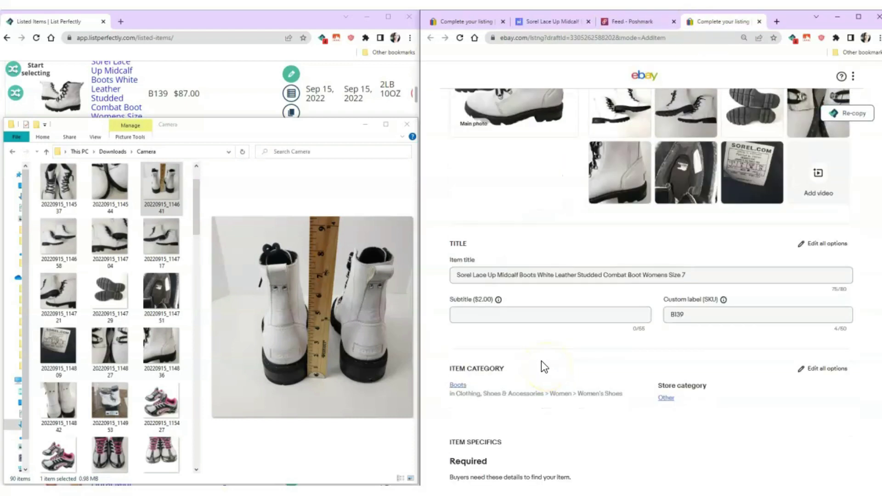
{"action": "scroll", "coordinate": [540, 357], "scroll_direction": "down", "scroll_amount": 5}
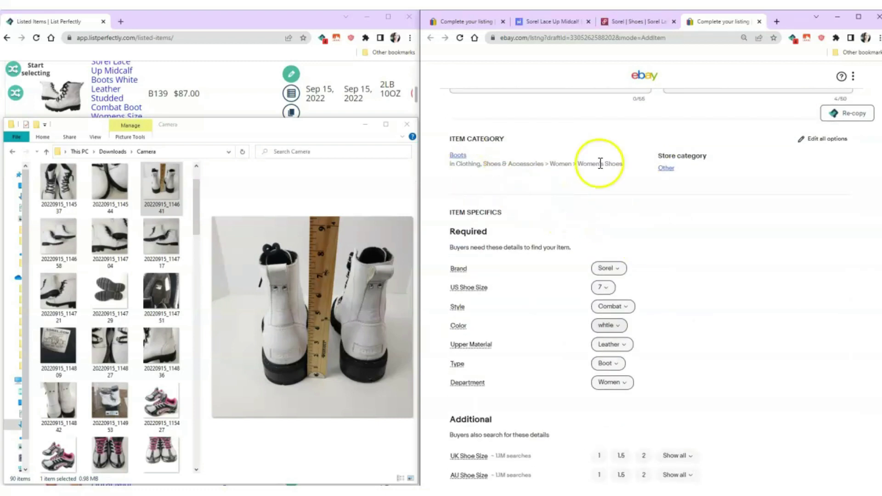
{"action": "scroll", "coordinate": [524, 209], "scroll_direction": "down", "scroll_amount": 3}
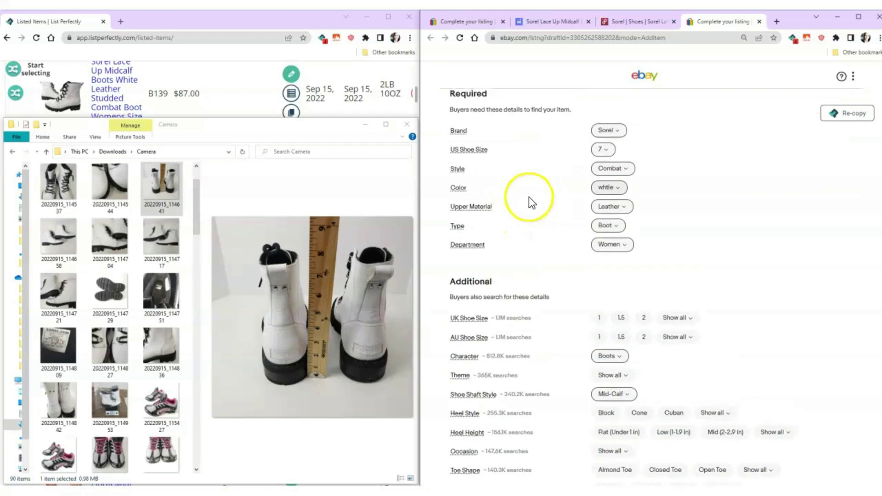
{"action": "left_click", "coordinate": [616, 188]}
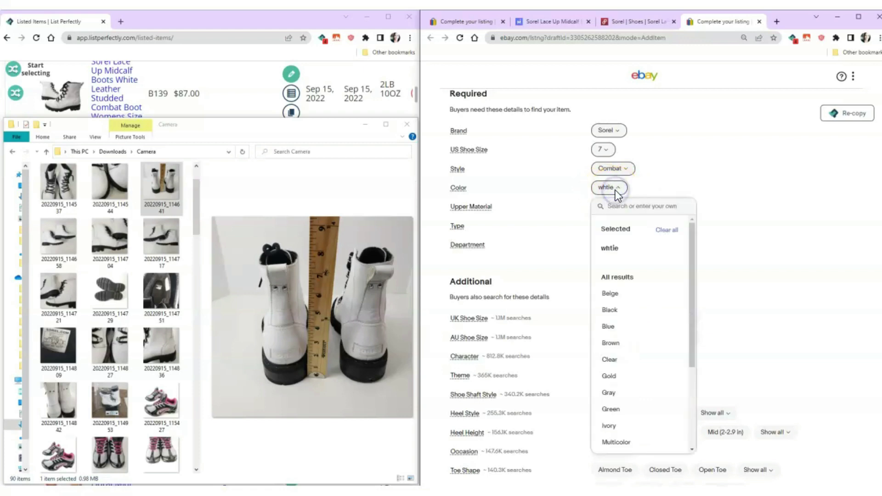
{"action": "scroll", "coordinate": [630, 370], "scroll_direction": "down", "scroll_amount": 3}
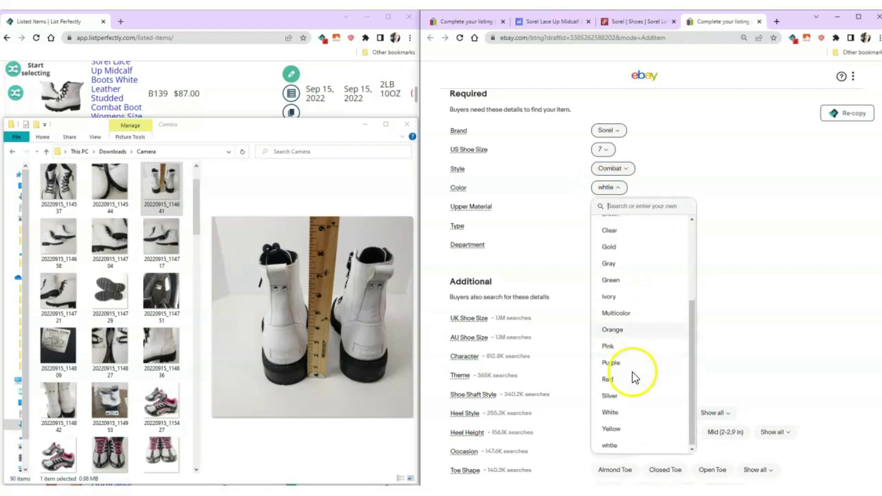
{"action": "scroll", "coordinate": [633, 371], "scroll_direction": "down", "scroll_amount": 1}
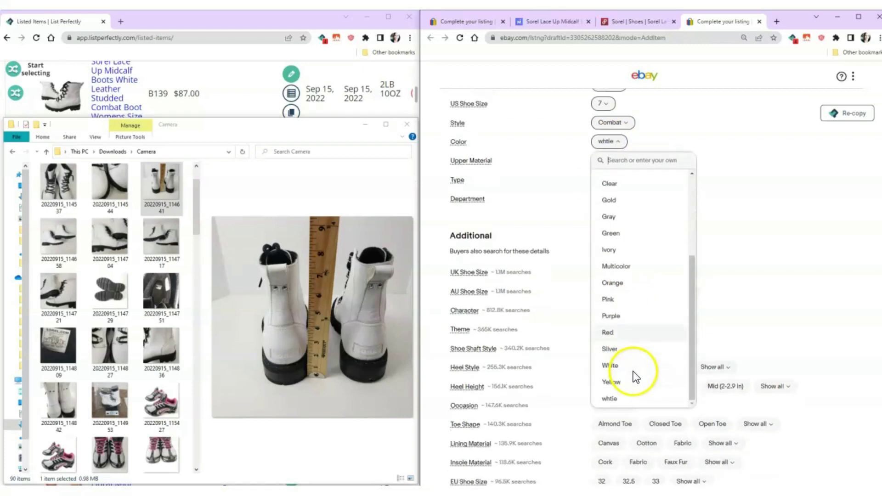
{"action": "left_click", "coordinate": [610, 365]}
{"action": "scroll", "coordinate": [610, 366], "scroll_direction": "down", "scroll_amount": 2}
Check the boots' size label photo and set the UK shoe size to 5
{"action": "left_click", "coordinate": [54, 343]}
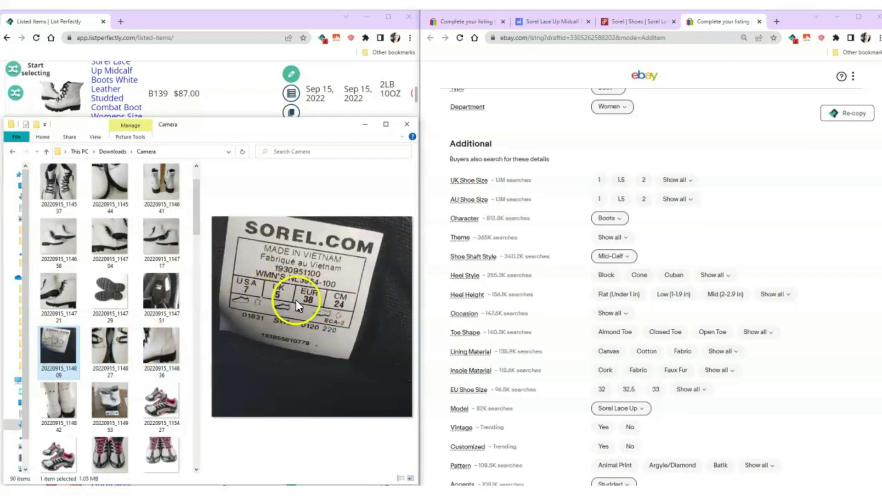
{"action": "left_click", "coordinate": [684, 181]}
{"action": "left_click", "coordinate": [682, 332]}
Search the theme choices for the boots and select Motorcycle among the themes
{"action": "scroll", "coordinate": [643, 229], "scroll_direction": "down", "scroll_amount": 2}
{"action": "left_click", "coordinate": [610, 145]}
{"action": "type", "text": "out"}
{"action": "key", "text": "BackSpace"}
{"action": "key", "text": "BackSpace"}
{"action": "key", "text": "BackSpace"}
{"action": "type", "text": "mot"}
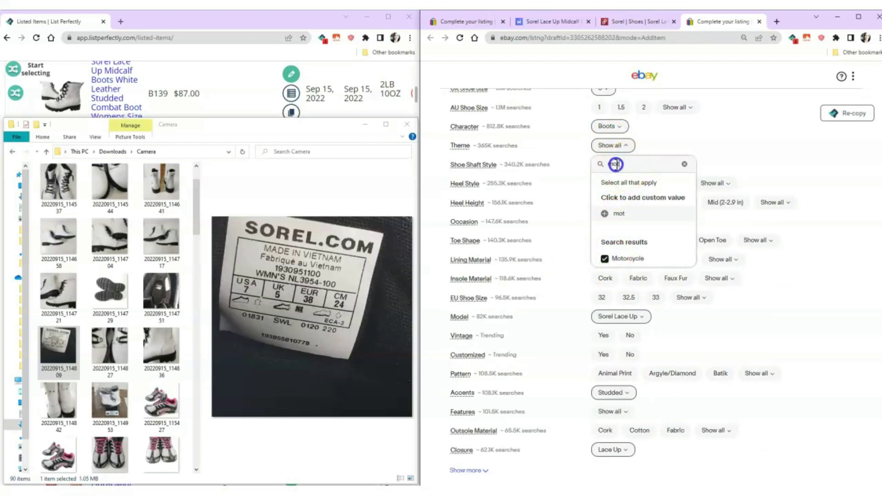
Set the boots' heel style to Block, heel height to Low (1-1.9 in) and occasion to Casual
{"action": "scroll", "coordinate": [464, 160], "scroll_direction": "down", "scroll_amount": 1}
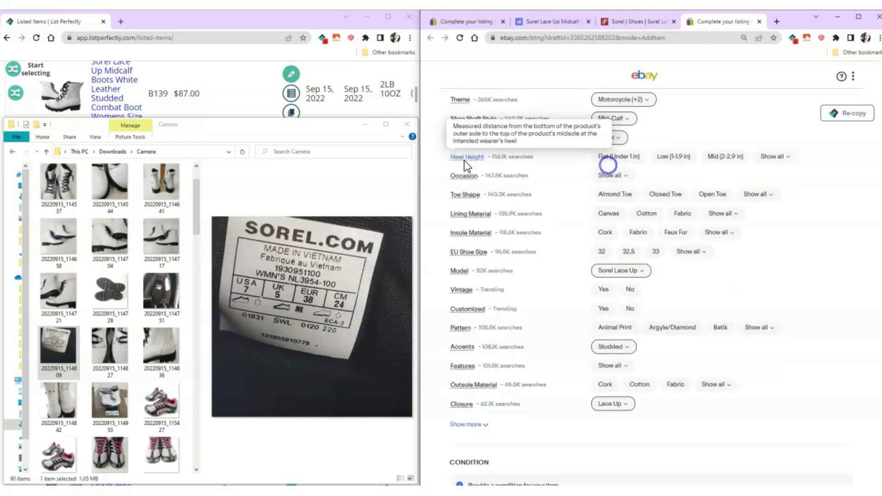
{"action": "left_click", "coordinate": [682, 158]}
{"action": "left_click", "coordinate": [605, 258]}
{"action": "scroll", "coordinate": [622, 290], "scroll_direction": "down", "scroll_amount": 2}
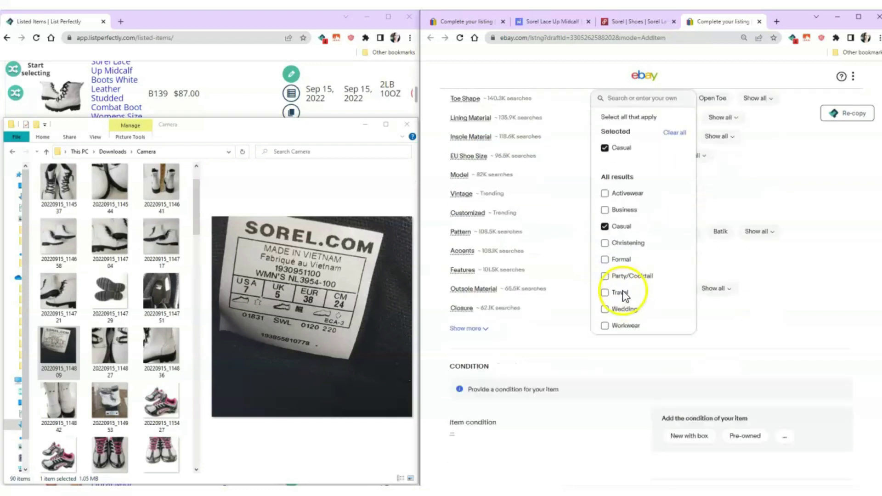
{"action": "scroll", "coordinate": [689, 221], "scroll_direction": "up", "scroll_amount": 2}
Set the boots' toe shape to Round Toe, EU shoe size to 38 and vintage to No
{"action": "left_click", "coordinate": [759, 149]}
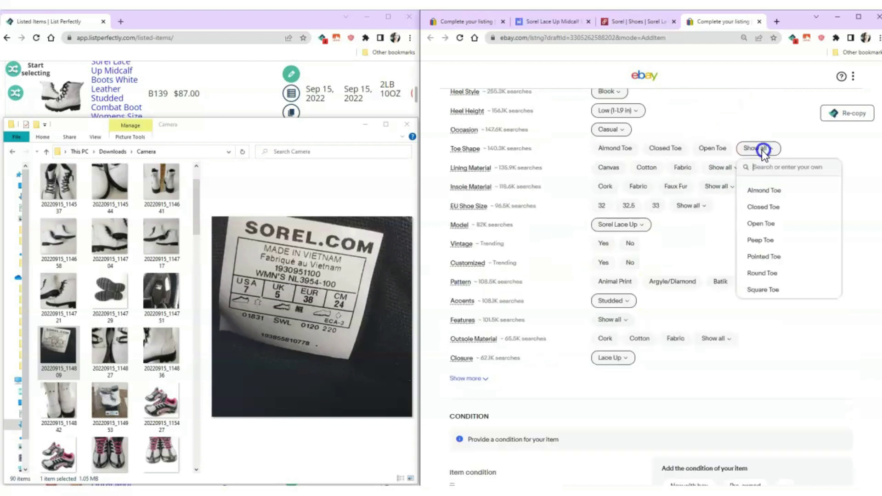
{"action": "left_click", "coordinate": [756, 275]}
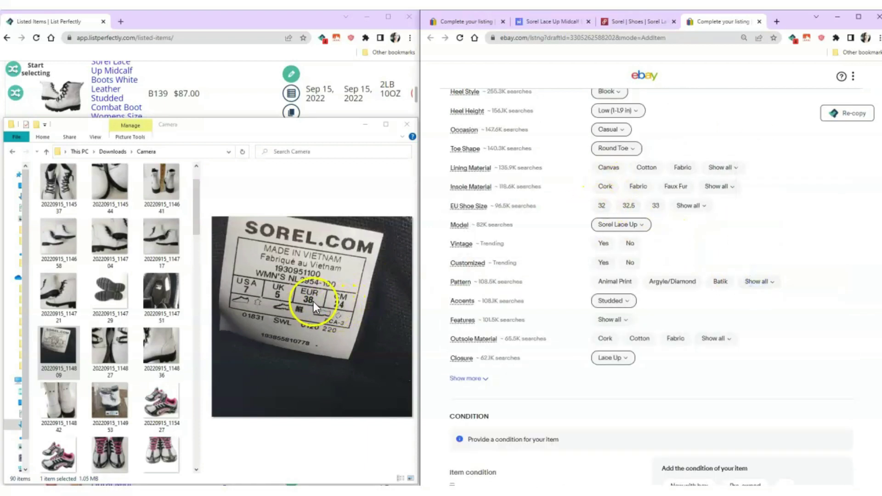
{"action": "left_click", "coordinate": [689, 206]}
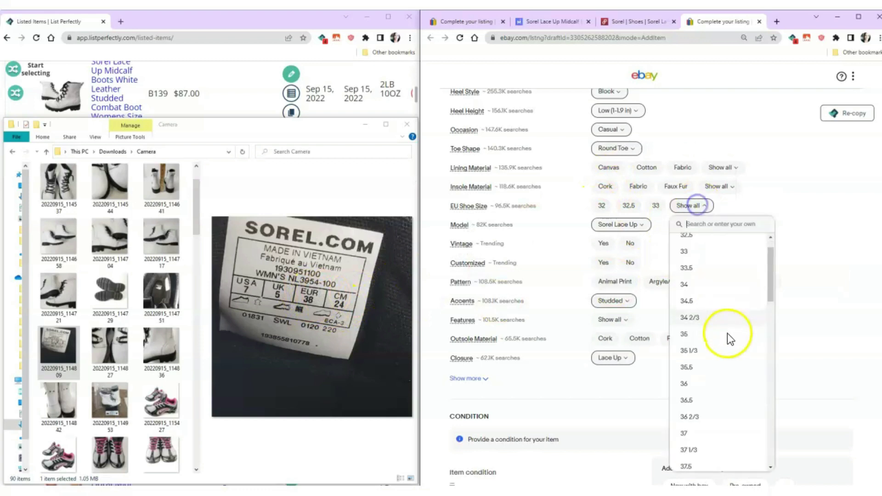
{"action": "left_click", "coordinate": [728, 343]}
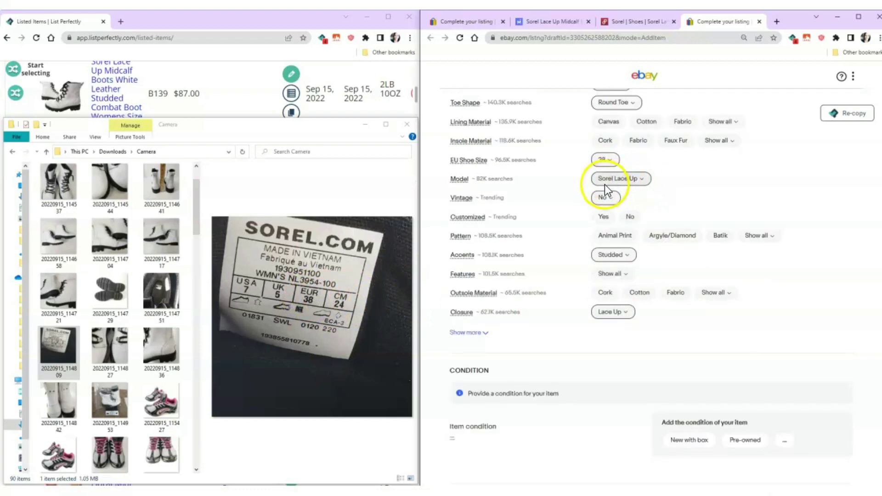
Copy "Sorel Lennox" from the description and set it as the boots' custom model value
{"action": "scroll", "coordinate": [626, 256], "scroll_direction": "down", "scroll_amount": 1}
{"action": "scroll", "coordinate": [626, 255], "scroll_direction": "down", "scroll_amount": 3}
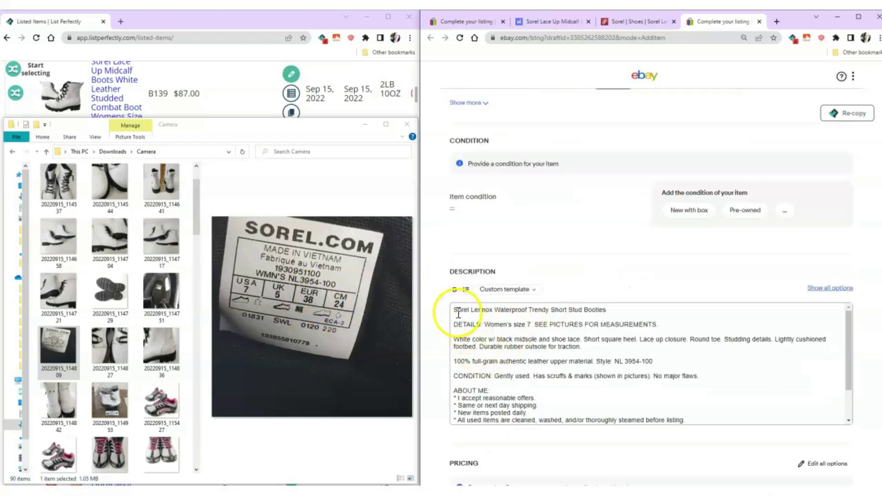
{"action": "left_click_drag", "start_coordinate": [453, 311], "coordinate": [492, 311]}
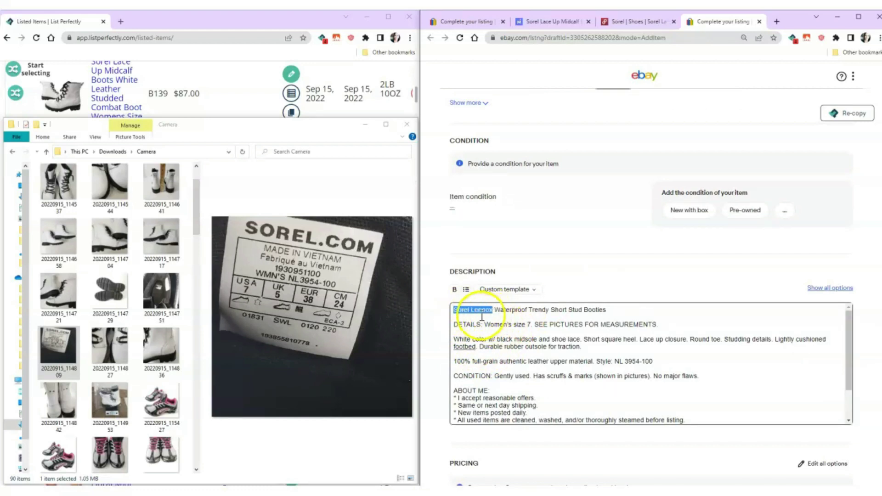
{"action": "scroll", "coordinate": [583, 275], "scroll_direction": "up", "scroll_amount": 4}
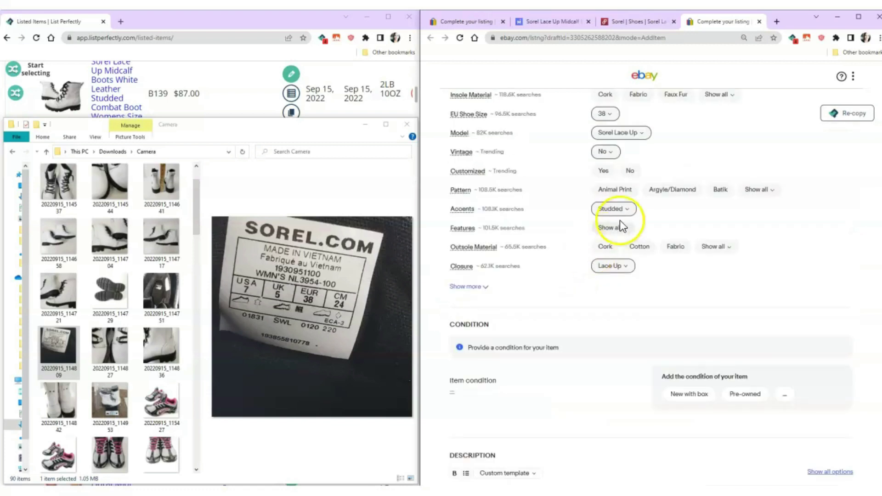
{"action": "left_click", "coordinate": [631, 137]}
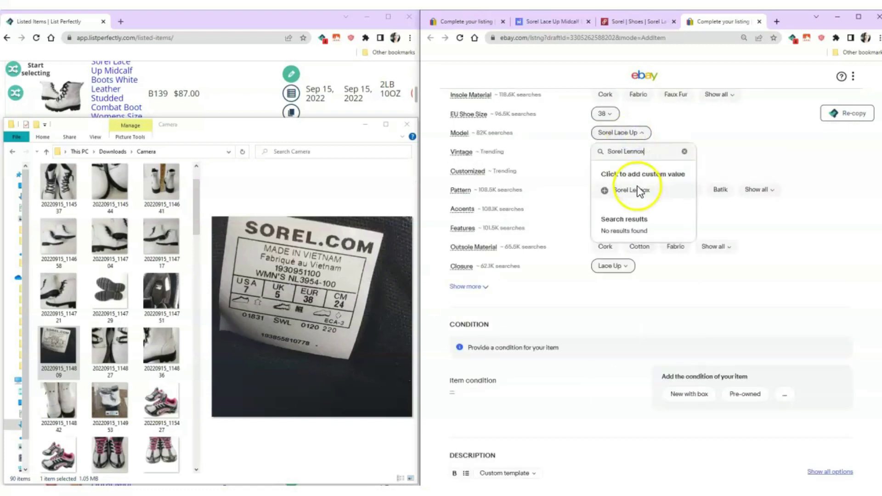
Set the boots' pattern to Solid and look through the accent choices
{"action": "left_click", "coordinate": [758, 189]}
{"action": "scroll", "coordinate": [763, 299], "scroll_direction": "down", "scroll_amount": 5}
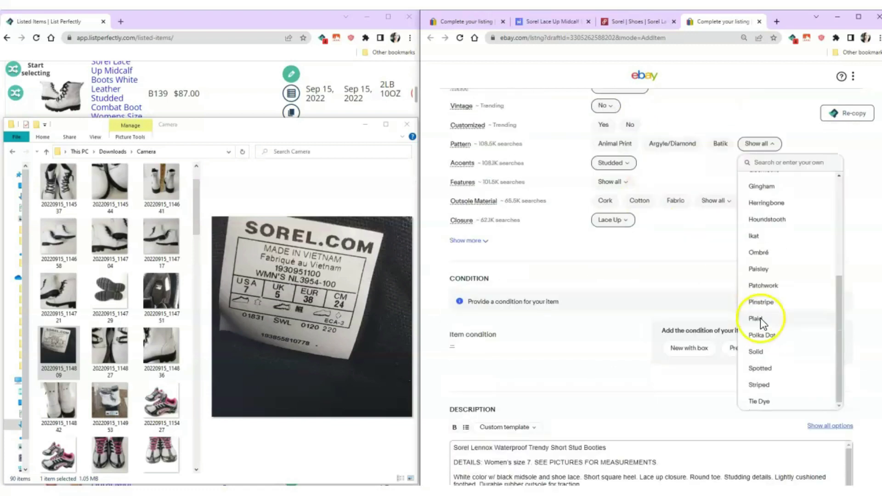
{"action": "left_click", "coordinate": [758, 352]}
{"action": "left_click", "coordinate": [631, 166]}
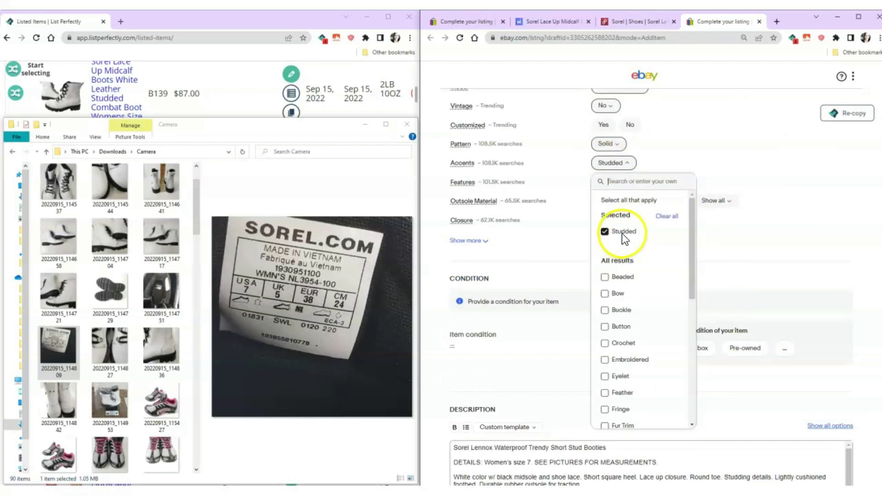
{"action": "scroll", "coordinate": [639, 292], "scroll_direction": "down", "scroll_amount": 5}
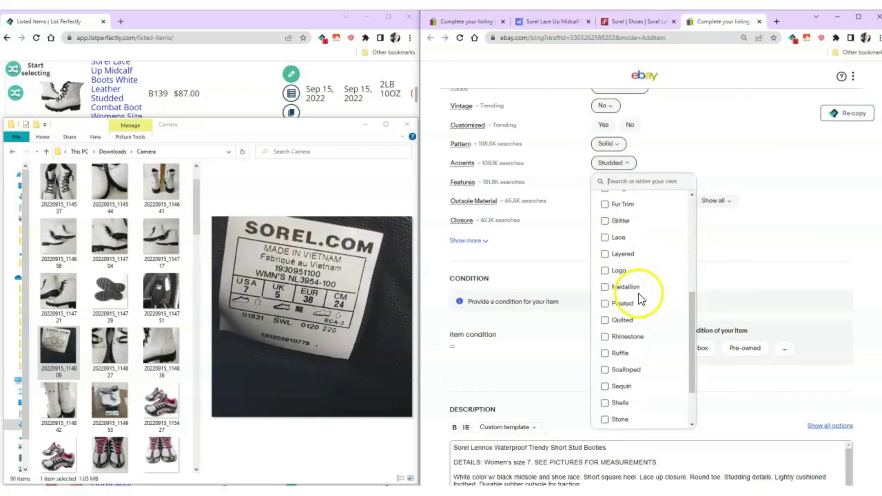
{"action": "scroll", "coordinate": [639, 294], "scroll_direction": "down", "scroll_amount": 2}
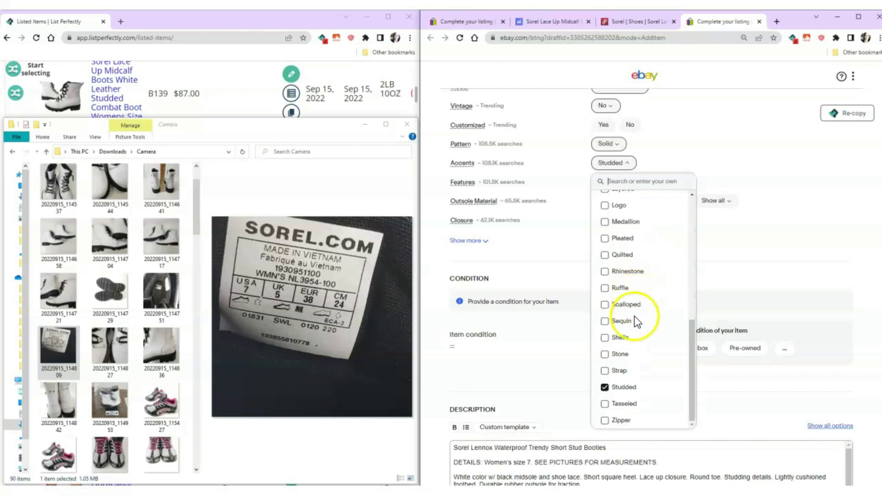
Select three features for the boots, including Comfort
{"action": "left_click", "coordinate": [612, 182]}
{"action": "scroll", "coordinate": [635, 273], "scroll_direction": "down", "scroll_amount": 1}
{"action": "left_click", "coordinate": [606, 258]}
{"action": "left_click", "coordinate": [606, 275]}
{"action": "scroll", "coordinate": [613, 303], "scroll_direction": "down", "scroll_amount": 3}
{"action": "scroll", "coordinate": [429, 153], "scroll_direction": "down", "scroll_amount": 2}
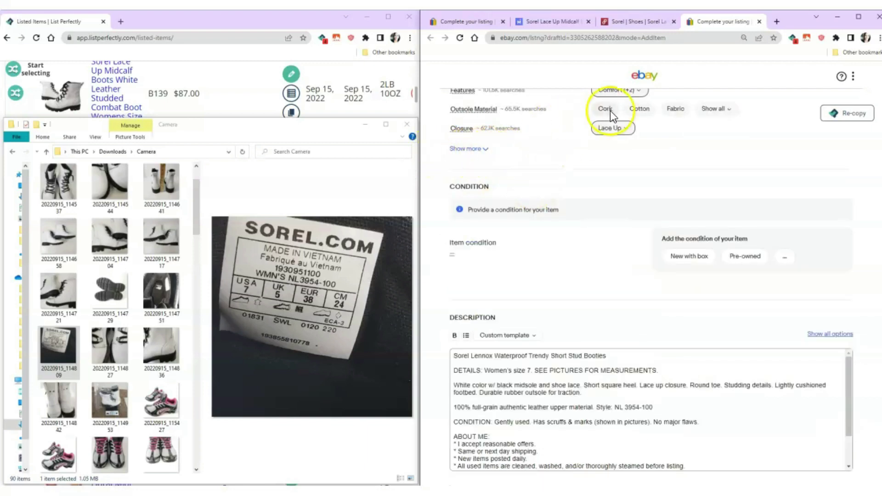
Set the condition to Pre-owned and copy "Gently used. Has scruffs & marks (shown in pictures). No major flaws." from the description into the condition description
{"action": "scroll", "coordinate": [627, 191], "scroll_direction": "down", "scroll_amount": 2}
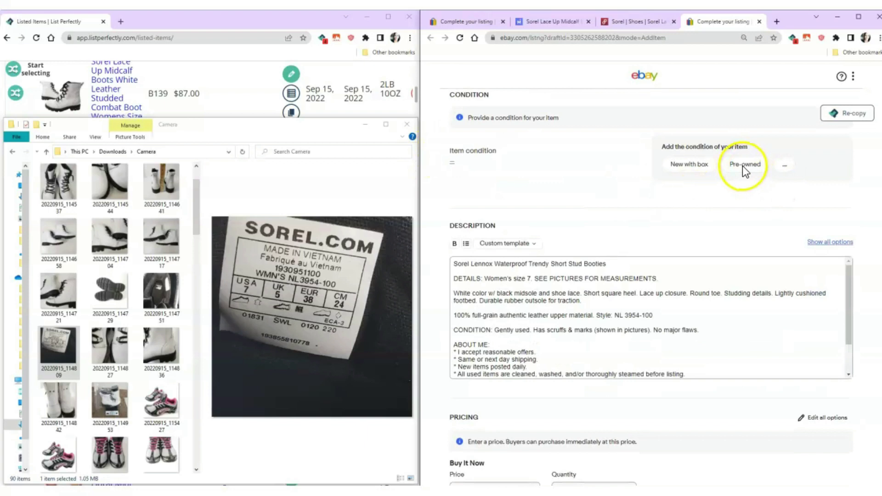
{"action": "left_click", "coordinate": [743, 166]}
{"action": "left_click_drag", "start_coordinate": [496, 318], "coordinate": [667, 321]}
{"action": "key", "text": "ctrl+c"}
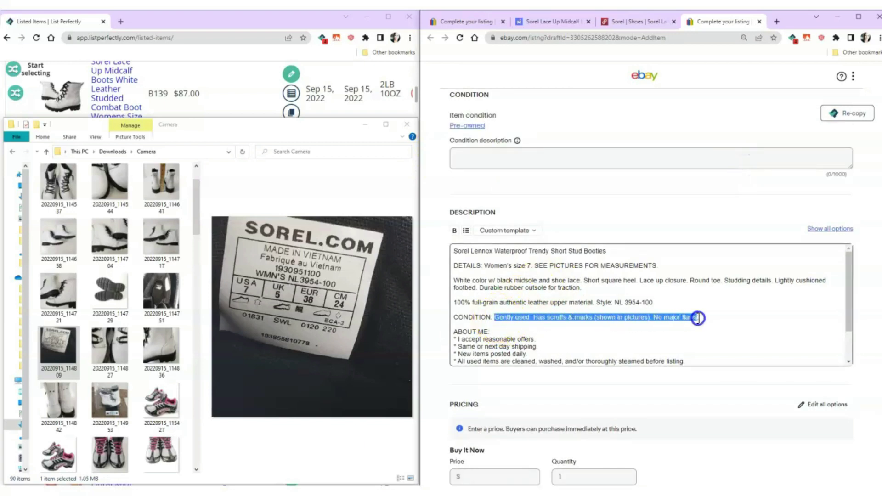
{"action": "left_click", "coordinate": [594, 158]}
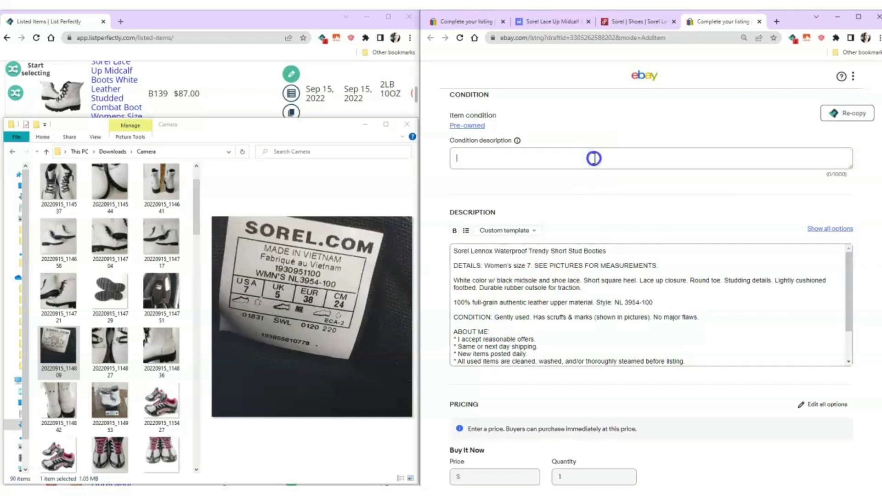
{"action": "key", "text": "ctrl+v"}
Set the boots' Buy It Now price to $40 and the USPS Priority Mail charge to $11.99
{"action": "scroll", "coordinate": [595, 158], "scroll_direction": "down", "scroll_amount": 6}
{"action": "left_click", "coordinate": [511, 200]}
{"action": "type", "text": "40"}
{"action": "scroll", "coordinate": [594, 368], "scroll_direction": "down", "scroll_amount": 5}
{"action": "left_click", "coordinate": [498, 274]}
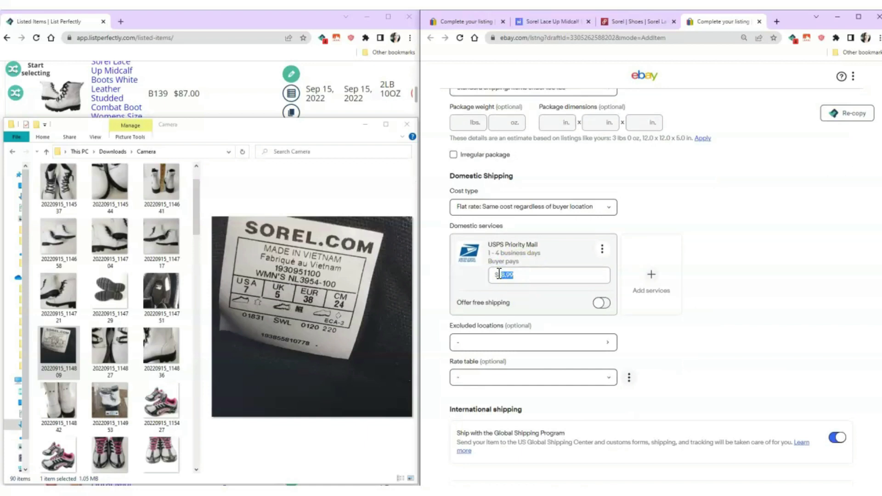
{"action": "type", "text": "11"}
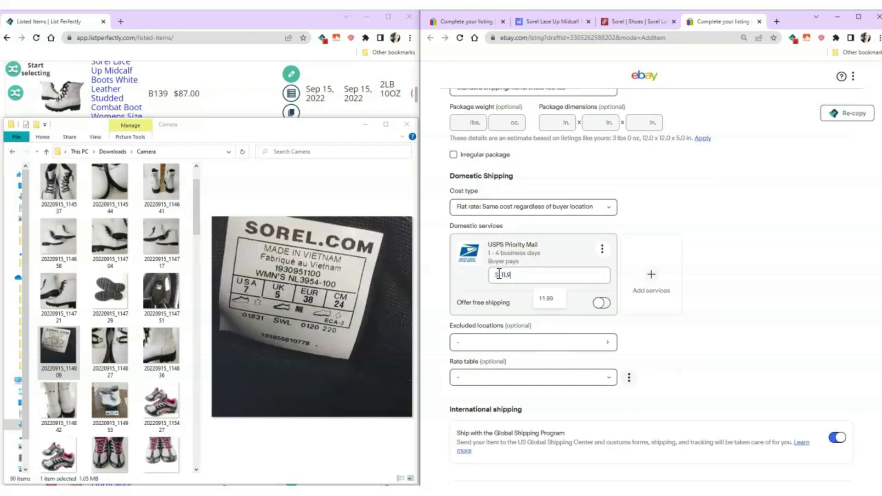
Promote the boots' eBay listing with a 4% ad rate and publish it
{"action": "scroll", "coordinate": [663, 351], "scroll_direction": "down", "scroll_amount": 8}
{"action": "left_click", "coordinate": [532, 226]}
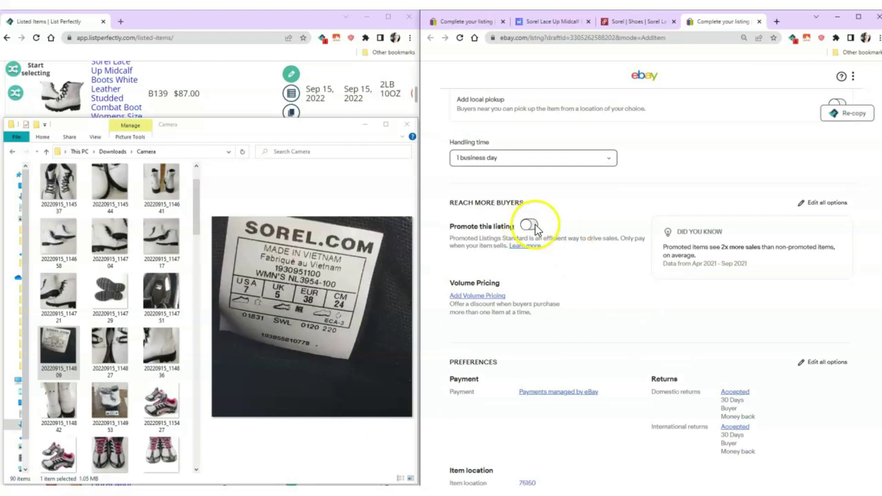
{"action": "left_click", "coordinate": [549, 268]}
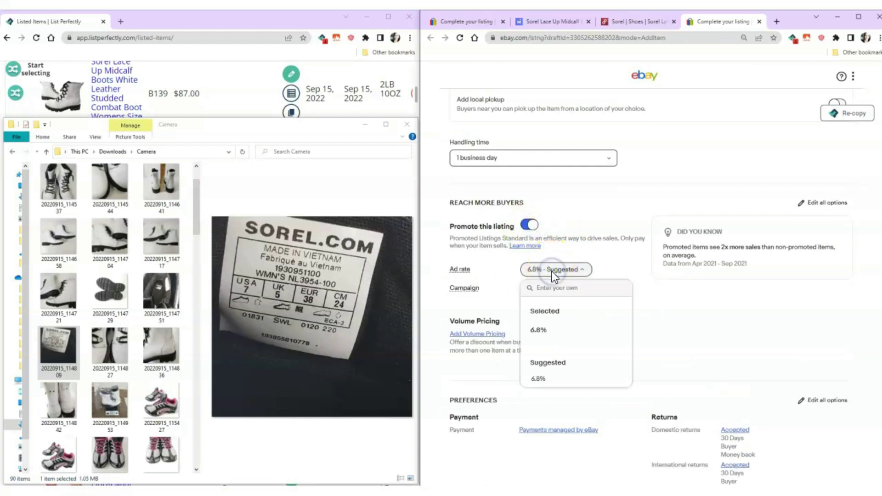
{"action": "type", "text": "4"}
{"action": "scroll", "coordinate": [645, 335], "scroll_direction": "down", "scroll_amount": 5}
{"action": "left_click", "coordinate": [680, 448]}
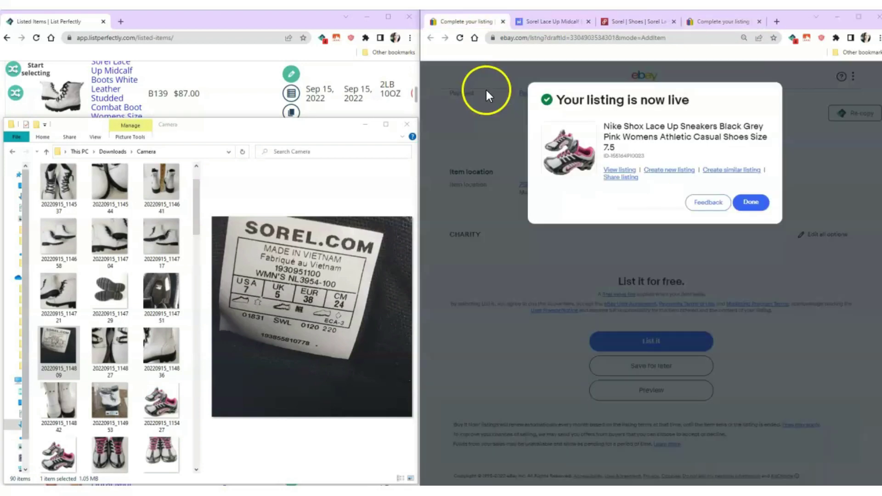
Close the pages of the finished eBay, Mercari and Poshmark listings
{"action": "left_click", "coordinate": [504, 22]}
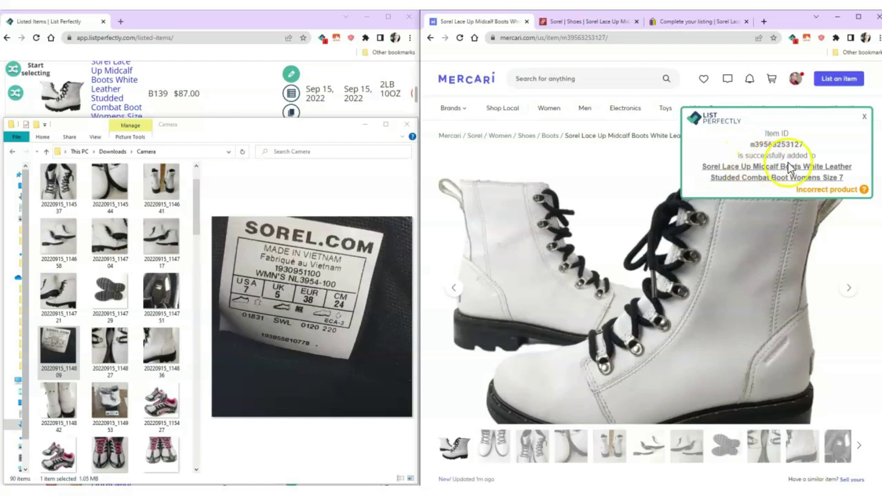
{"action": "left_click", "coordinate": [527, 21]}
{"action": "left_click", "coordinate": [527, 22]}
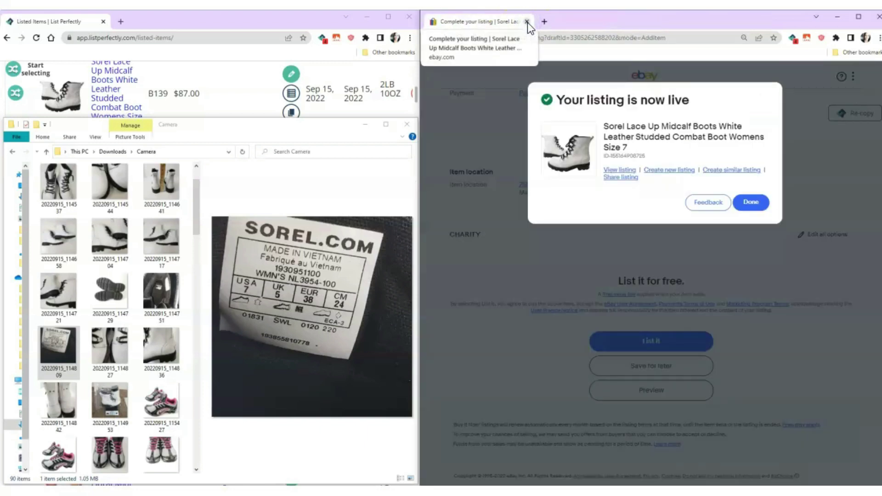
{"action": "left_click", "coordinate": [527, 22]}
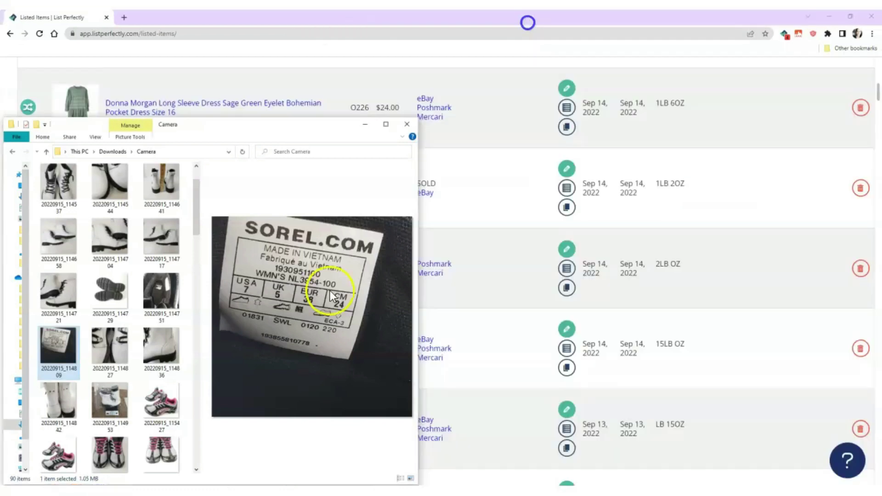
Enlarge the Camera folder window and delete the photos of the already listed white boots and pink Nike sneakers
{"action": "left_click", "coordinate": [386, 124]}
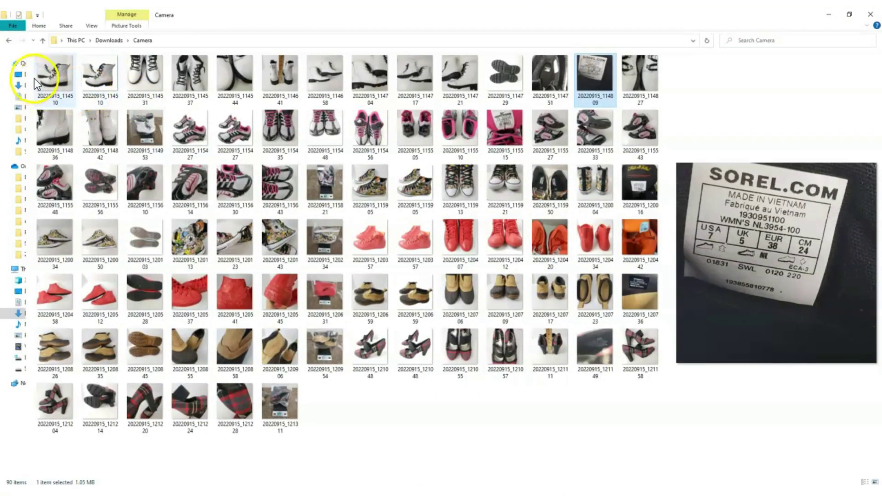
{"action": "left_click_drag", "start_coordinate": [33, 79], "coordinate": [637, 135]}
{"action": "left_click_drag", "start_coordinate": [35, 198], "coordinate": [327, 184]}
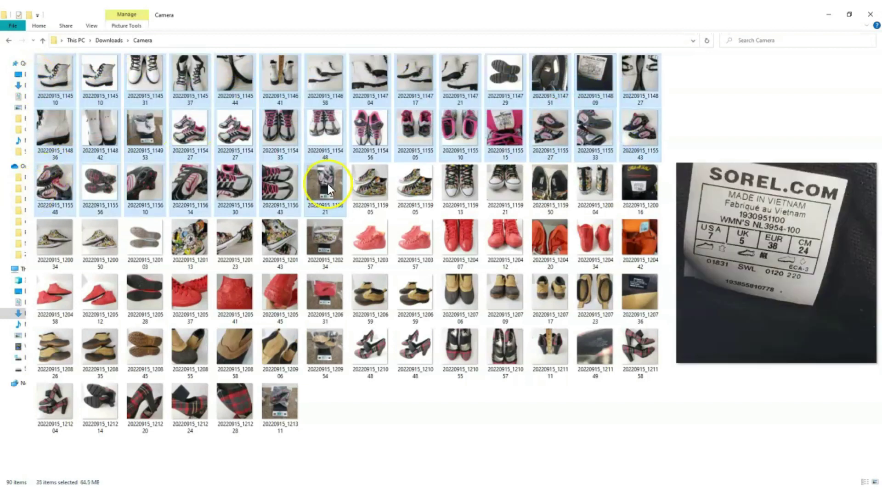
{"action": "key", "text": "Delete"}
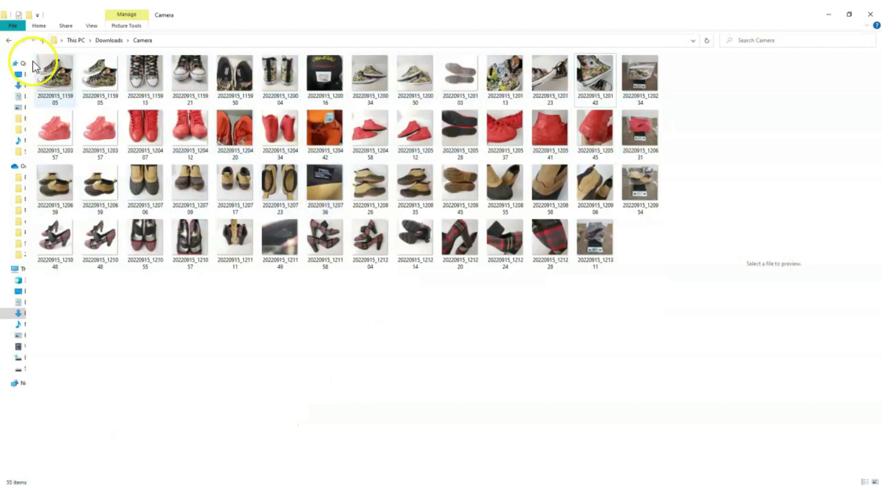